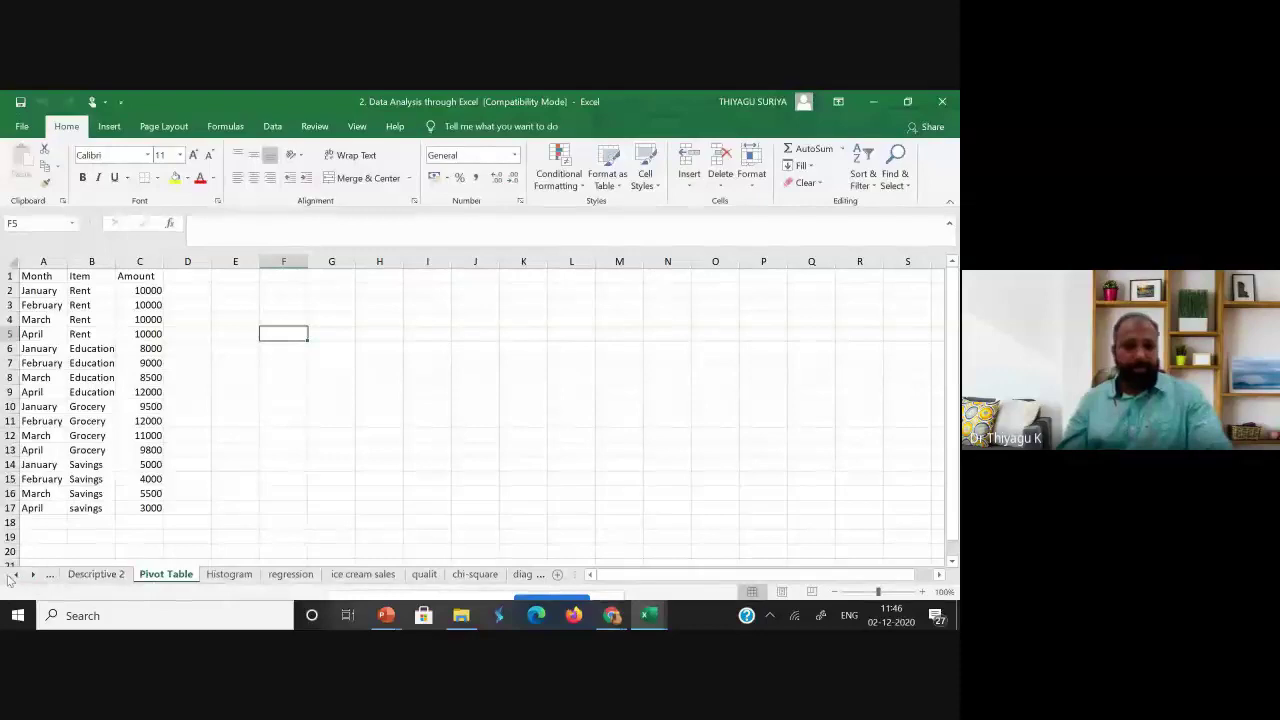
On the Descriptive 1 sheet, enter Mean in cell E4 and Center in cell F4.
left_click(95, 574)
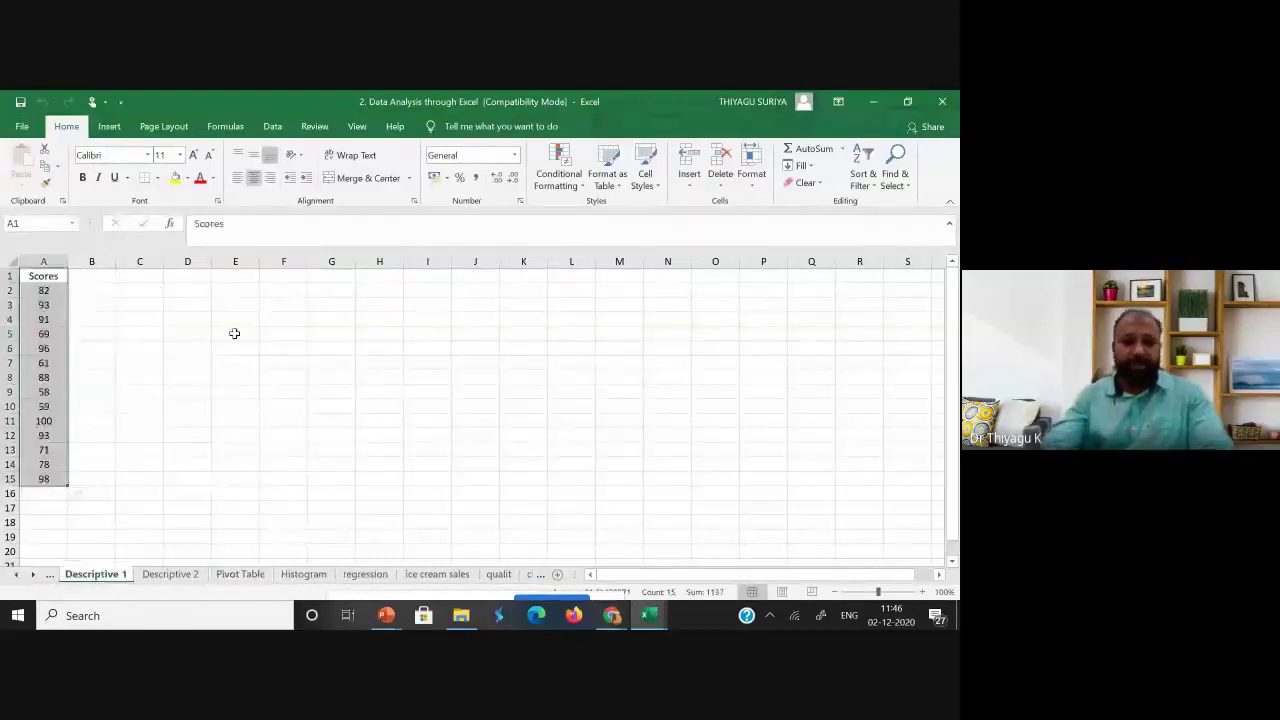
left_click(235, 321)
type("Mr")
key("BackSpace")
type("ean")
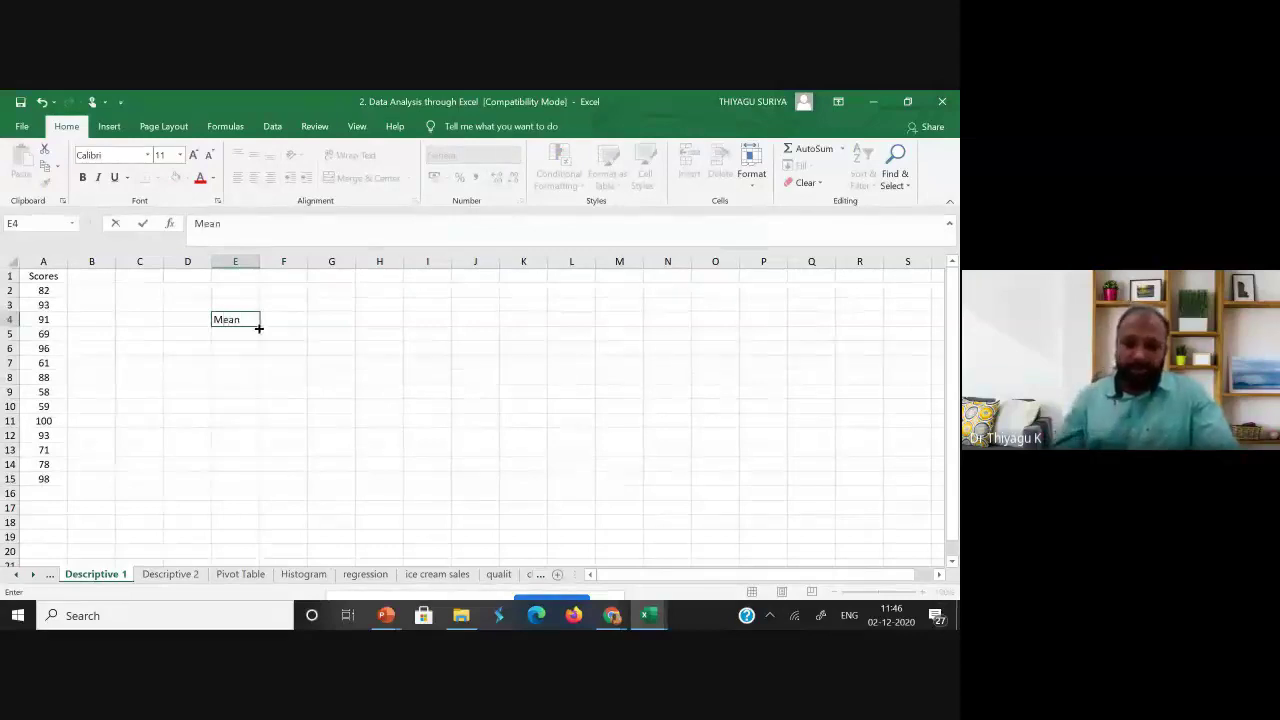
key("Tab")
key("Tab")
left_click(280, 317)
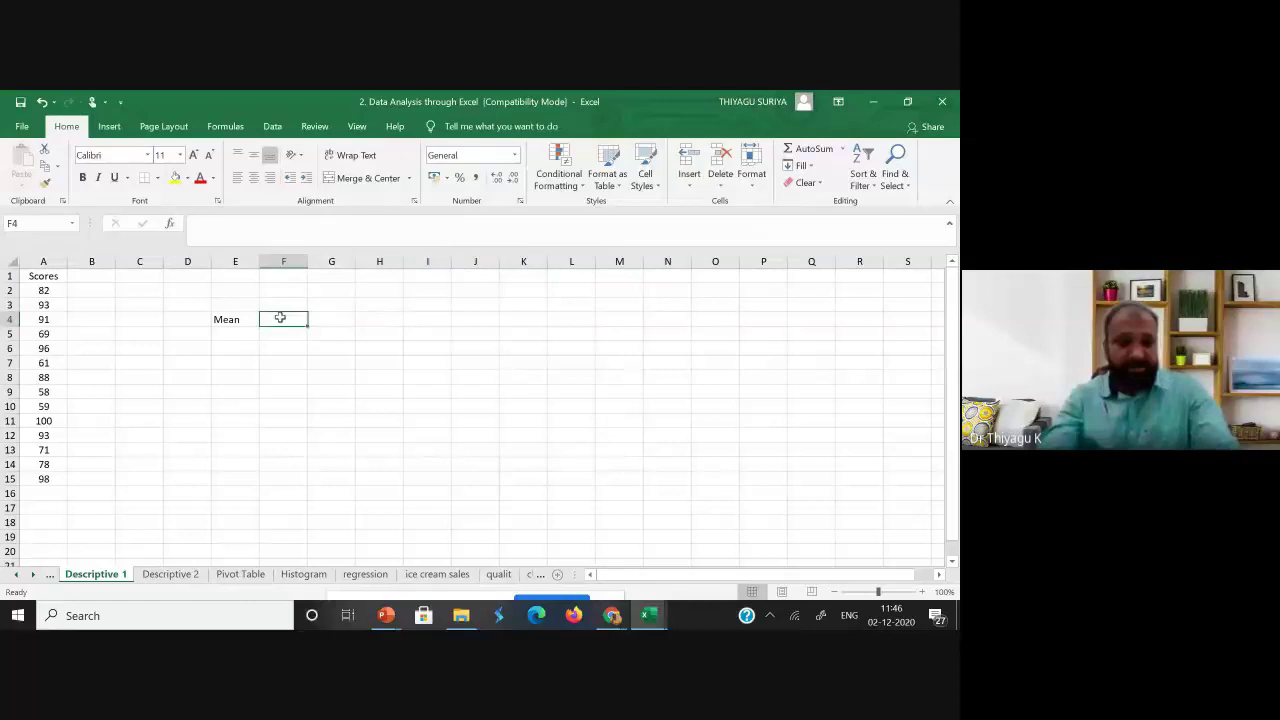
type("Center")
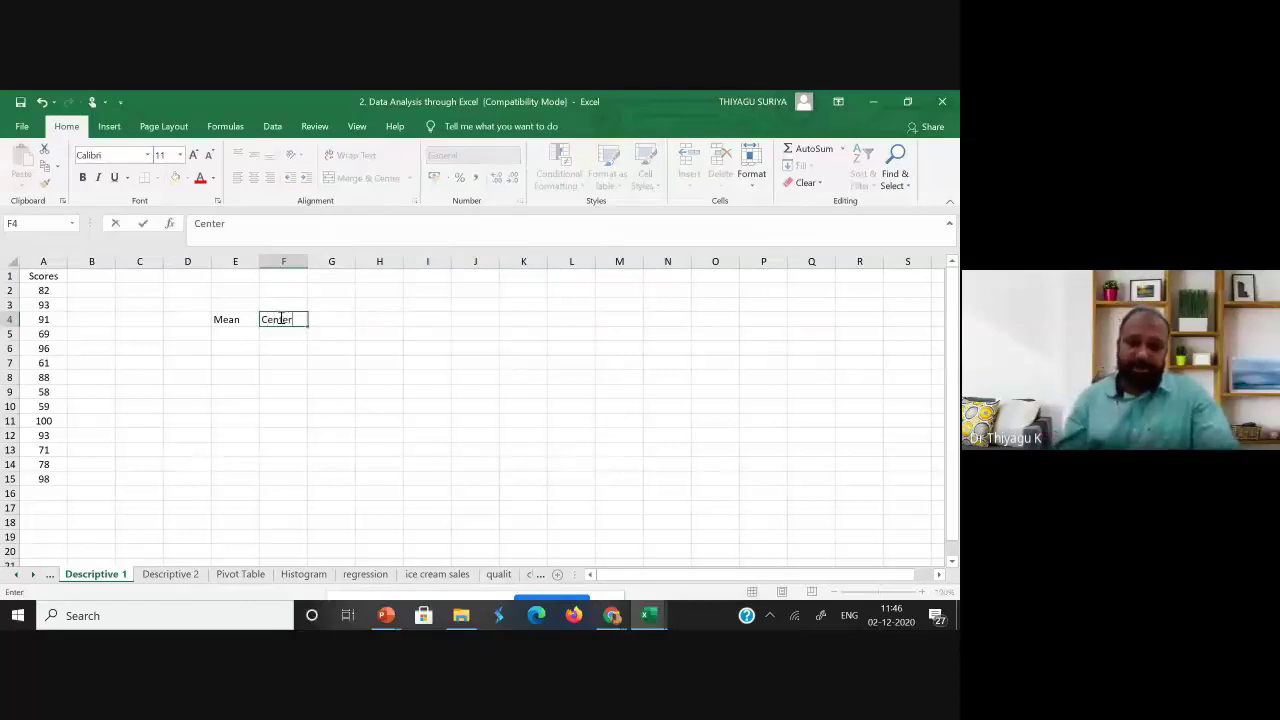
Enter Continous in cell G4 and widen column G so there is room beyond the text.
left_click(332, 319)
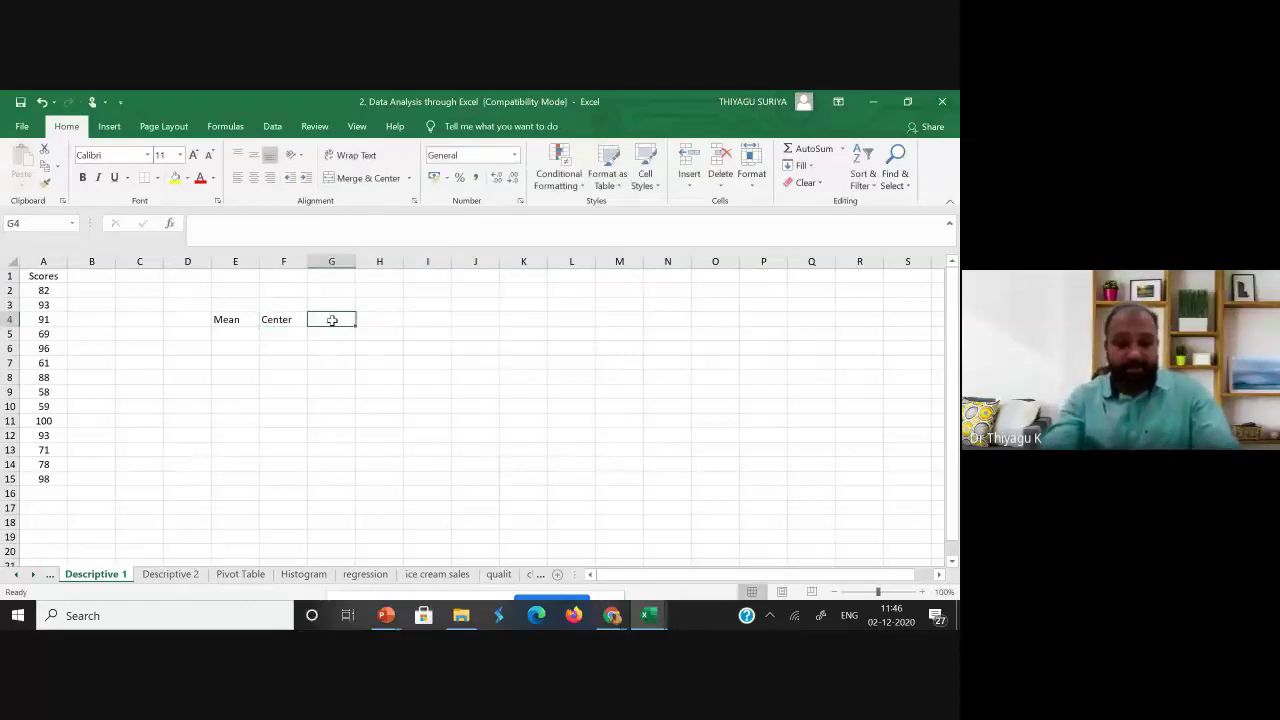
type("Conti")
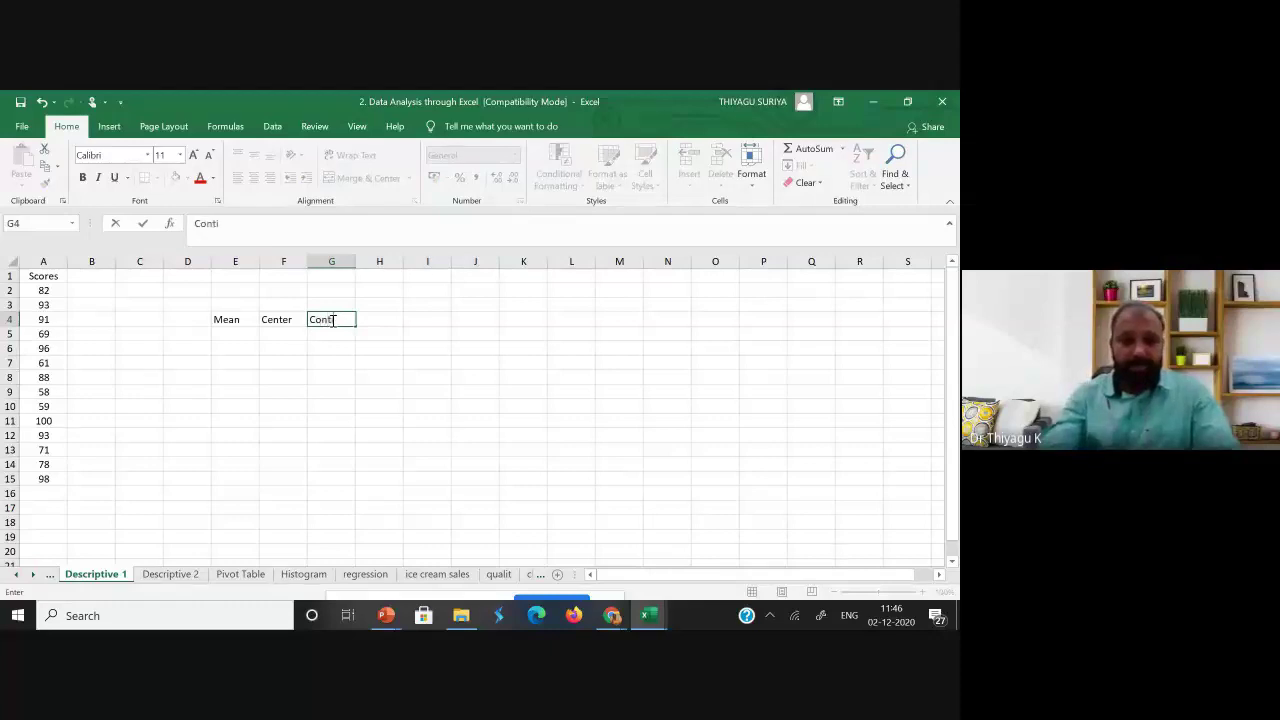
type("nuou")
key("BackSpace")
key("BackSpace")
key("BackSpace")
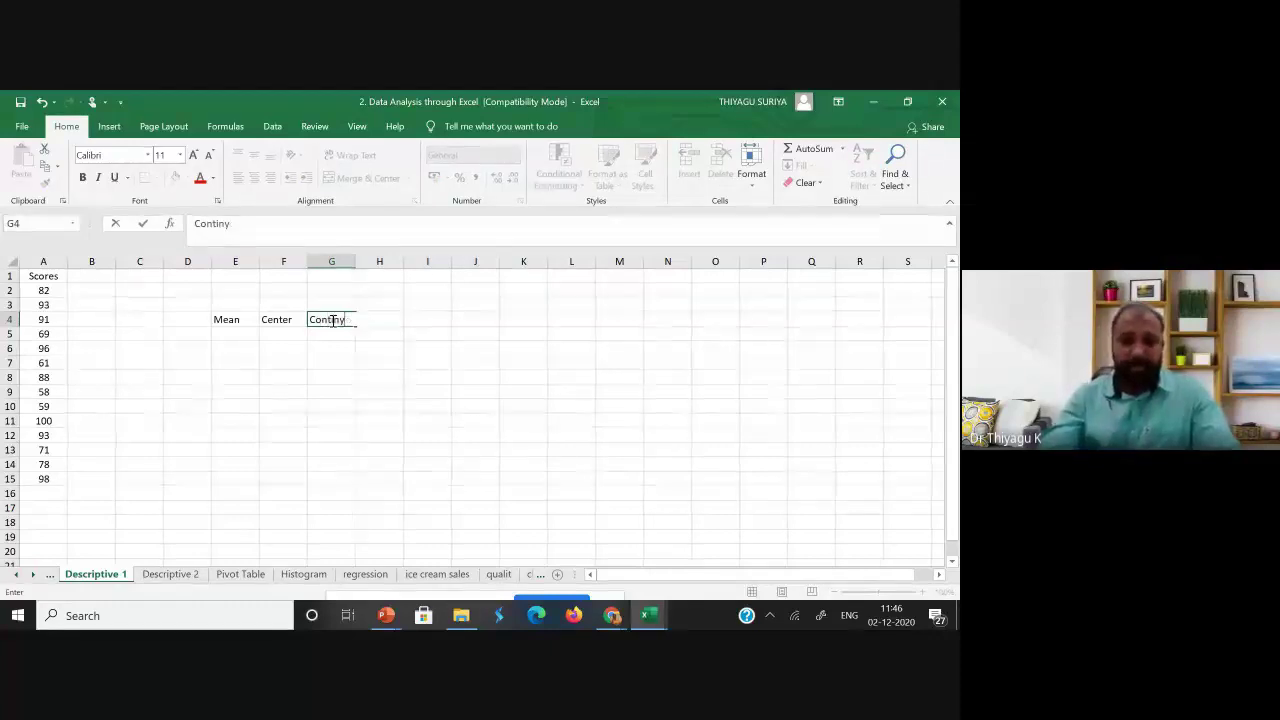
type("ous")
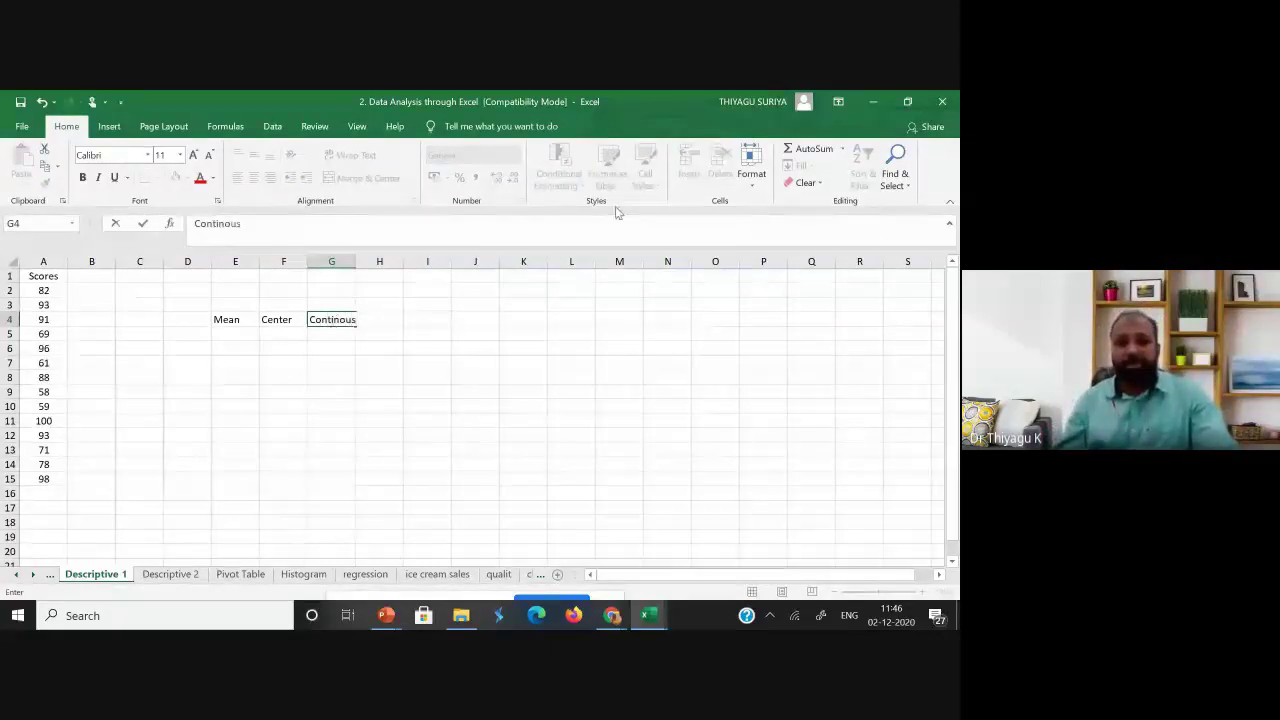
left_click(361, 276)
left_click_drag(357, 261, 383, 261)
left_click(420, 376)
Extend the text in cell G4 to read Continous (I/R).
left_click(348, 323)
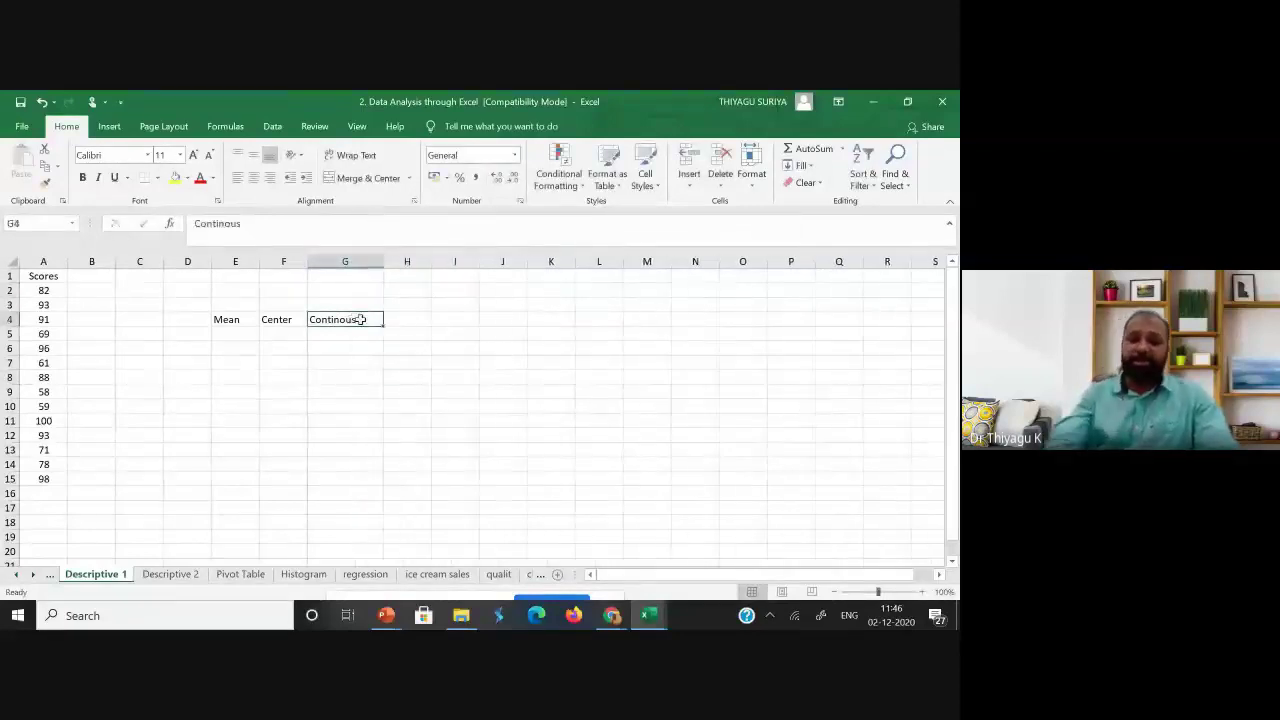
double_click(363, 319)
type("(I")
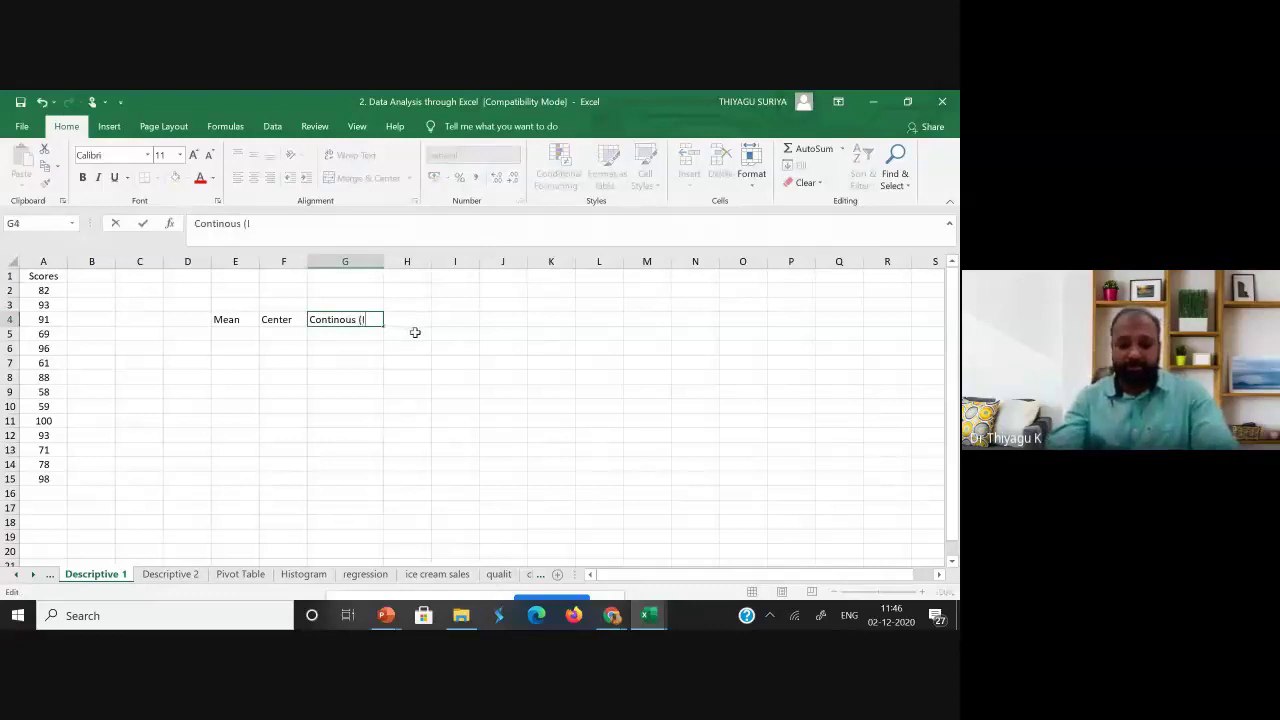
type("/R)")
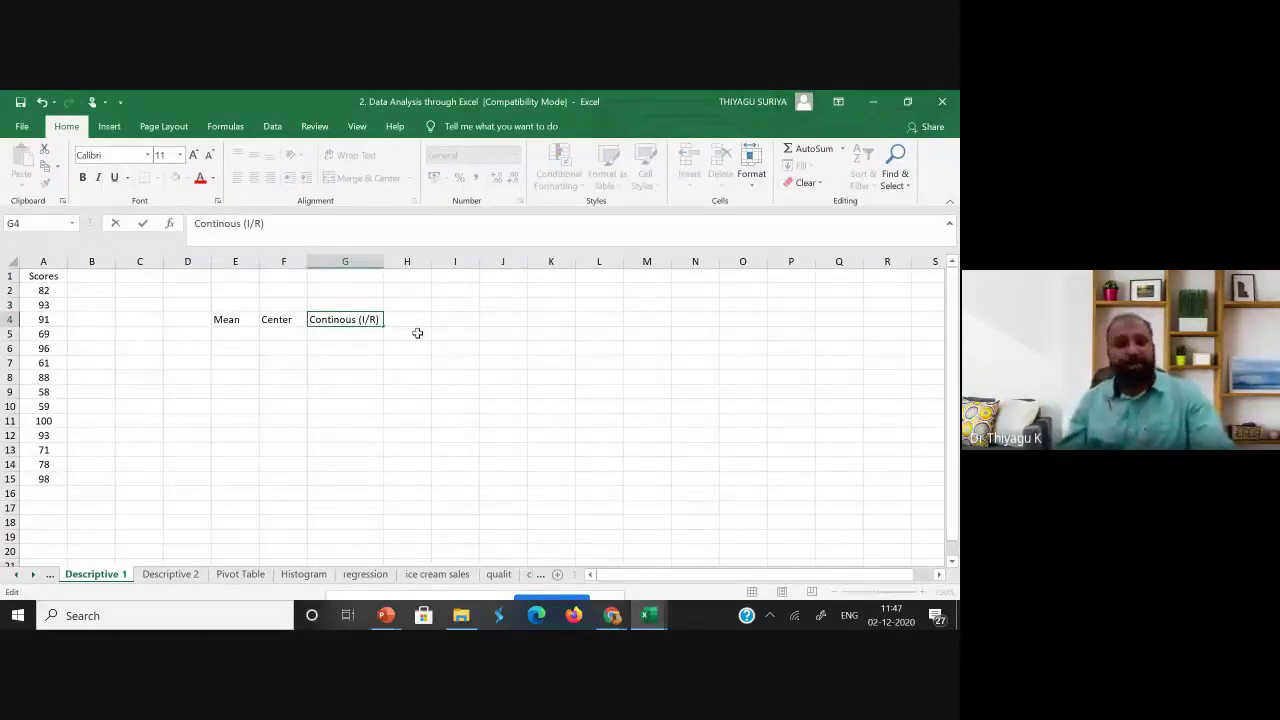
left_click(242, 308)
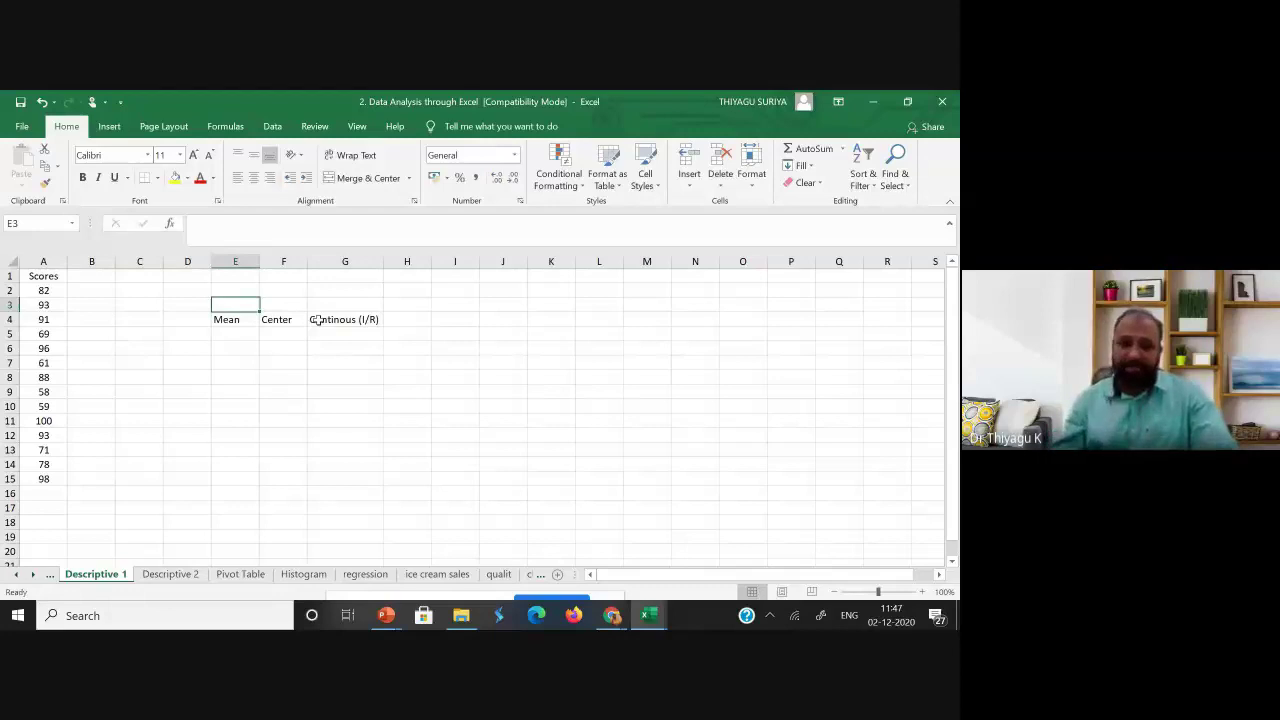
Enter Categorical (N / O) in cell G3, above the Continous entry.
left_click(356, 304)
type("Cr")
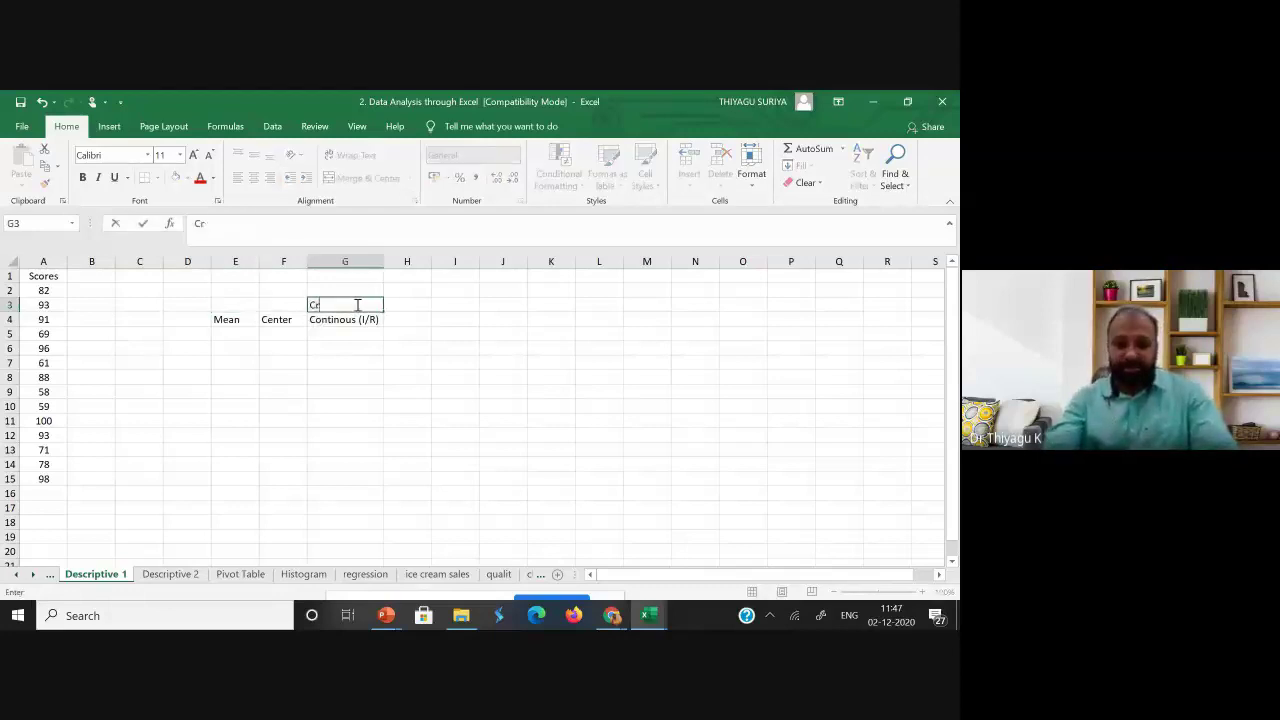
key("BackSpace")
type("ategorica")
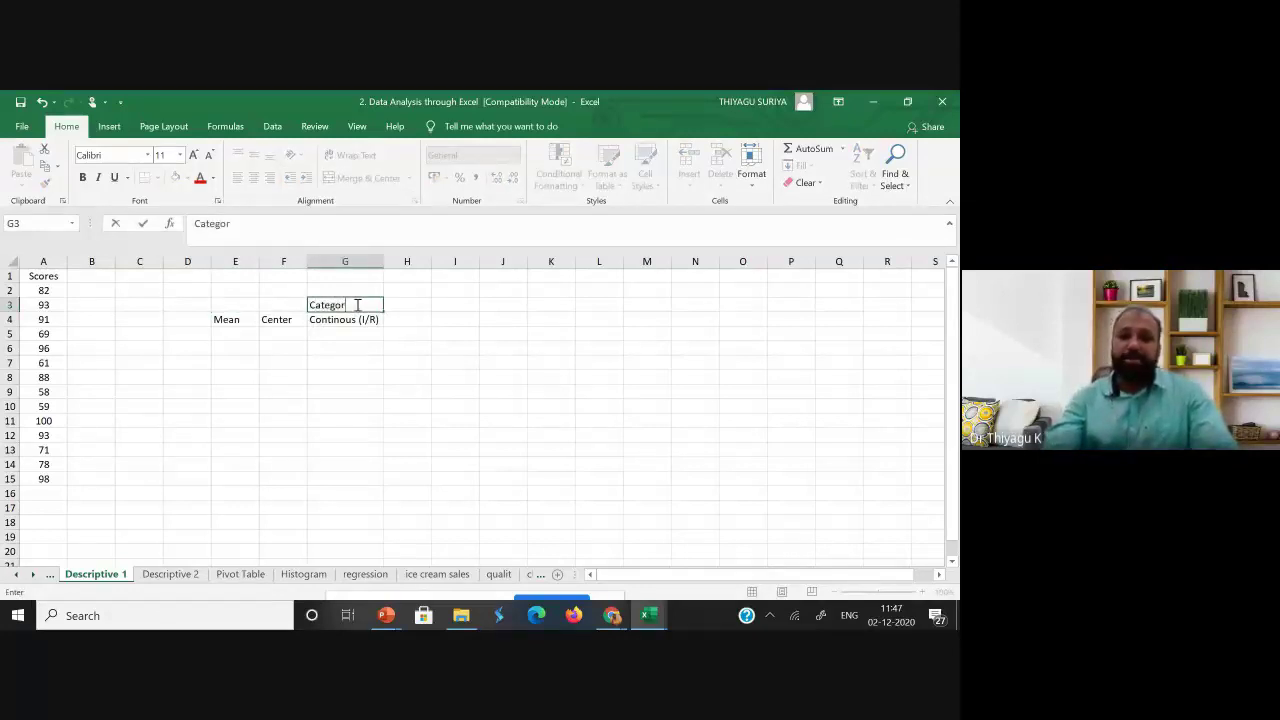
type("l (")
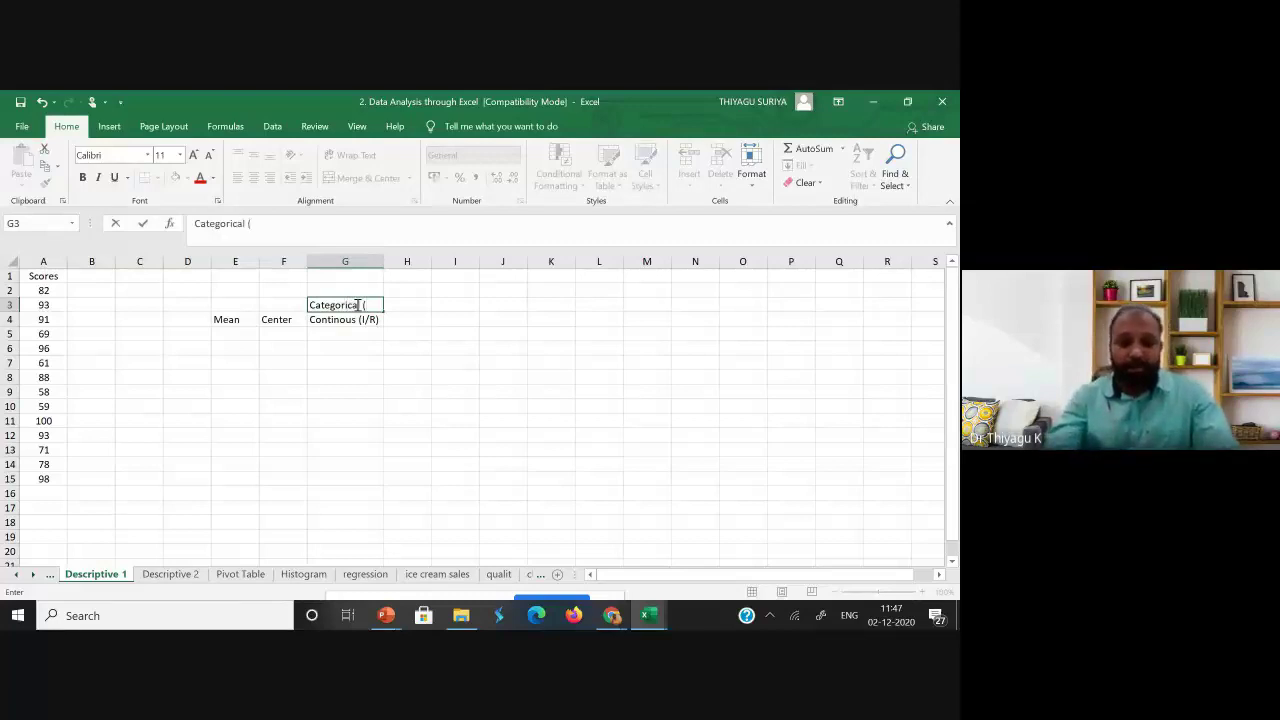
type("N / O)")
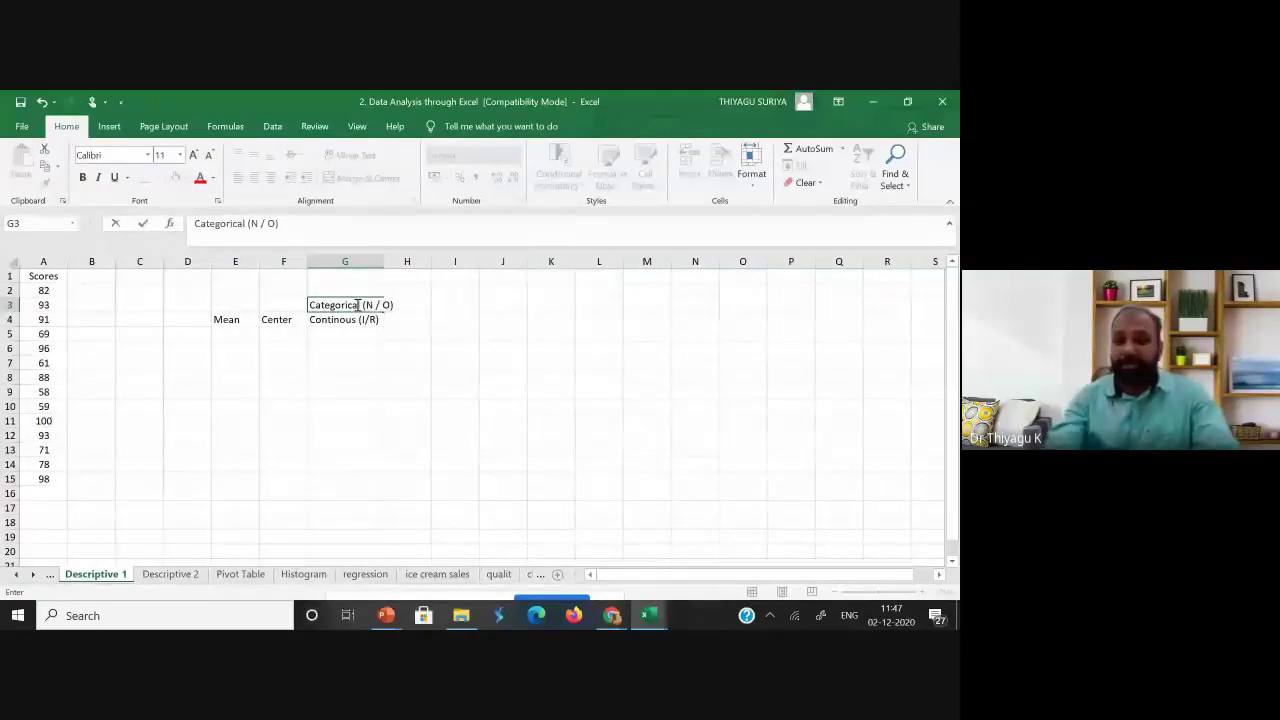
Enter Frequency in cell E3 and widen column E to fit it.
left_click(257, 306)
type("Frequency")
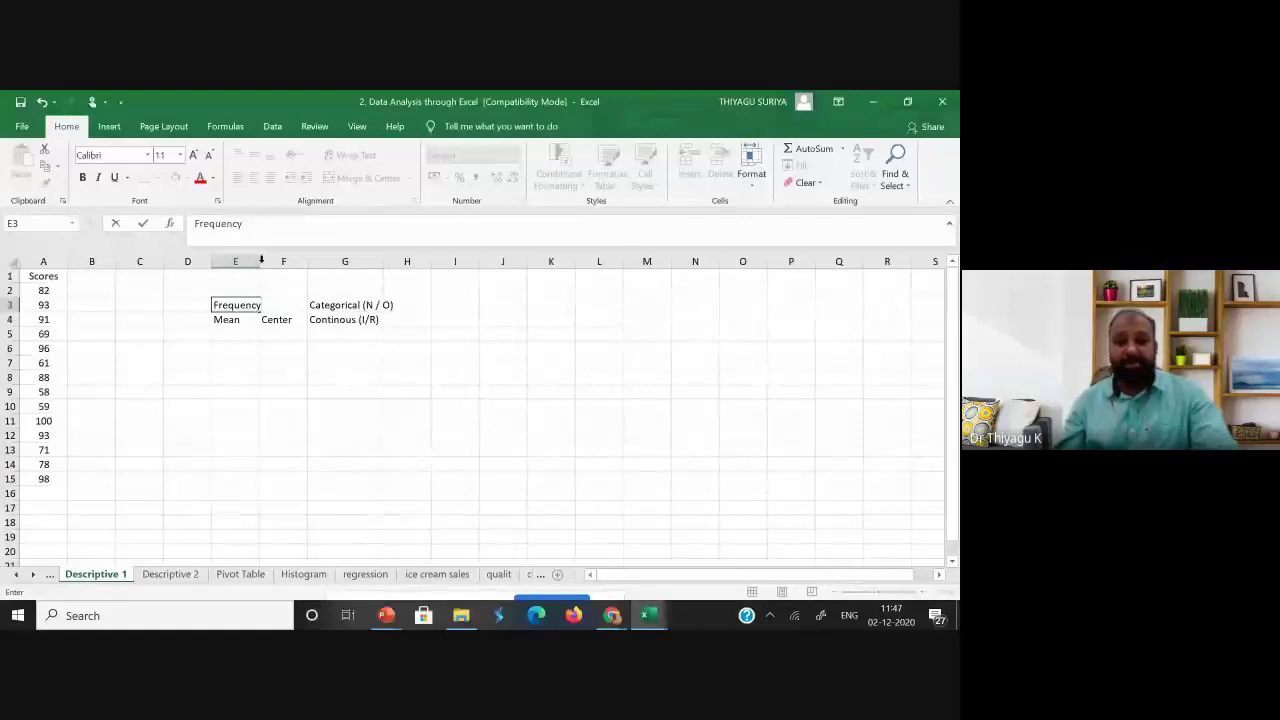
left_click_drag(263, 276, 294, 262)
Enter Percent / Count in cell F3 and fit the width of column F to its contents.
left_click(306, 305)
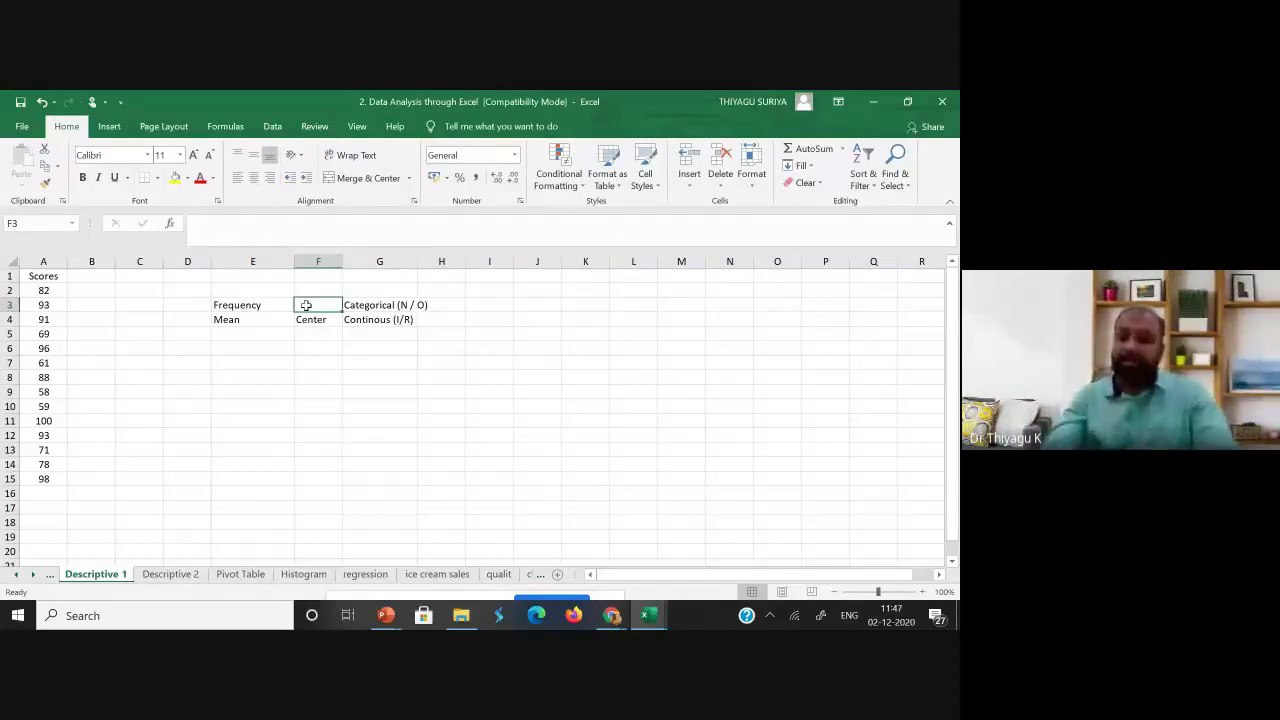
type("Percent")
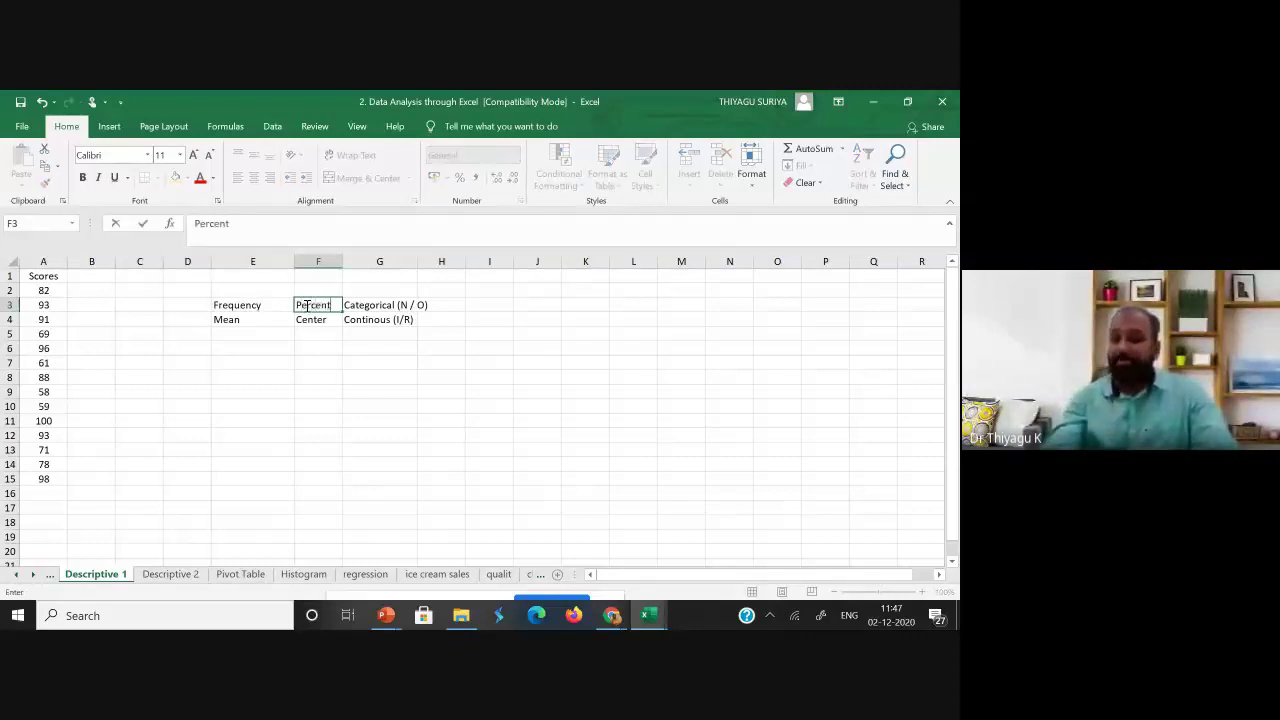
type(" / C")
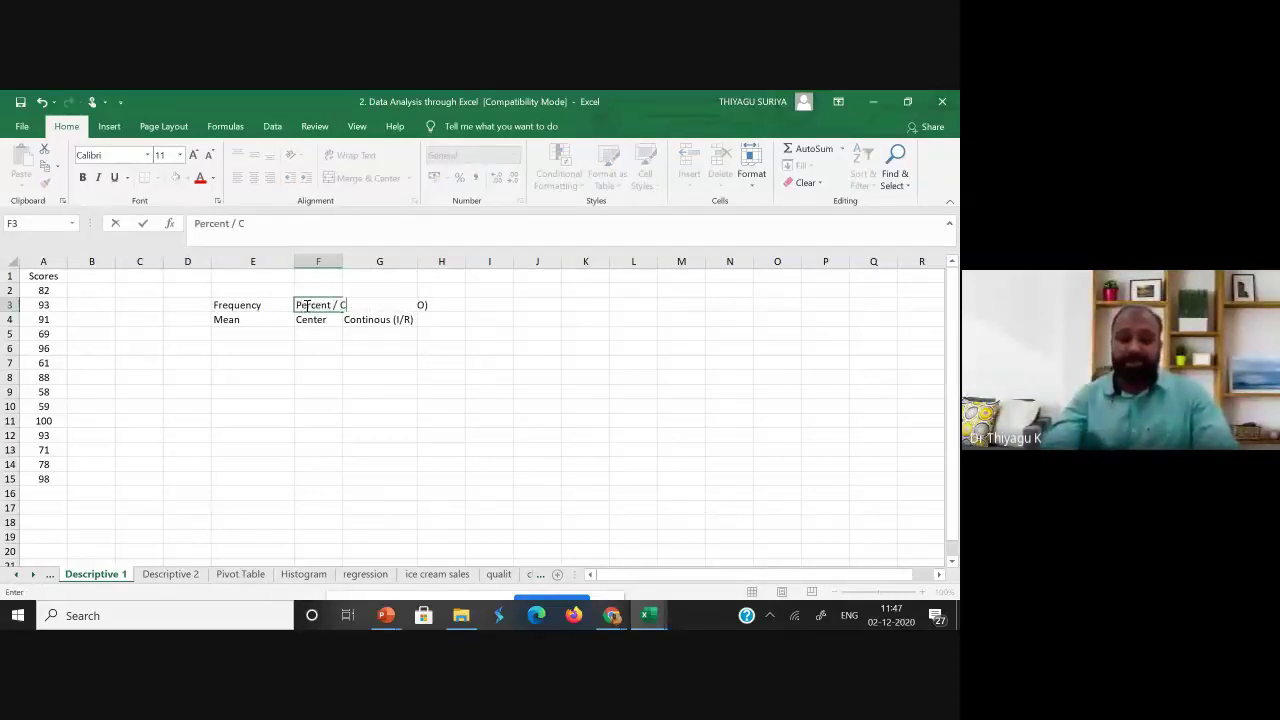
type("ount")
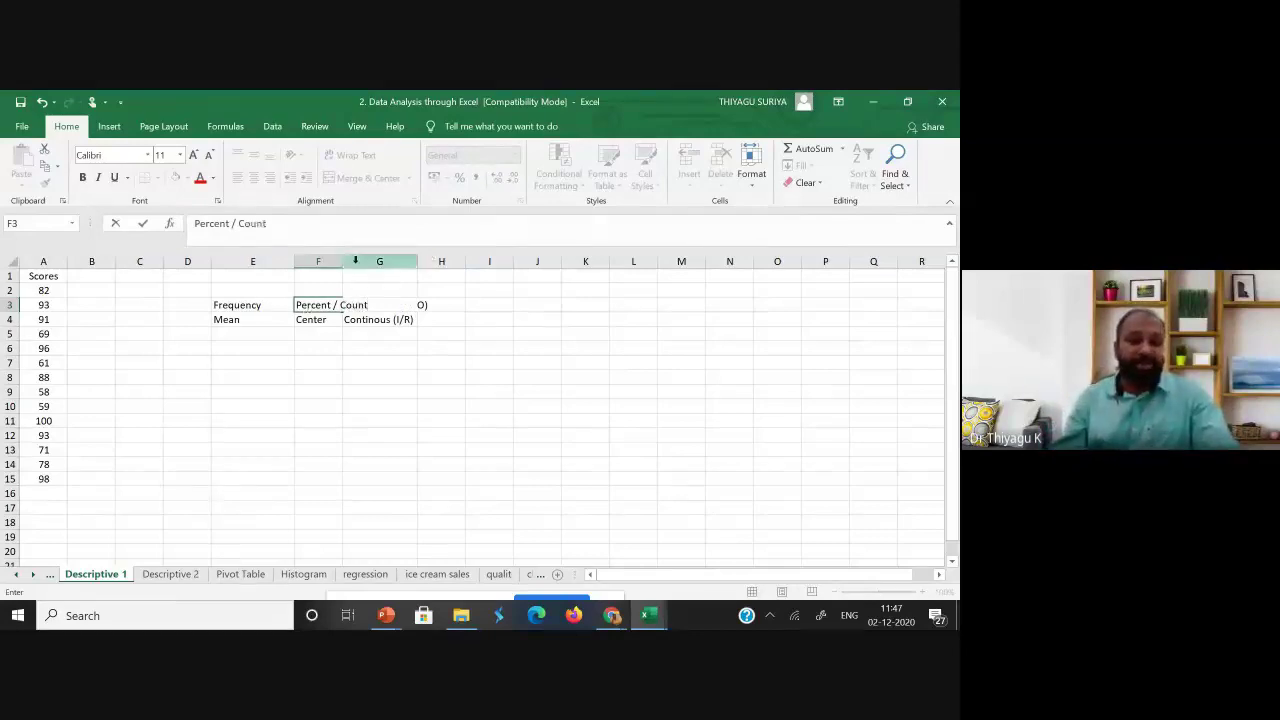
left_click(350, 461)
double_click(343, 261)
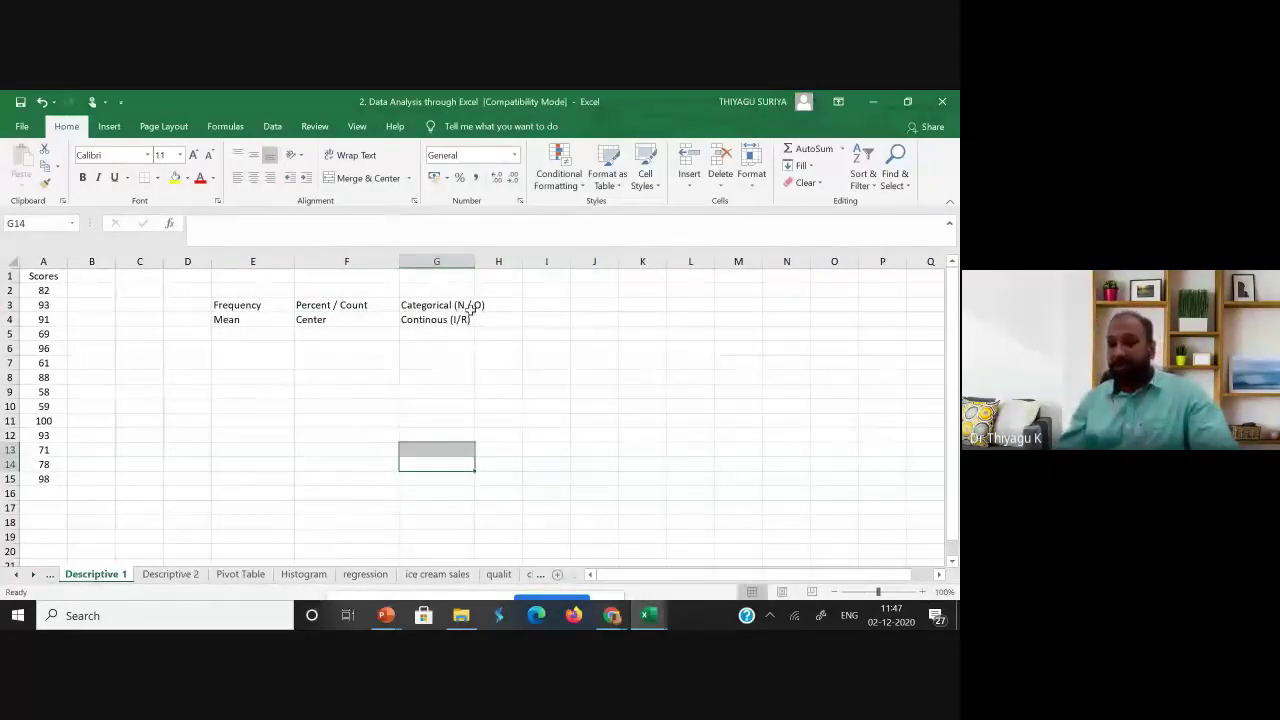
left_click(256, 332)
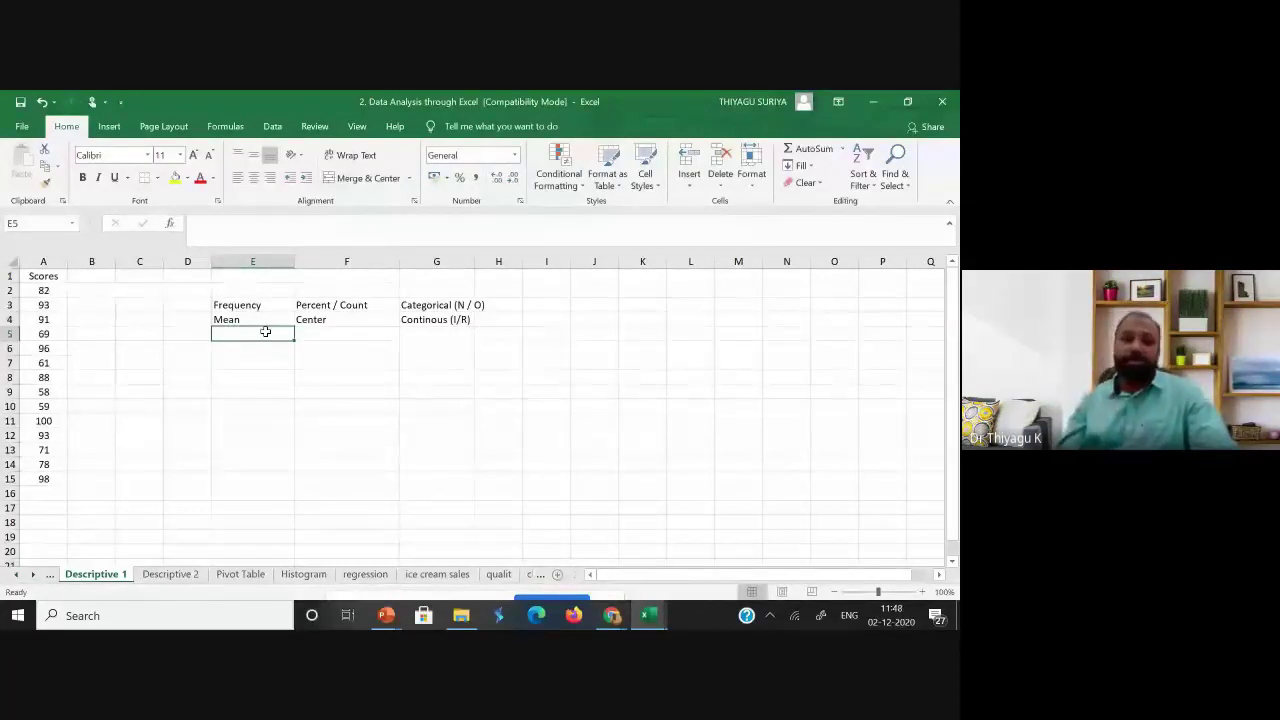
Review the scores in A2:A15 and enter their range, 58-100, in cell B4.
left_click_drag(44, 290, 48, 480)
left_click(44, 290)
left_click(44, 319)
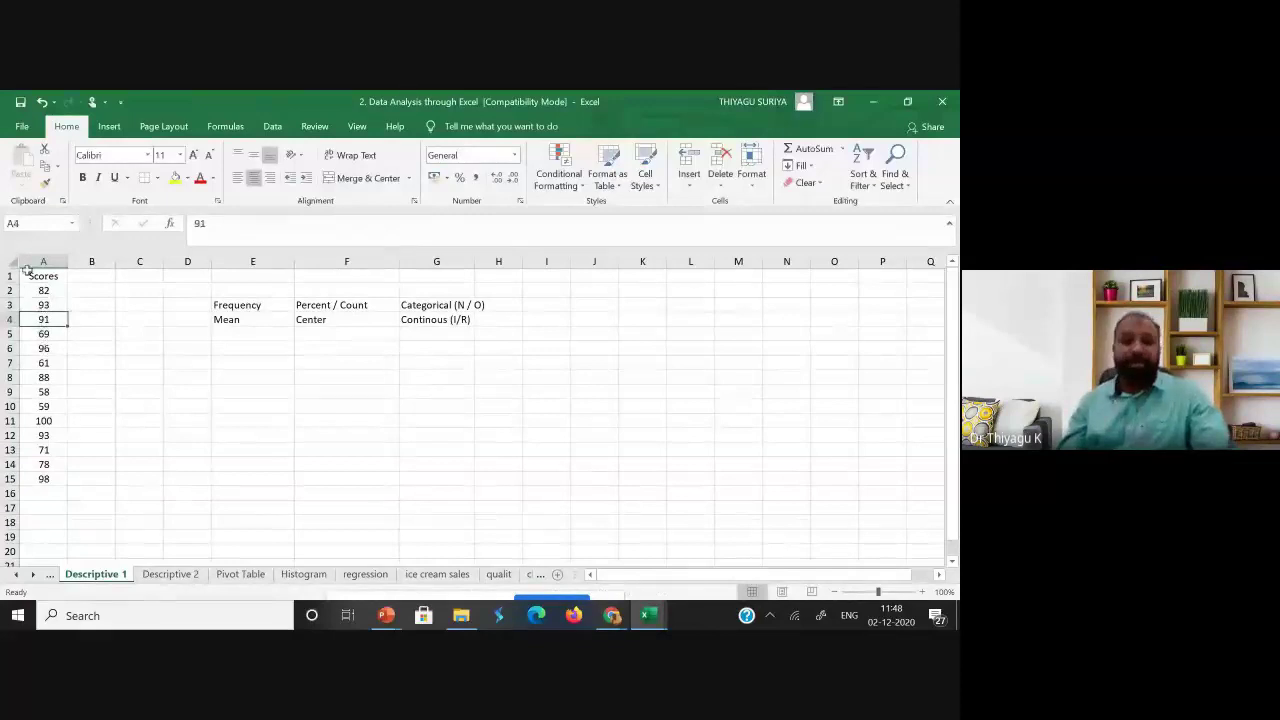
left_click_drag(38, 291, 62, 479)
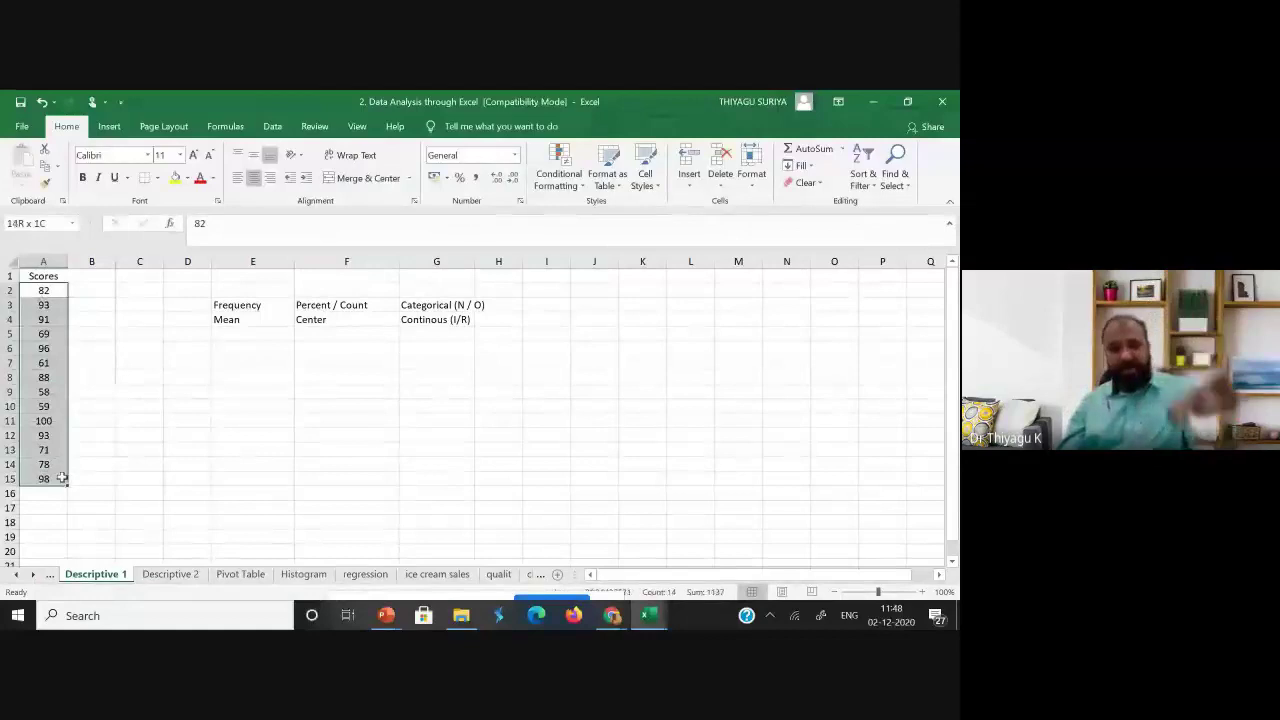
left_click(91, 319)
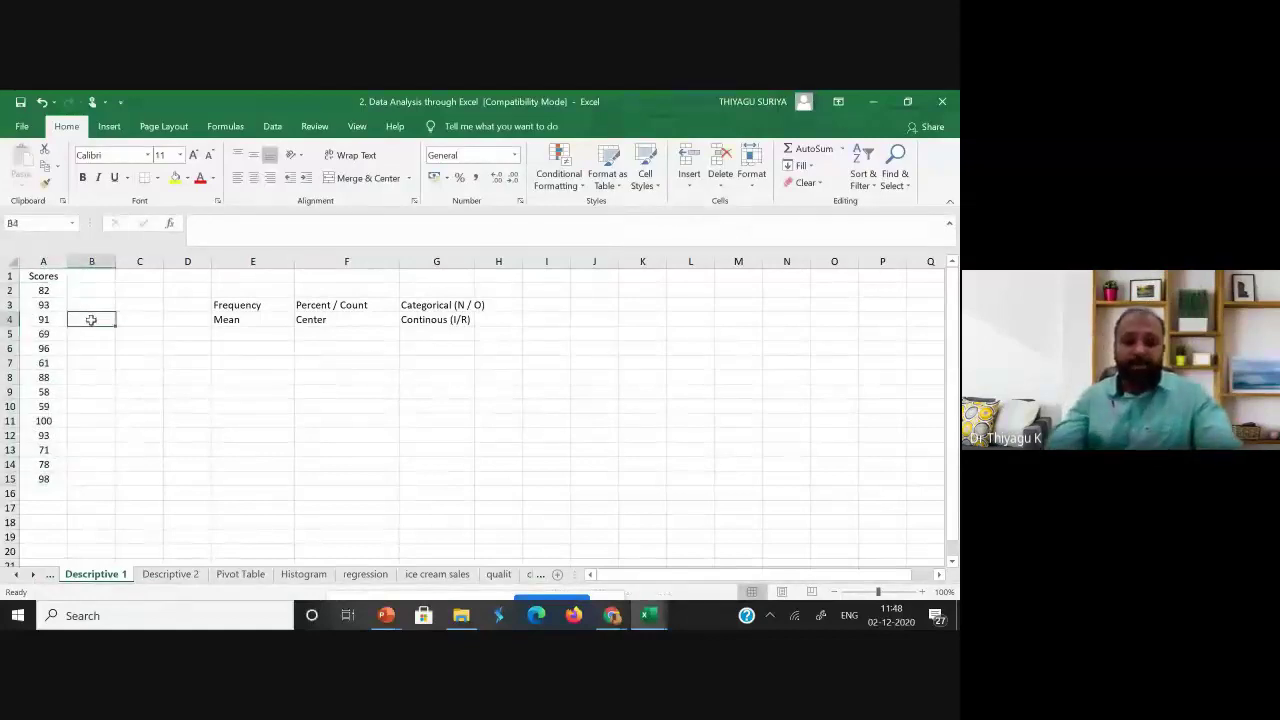
type("58-100")
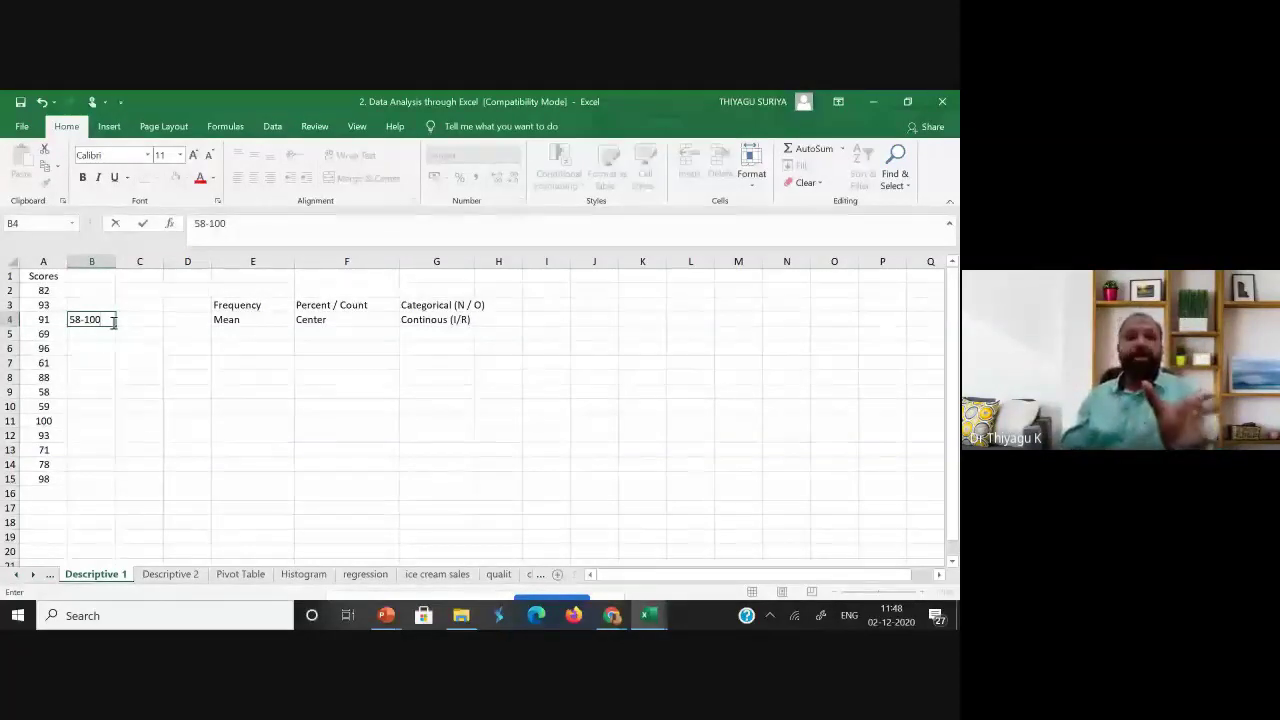
key("Return")
left_click(86, 321)
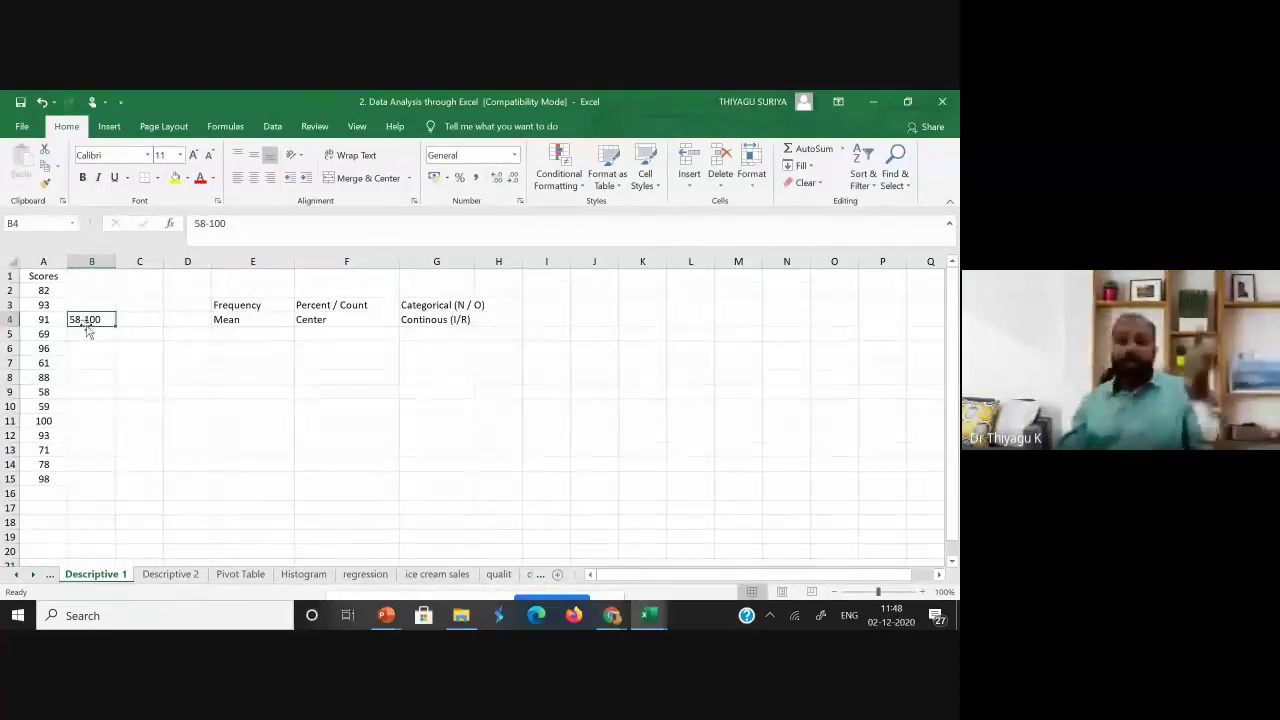
Enter Median in cell E5 and the heading Statistics in cell F2.
left_click(247, 330)
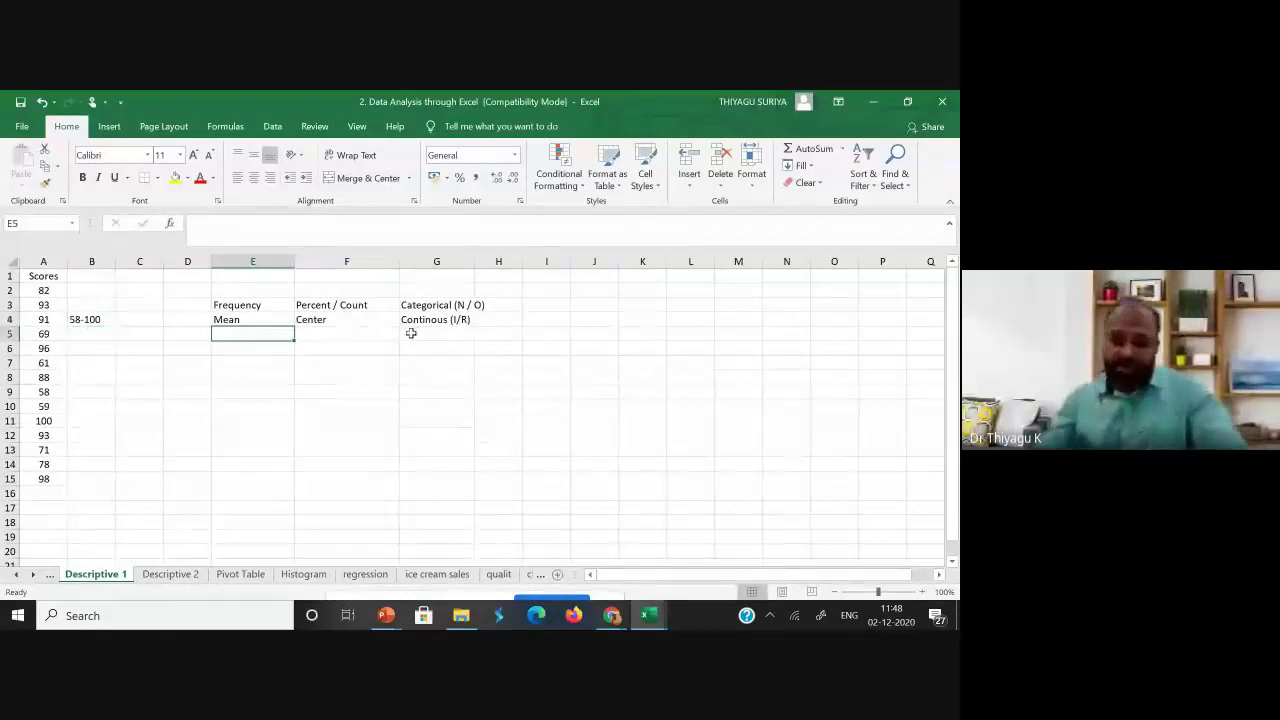
type("Median")
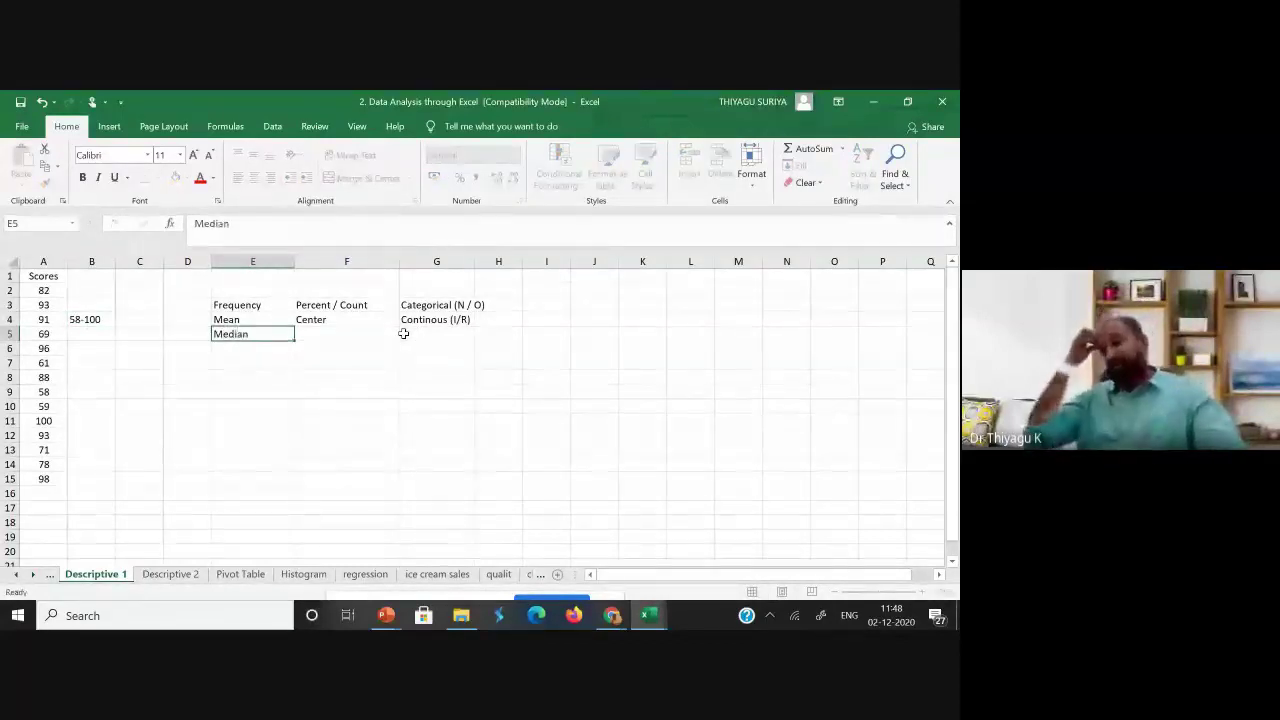
key("Tab")
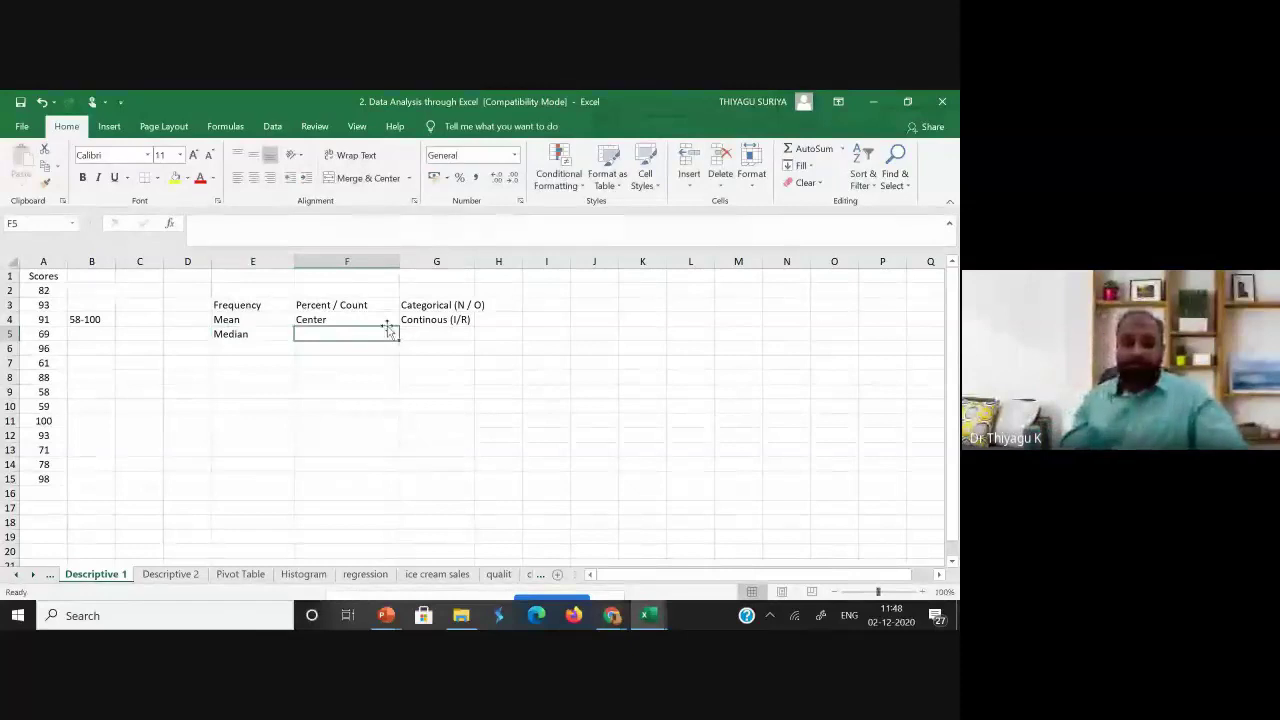
left_click(345, 289)
type("Sta")
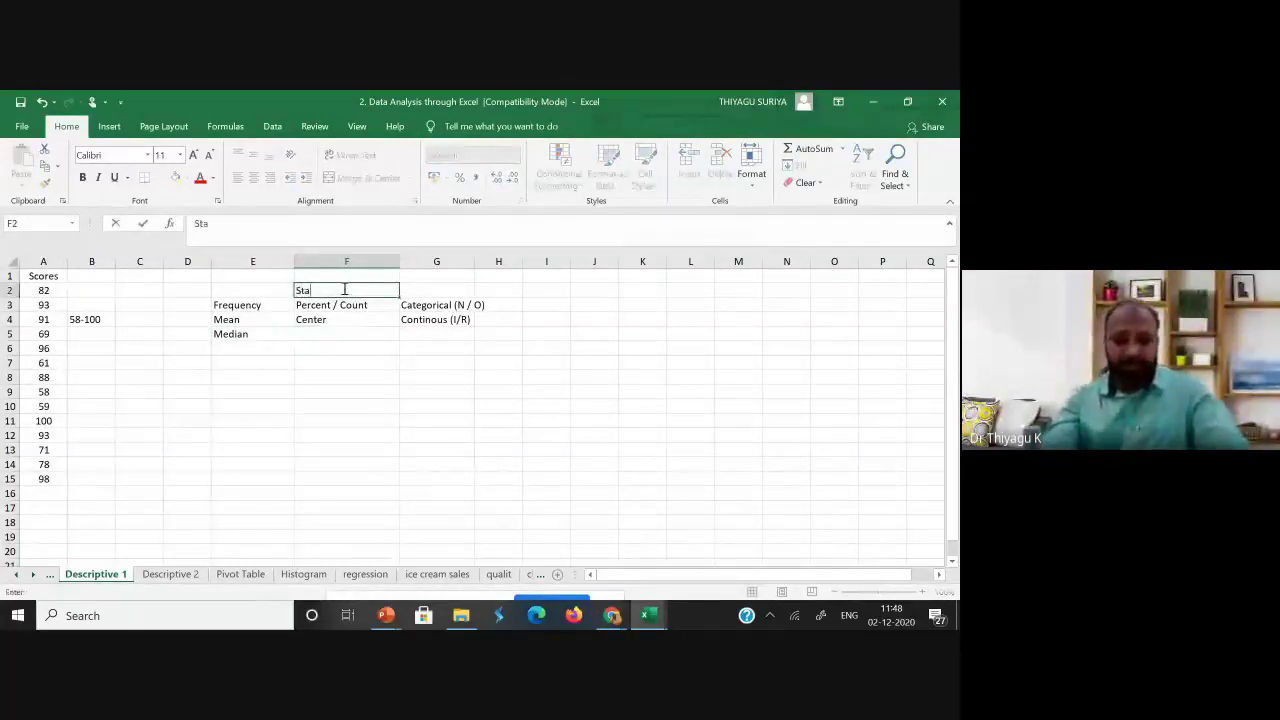
type("tistics")
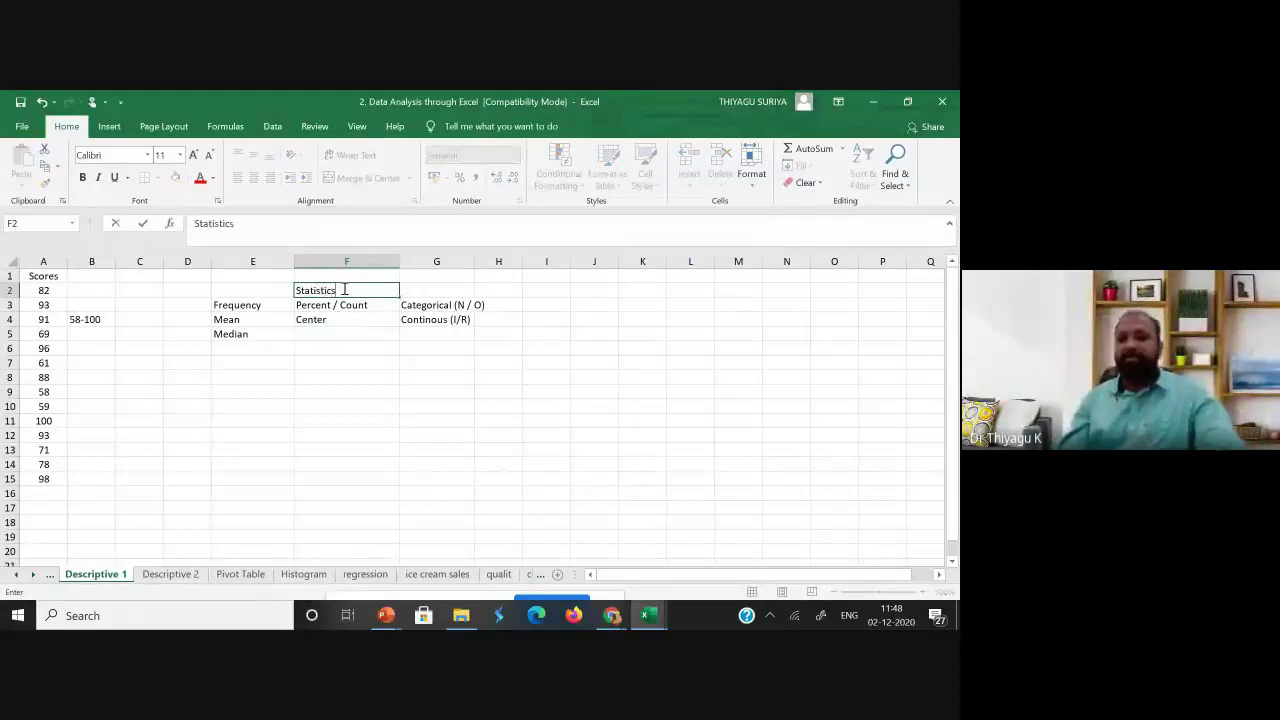
Copy the Center entry from cell F4 into cell F5 for the Median row.
left_click(309, 333)
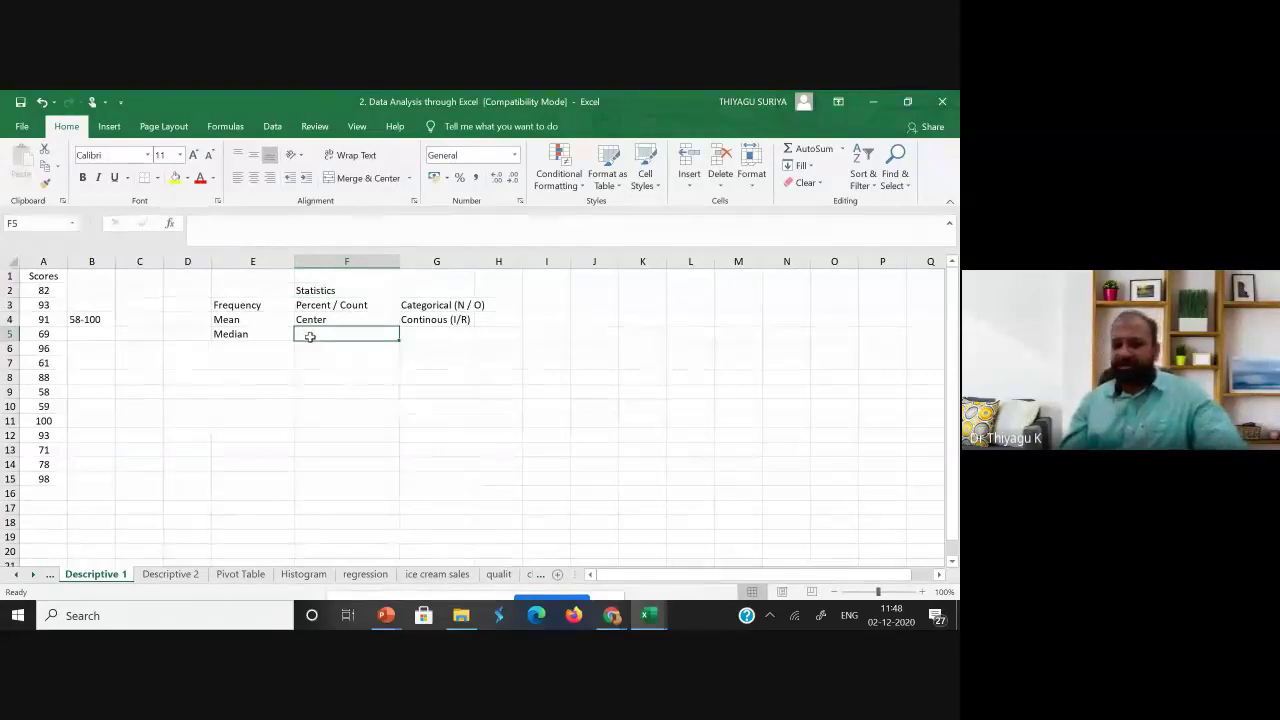
left_click(318, 319)
left_click_drag(318, 319, 470, 322)
key("ctrl+c")
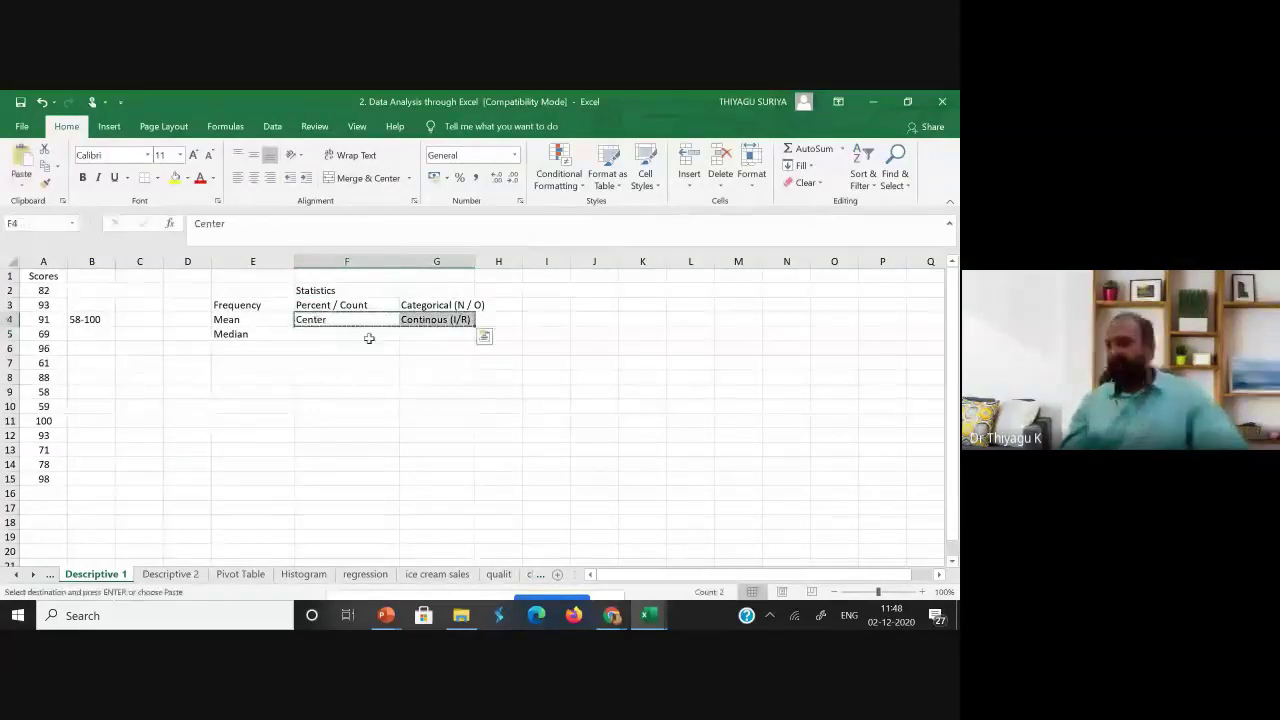
left_click(357, 340)
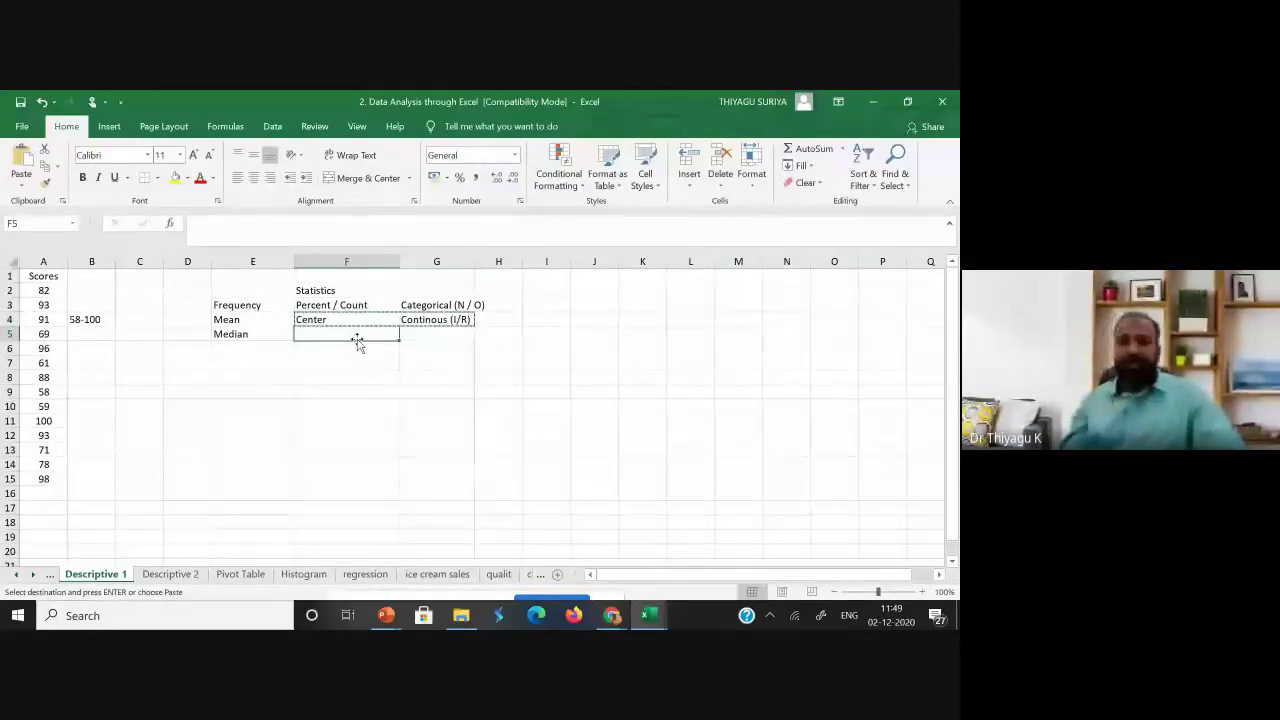
left_click(342, 320)
key("ctrl+c")
left_click(338, 333)
key("ctrl+v")
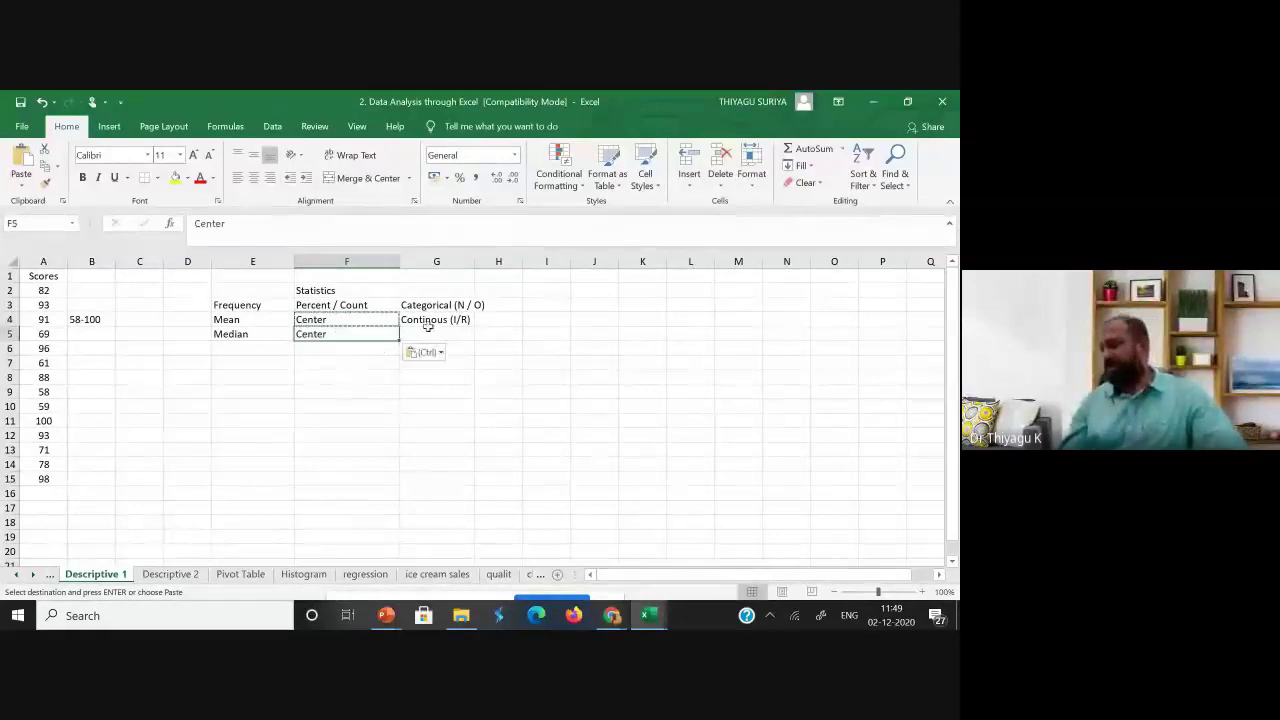
Copy the Continous (I/R) entry from cell G4 into cell G5 for the Median row.
left_click(430, 320)
left_click(429, 335)
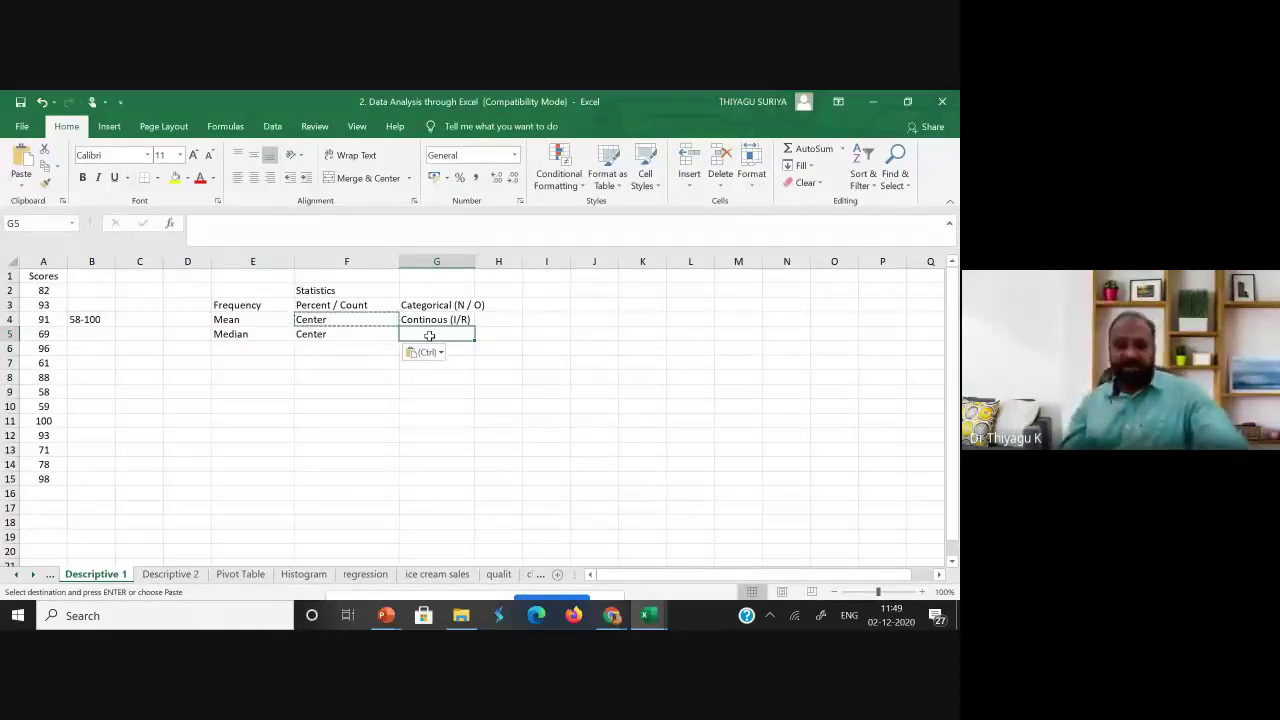
key("ctrl+v")
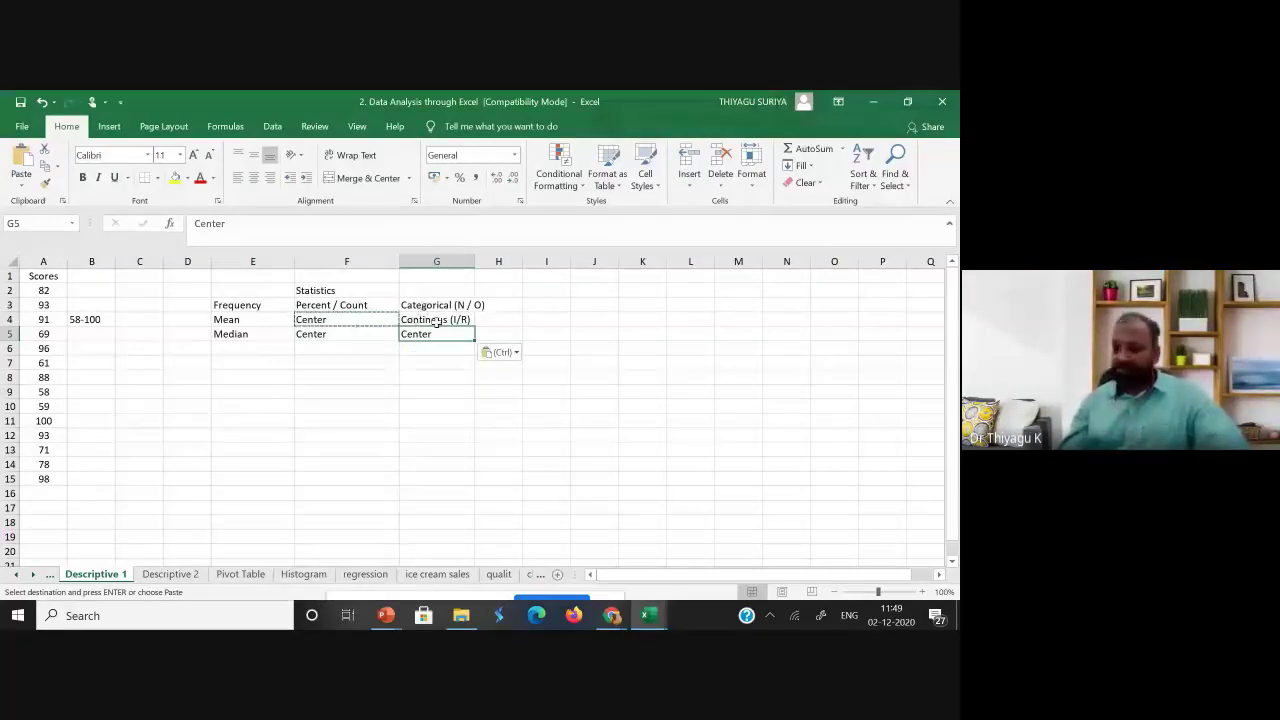
key("Up")
key("Escape")
left_click(439, 334)
key("ctrl+v")
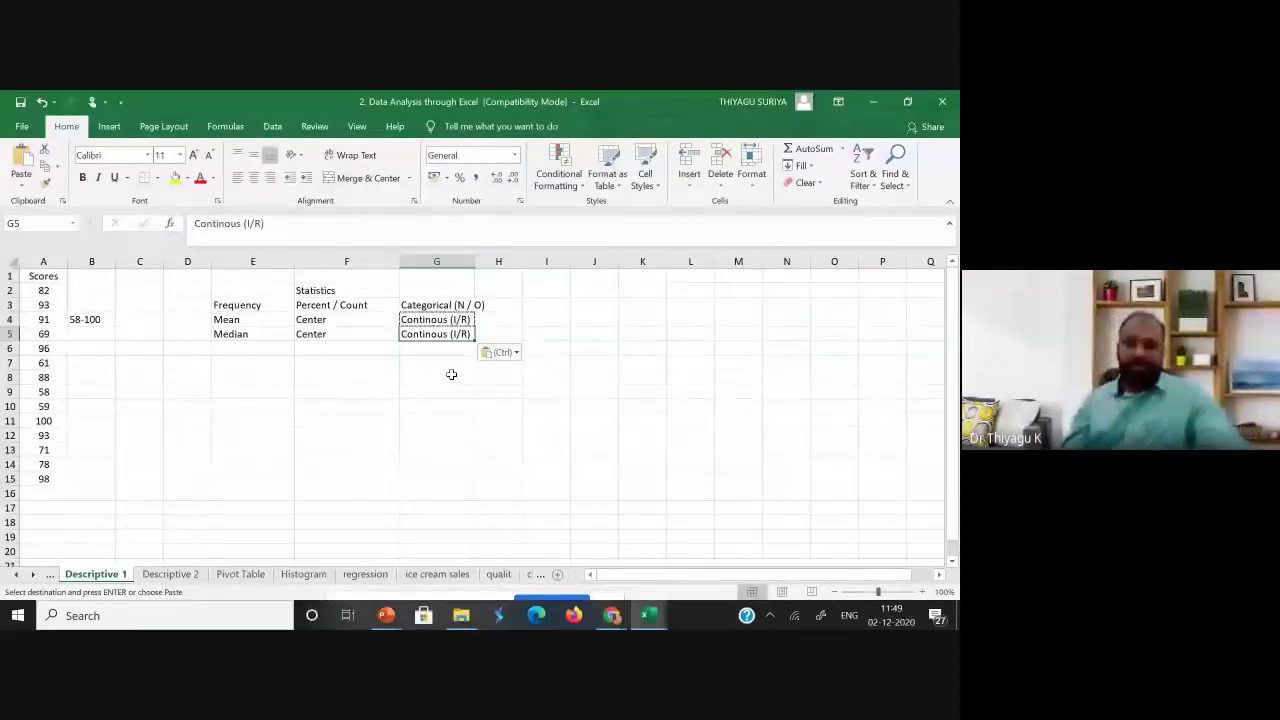
Enter SD in cell E6 and Dispersion in cell F6.
left_click(231, 348)
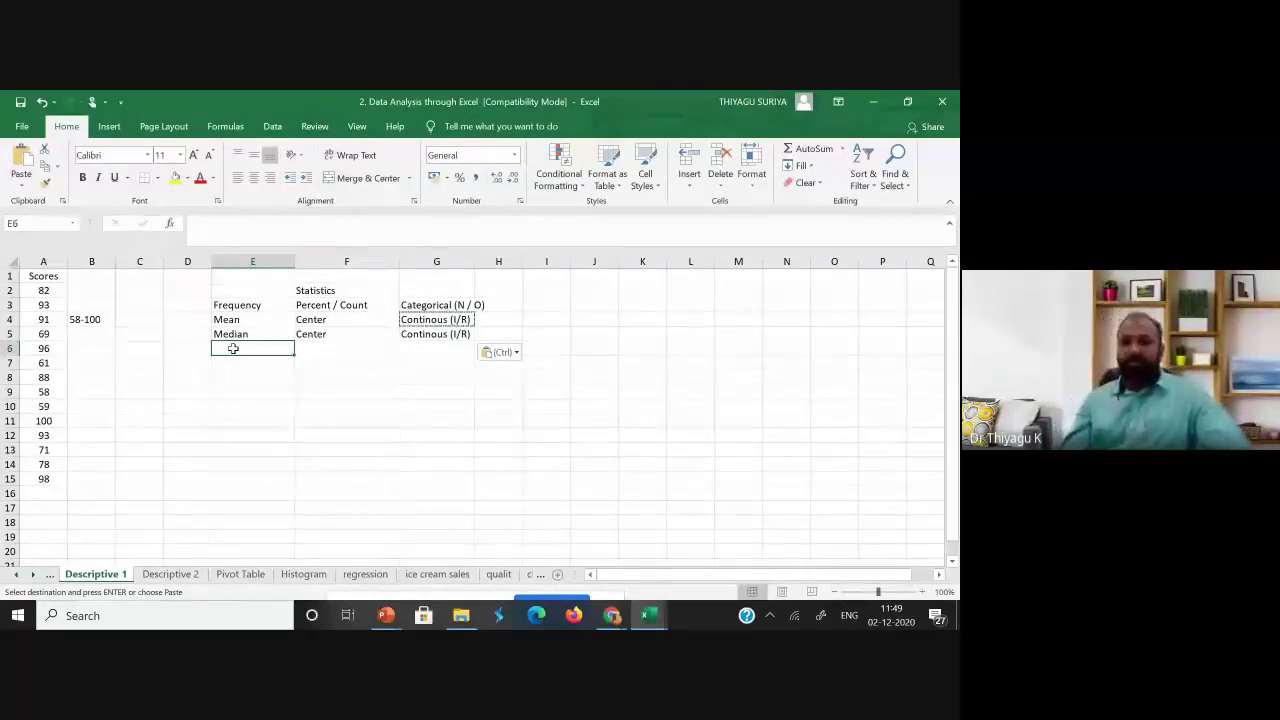
type("SD")
left_click(325, 346)
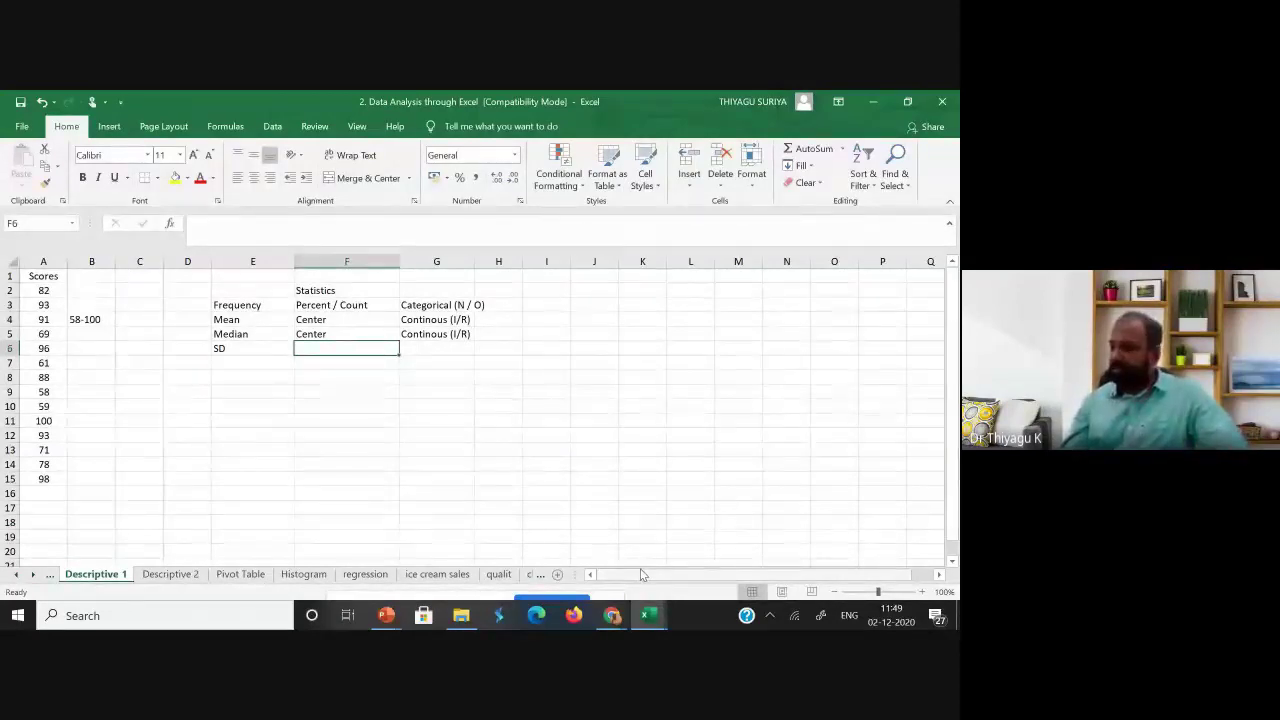
type("Dispersion")
key("Tab")
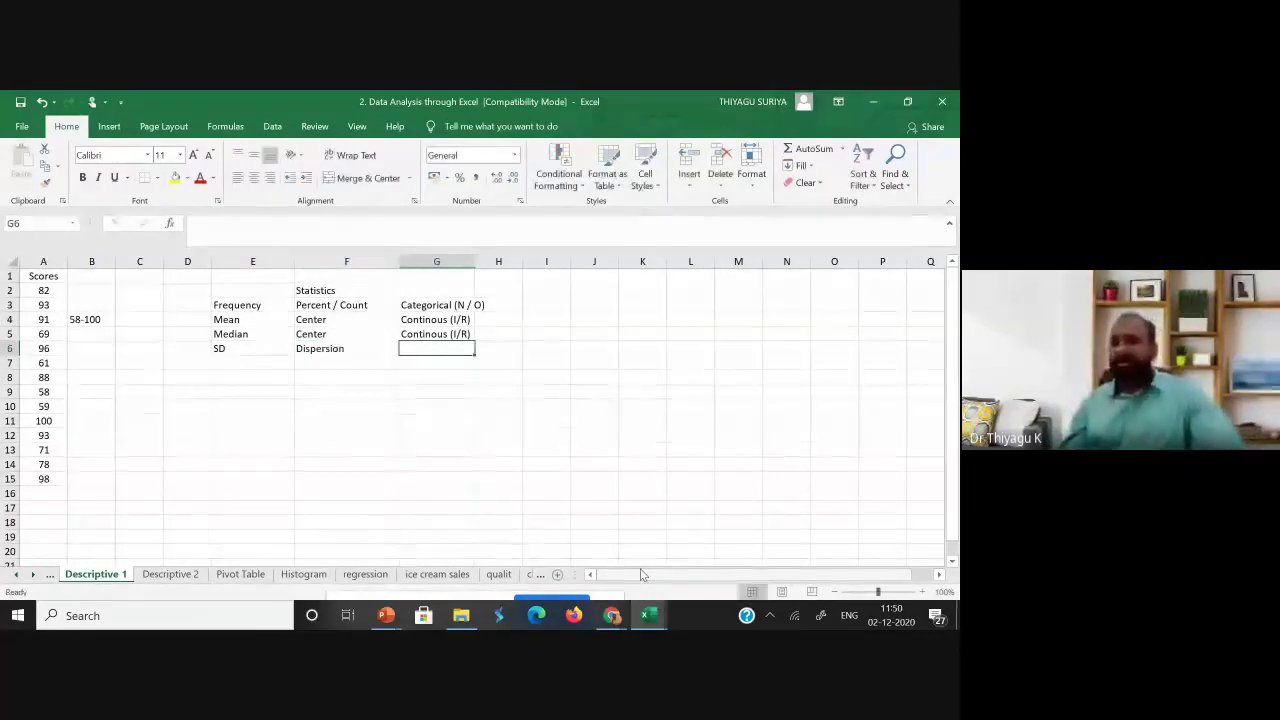
Enter the heading Data in cell G2.
left_click(455, 334)
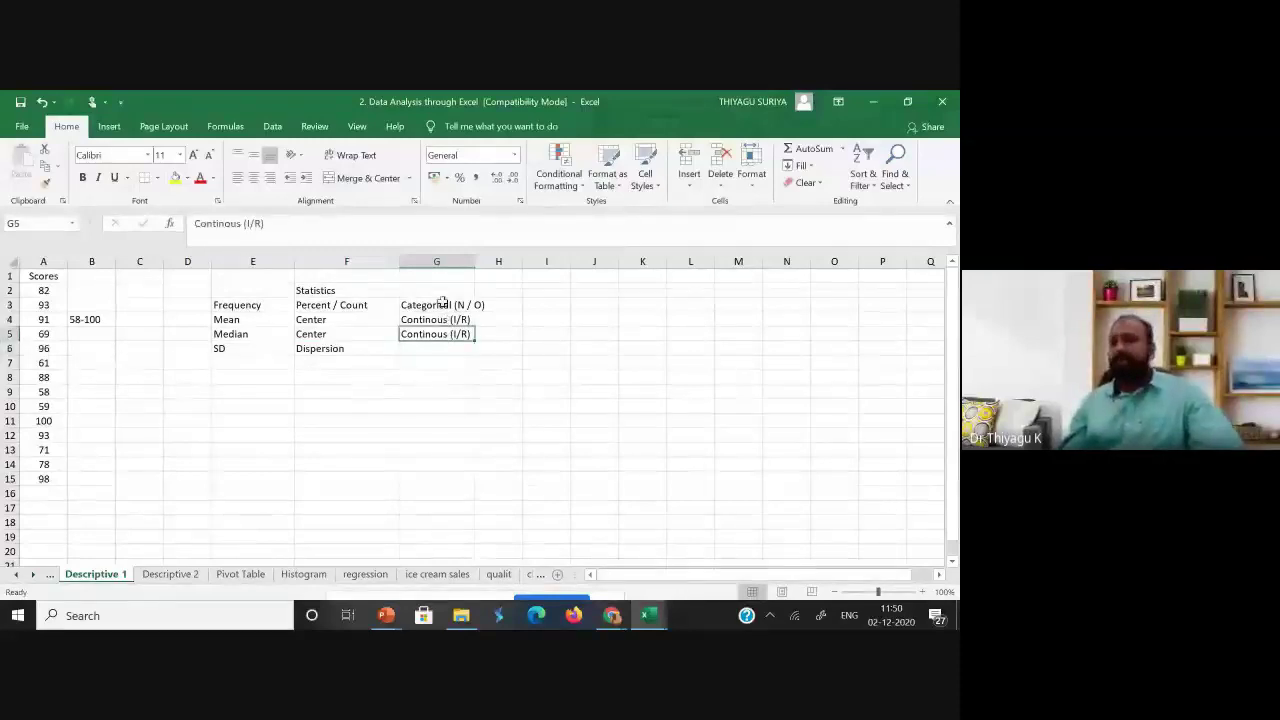
left_click(443, 289)
type("Data")
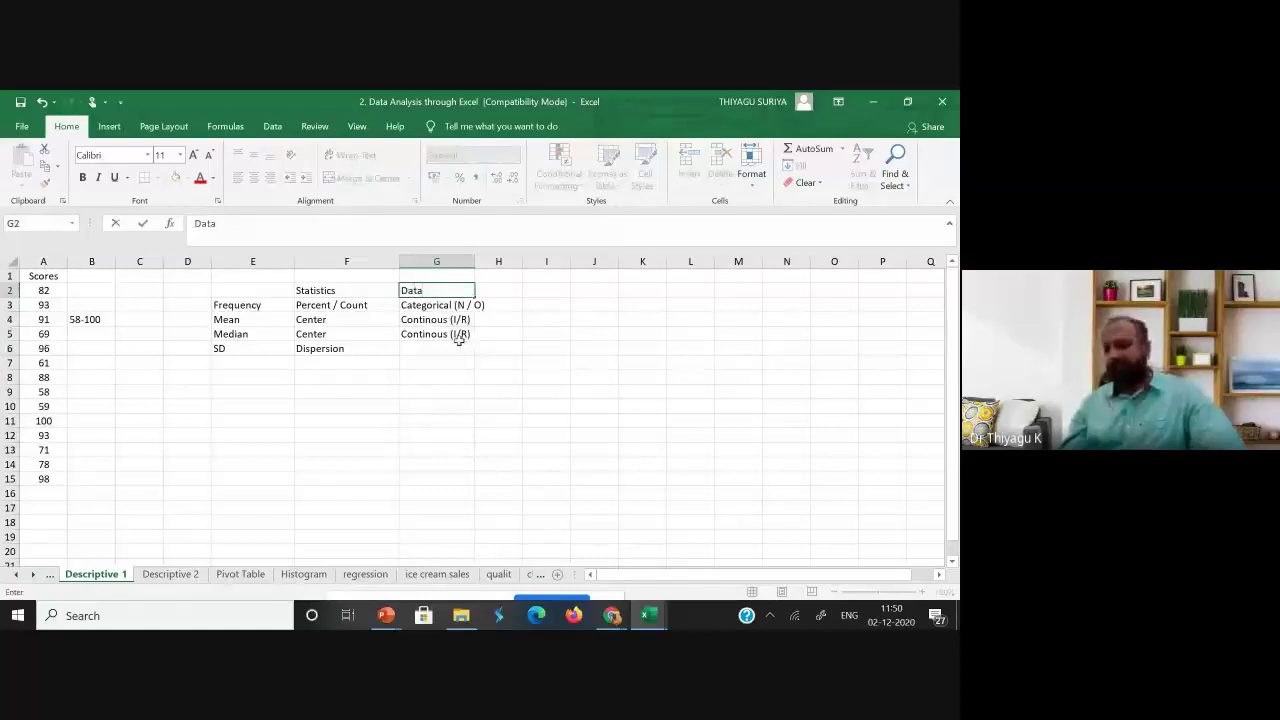
Copy the Continous (I/R) entry from cell G5 into cell G6 for the SD row.
left_click(457, 335)
left_click(457, 335, "ctrl")
key("ctrl+c")
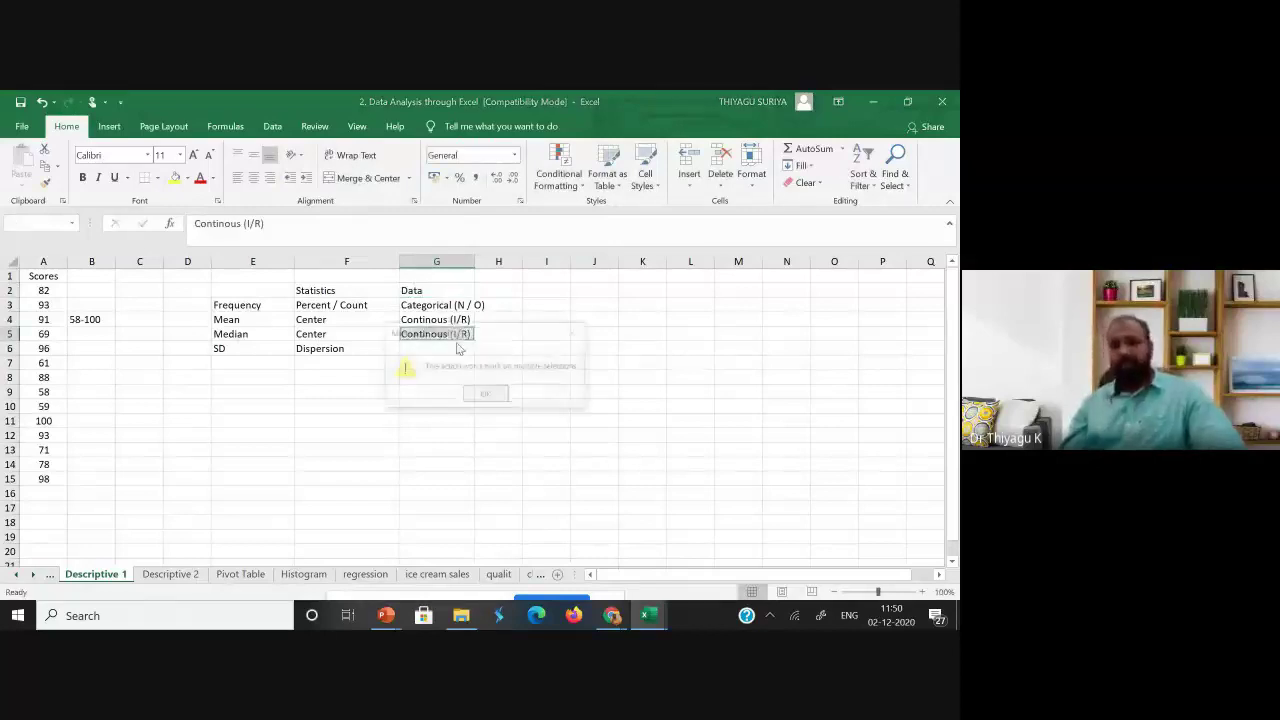
key("Return")
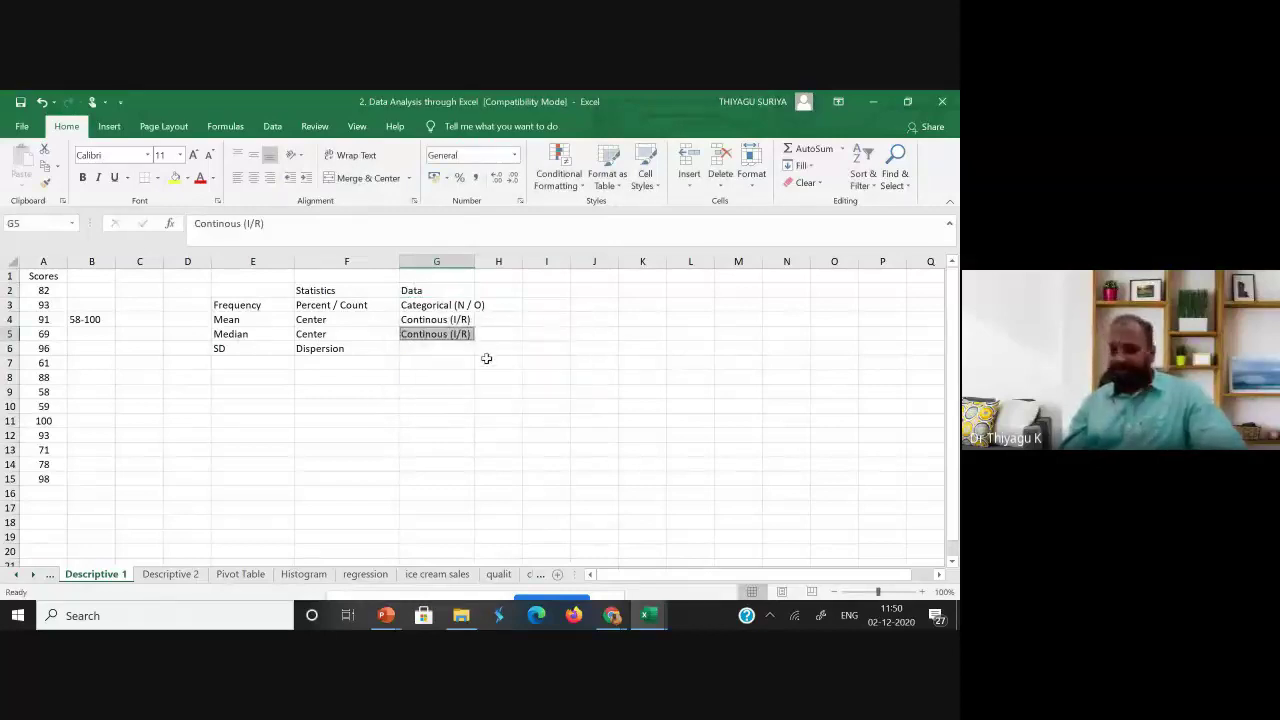
left_click(453, 349)
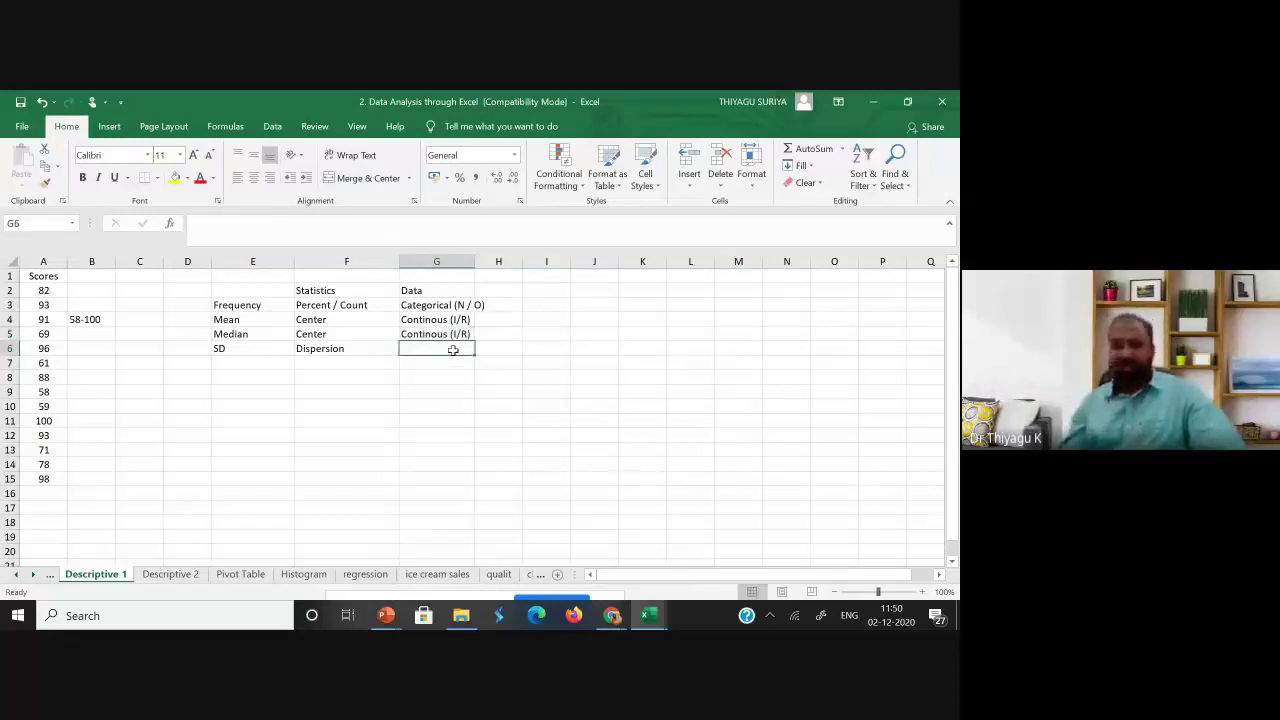
left_click(451, 336)
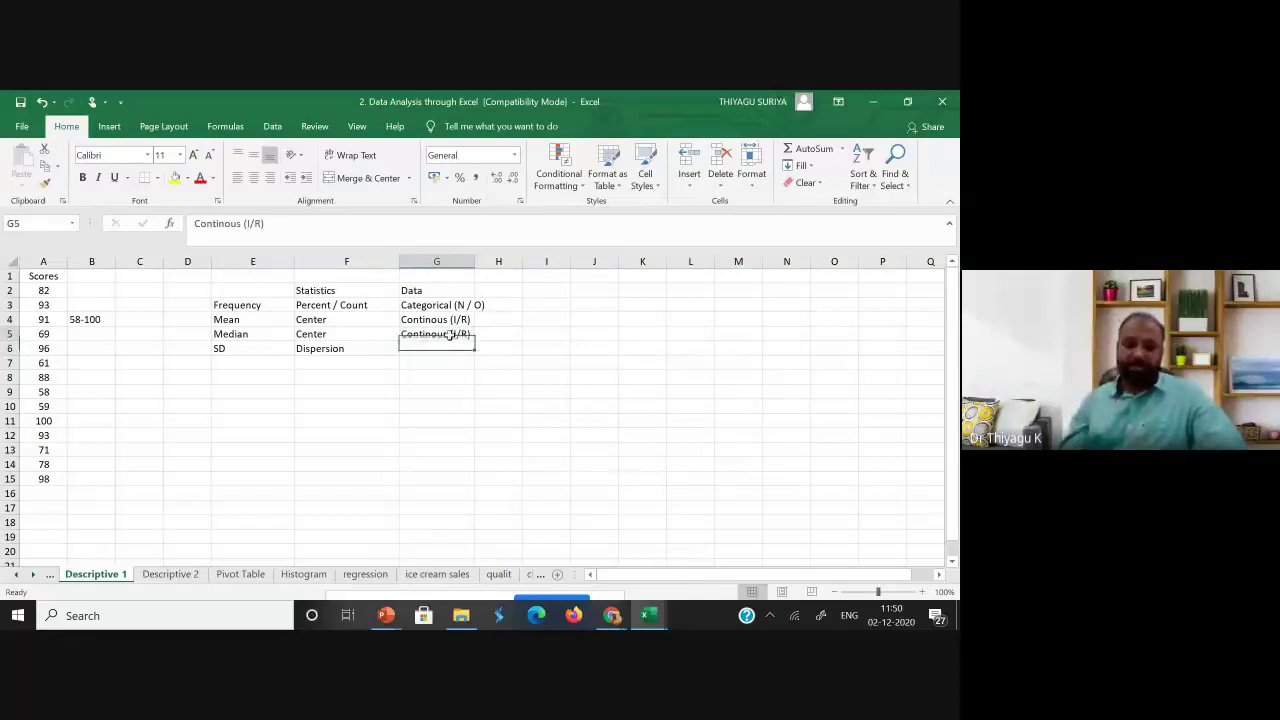
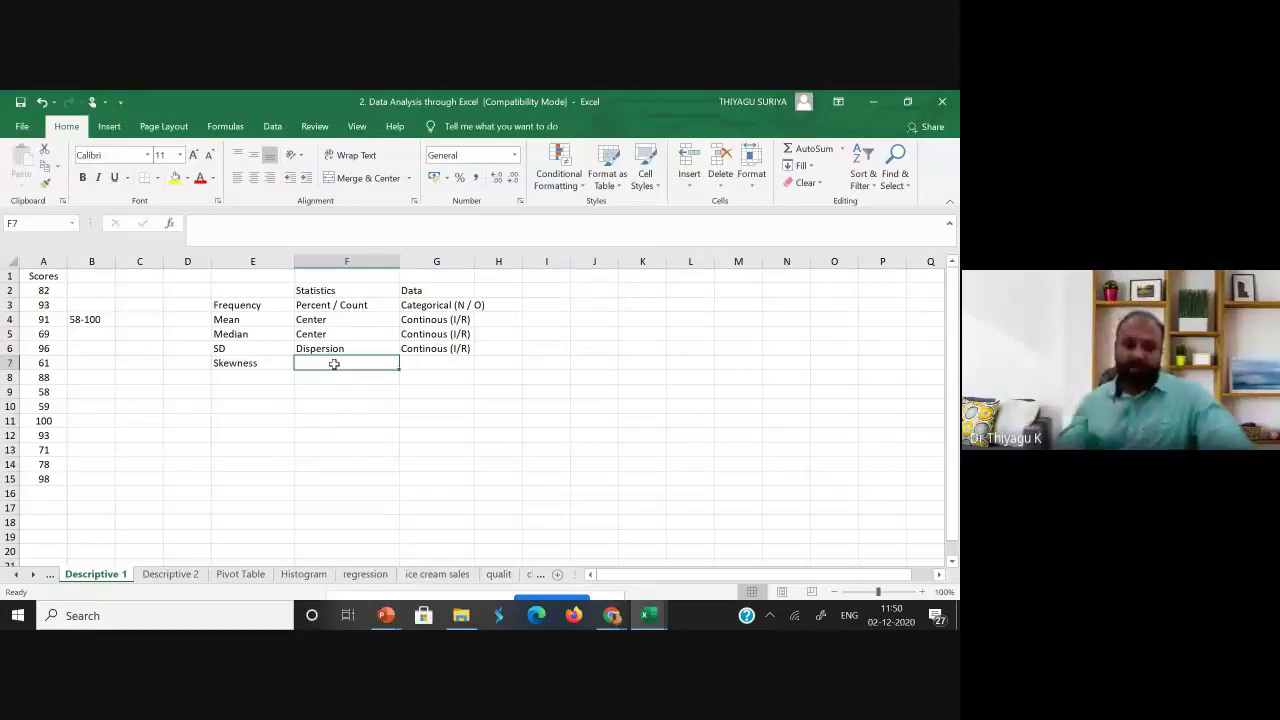
Enter Shape in cell F7 and copy Continous (I/R) from cell G6 into G7.
type("S")
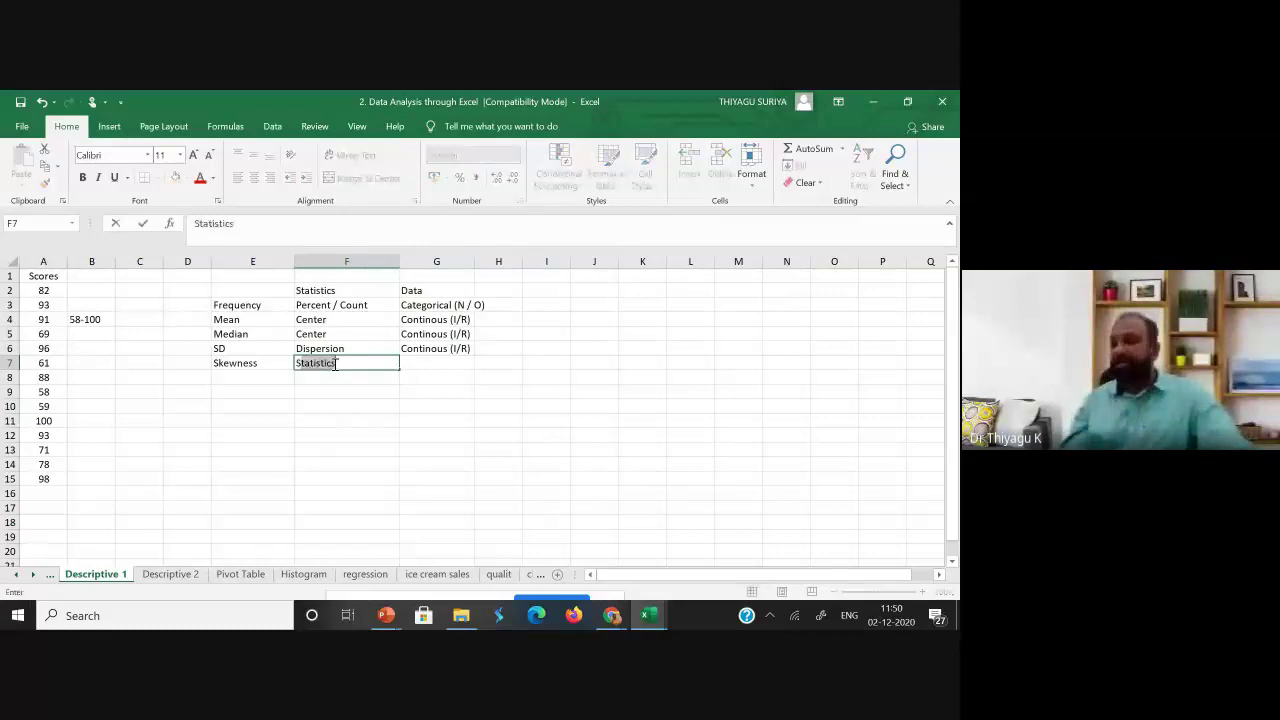
type("hape")
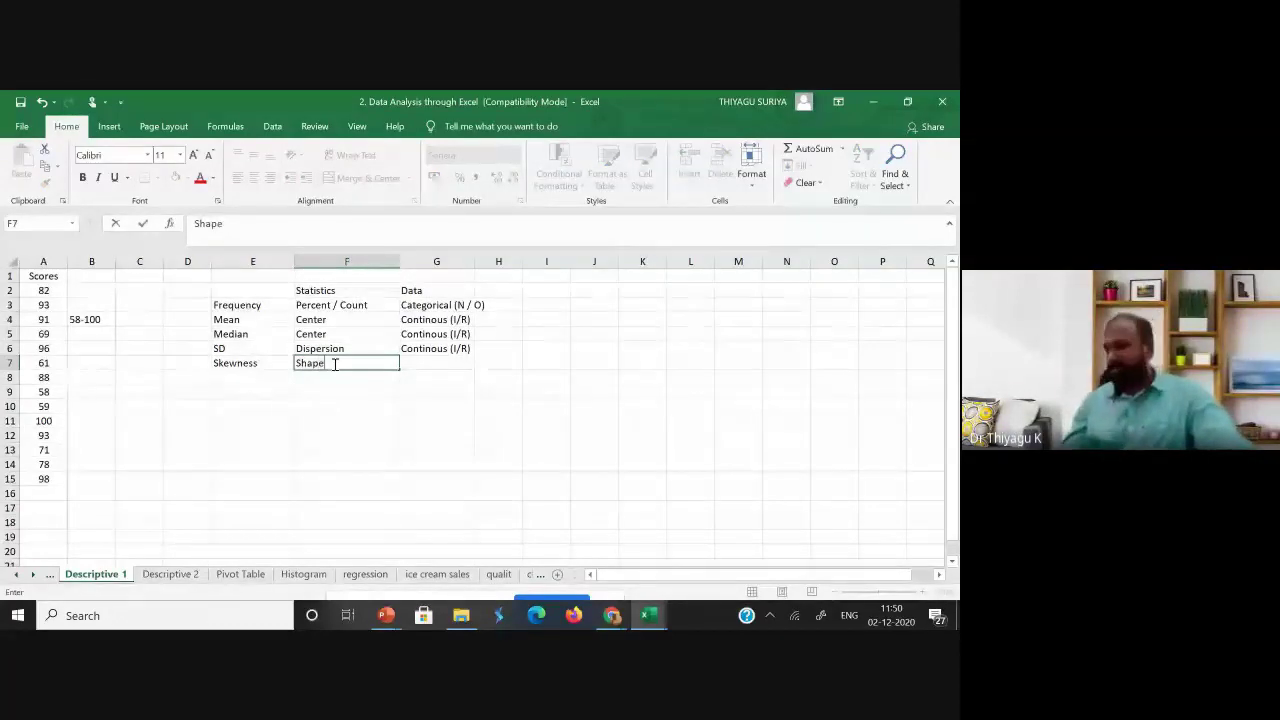
key("Tab")
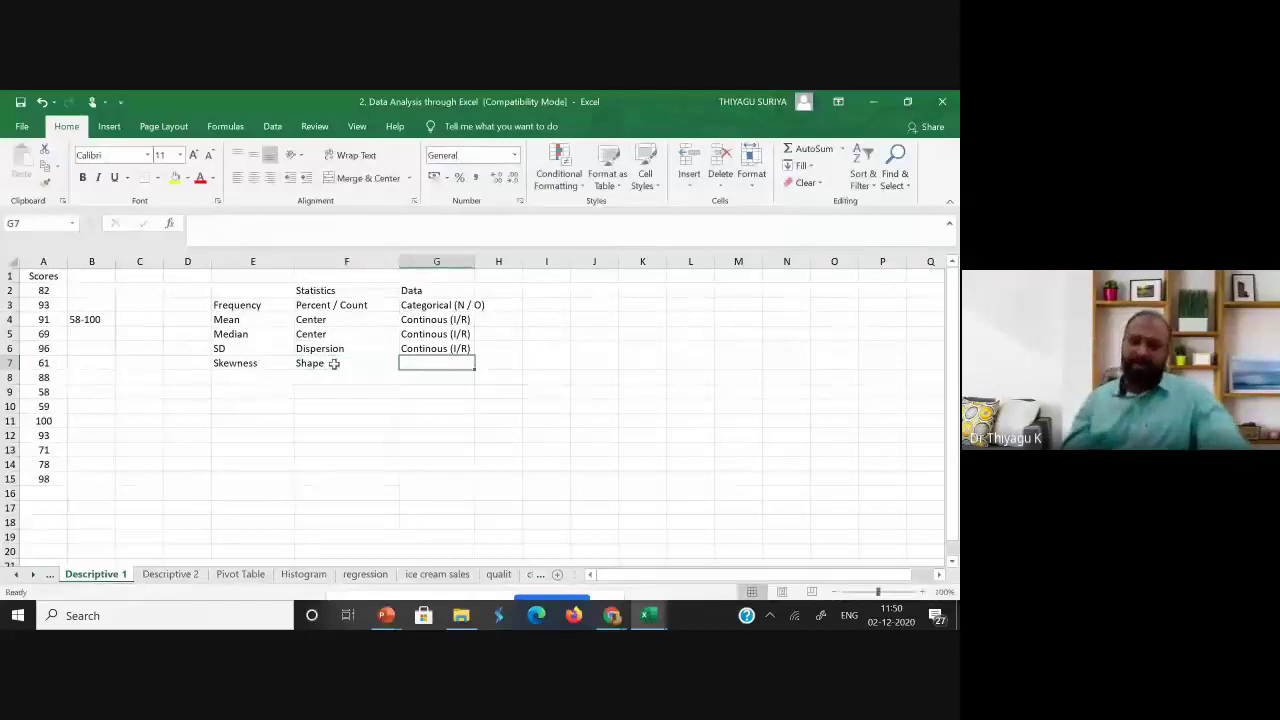
left_click(415, 348)
key("ctrl+c")
left_click(431, 362)
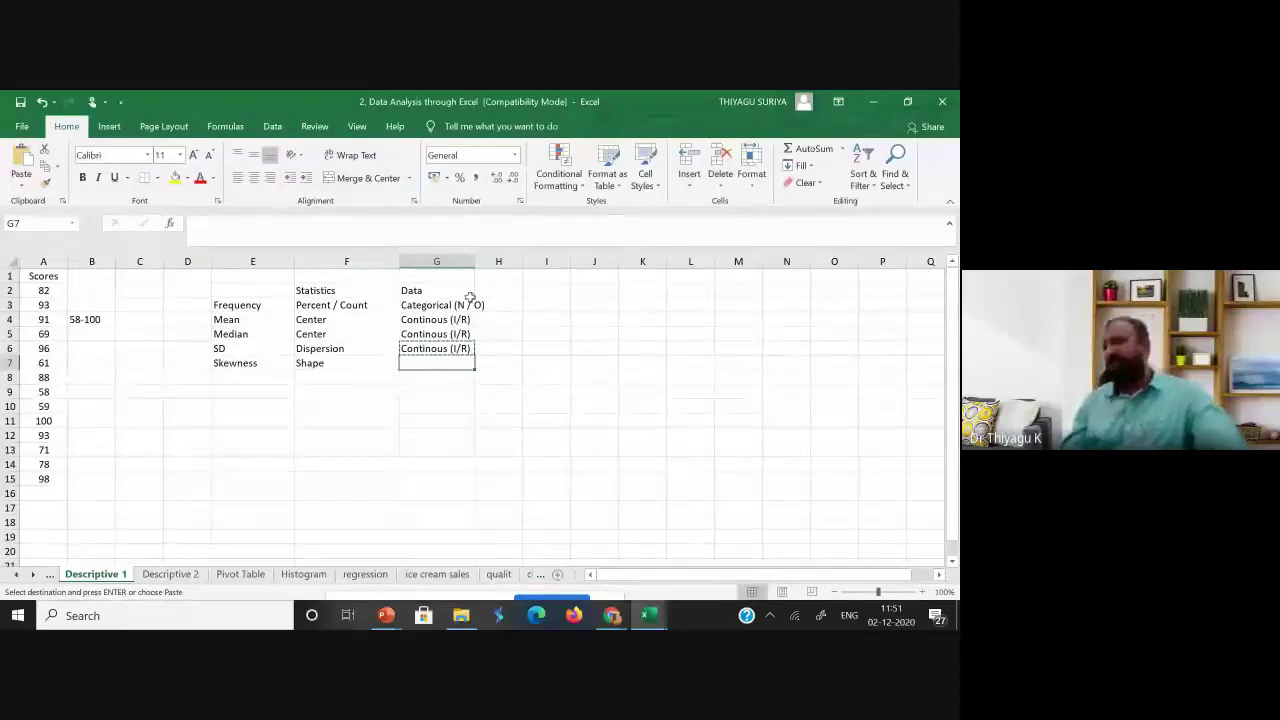
key("ctrl+v")
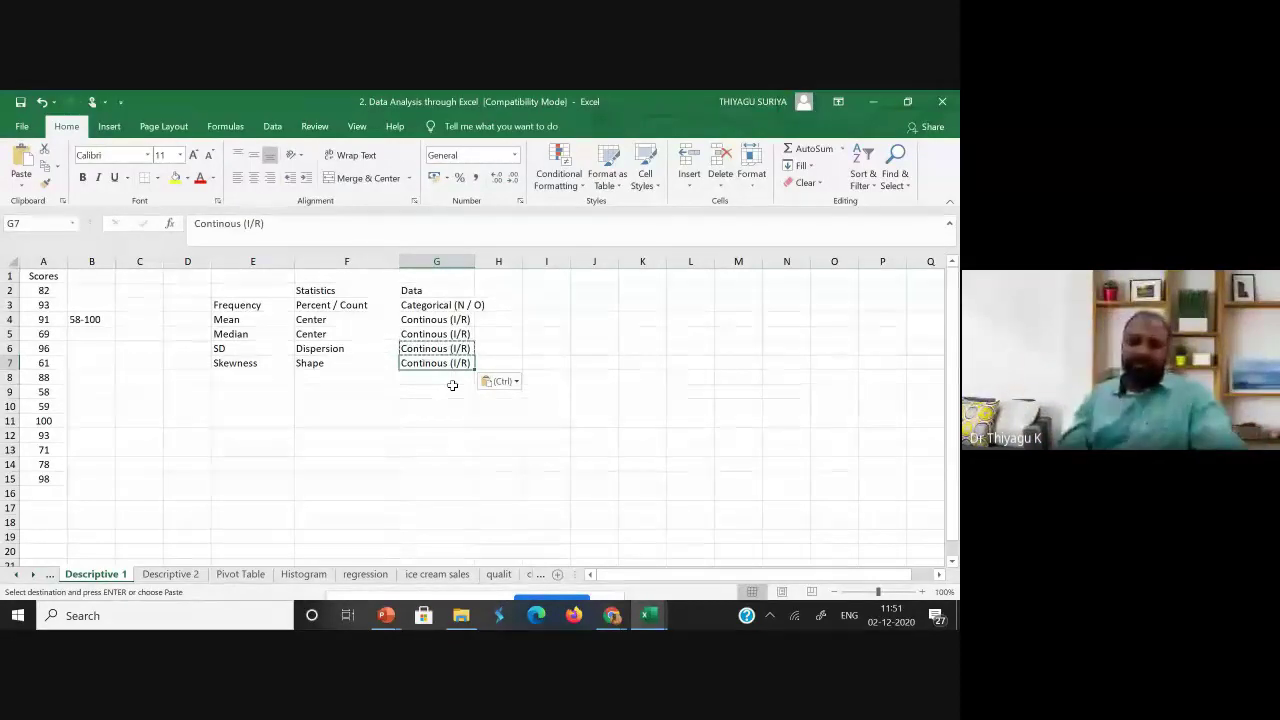
Enter Kurtosis in cell E8 and fill its Shape and Continous (I/R) entries down from F7:G7.
left_click(263, 386)
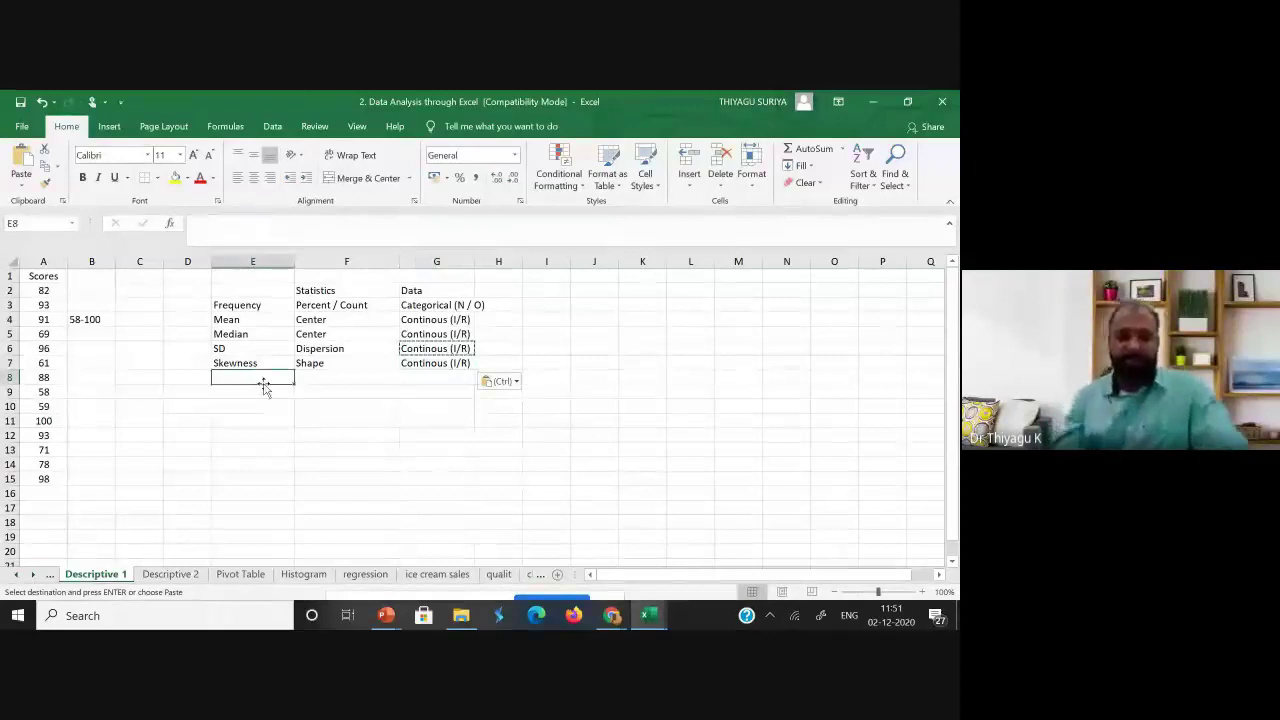
type("Kur")
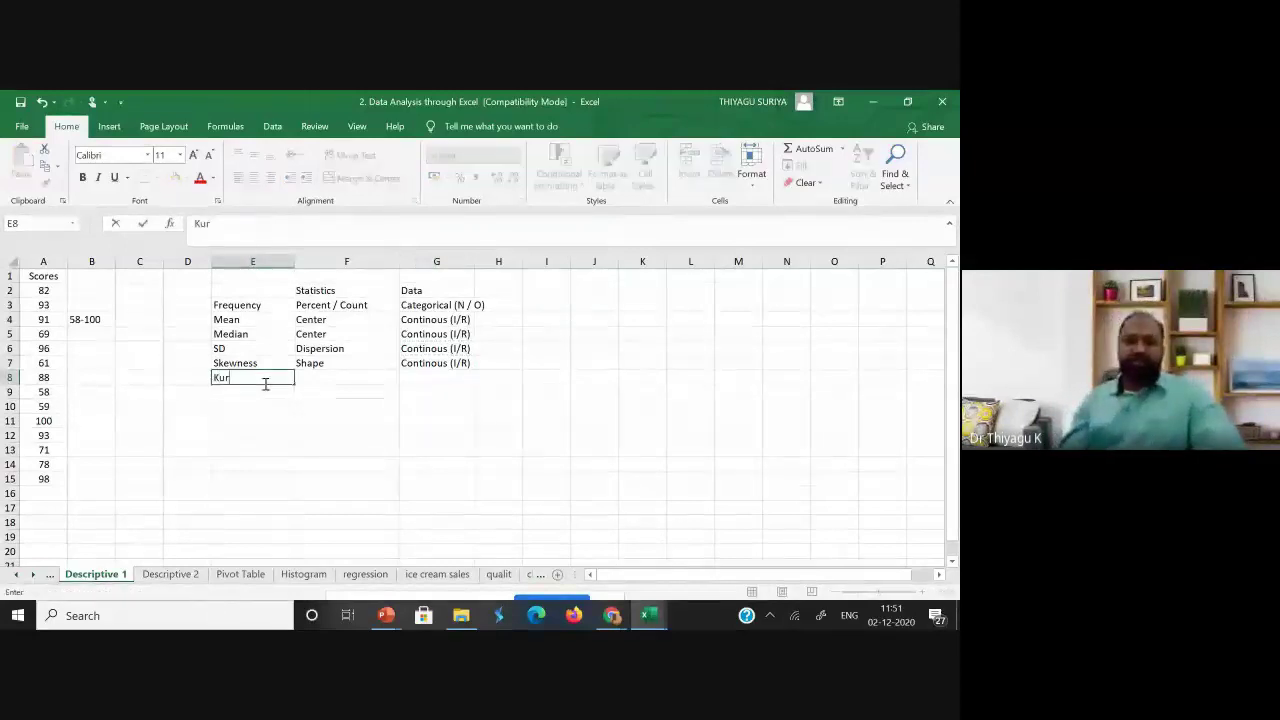
type("tosis")
left_click(392, 366)
left_click_drag(400, 371, 475, 383)
left_click(443, 364)
left_click(498, 464)
Enter minimum in cell E9 and maximum in cell E10.
left_click(214, 391)
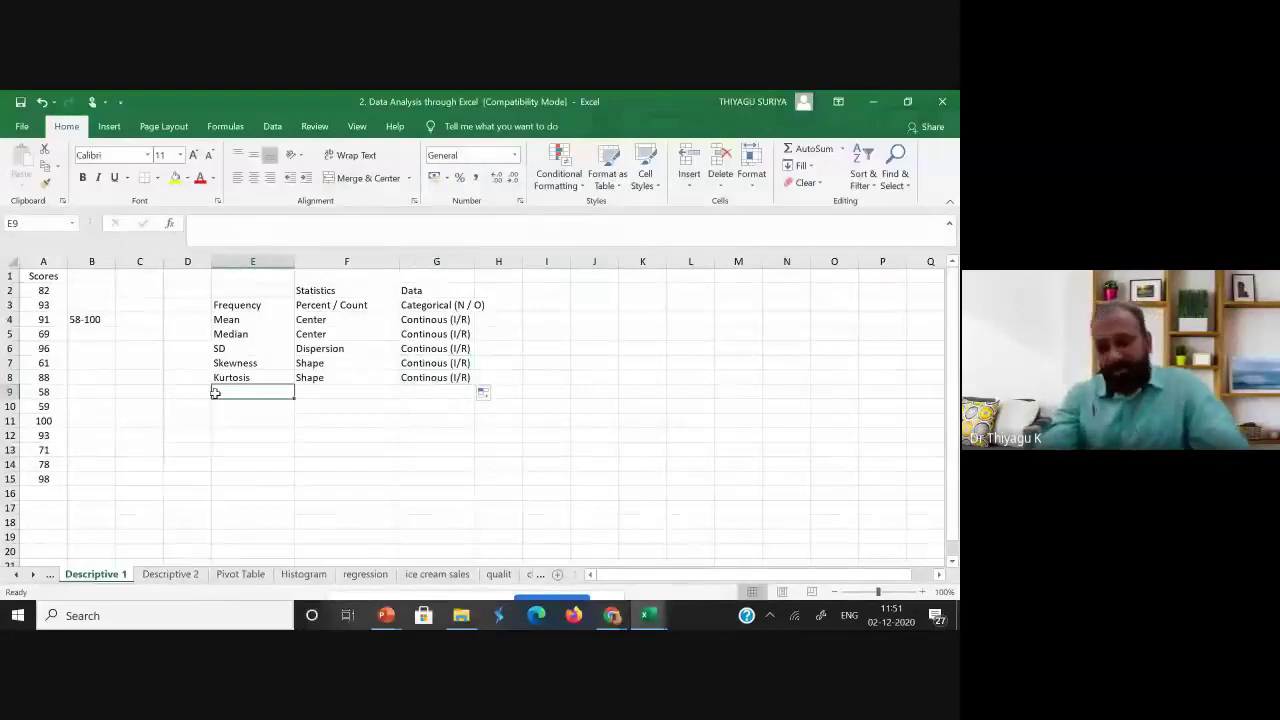
type("minimum")
left_click(328, 390)
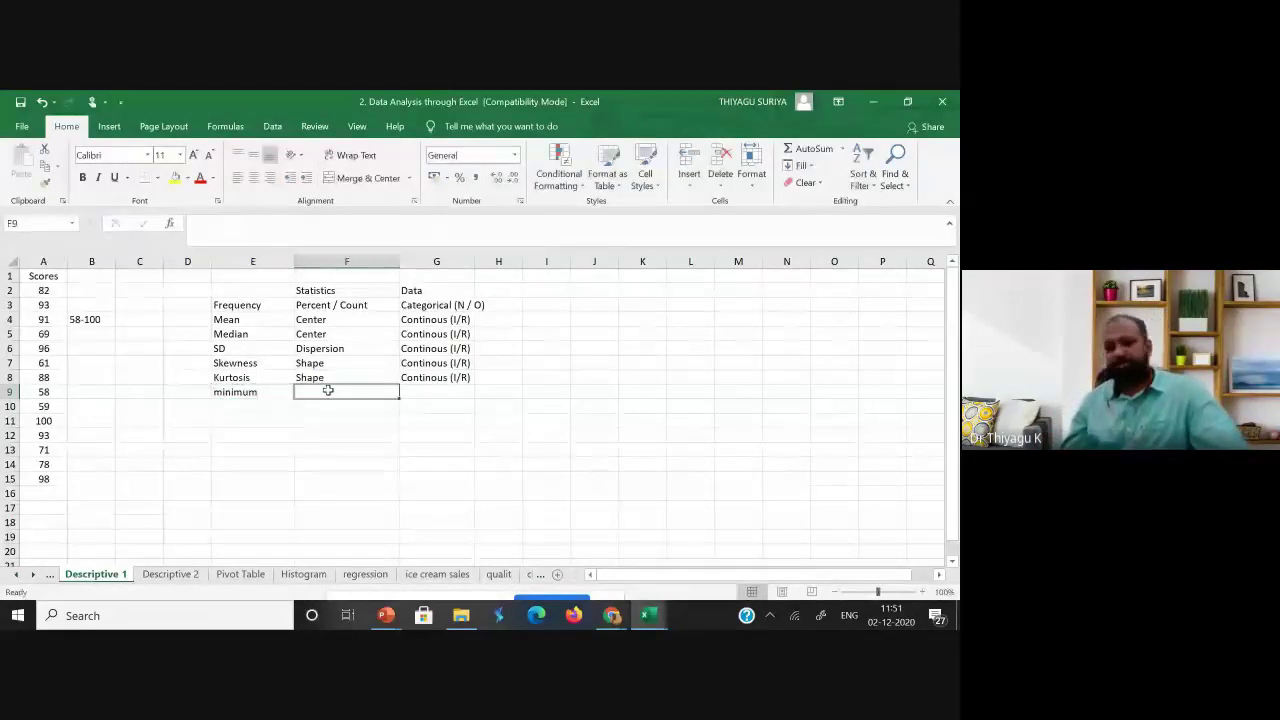
left_click(267, 406)
type("m")
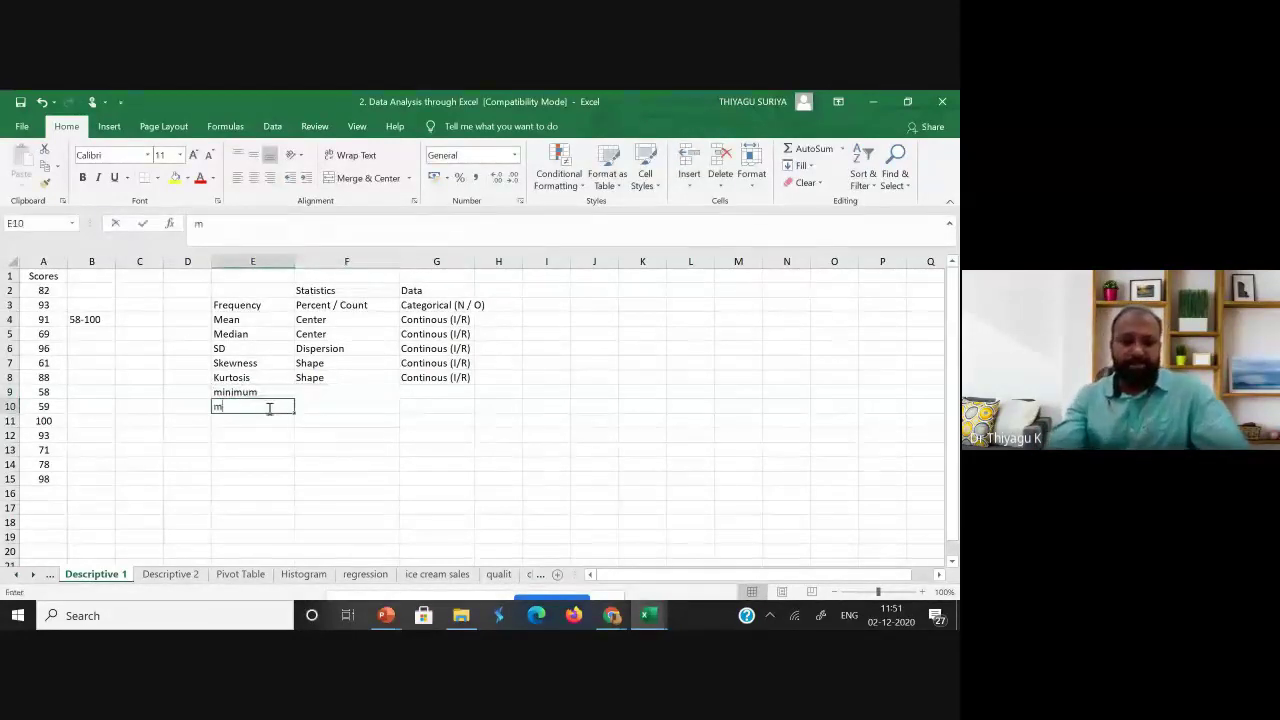
type("aximum")
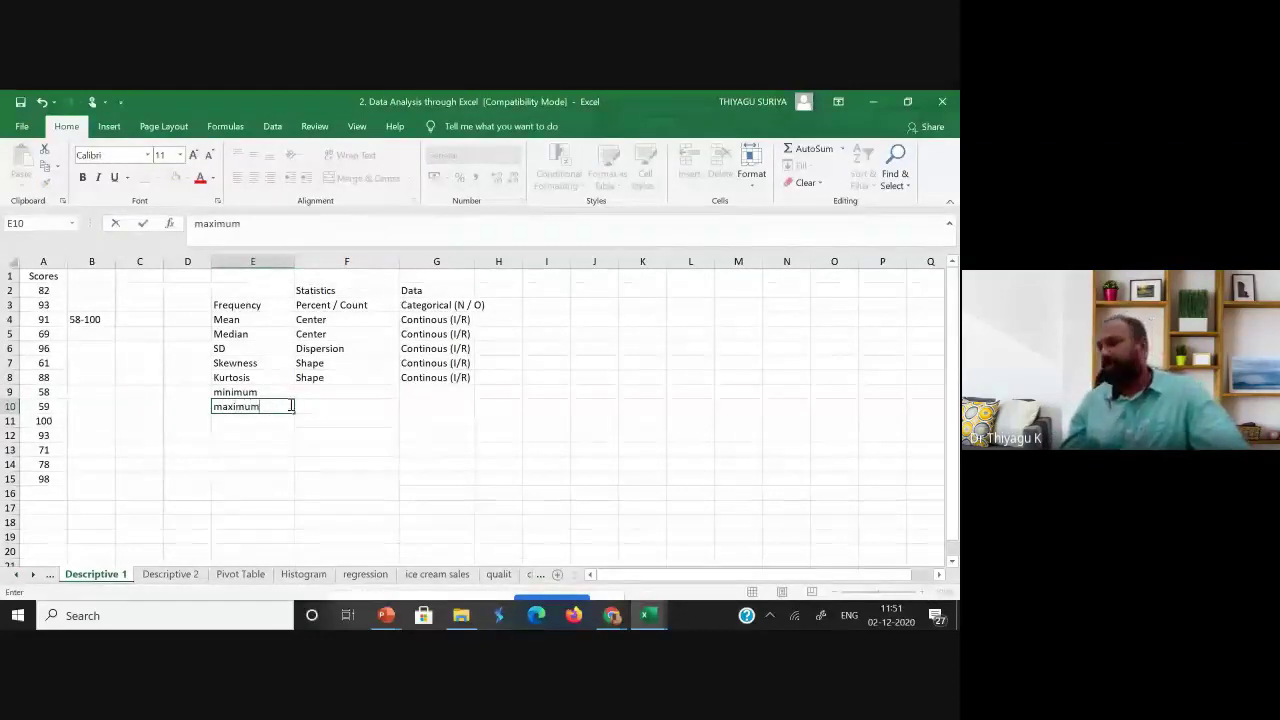
Enter extrems in cell F9 as the description for the minimum row.
left_click(332, 393)
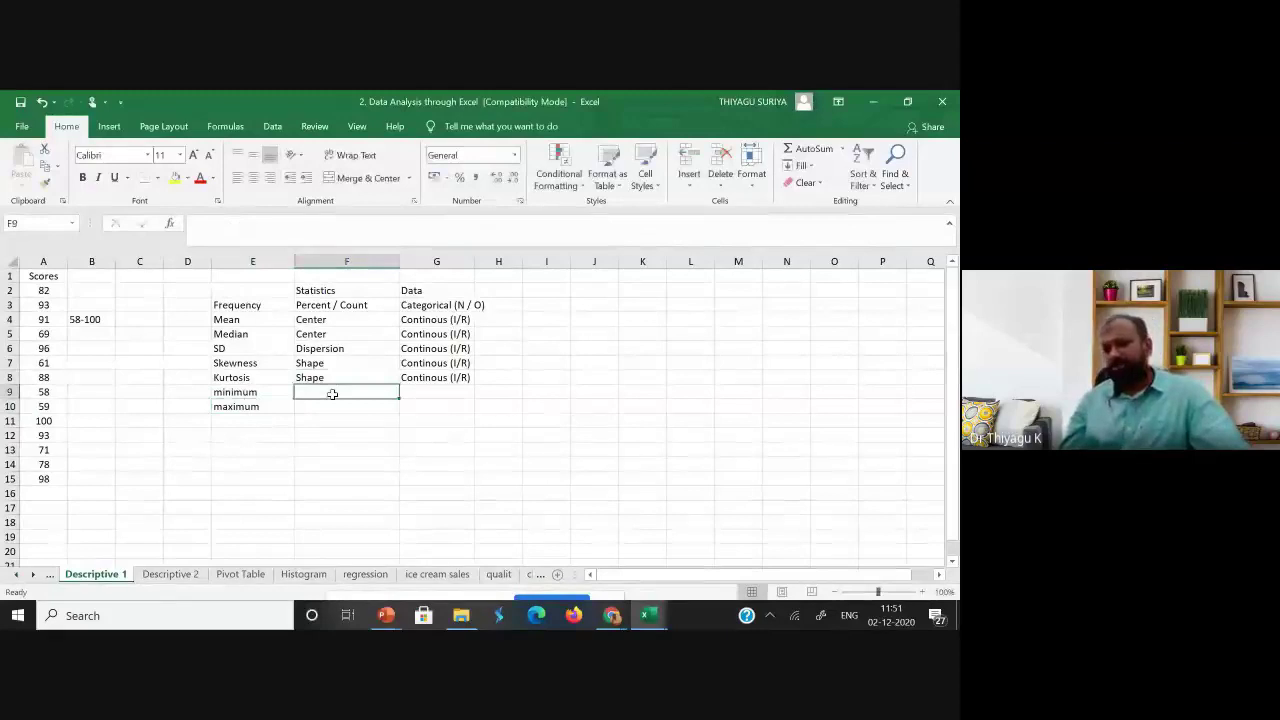
type("extrem")
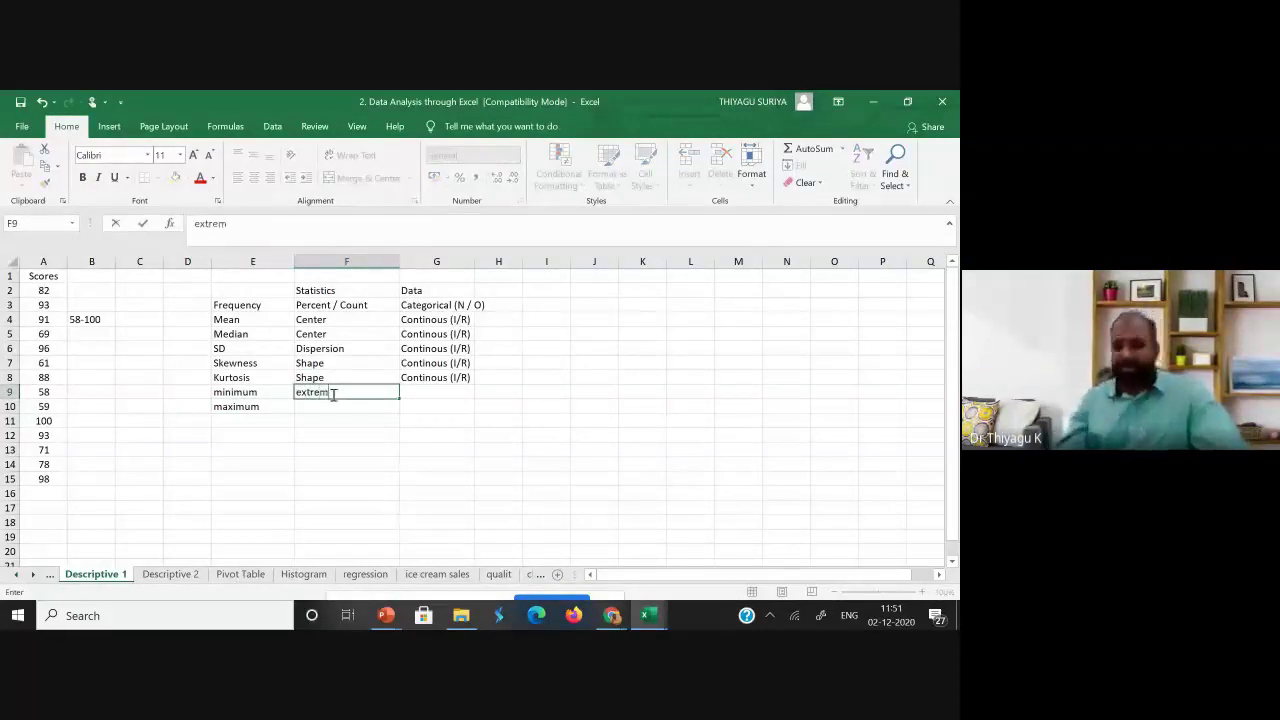
type("s")
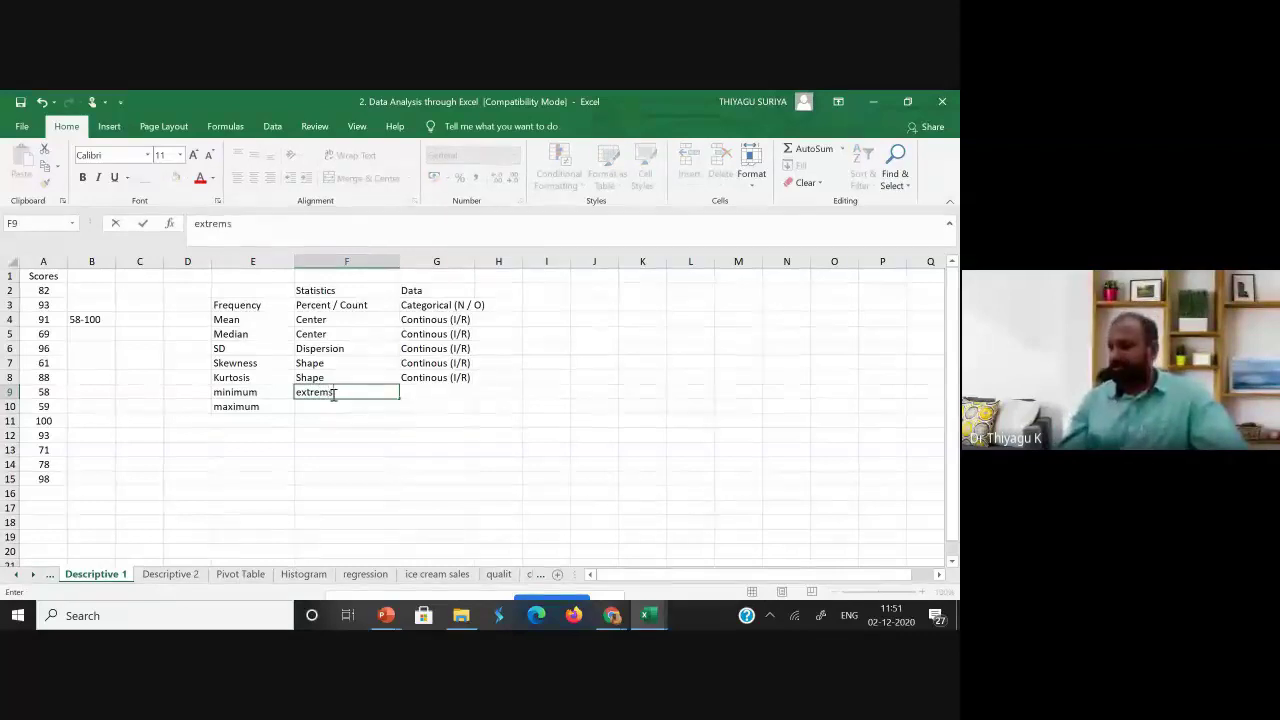
key("Return")
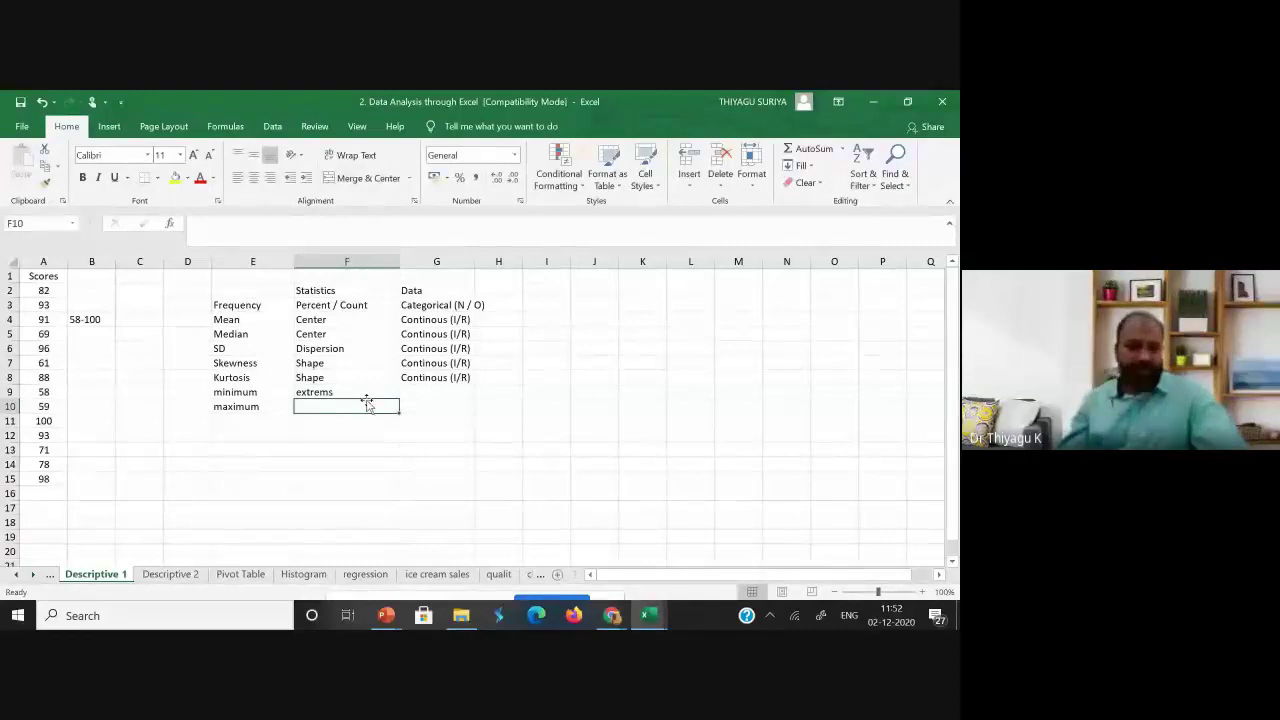
double_click(360, 391)
Switch to the Descriptive Statistics presentation in PowerPoint and browse its slides up to slide 10 on the extremes of the data.
mouse_move(390, 613)
left_click(330, 500)
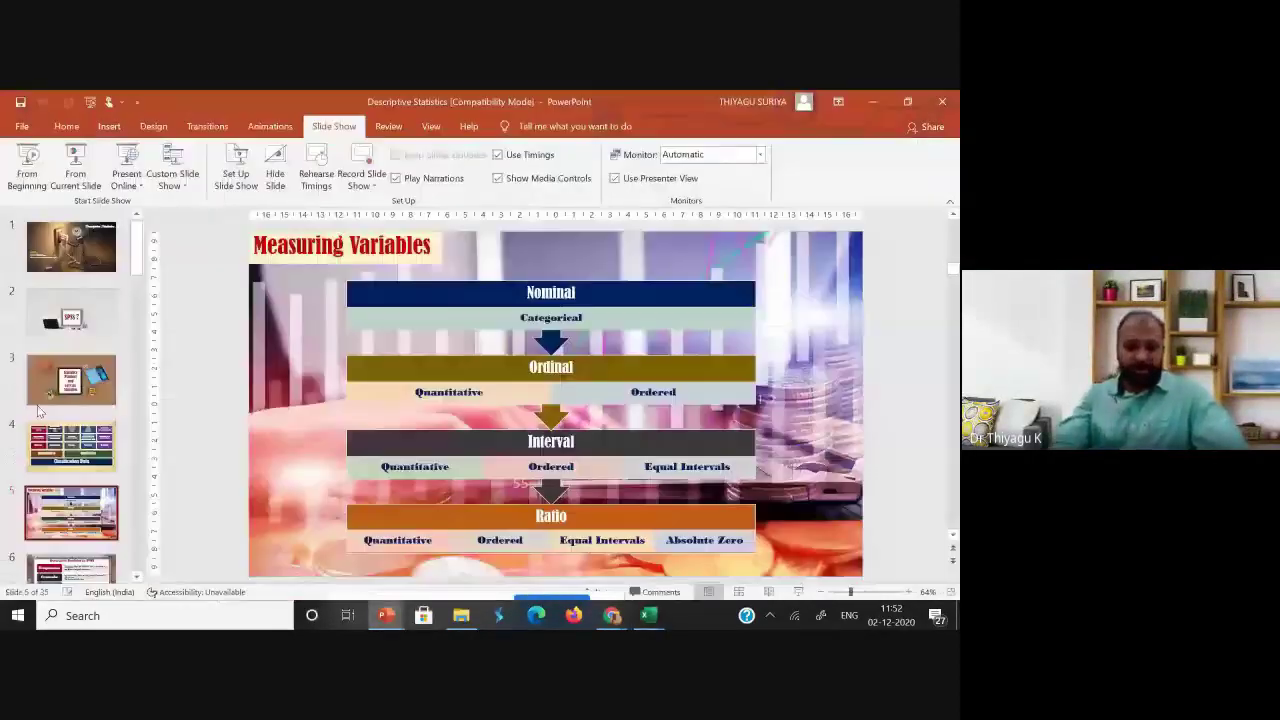
scroll(60, 480, "down", 2)
left_click(63, 548)
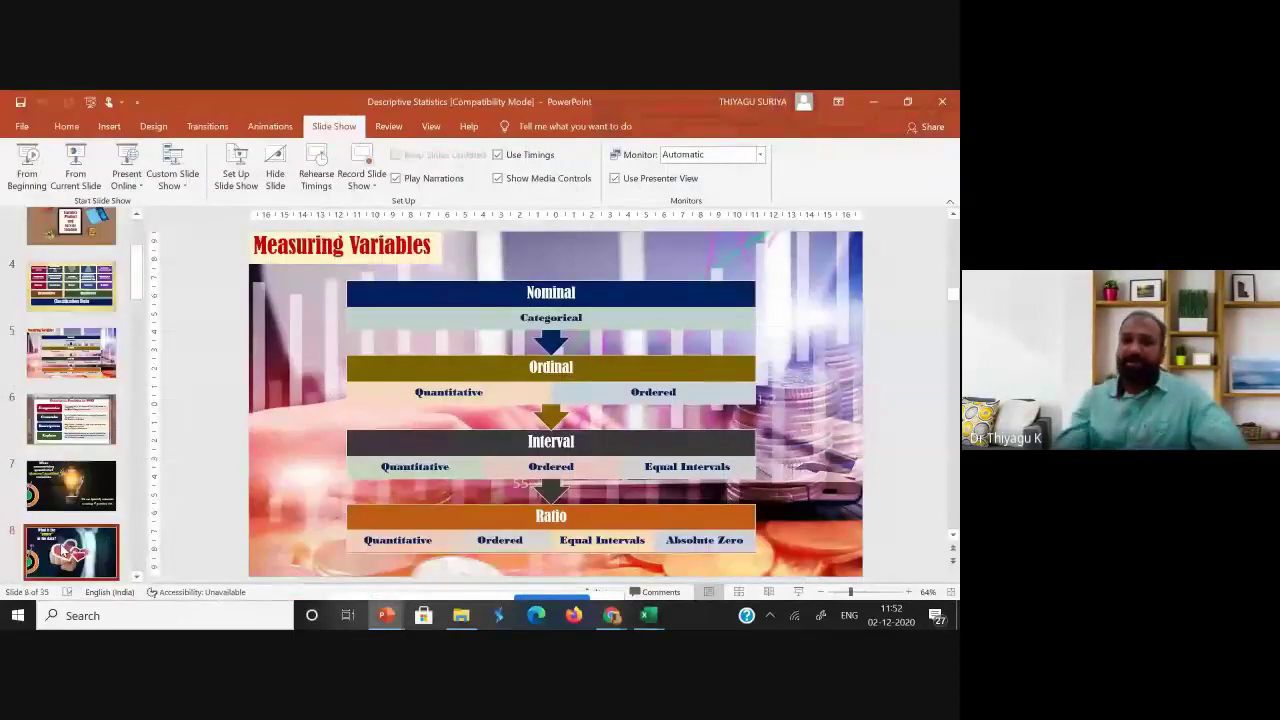
scroll(63, 548, "down", 2)
left_click(62, 535)
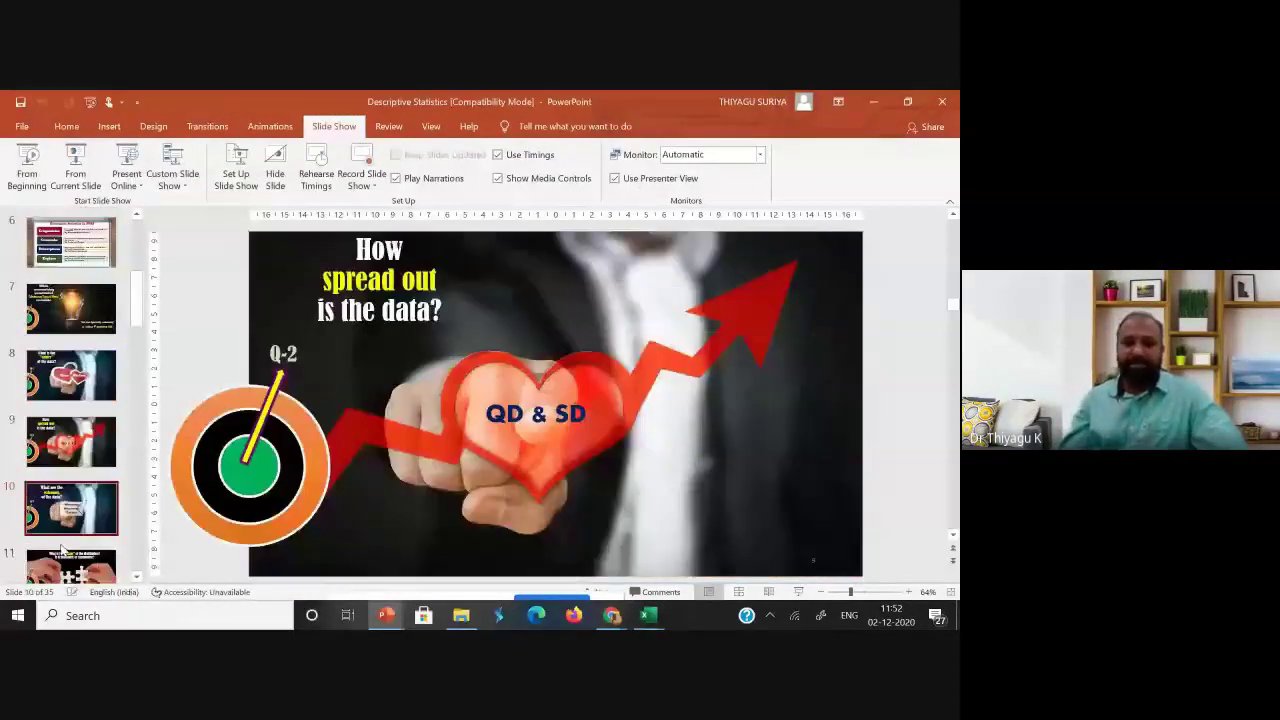
Check the spelling of extremes on slide 10 of the Descriptive Statistics presentation and return to the Excel workbook.
left_click(876, 101)
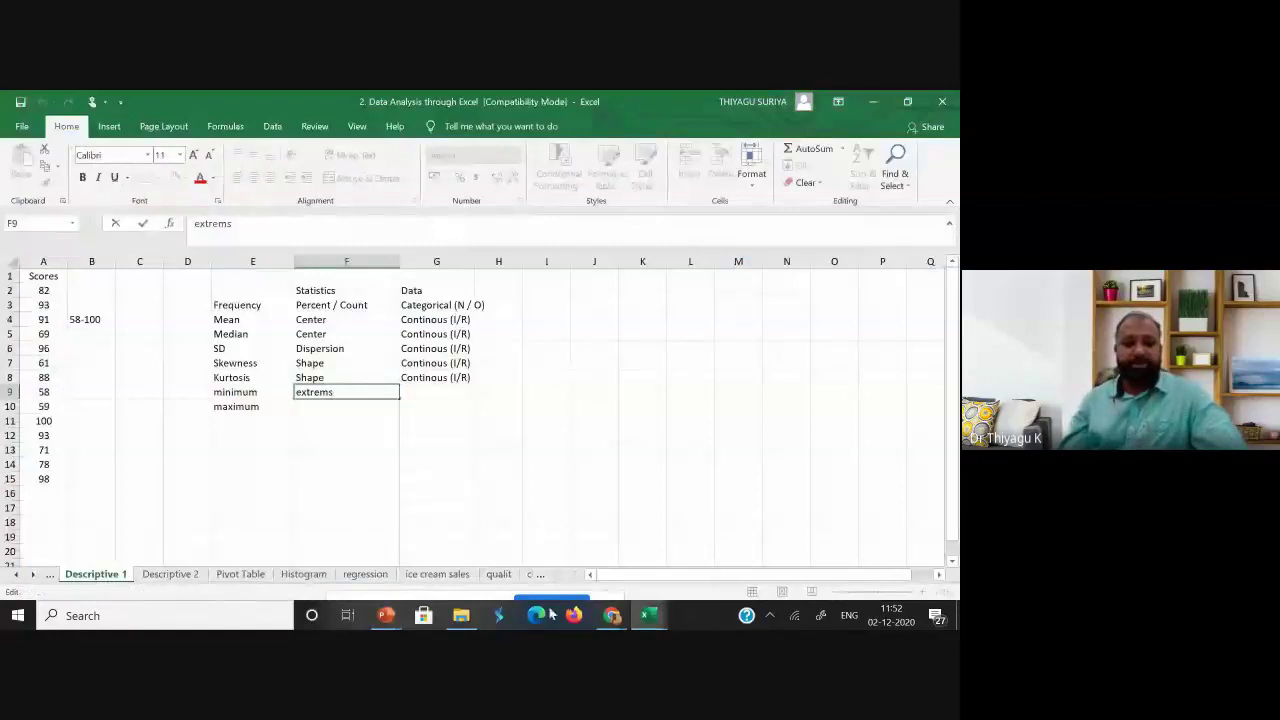
left_click(386, 615)
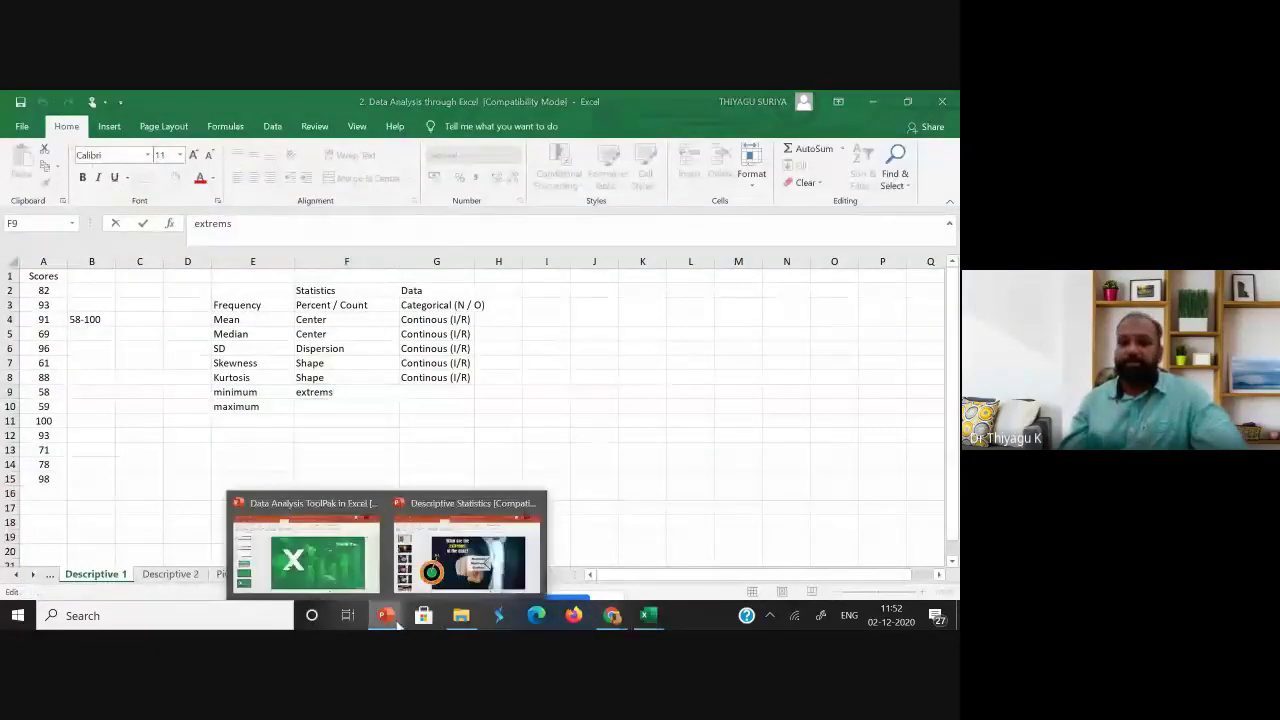
left_click(460, 543)
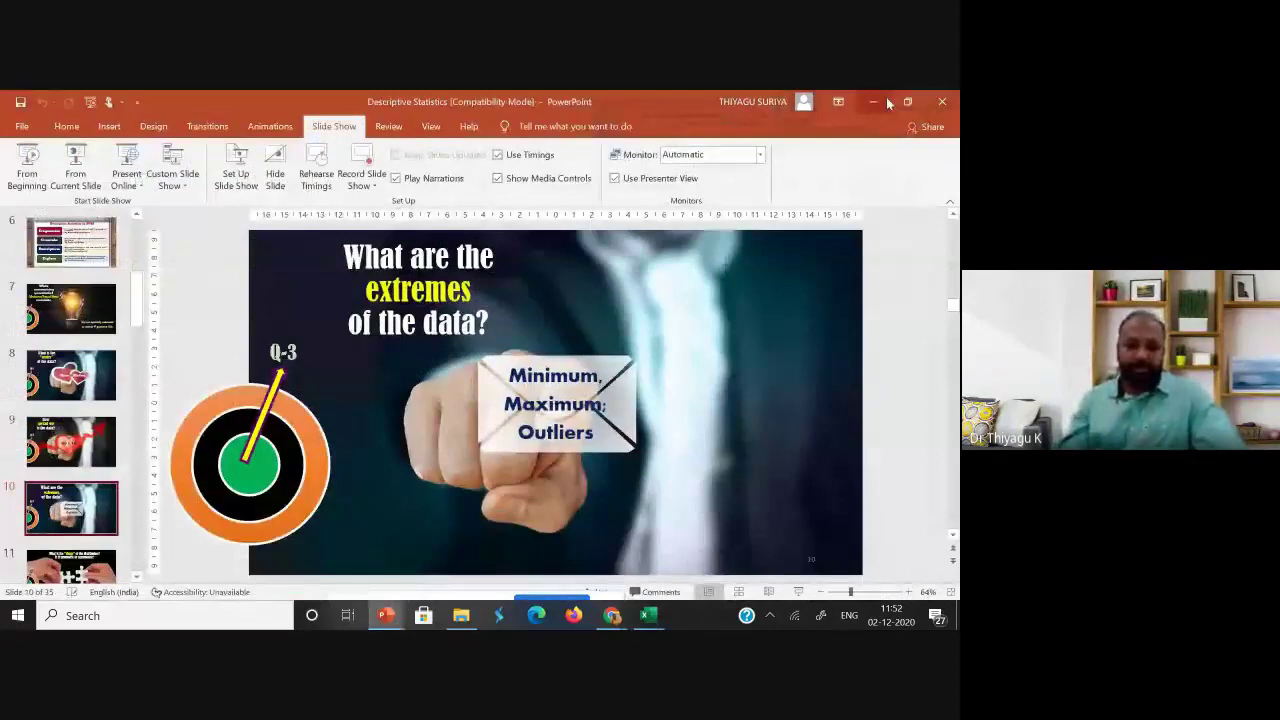
left_click(886, 97)
Correct cell F9 to extremes and fill it into F10, and fill Continous (I/R) from G8 down to G10.
key("BackSpace")
type("es")
left_click(390, 392)
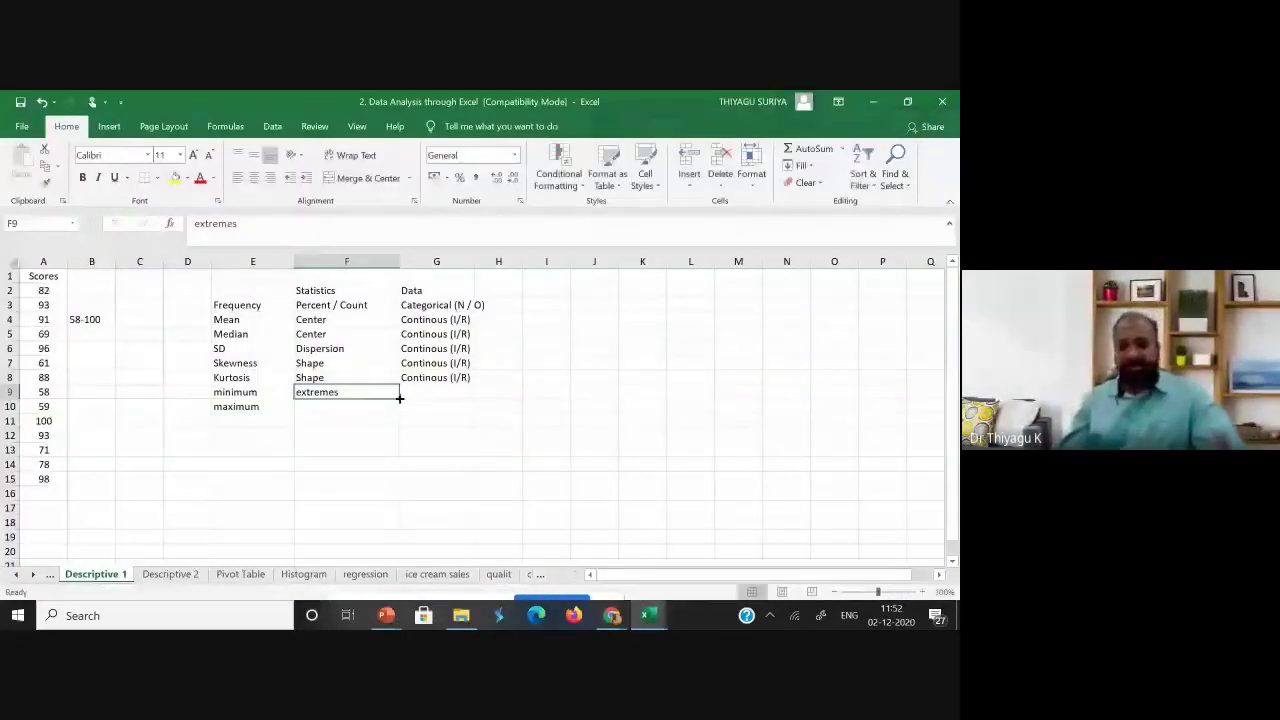
left_click_drag(399, 398, 399, 413)
left_click(465, 380)
left_click_drag(474, 384, 474, 414)
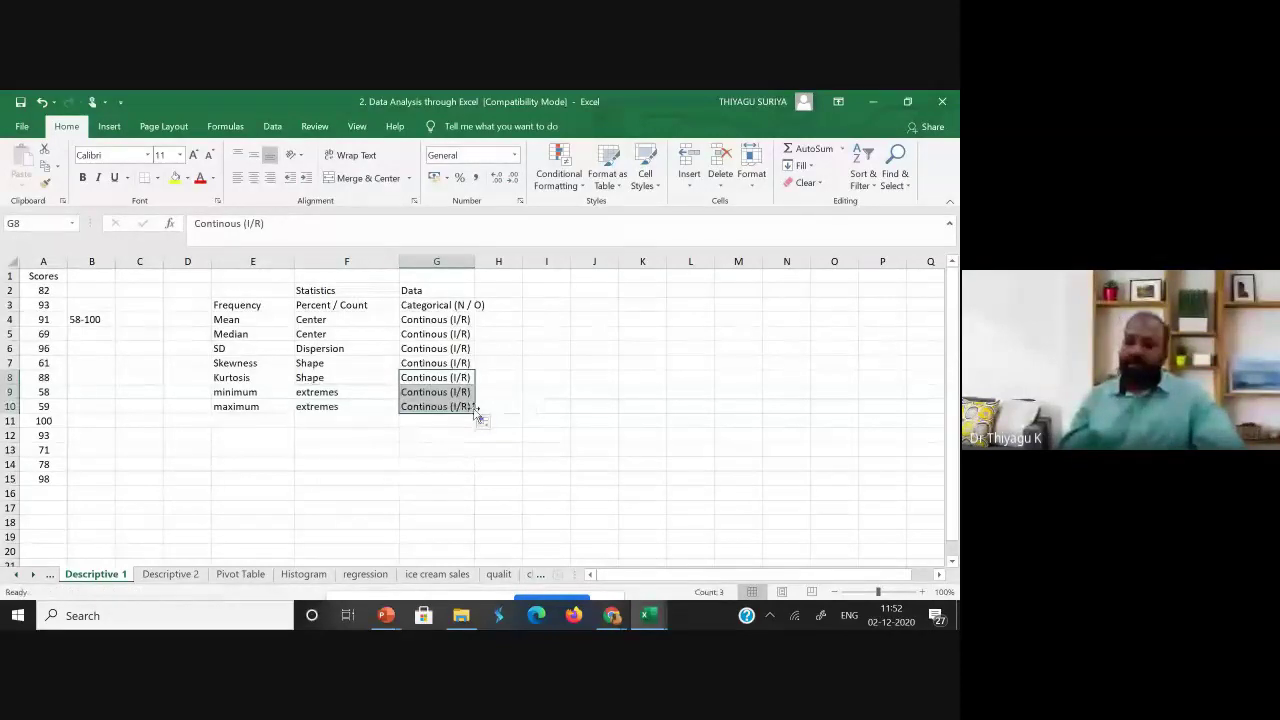
Clear the 58-100 entry from cell B4 and highlight the scores in column A and the Frequency row E3:G3.
left_click(221, 421)
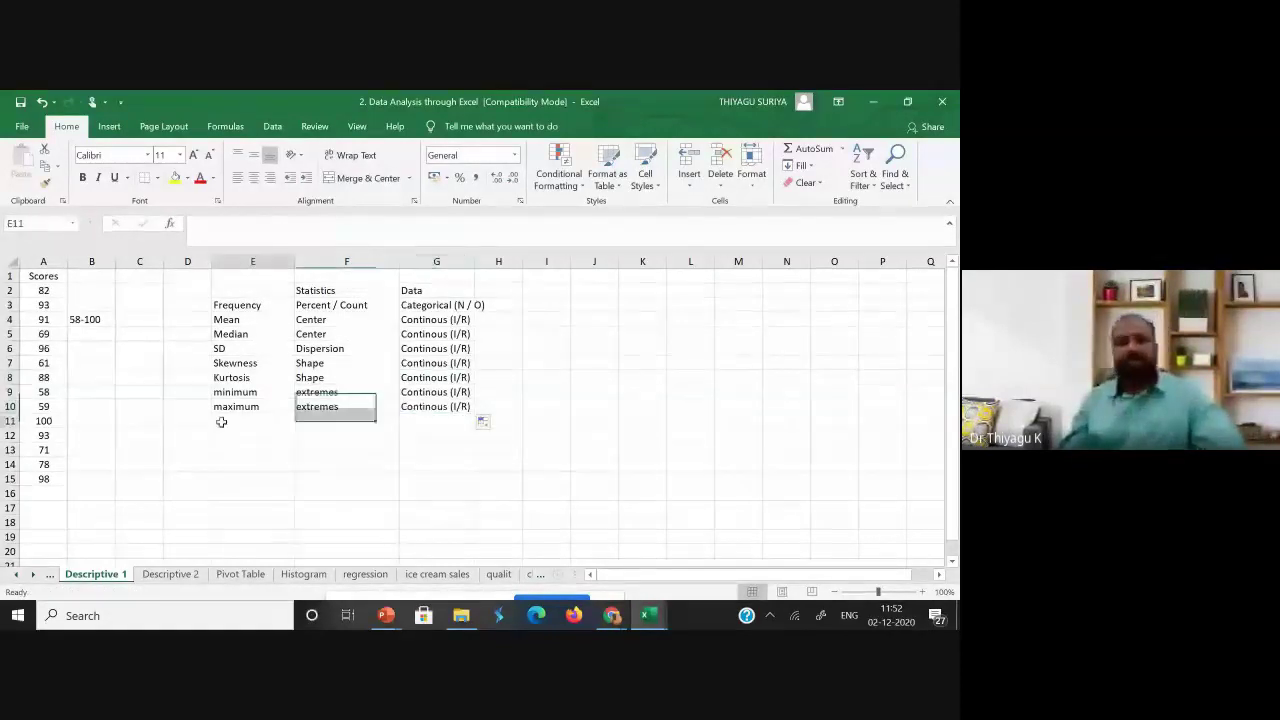
left_click_drag(222, 320, 440, 305)
left_click_drag(50, 290, 45, 479)
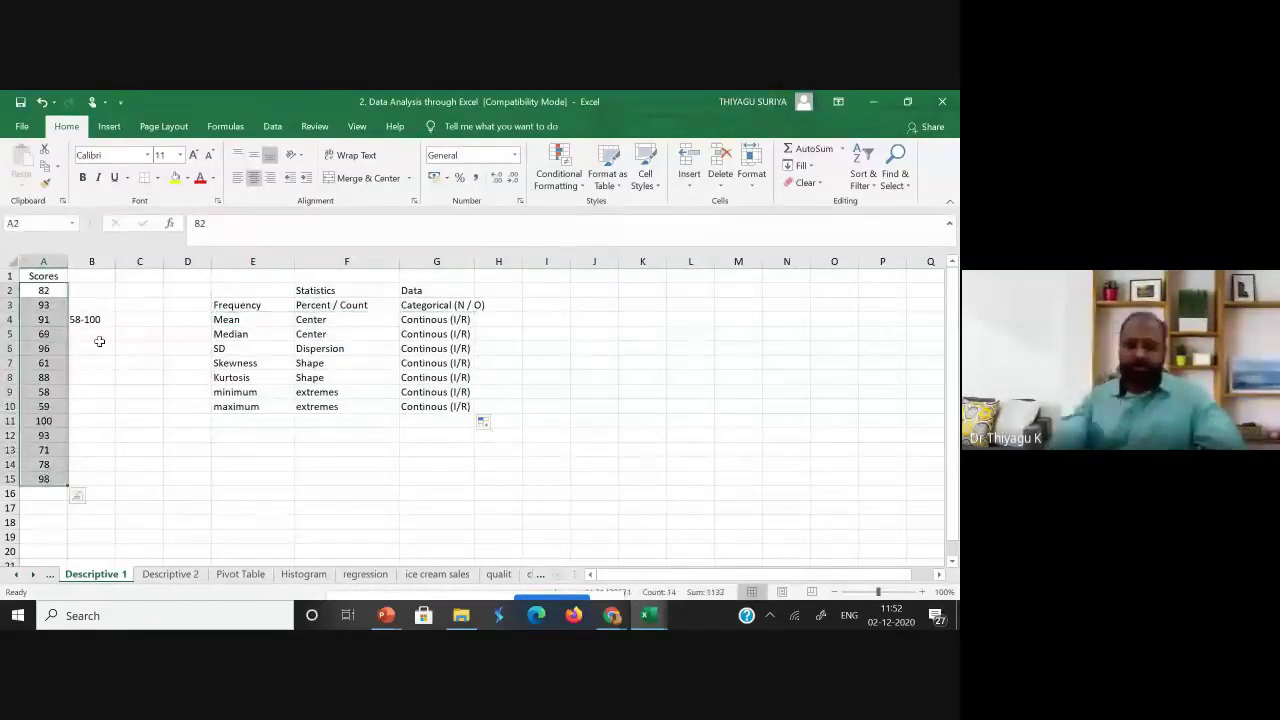
left_click(92, 318)
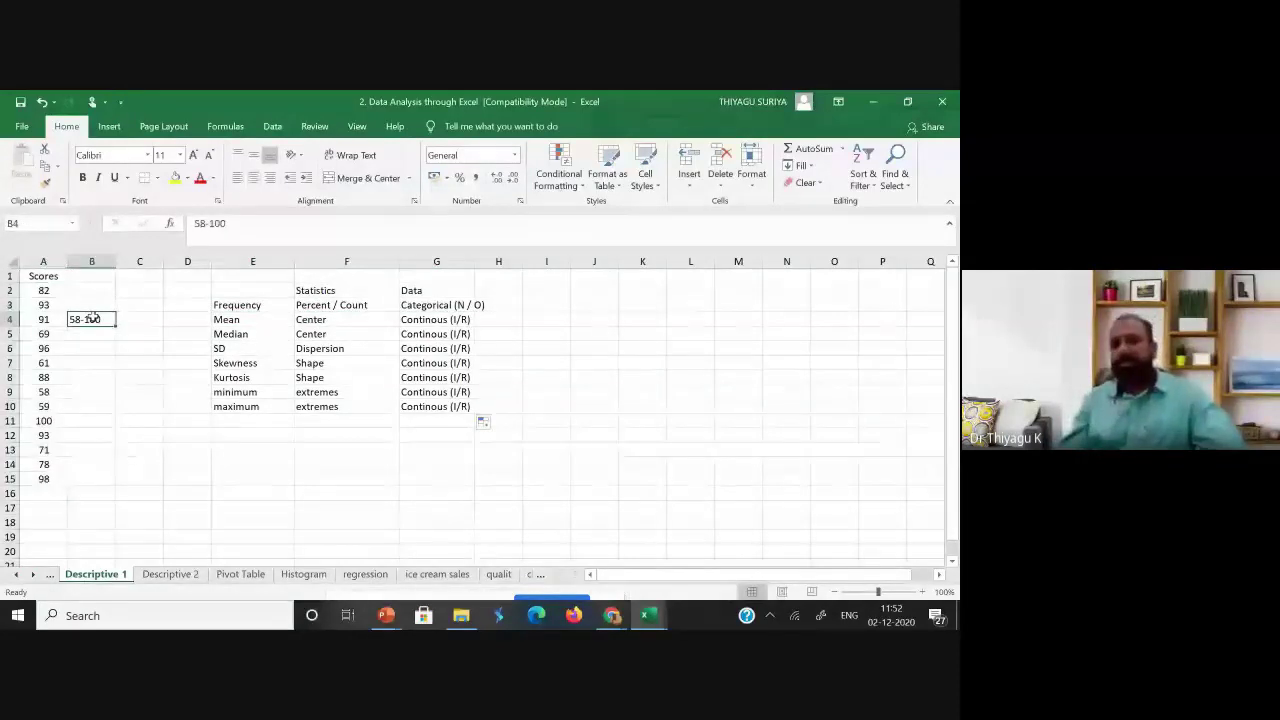
key("BackSpace")
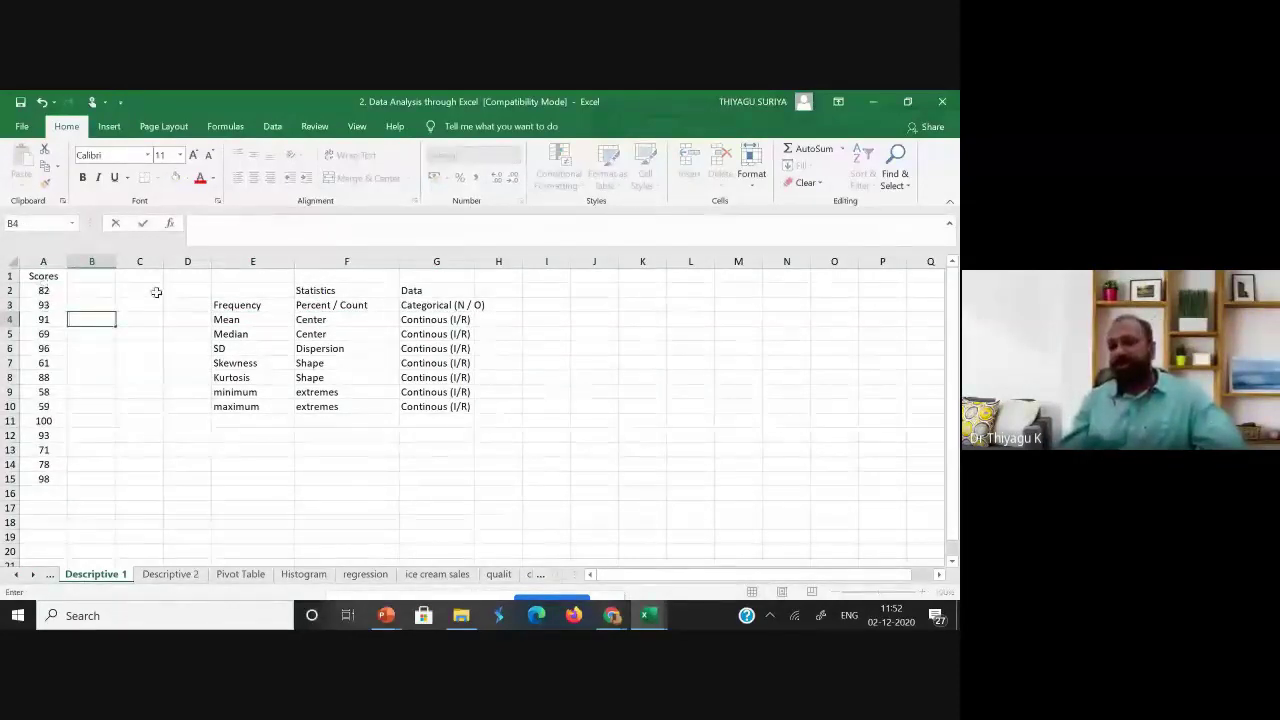
left_click(222, 305)
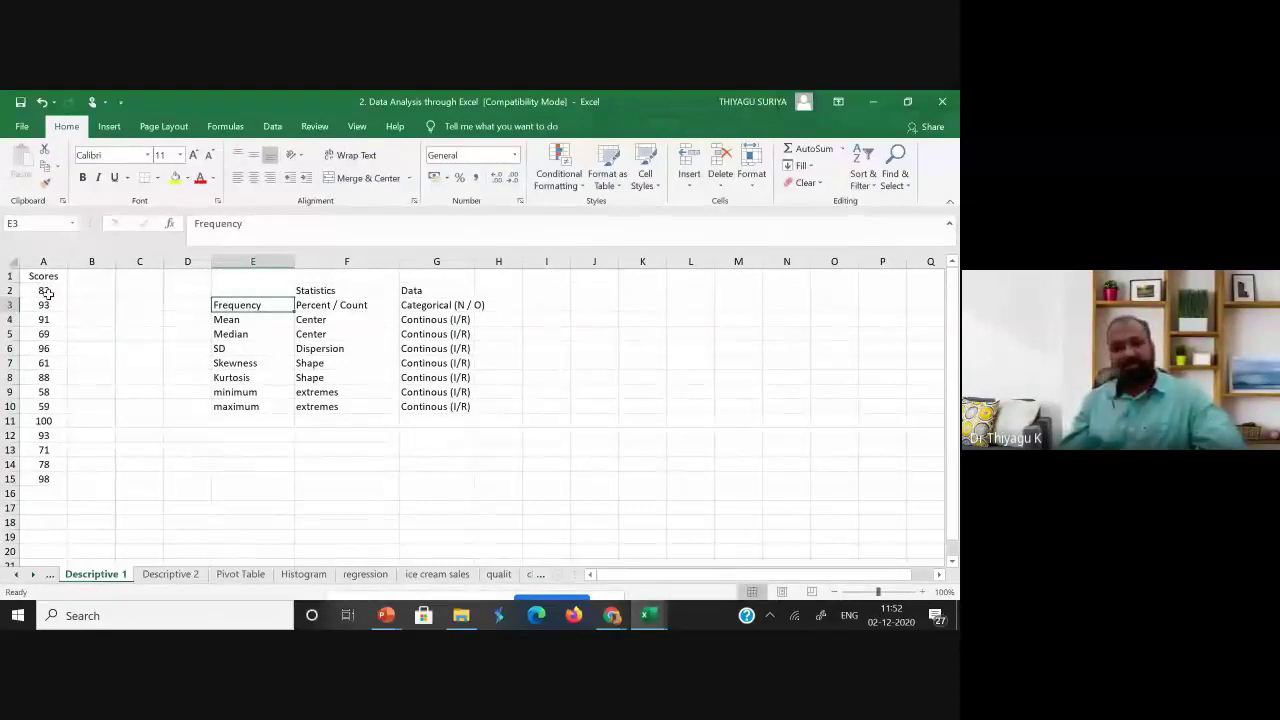
left_click_drag(43, 276, 57, 479)
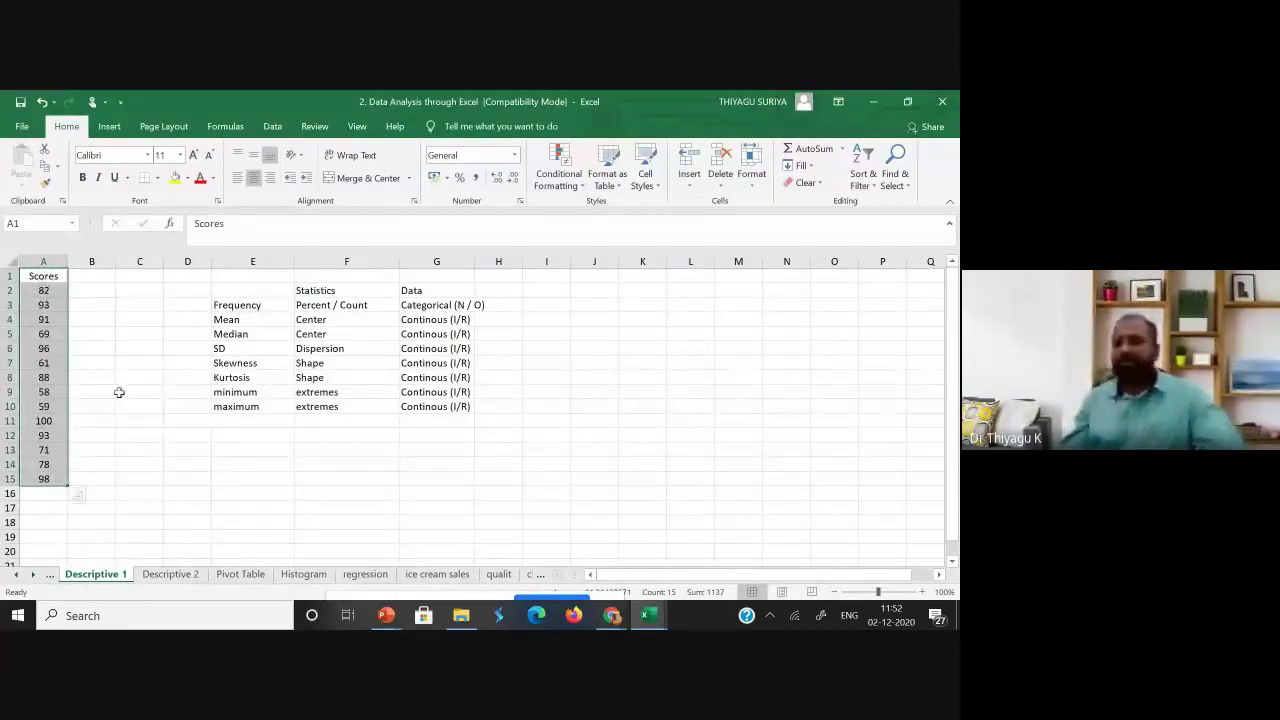
left_click_drag(214, 304, 440, 305)
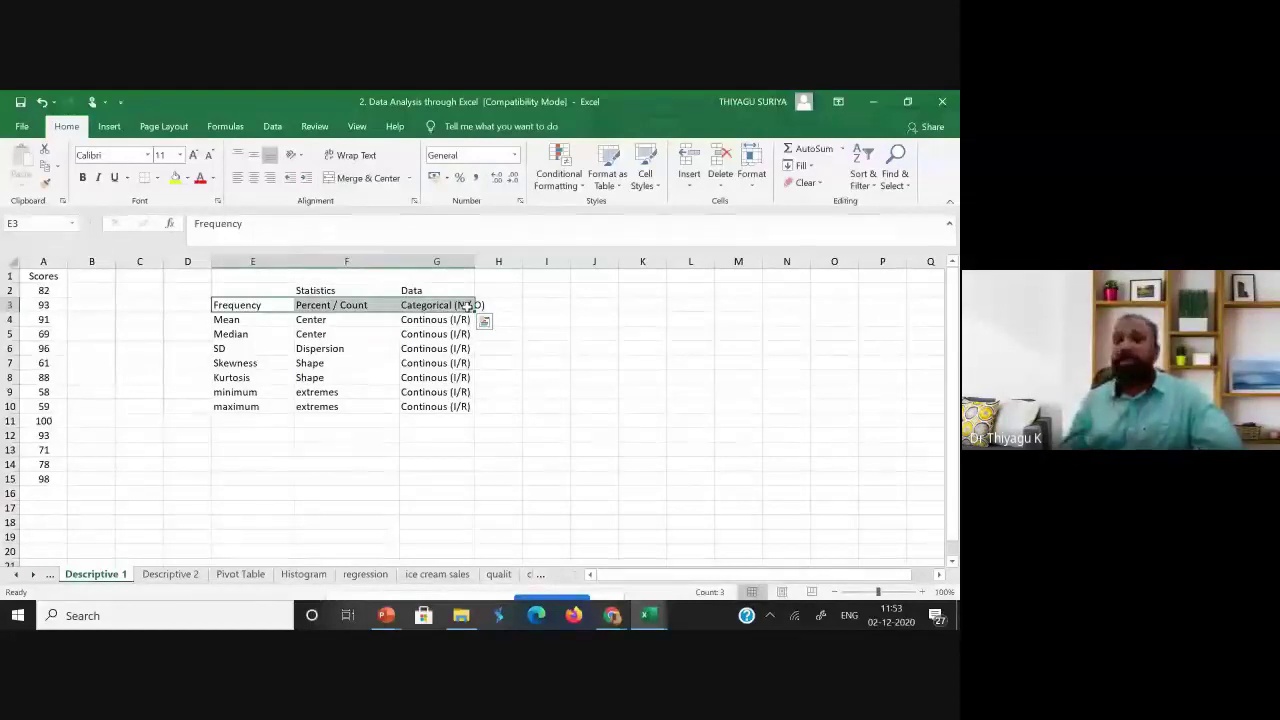
left_click(538, 464)
type("58")
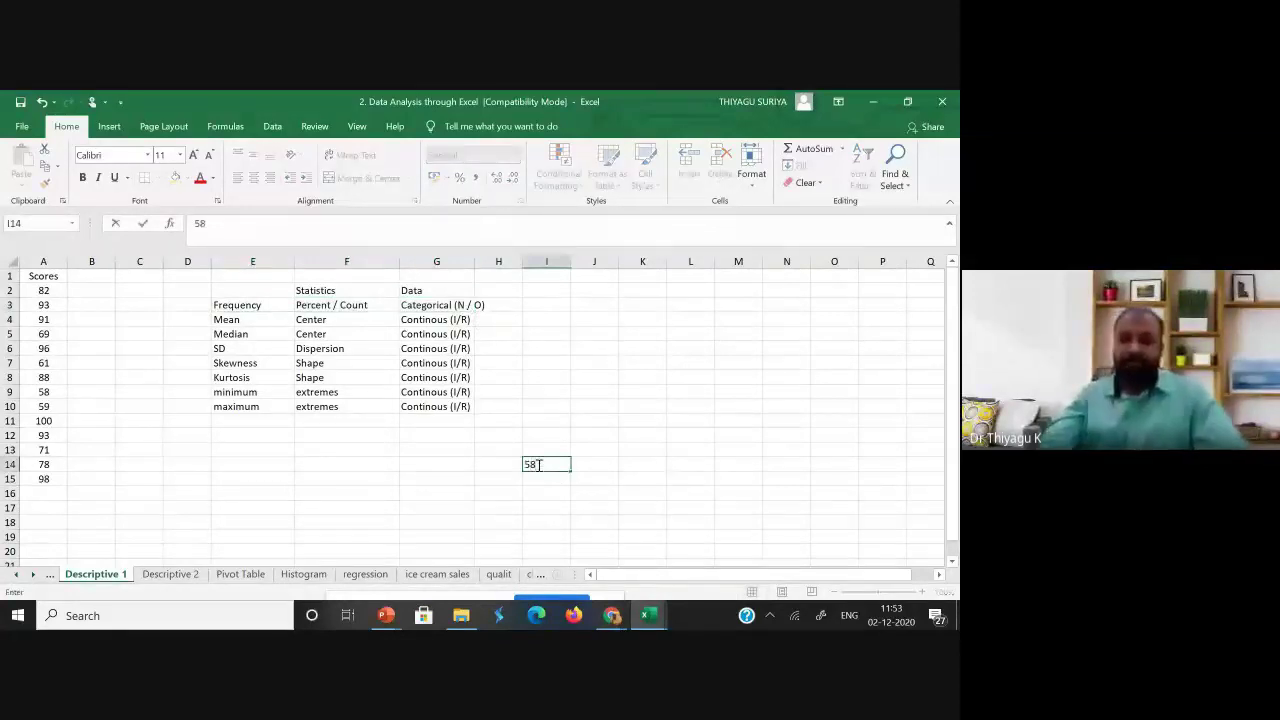
type("-100")
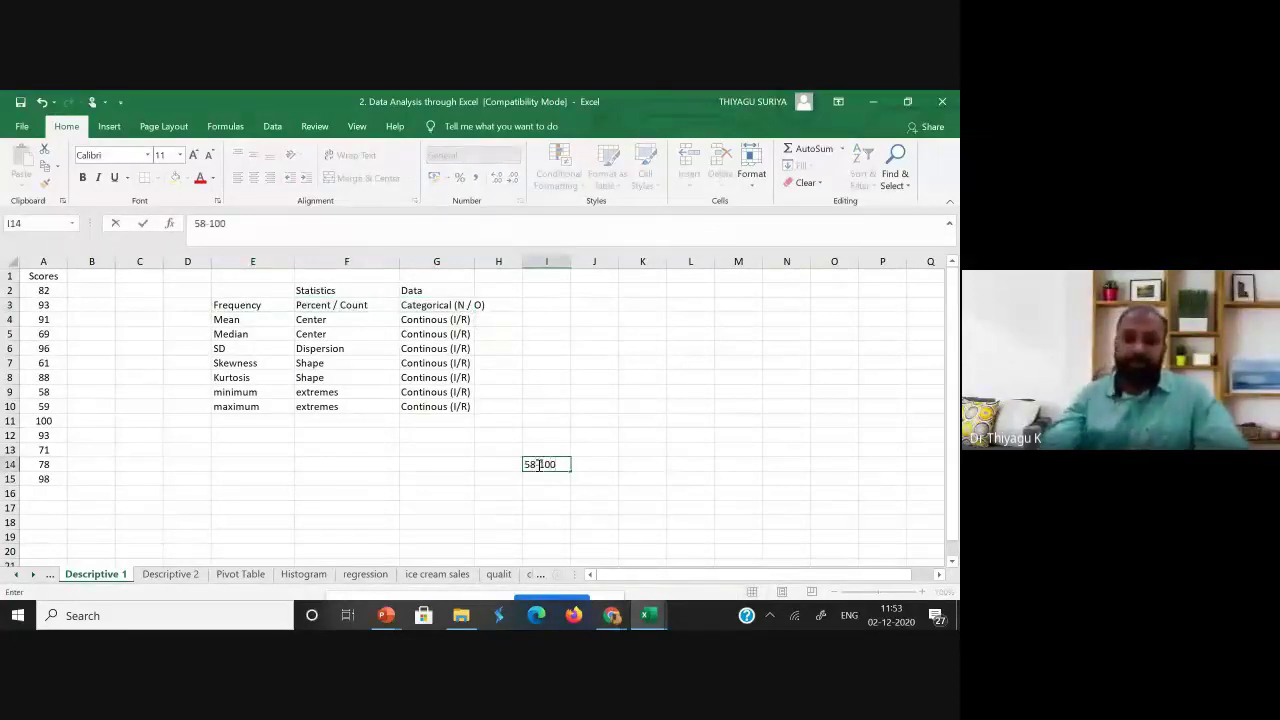
key("BackSpace")
key("BackSpace")
key("BackSpace")
type("-58")
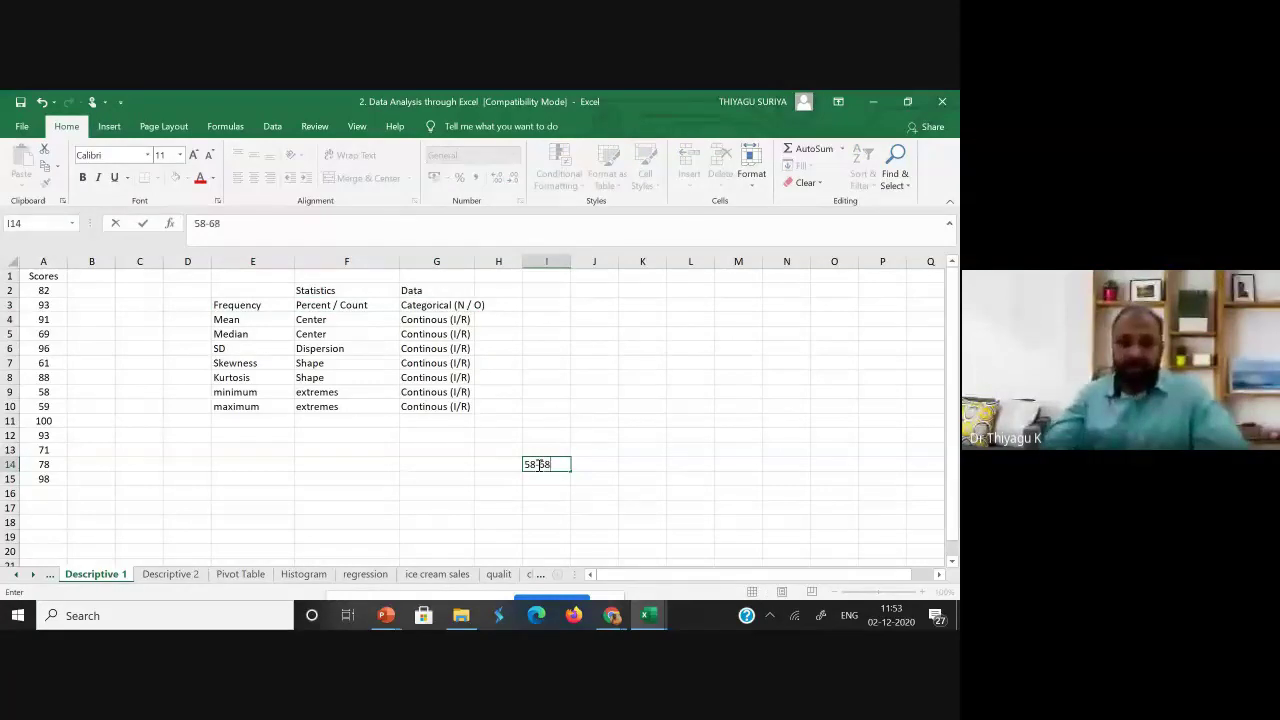
key("Return")
left_click(538, 465)
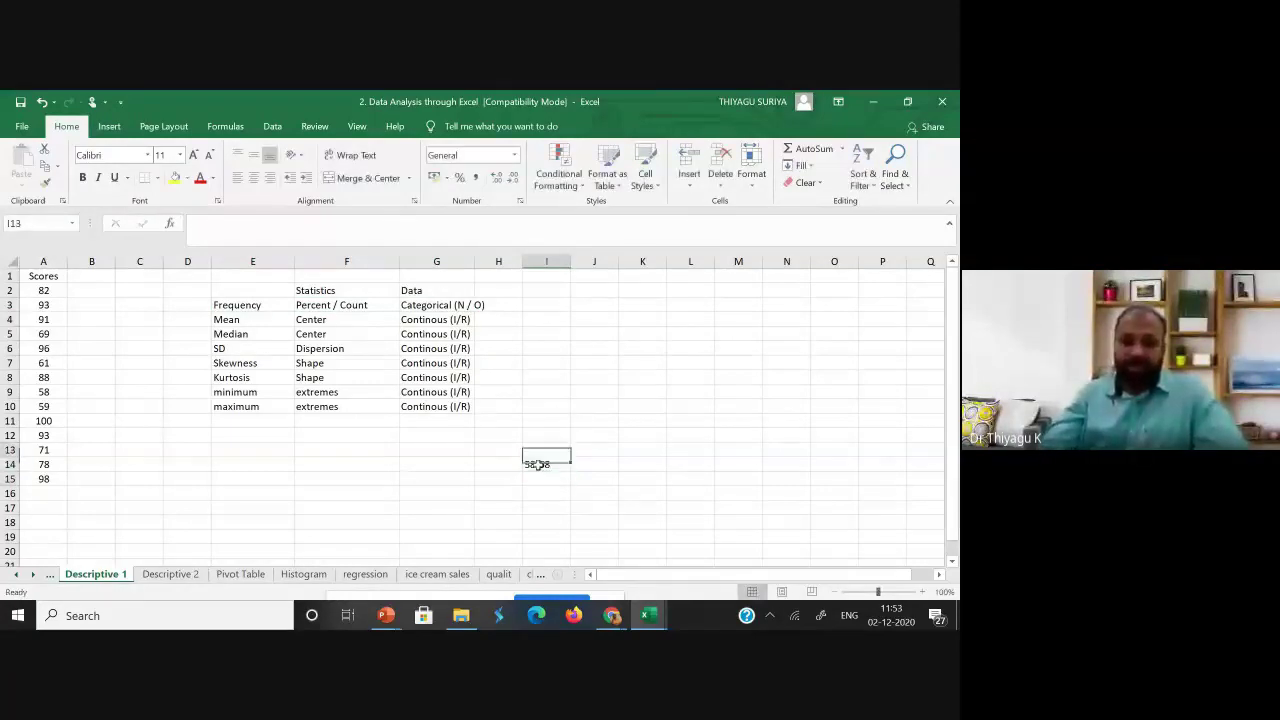
key("BackSpace")
Enter the class intervals 51-60, 61-70, 71-80 and 81-90 in cells I14 to I17.
type("50-")
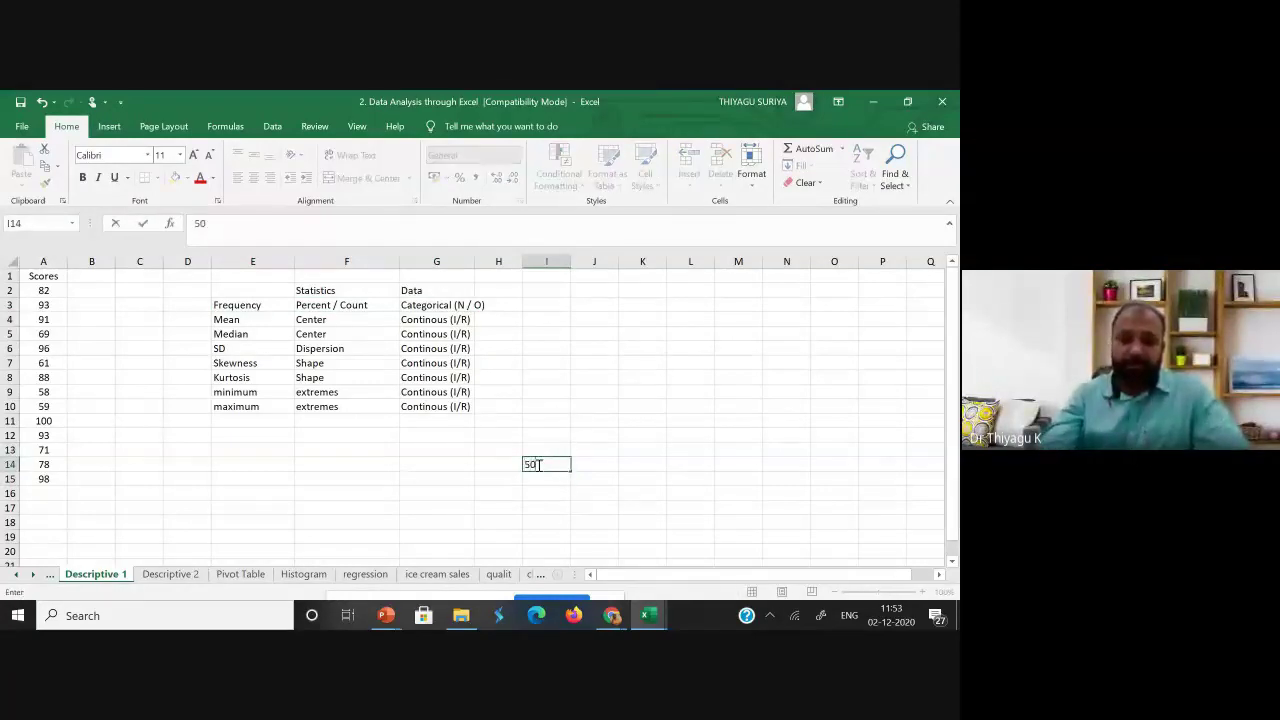
key("BackSpace")
key("BackSpace")
type("1-50")
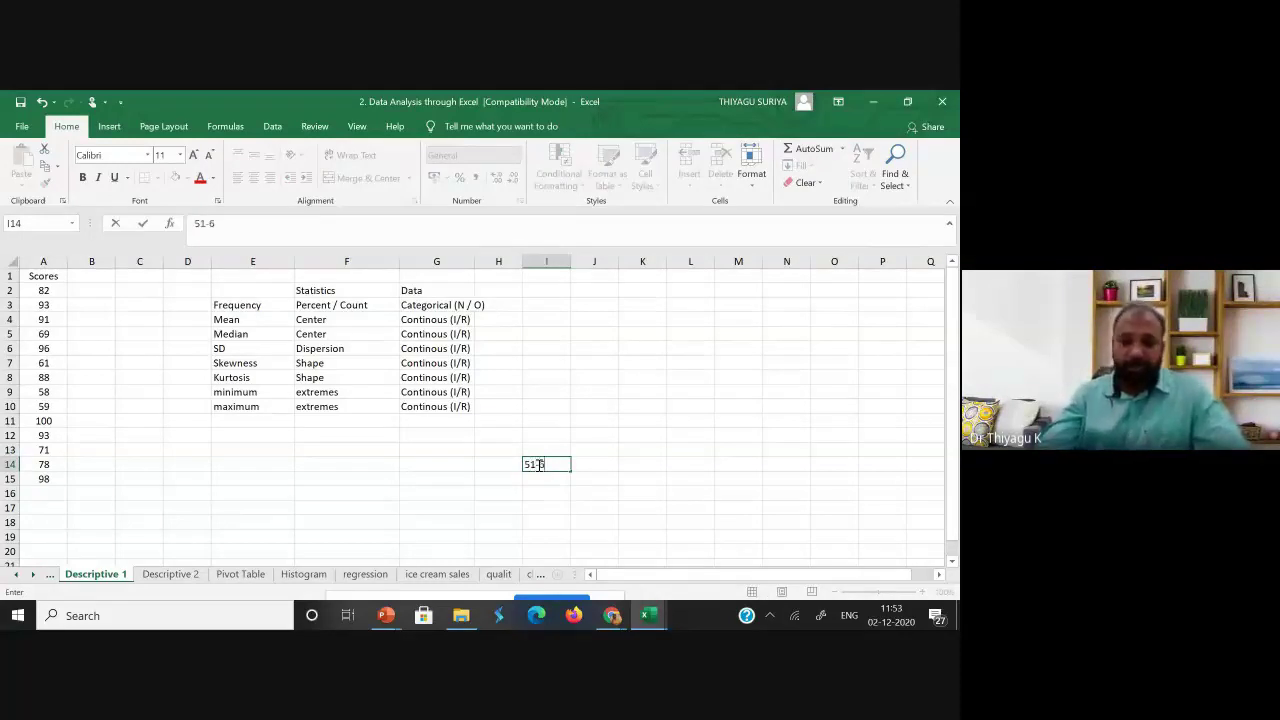
key("Return")
type("61-70")
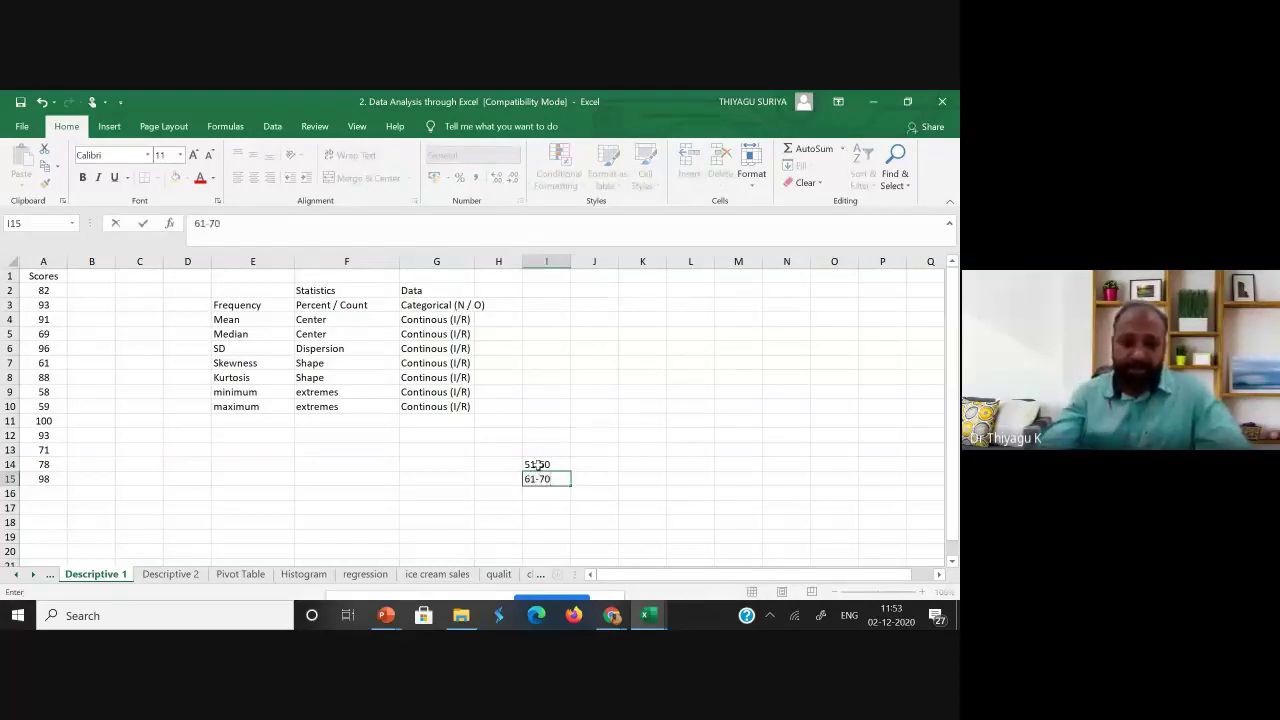
key("Return")
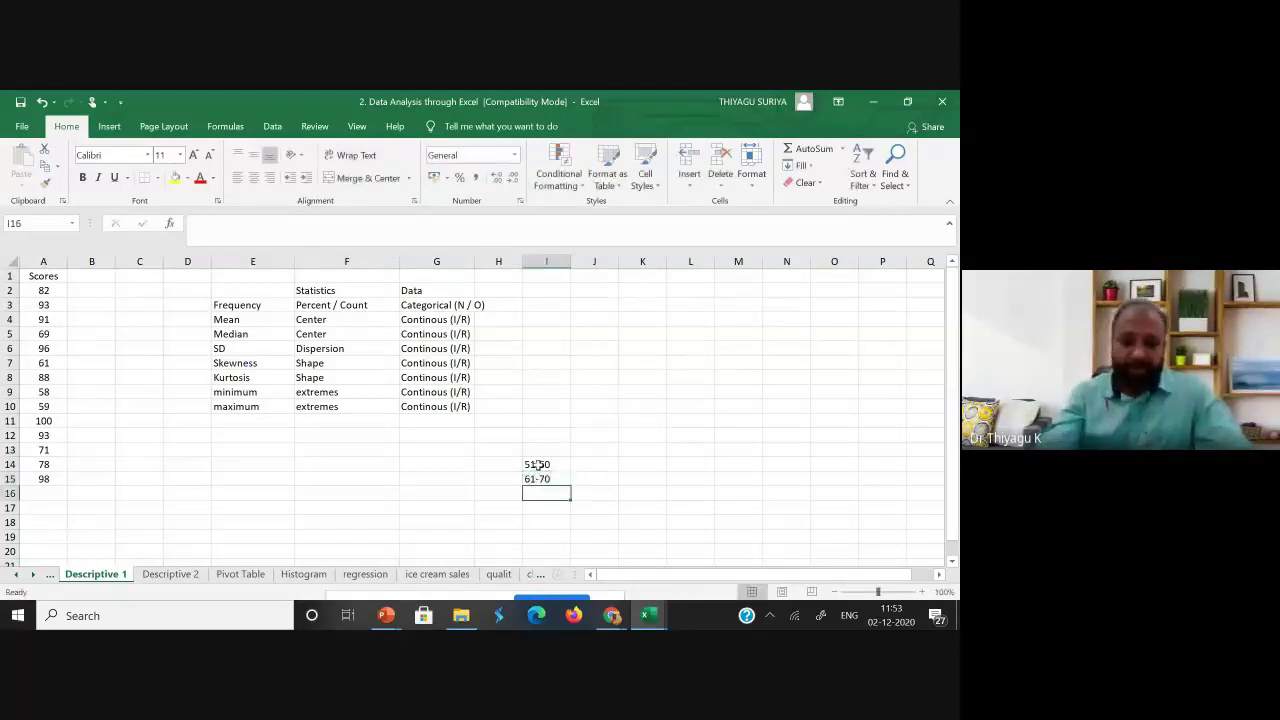
type("71-80")
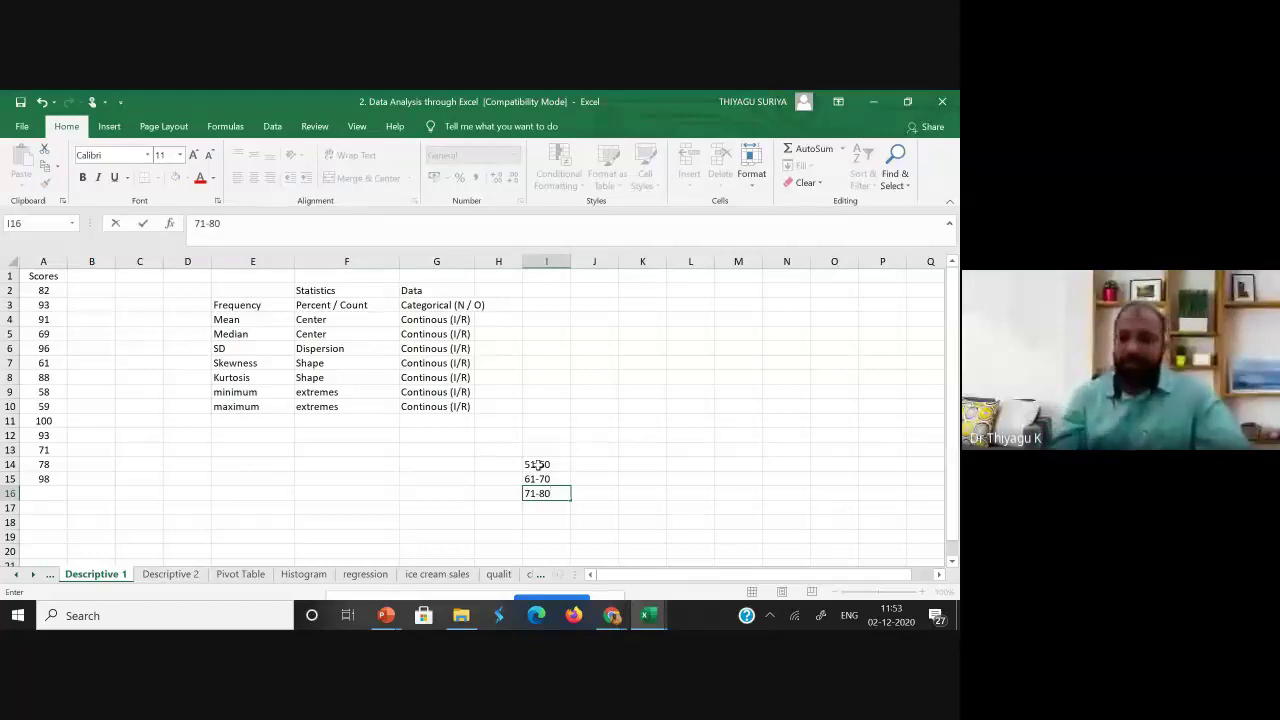
key("Return")
type("81-90")
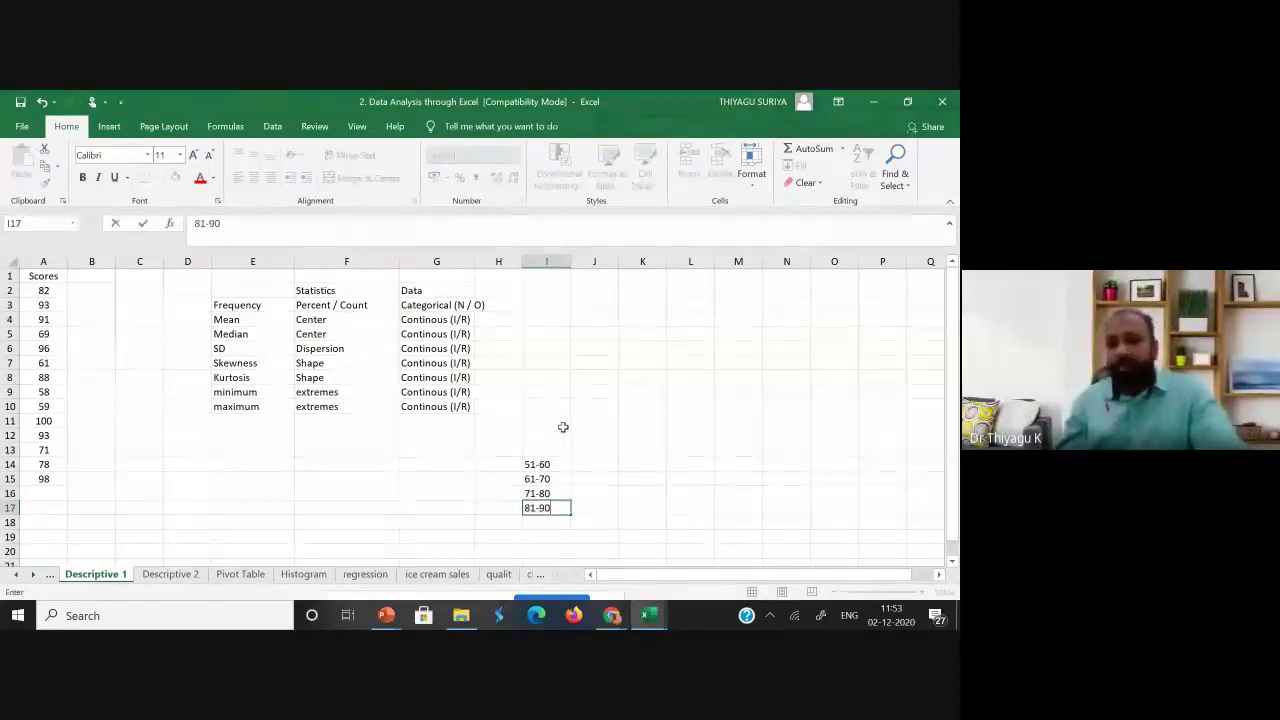
left_click_drag(549, 464, 547, 521)
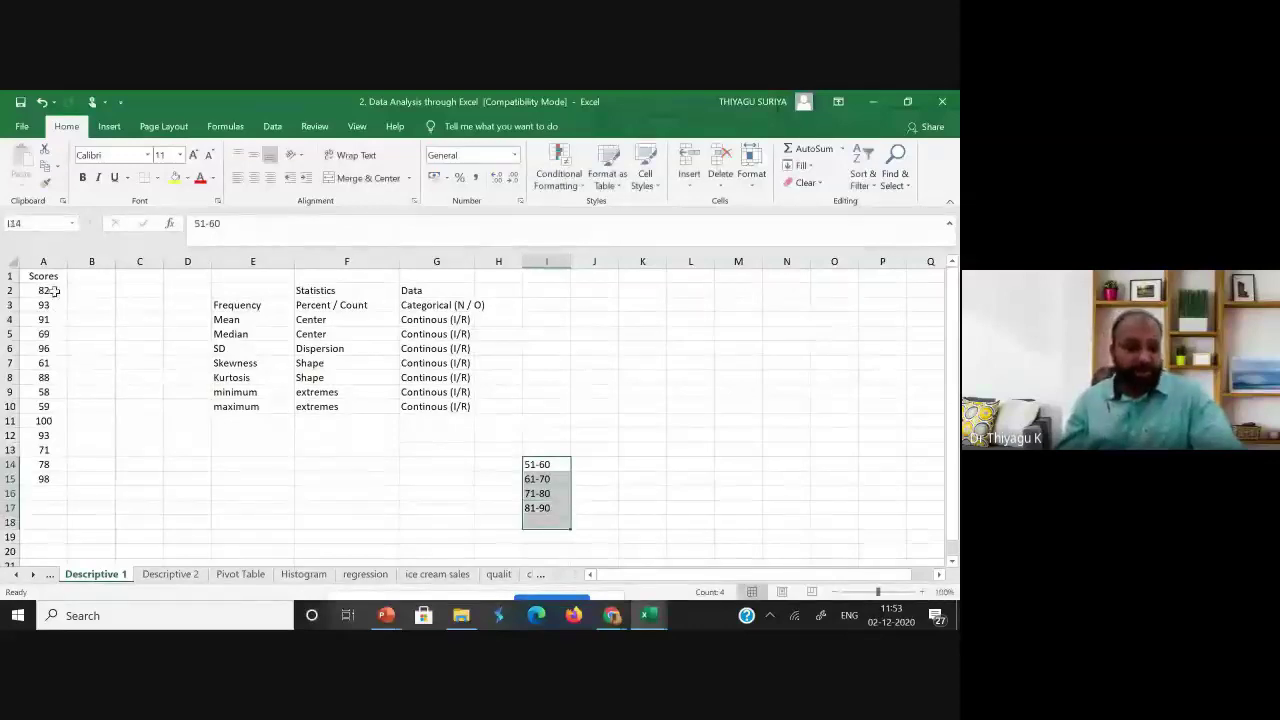
Go through the scores in column A and enter 2 in cell J14 as the frequency of the 51-60 interval.
left_click(55, 291)
key("ctrl+shift+Down")
left_click(55, 291)
key("Down")
key("Down")
key("Down")
key("Down")
key("Down")
key("Down")
key("Down")
key("Down")
key("Down")
key("Down")
key("Down")
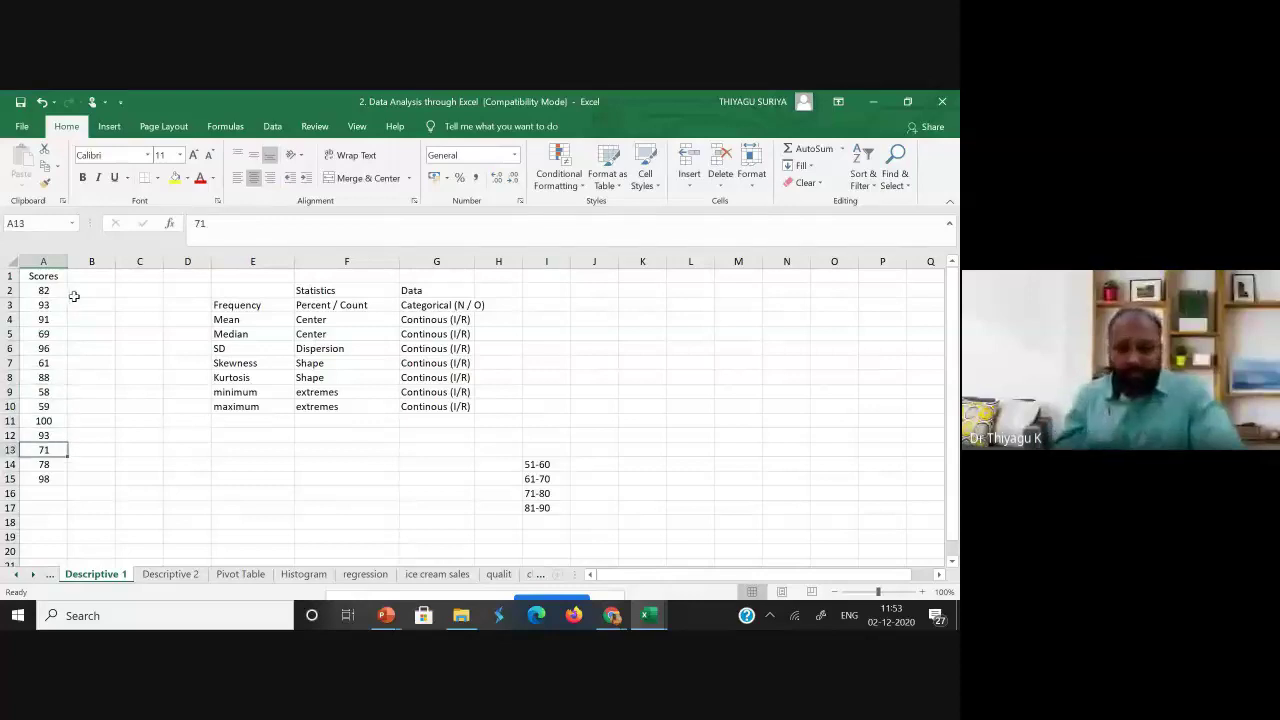
left_click(601, 463)
type("2")
key("Return")
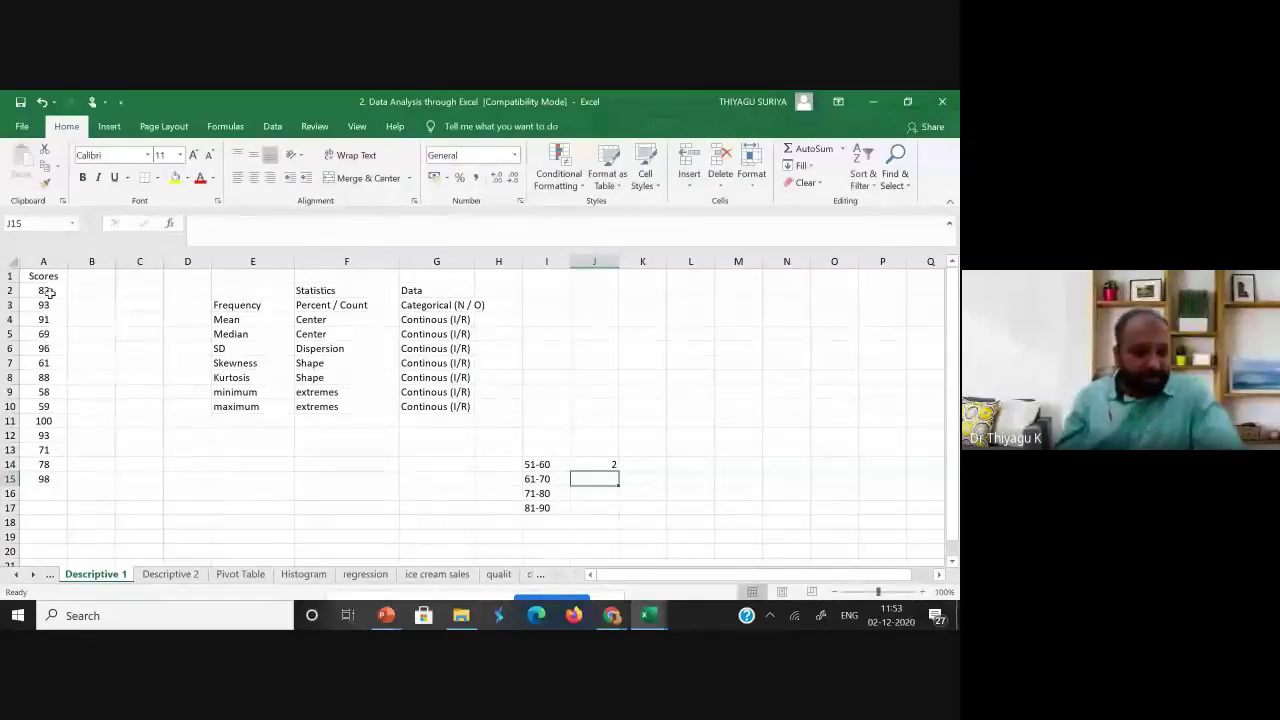
Enter a frequency of 2 in cells J15, J16 and J17 for the 61-70, 71-80 and 81-90 intervals.
left_click(45, 338)
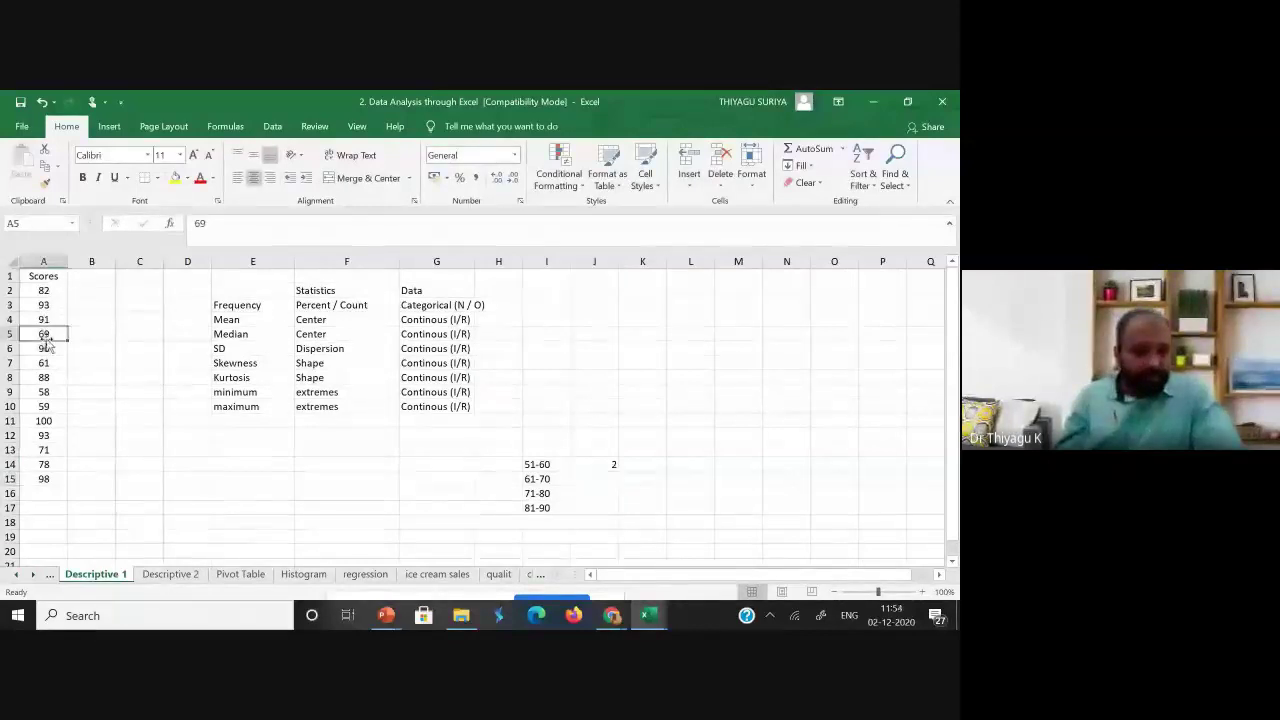
left_click(45, 363)
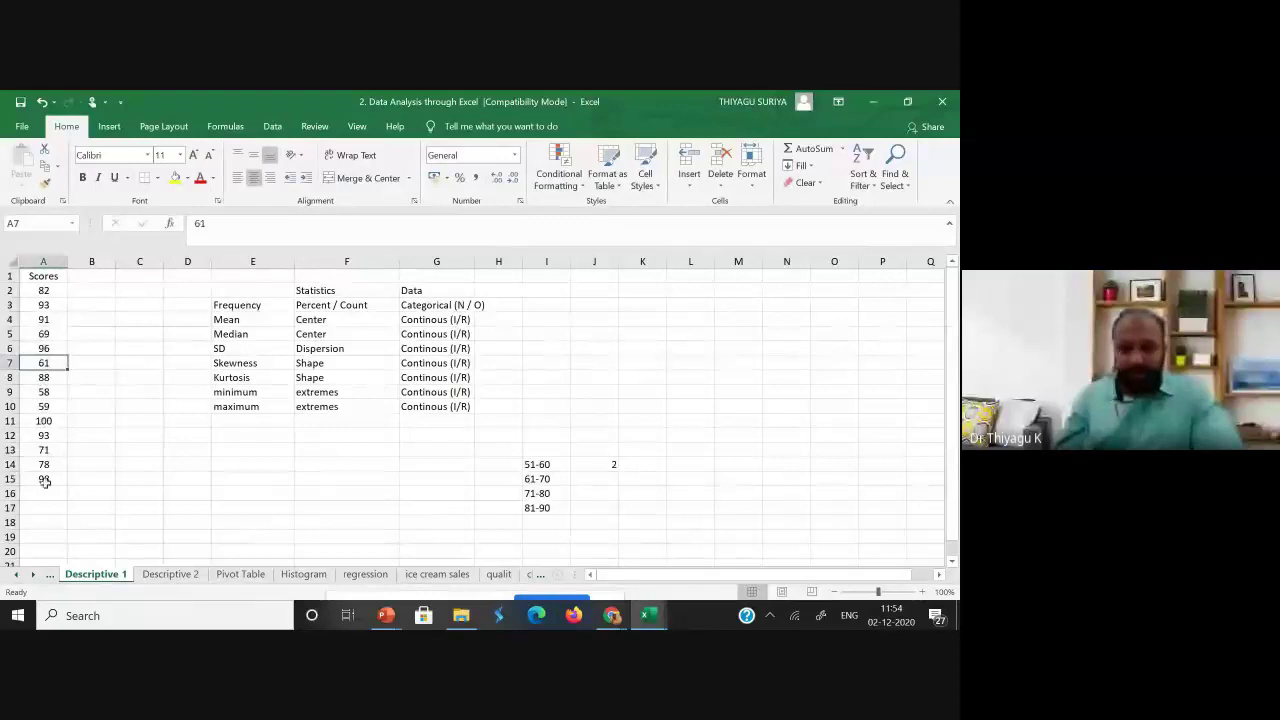
left_click(606, 479)
type("2")
left_click(197, 489)
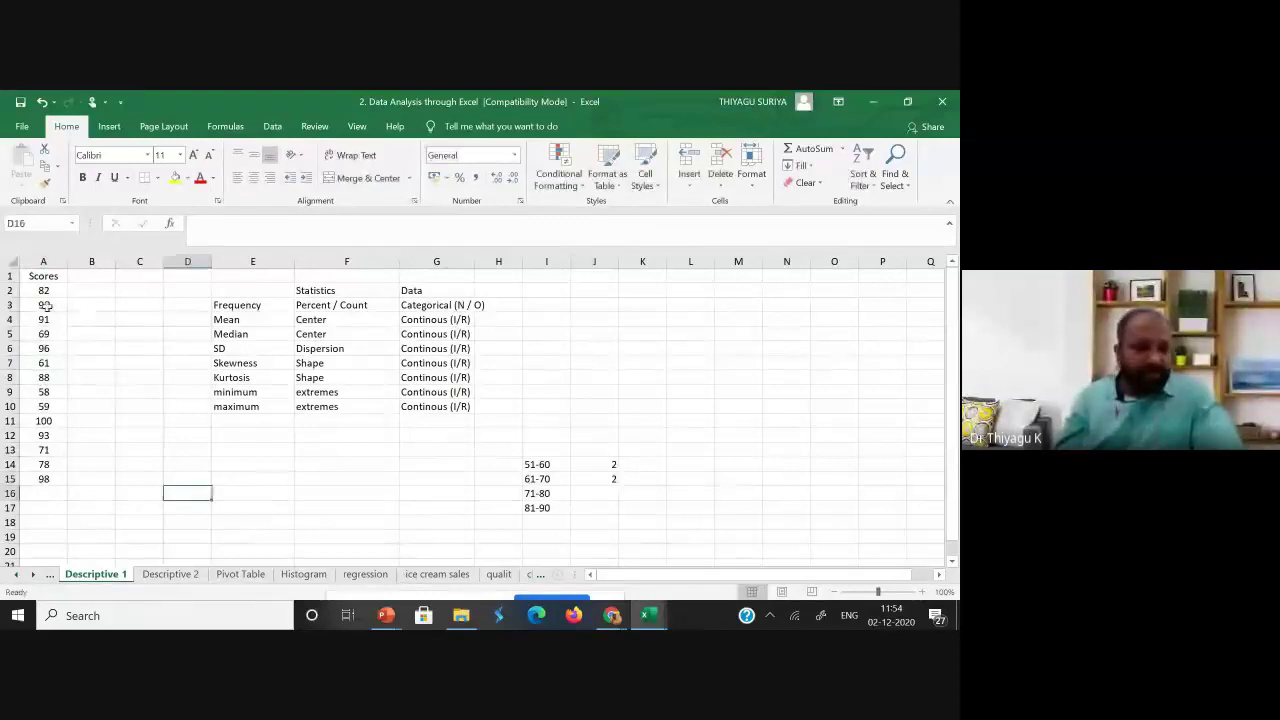
left_click(44, 450)
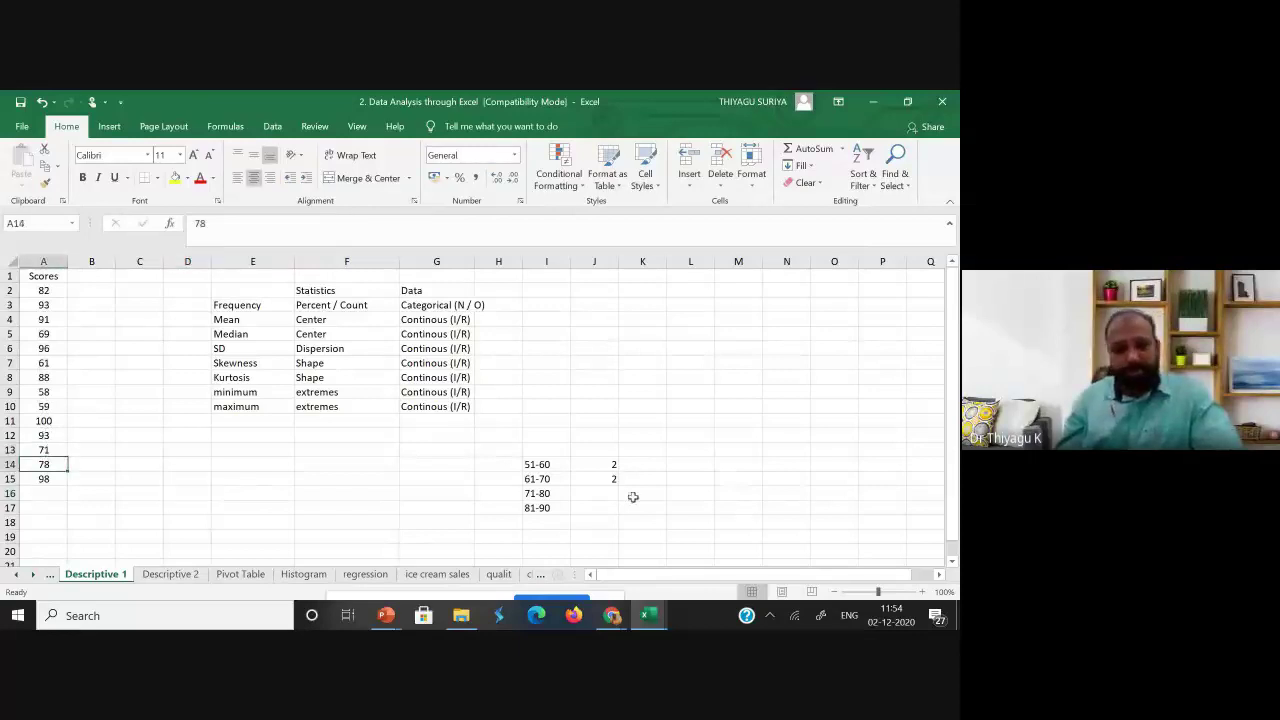
left_click(606, 493)
type("2")
left_click(142, 446)
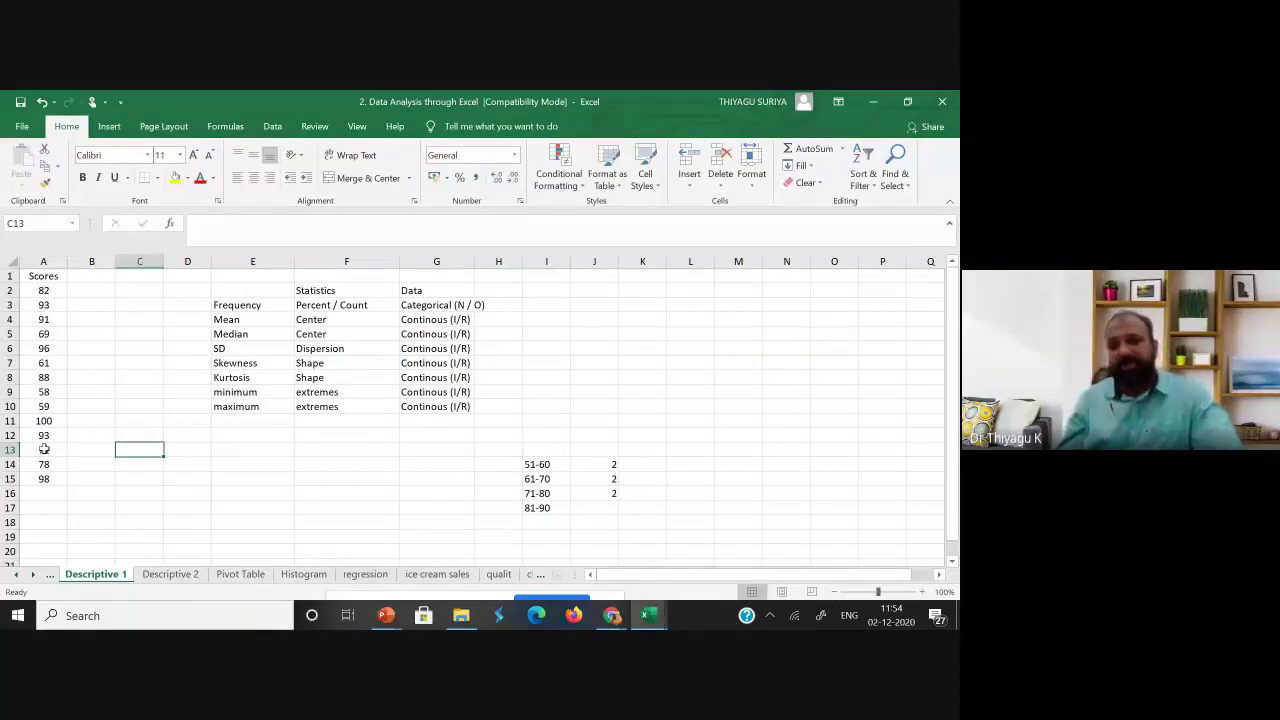
left_click(606, 509)
type("2")
left_click(668, 511)
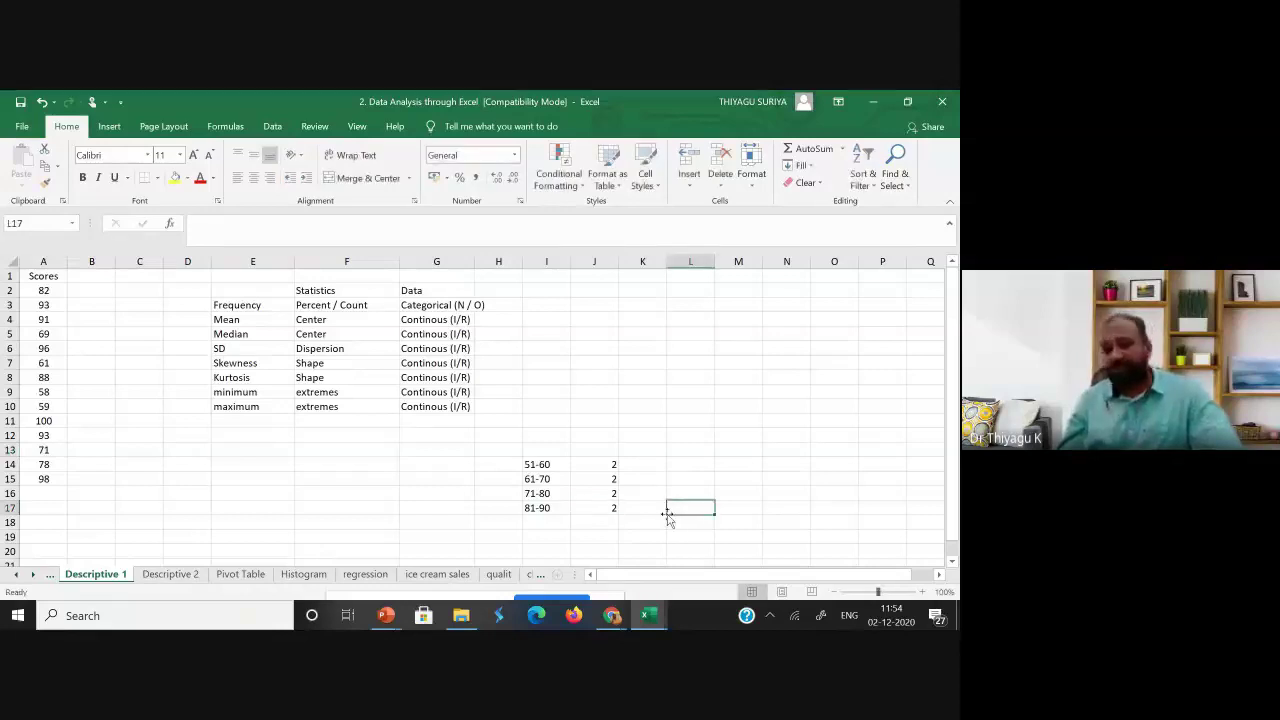
Clear the class intervals and their frequencies from columns I and J.
left_click_drag(490, 464, 607, 512)
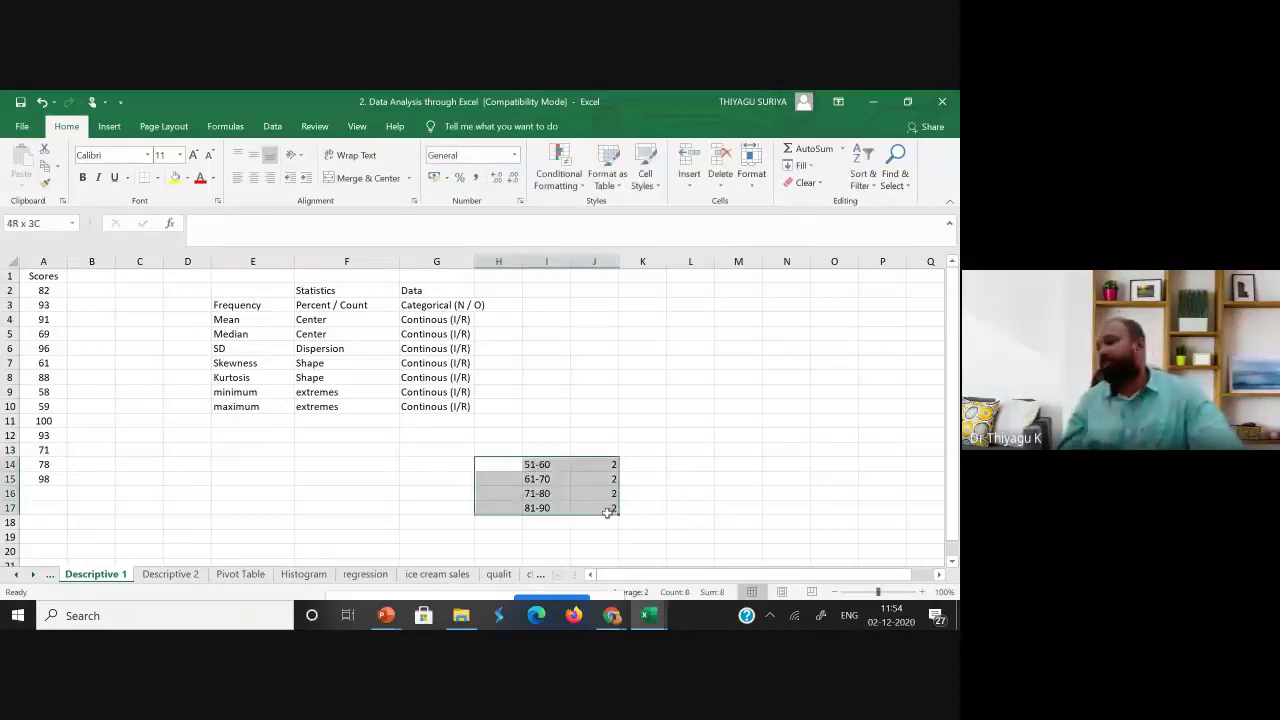
left_click(545, 262)
left_click_drag(591, 260, 602, 260)
key("Delete")
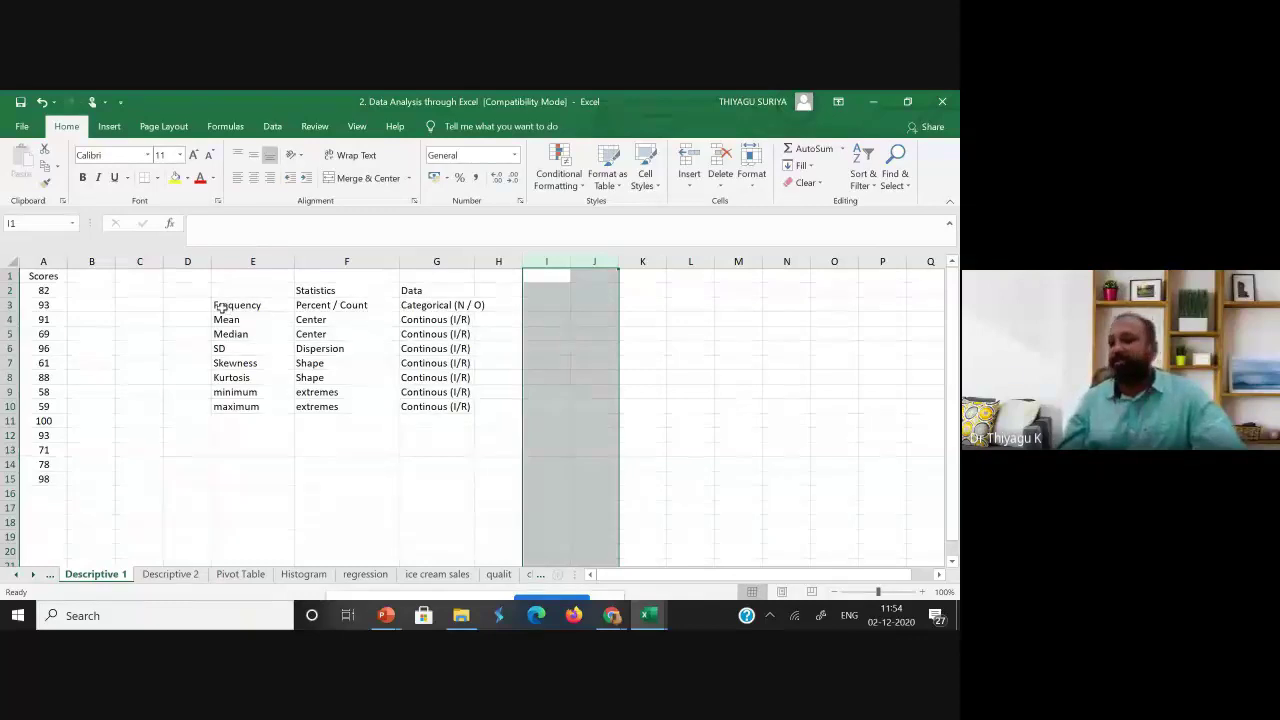
Set the font colour of the Mean to maximum rows, E4:G10, to red.
left_click_drag(222, 306, 472, 304)
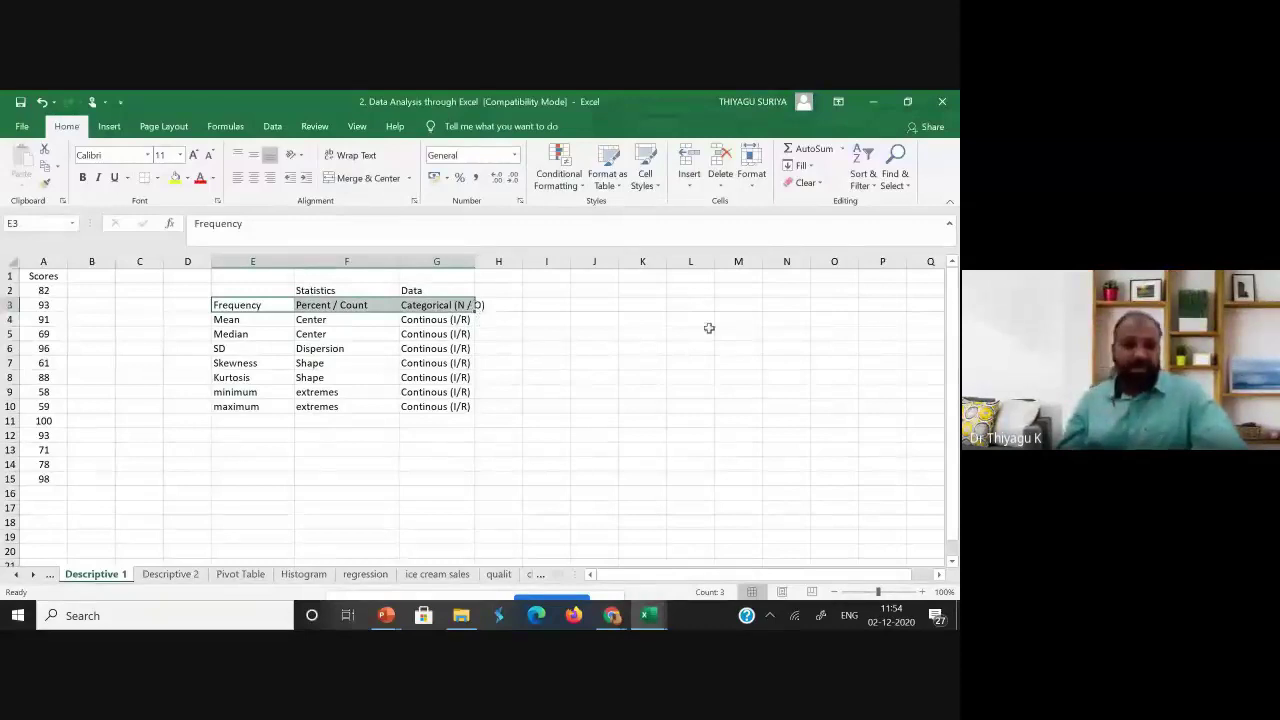
left_click_drag(250, 319, 436, 406)
left_click(199, 177)
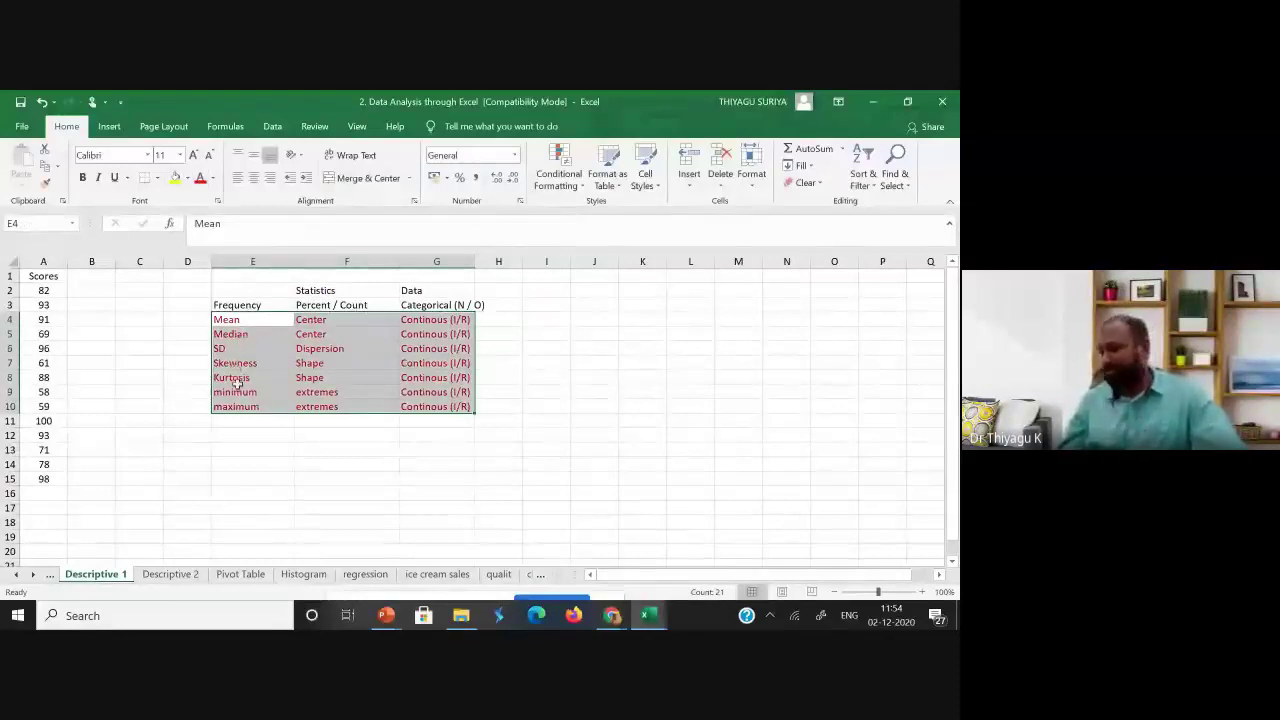
Switch to the workbook "1. Data Analysis through Excel" with its Descriptive Statistics sheet.
left_click(243, 461)
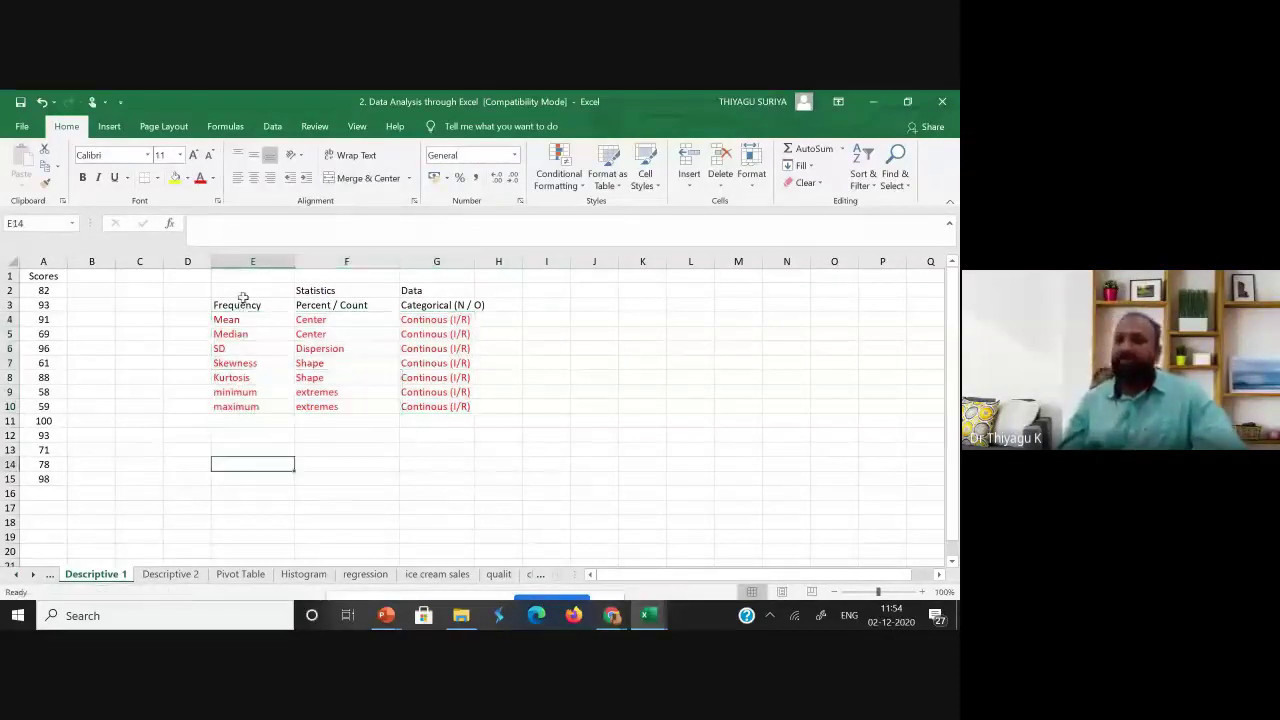
left_click(243, 302)
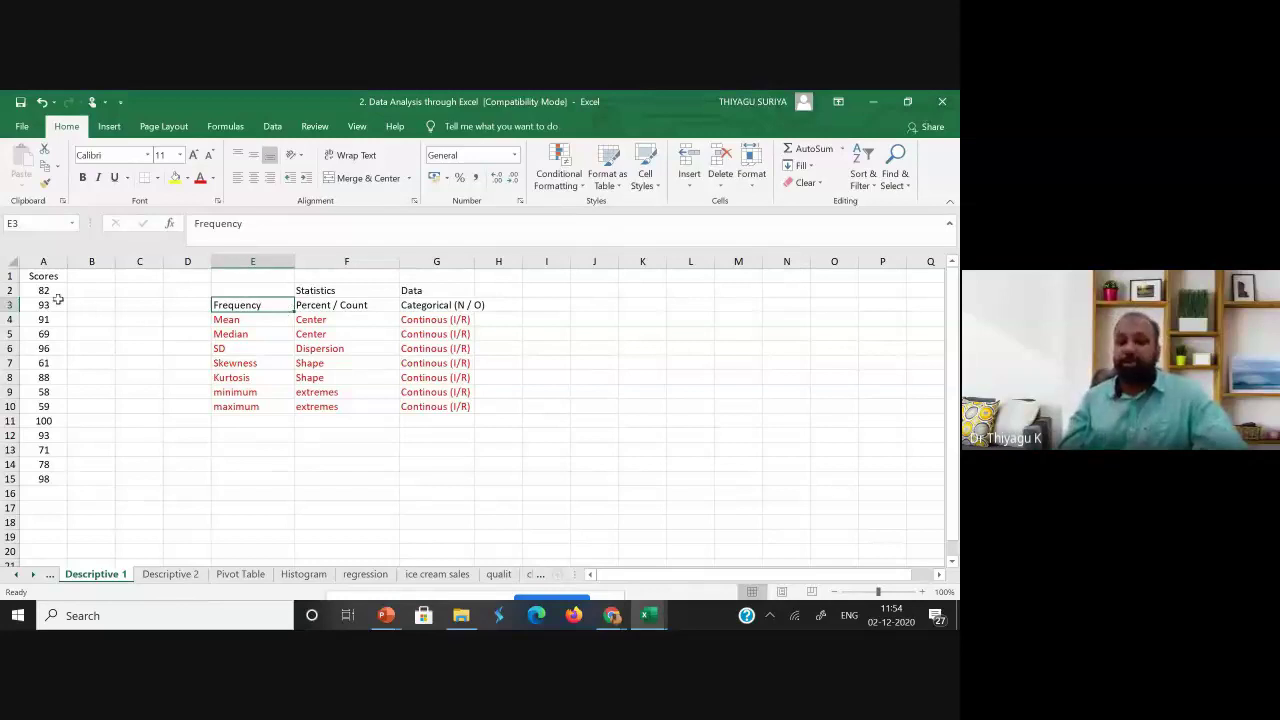
left_click(660, 615)
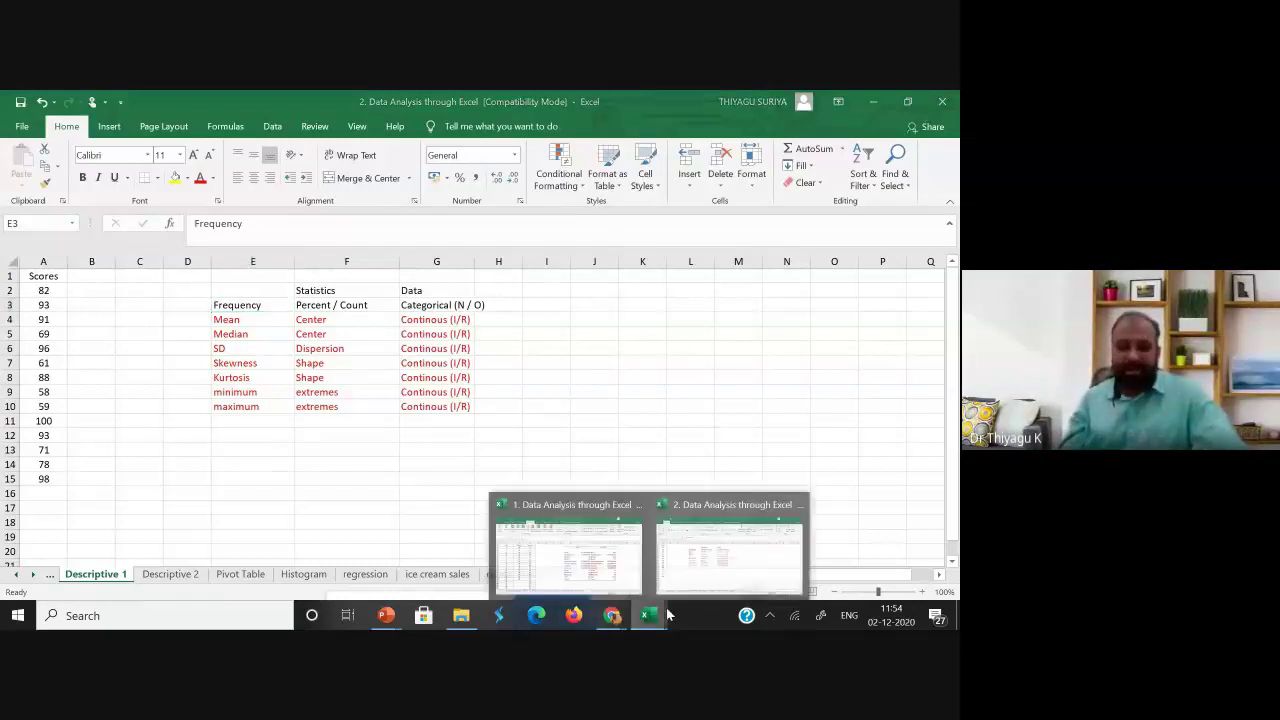
left_click(512, 557)
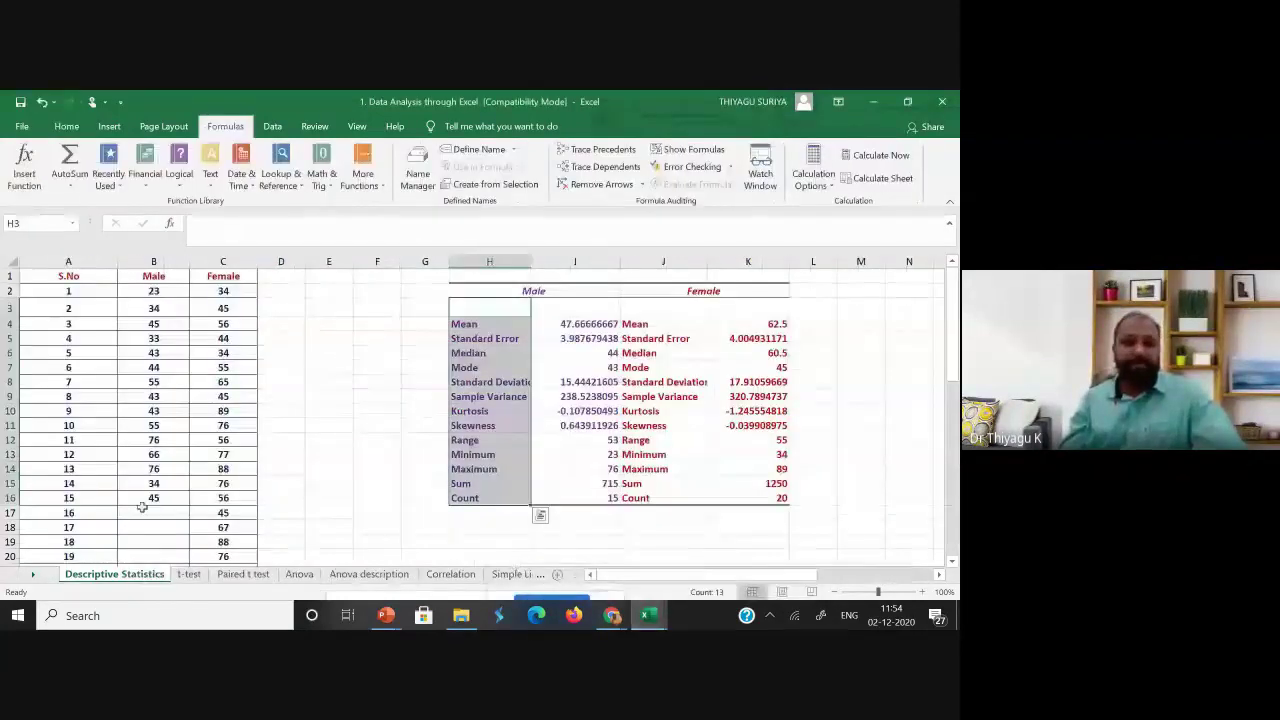
Examine and compare the Male and Female score columns, B and C, on the Descriptive Statistics sheet.
left_click(154, 277)
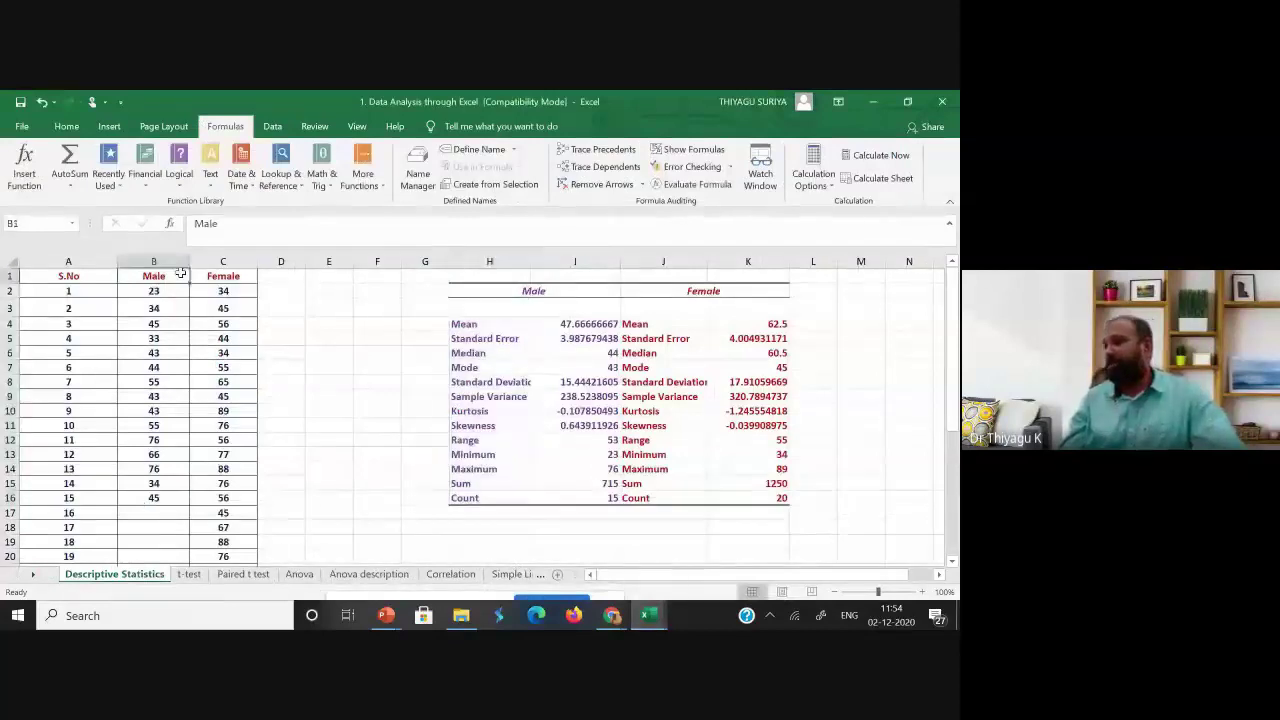
left_click(228, 279)
scroll(189, 325, "down", 1)
scroll(189, 325, "up", 1)
left_click(217, 260)
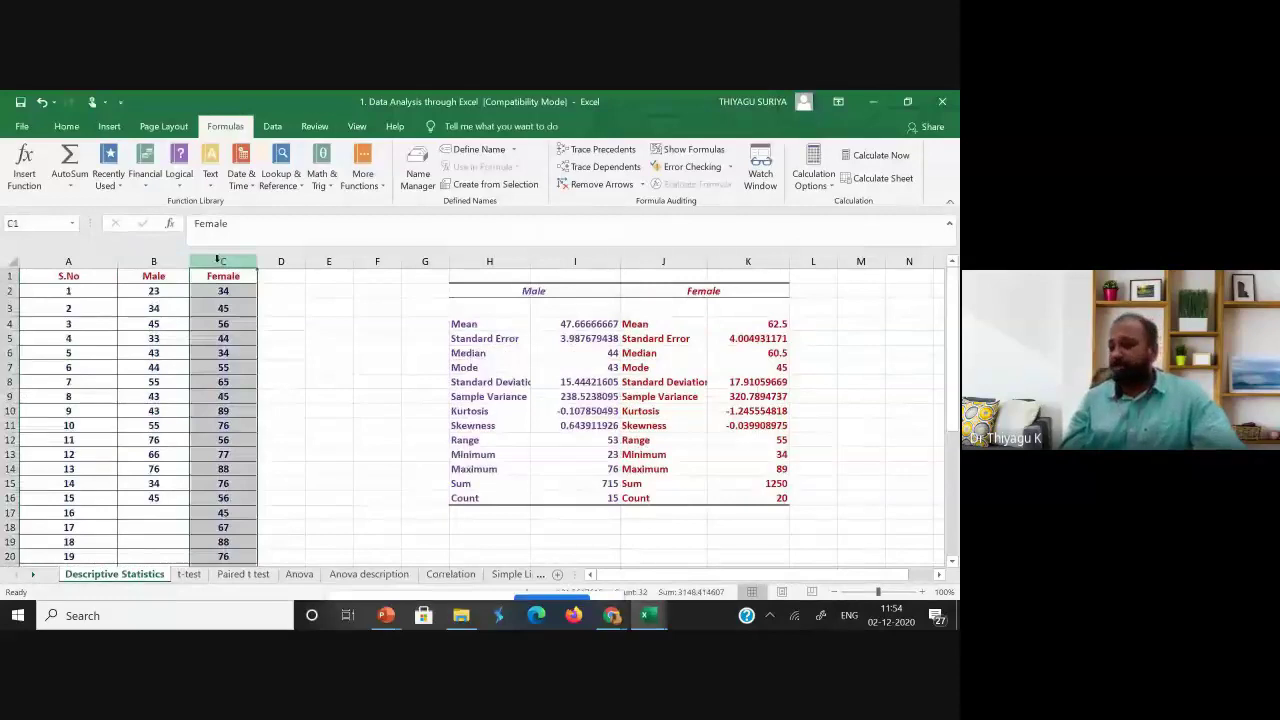
scroll(212, 268, "down", 1)
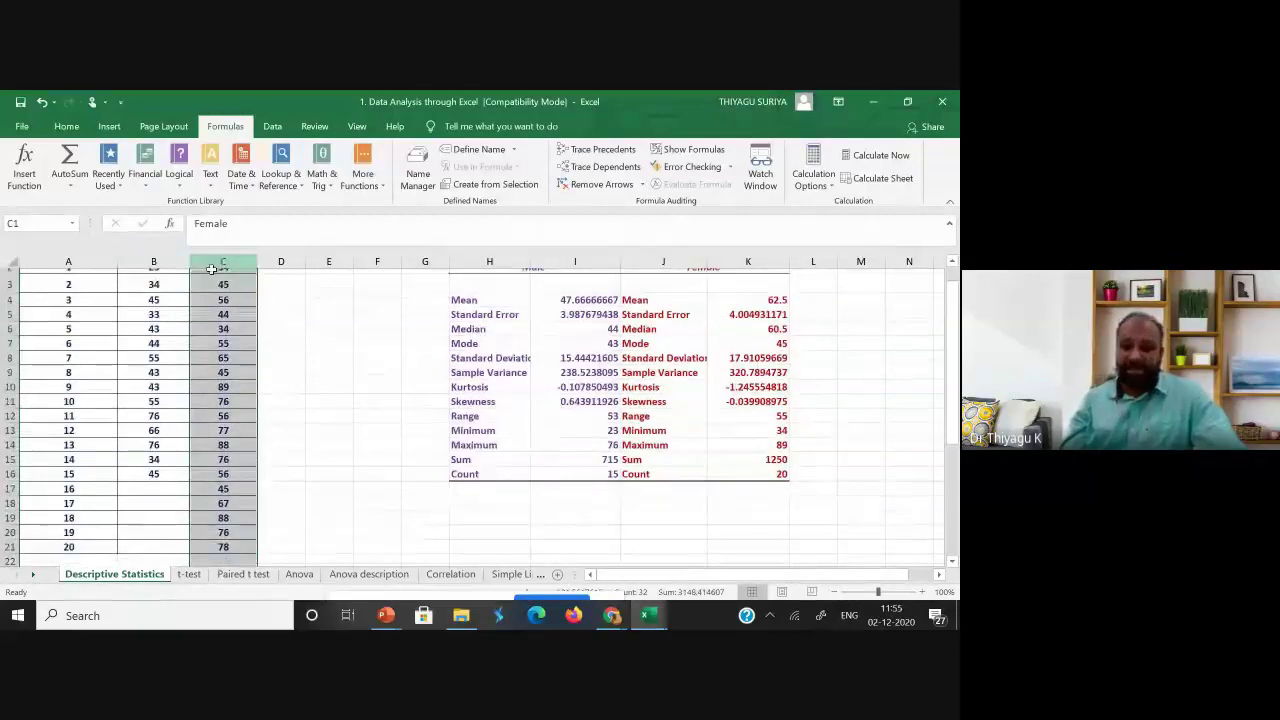
scroll(212, 268, "up", 1)
left_click(223, 263)
left_click(152, 263)
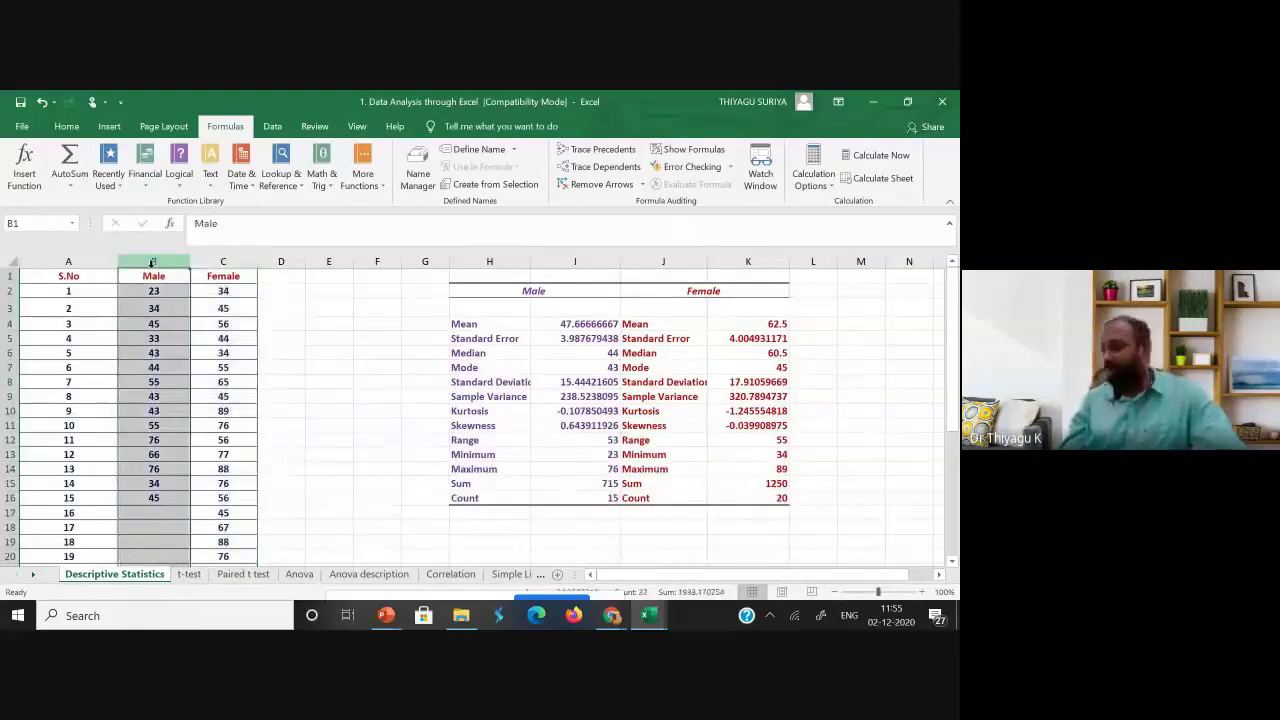
left_click(223, 263)
left_click(152, 263)
left_click(224, 262)
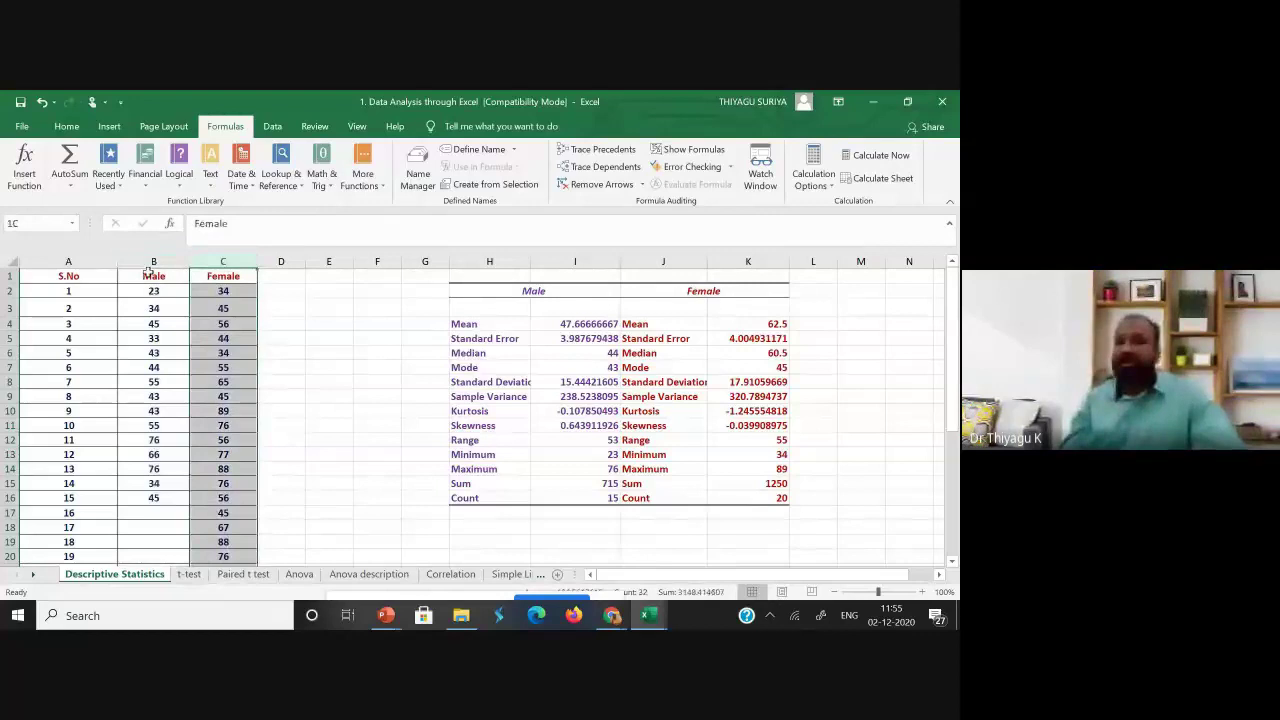
left_click(152, 262)
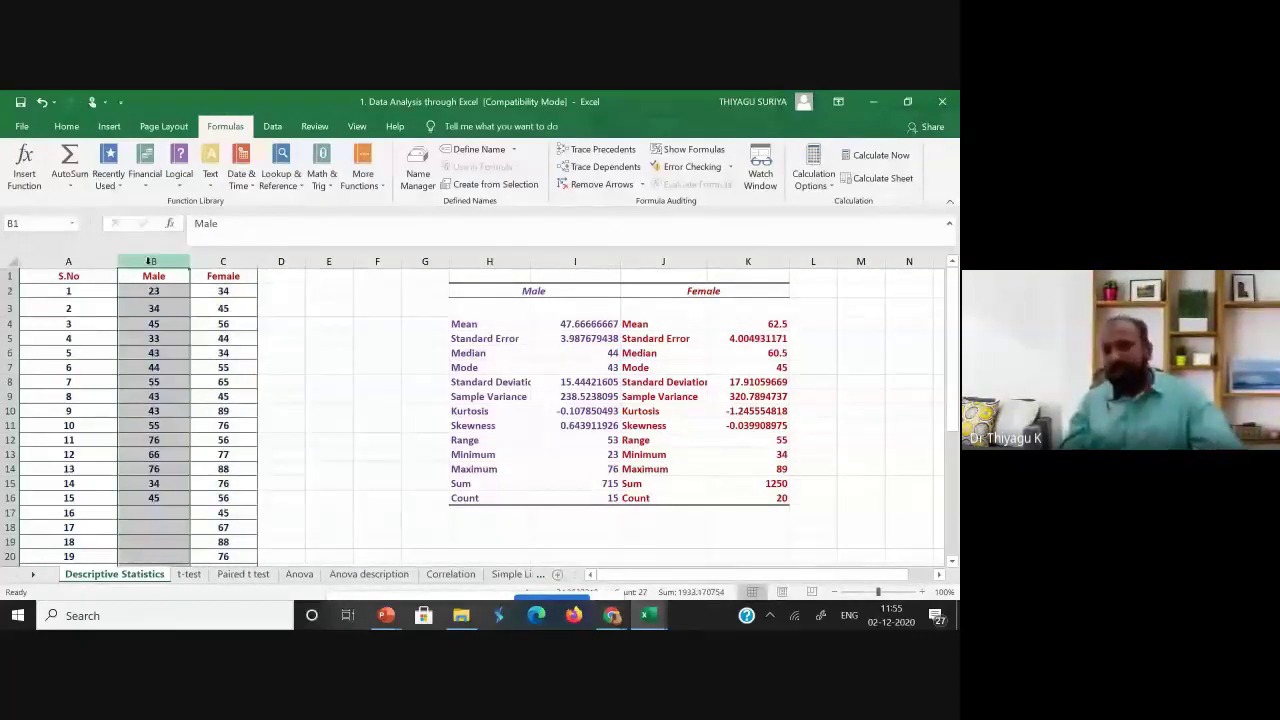
left_click(220, 259)
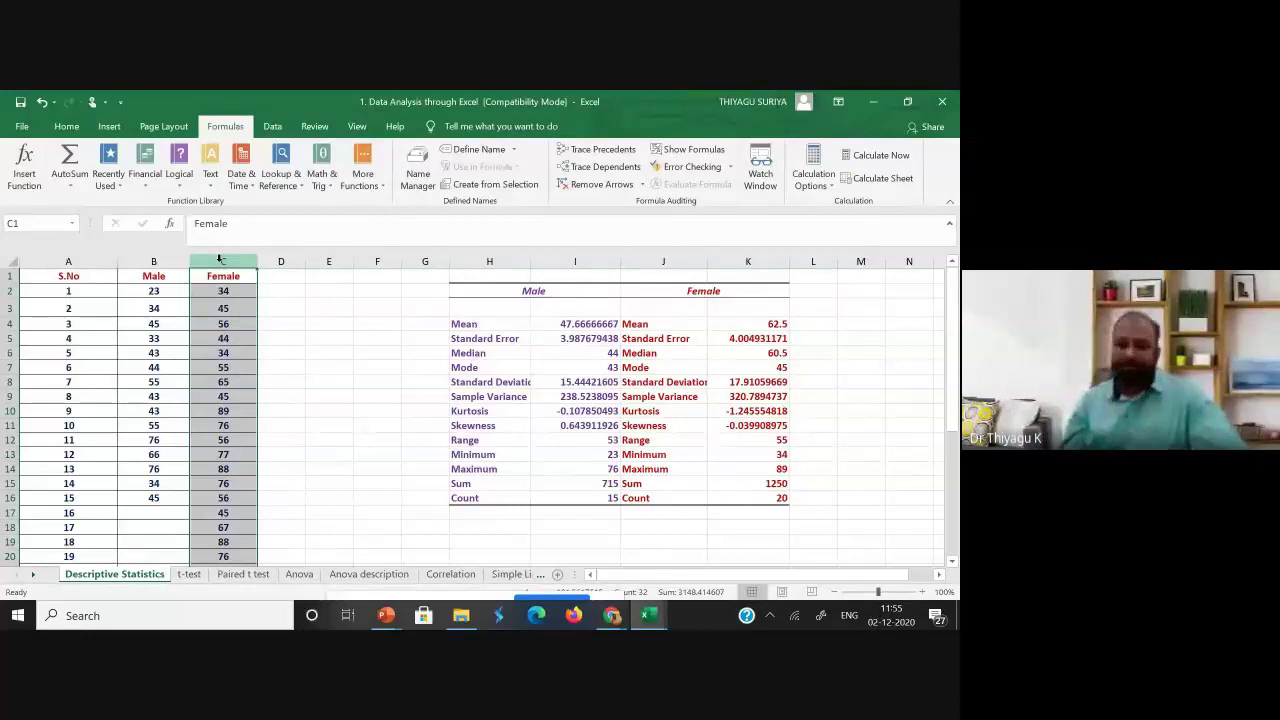
Return to the Descriptive 1 sheet of the workbook "2. Data Analysis through Excel".
mouse_move(649, 621)
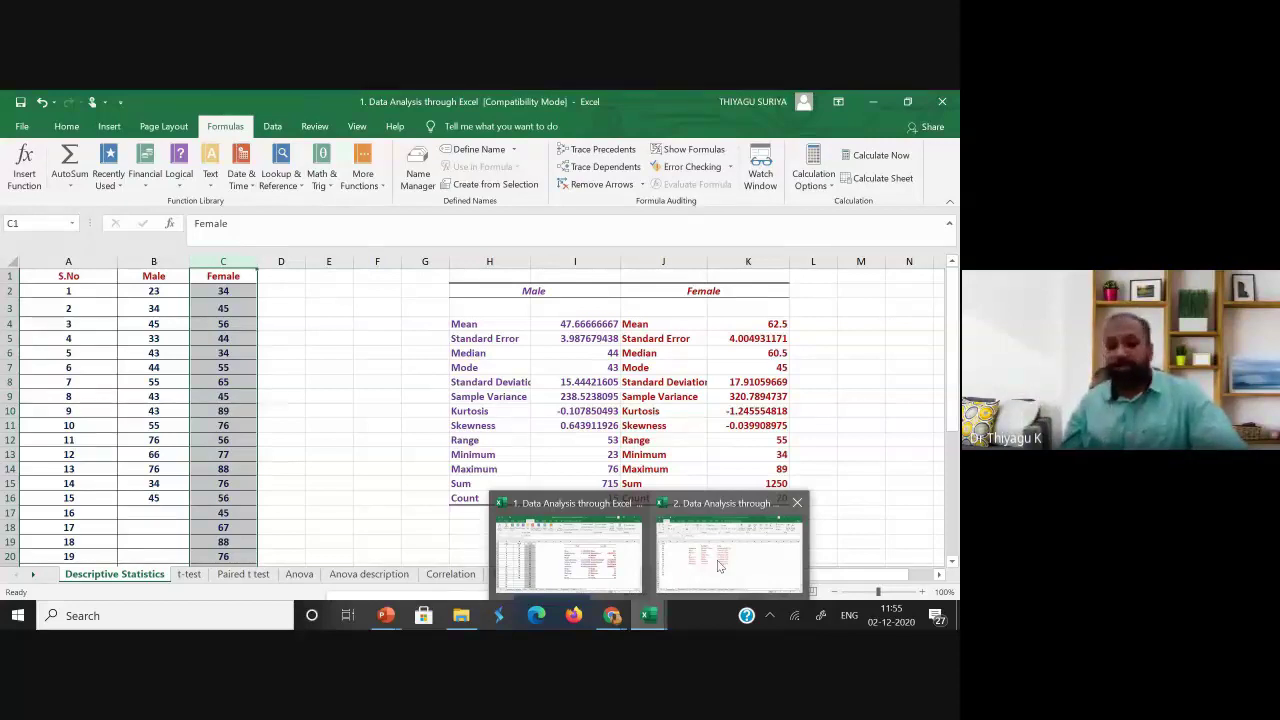
left_click(866, 445)
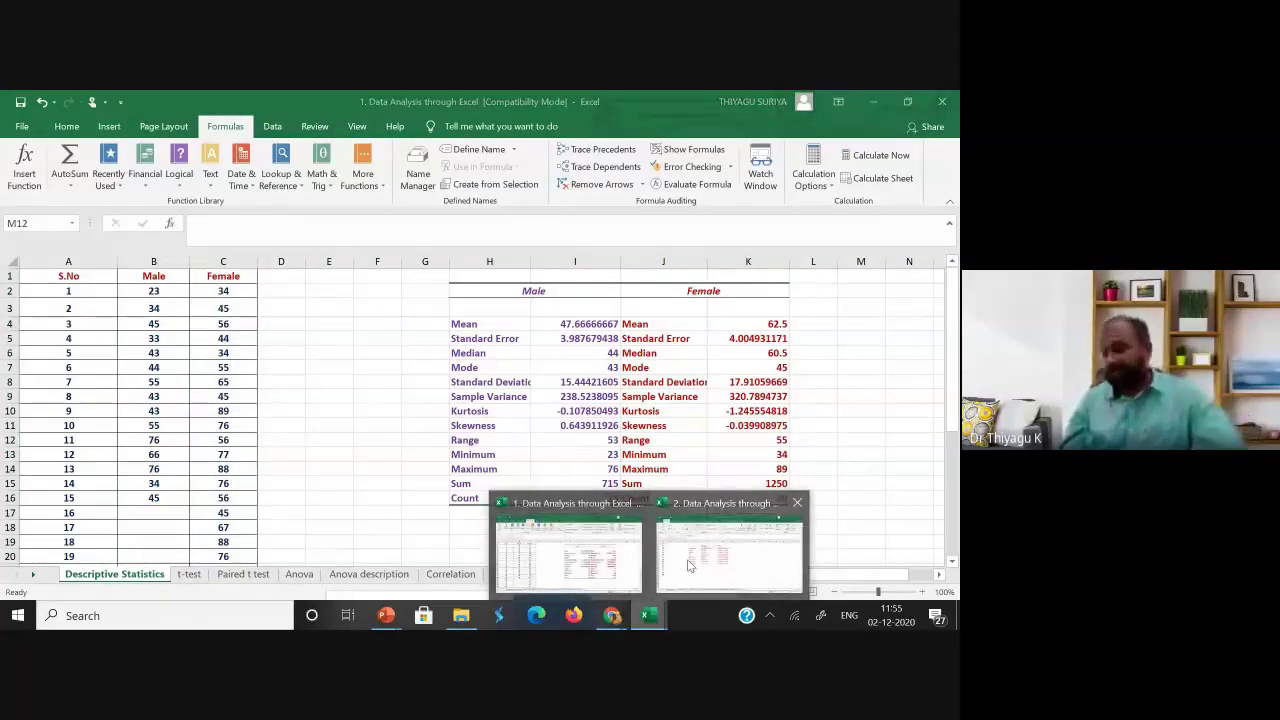
left_click(688, 566)
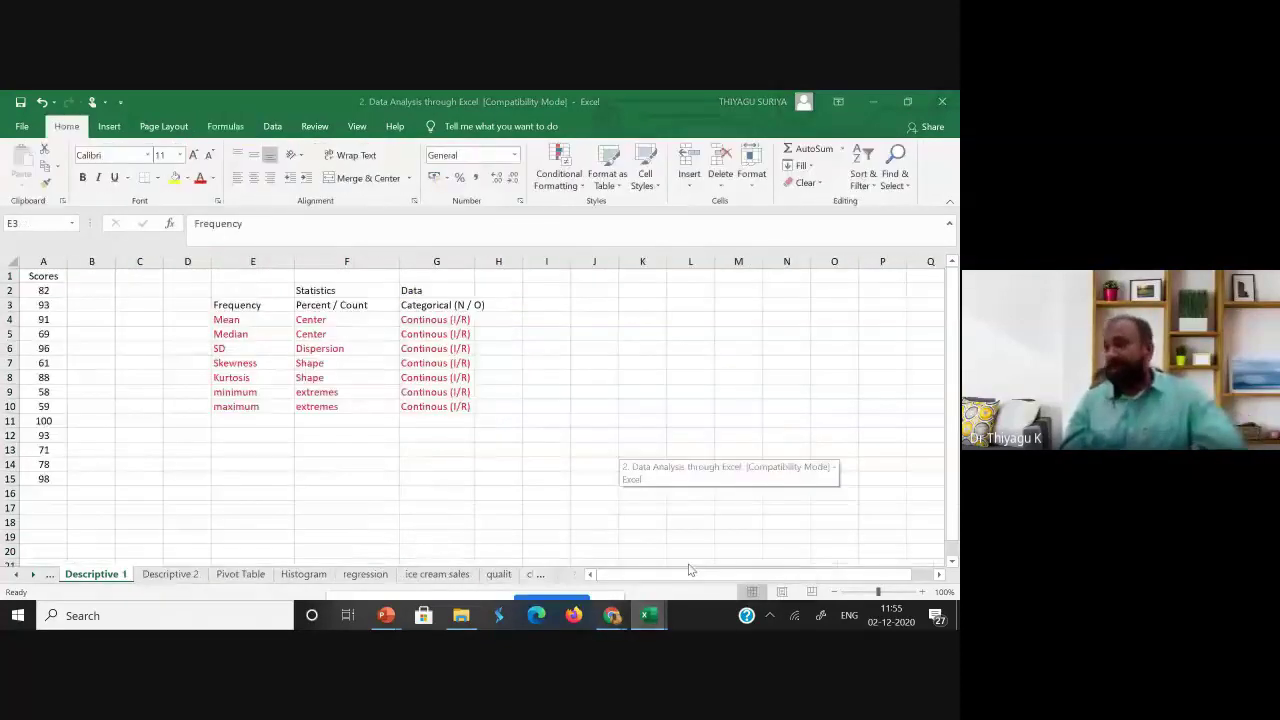
left_click(589, 417)
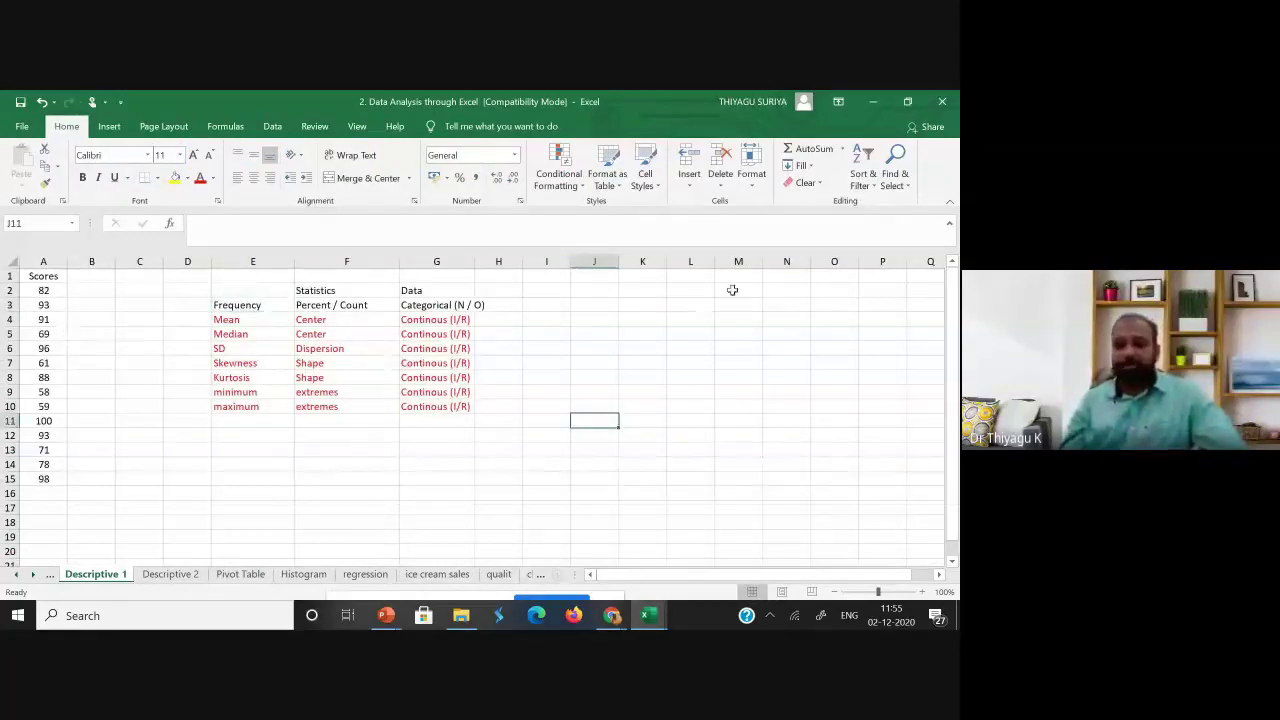
Look through the Data Analysis tools from Anova to z-Test, locate Descriptive Statistics, and close the list without running a tool.
left_click(270, 127)
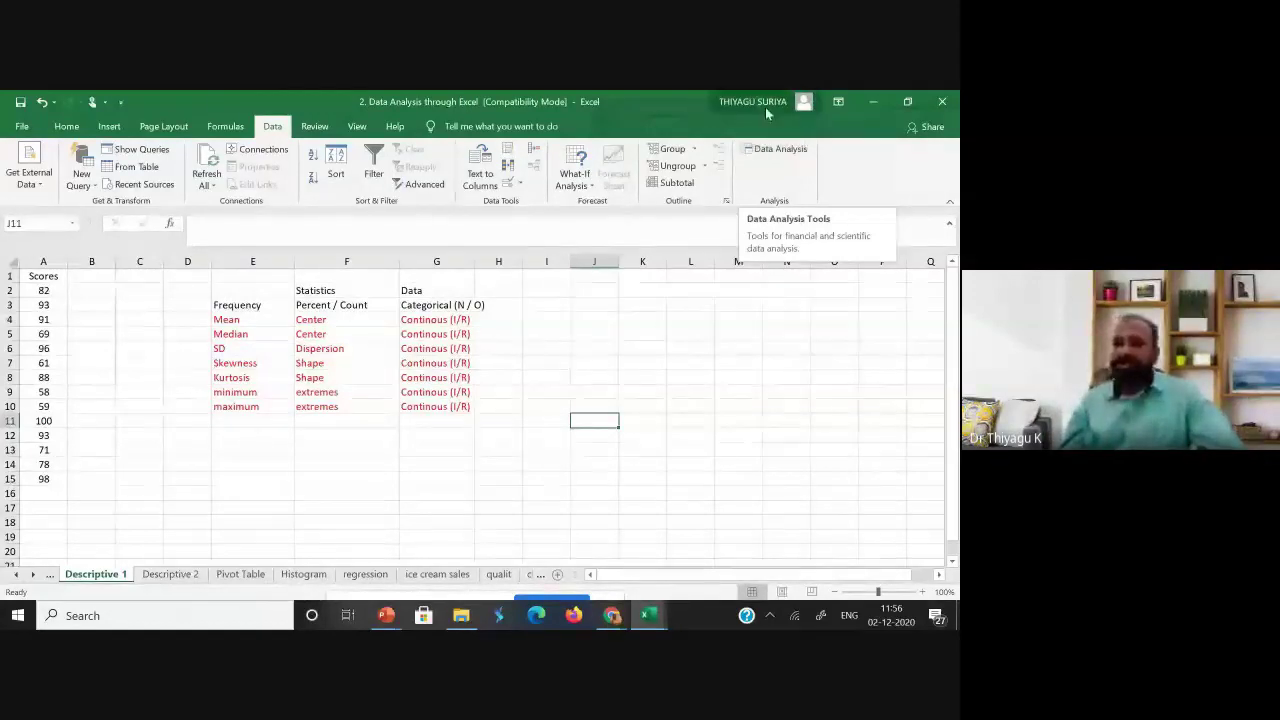
left_click(784, 150)
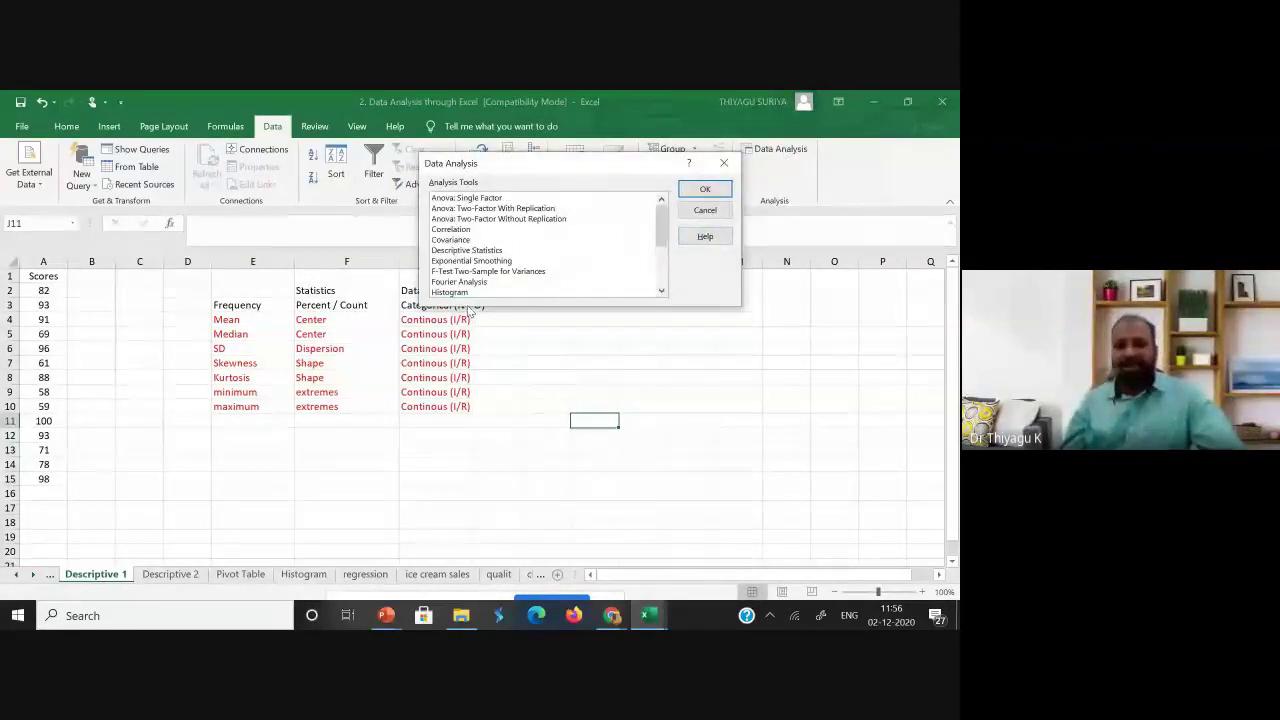
scroll(528, 240, "down", 2)
scroll(528, 223, "up", 2)
scroll(528, 230, "down", 2)
left_click(529, 240)
scroll(530, 238, "down", 1)
scroll(540, 220, "up", 3)
scroll(540, 220, "down", 2)
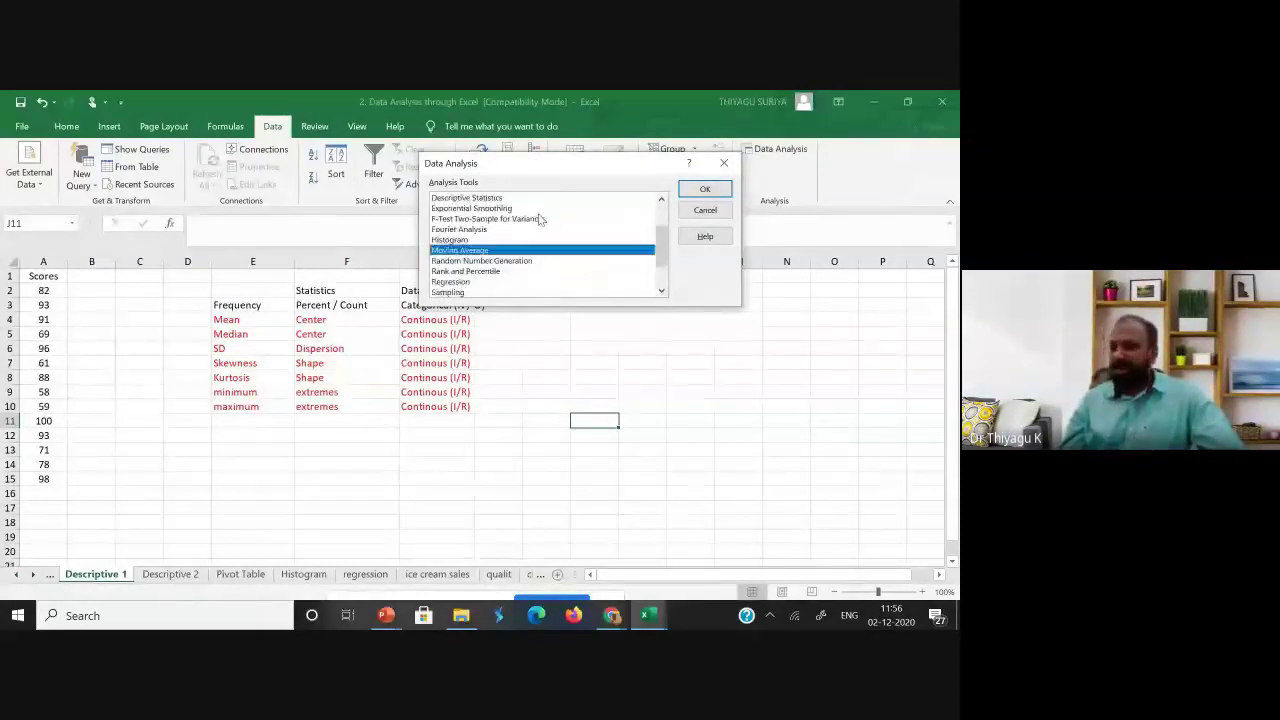
scroll(538, 243, "up", 2)
scroll(540, 243, "up", 1)
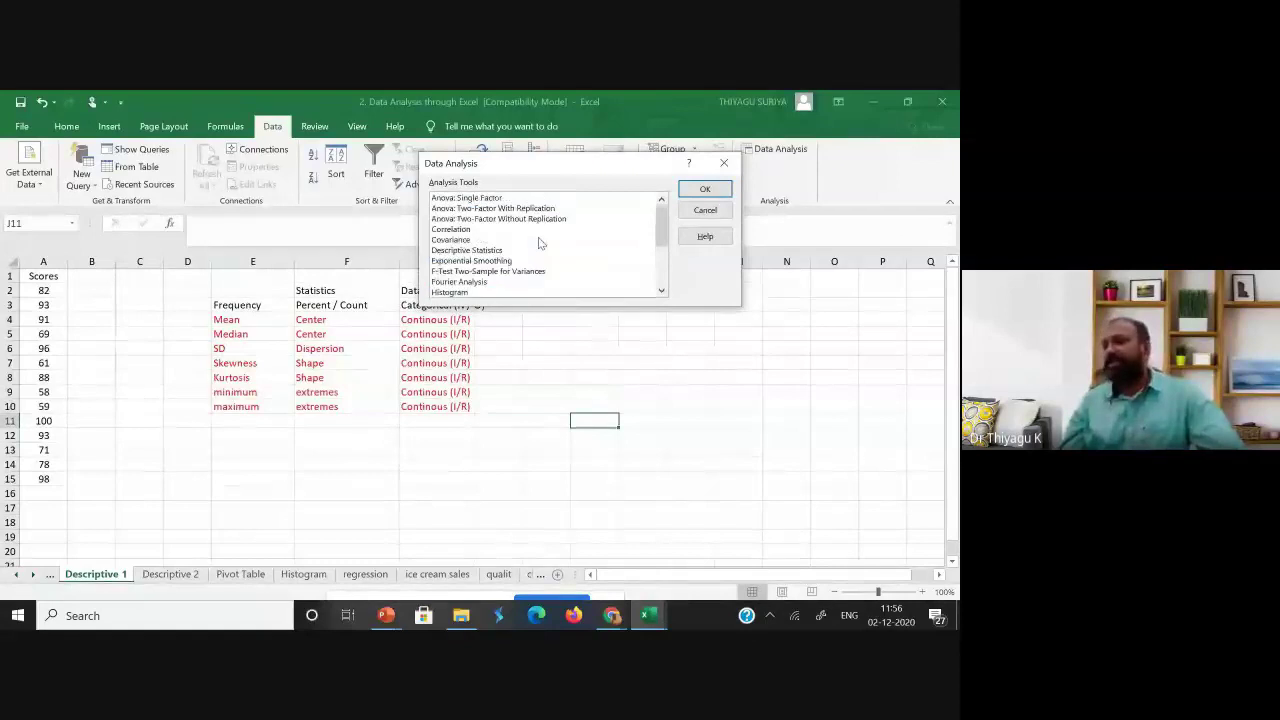
scroll(539, 243, "down", 5)
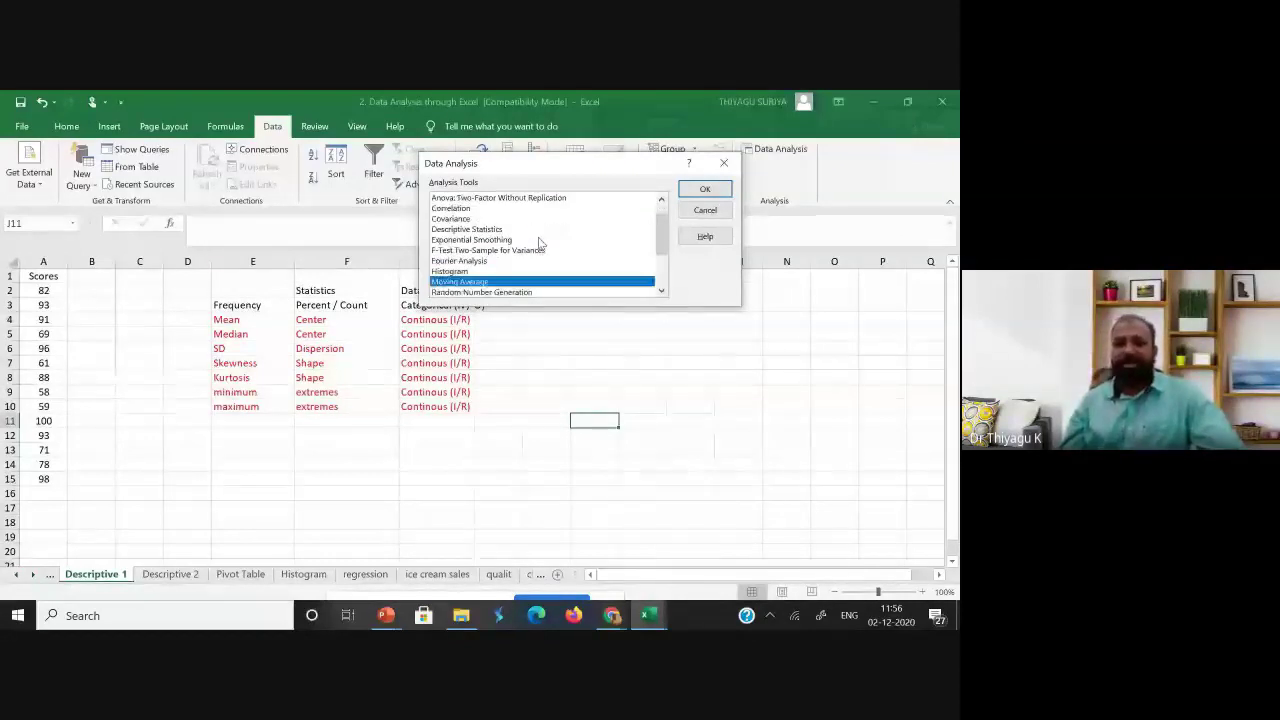
scroll(540, 250, "up", 3)
scroll(538, 252, "up", 2)
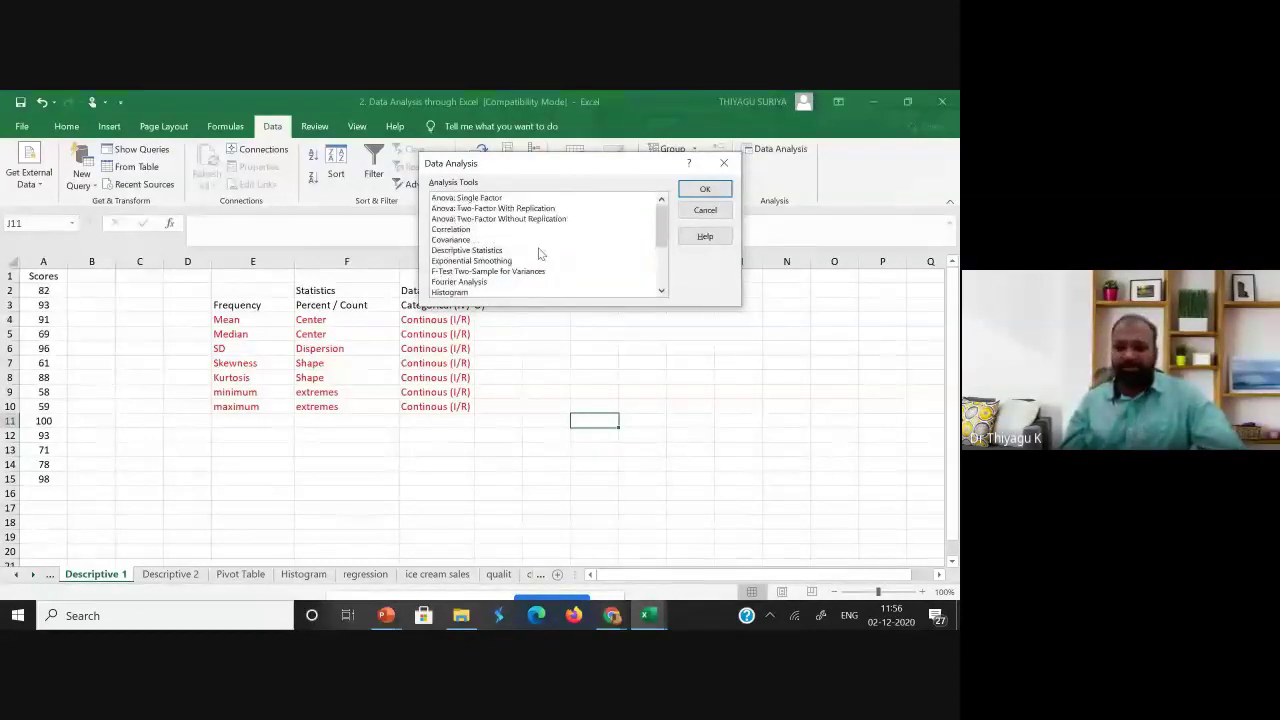
scroll(665, 232, "down", 3)
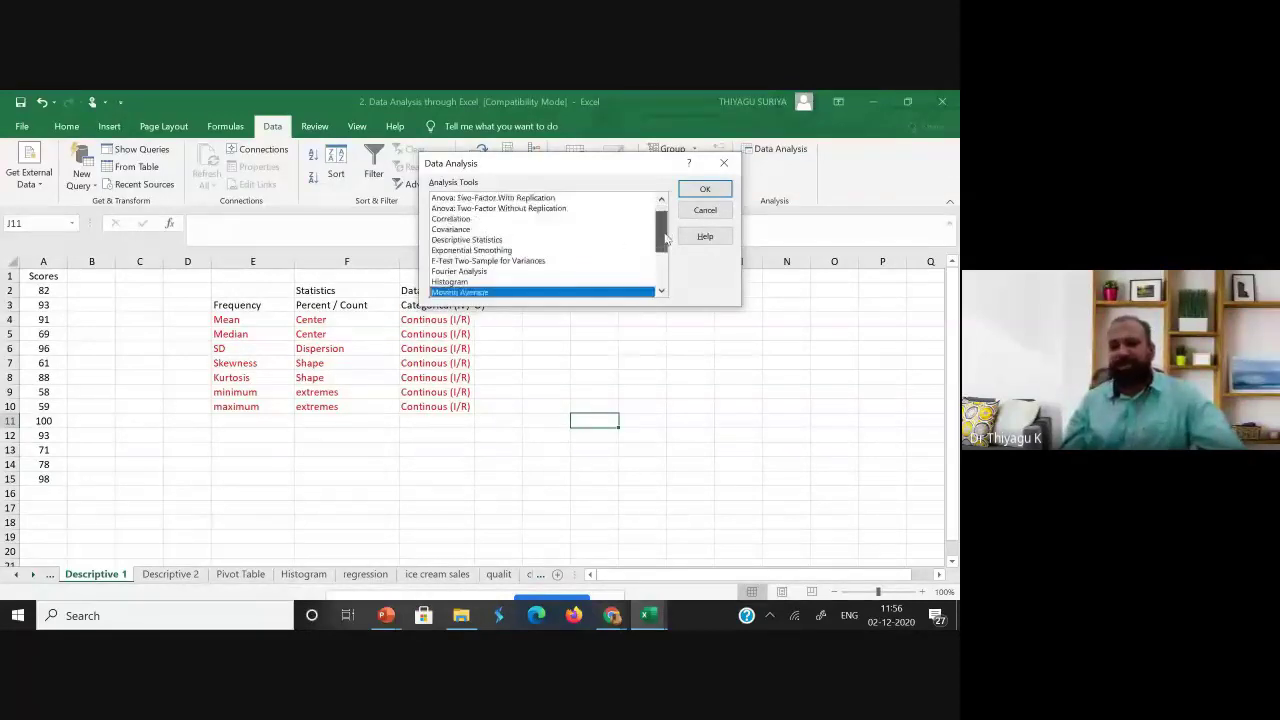
scroll(668, 236, "up", 3)
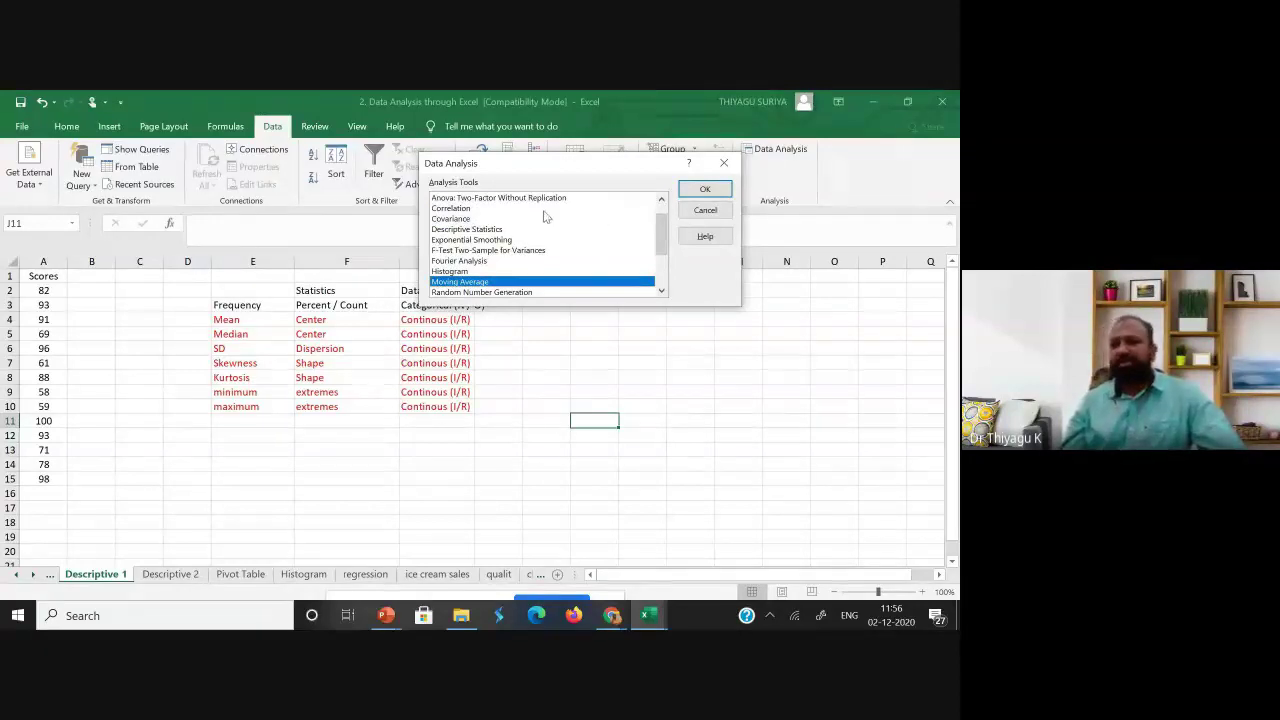
scroll(545, 217, "down", 1)
scroll(529, 238, "down", 1)
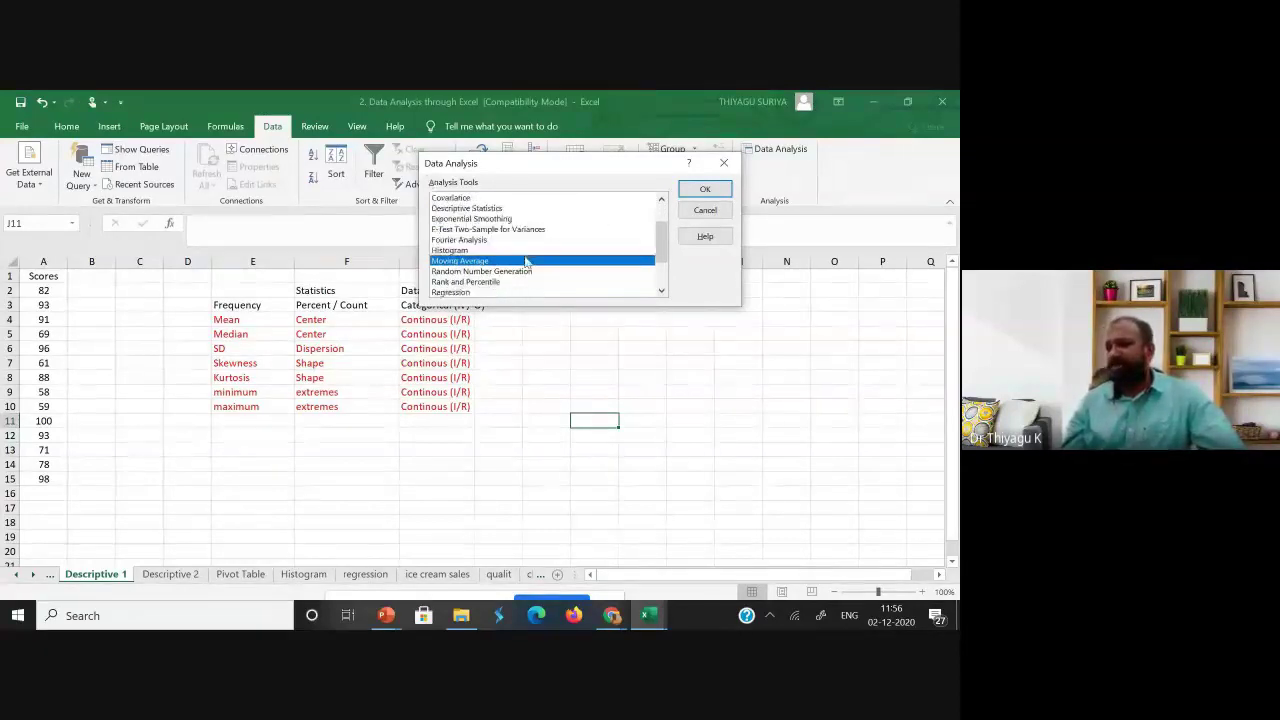
scroll(527, 265, "down", 1)
scroll(527, 267, "down", 1)
scroll(505, 240, "up", 4)
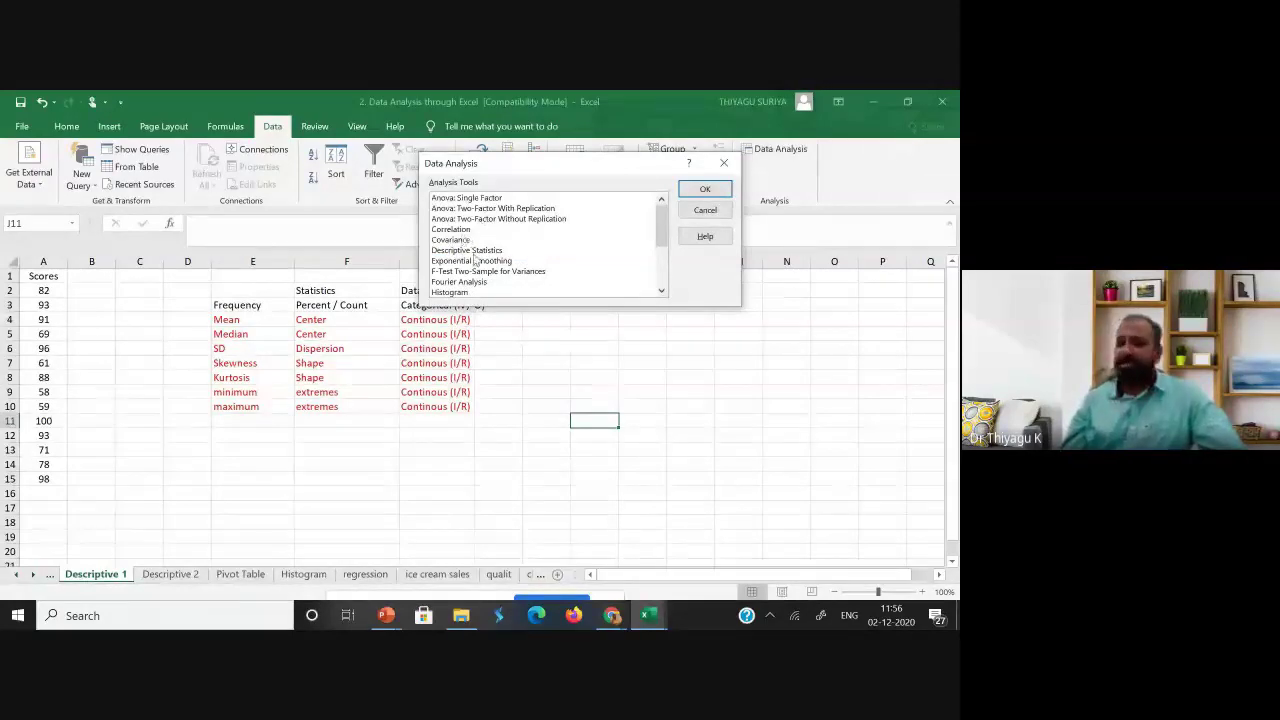
key("m")
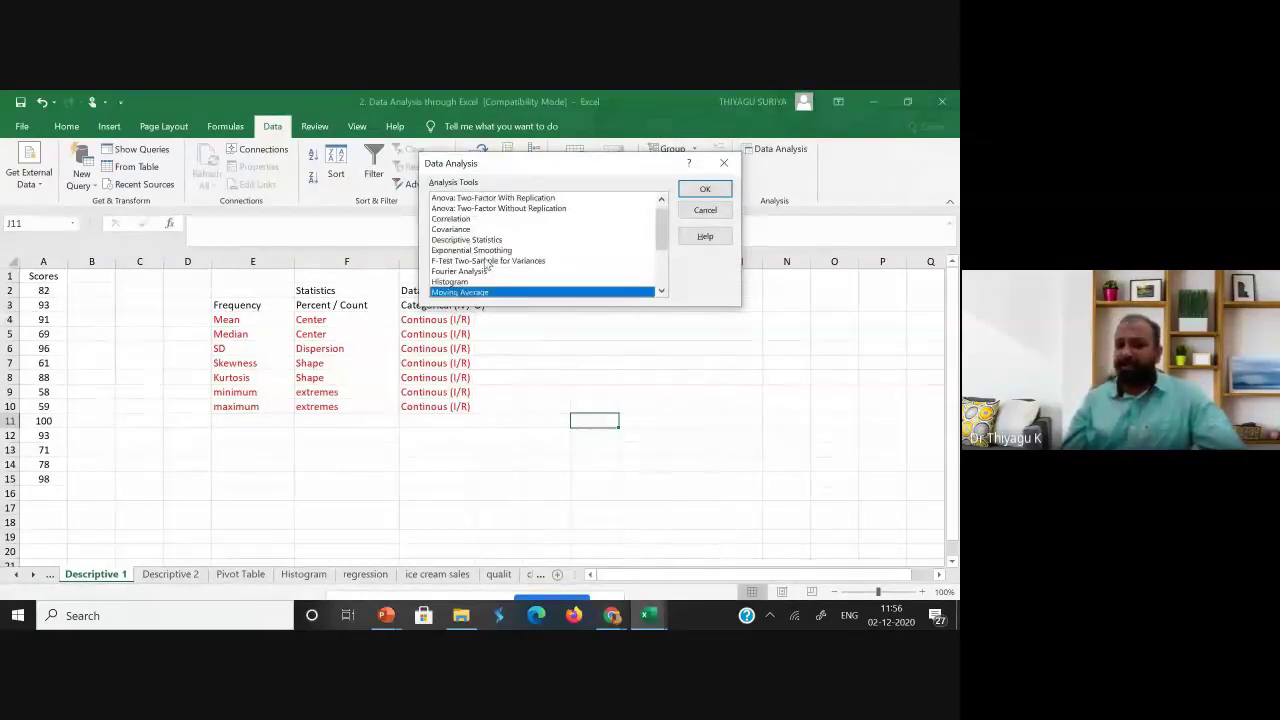
scroll(495, 263, "down", 5)
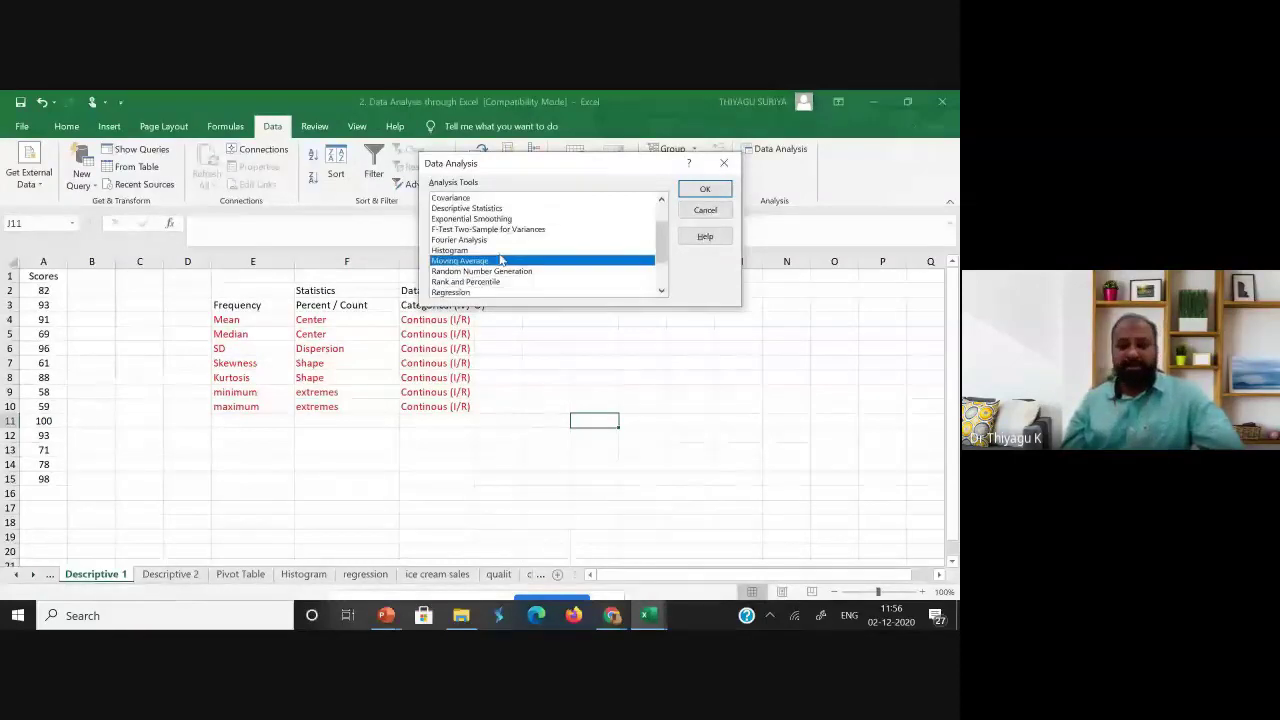
scroll(501, 261, "down", 2)
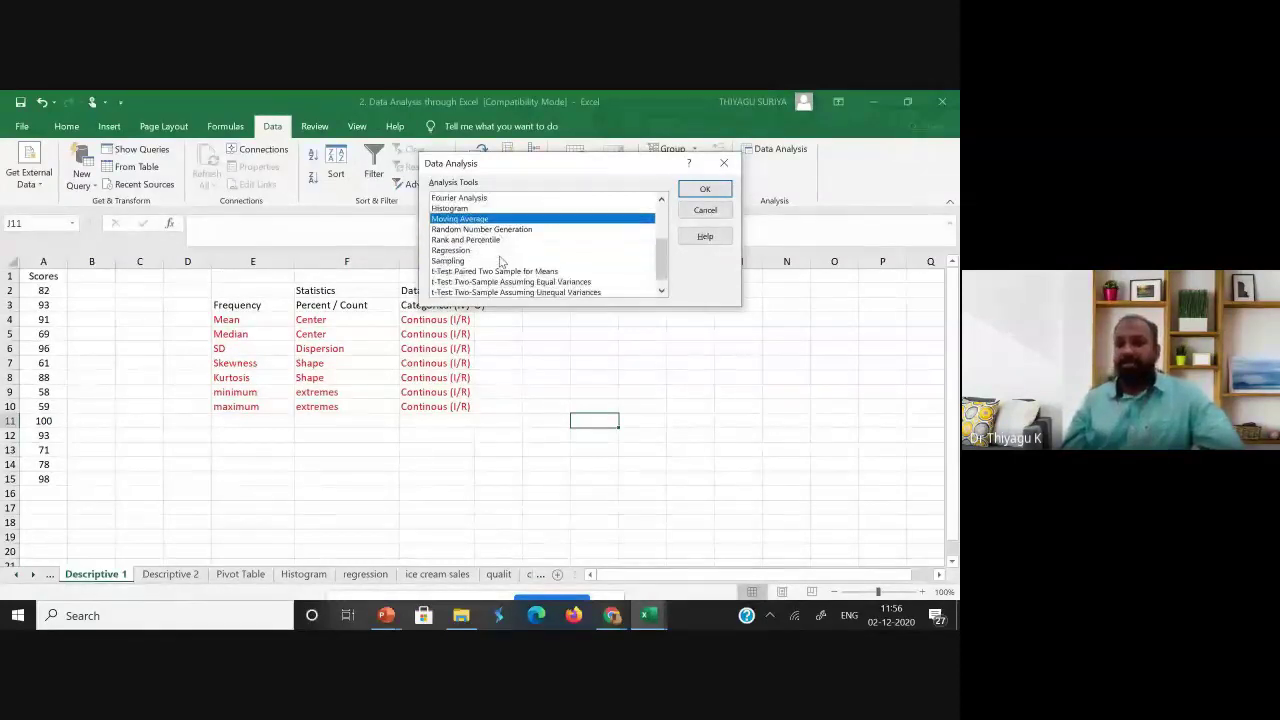
scroll(501, 261, "down", 1)
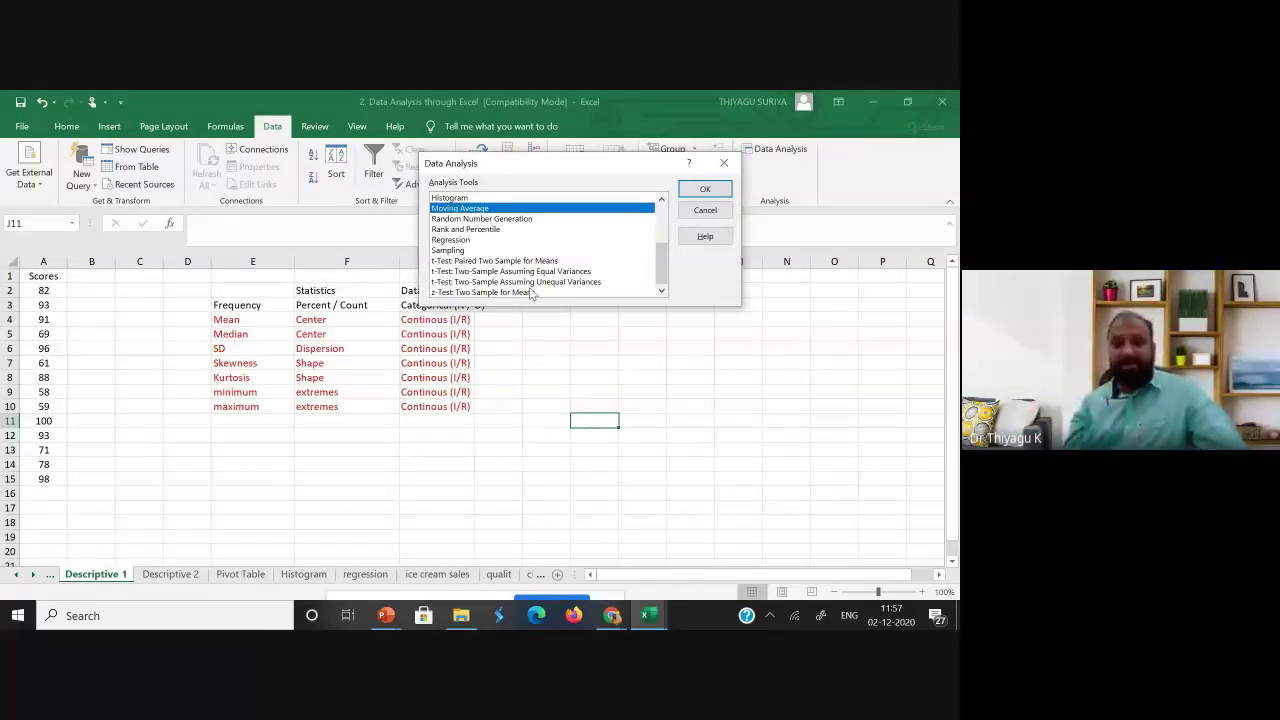
scroll(537, 244, "up", 3)
left_click(488, 213)
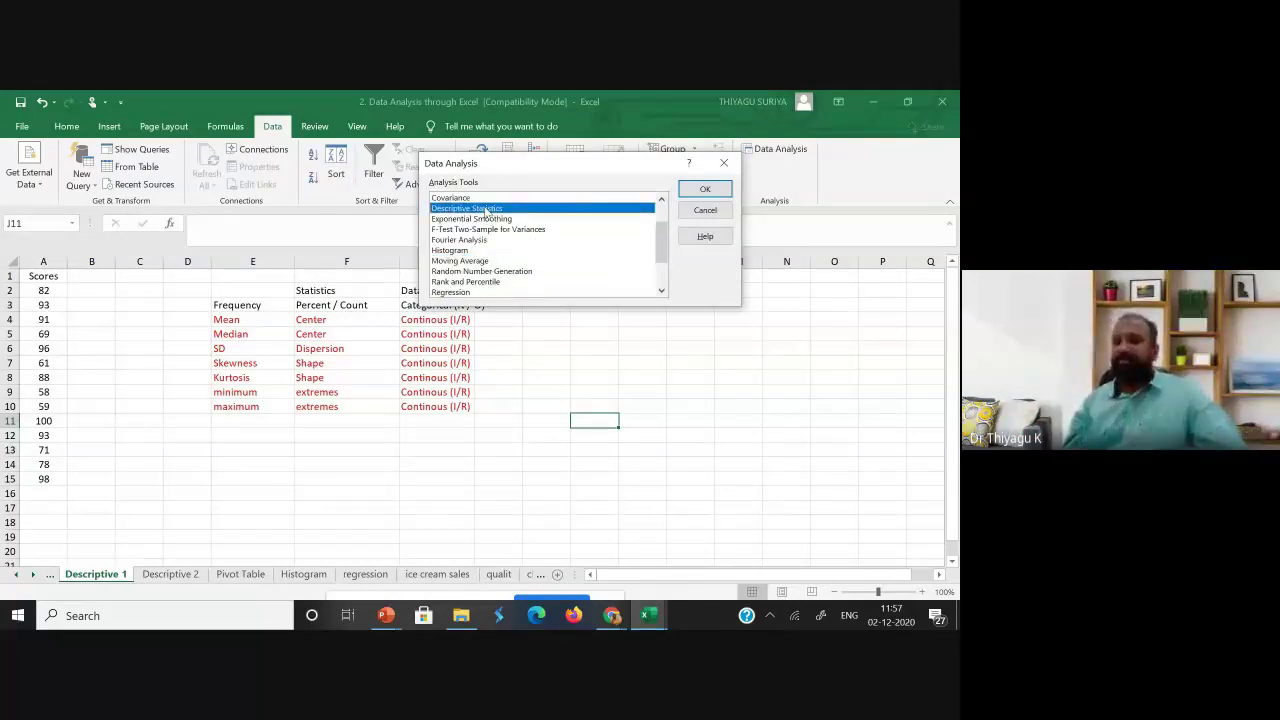
left_click(723, 163)
left_click(758, 355)
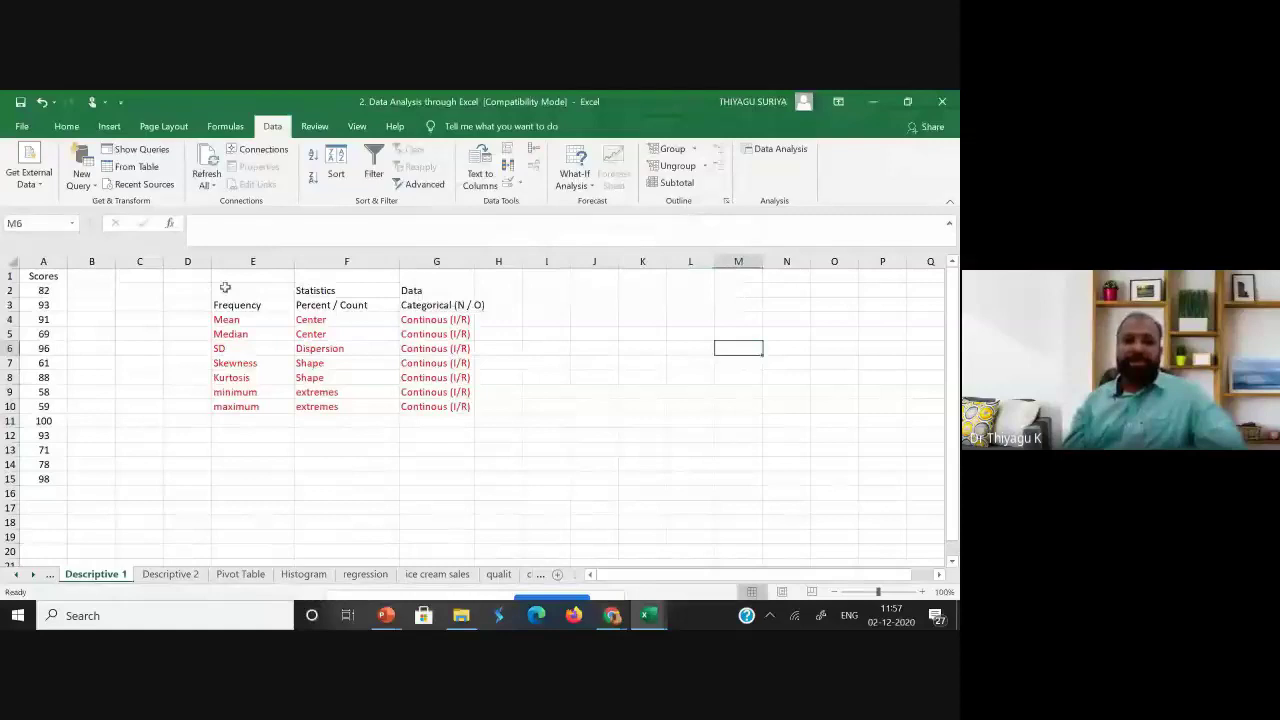
Select the Scores column A and open the Descriptive Statistics tool from the Data Analysis tools.
left_click(44, 261)
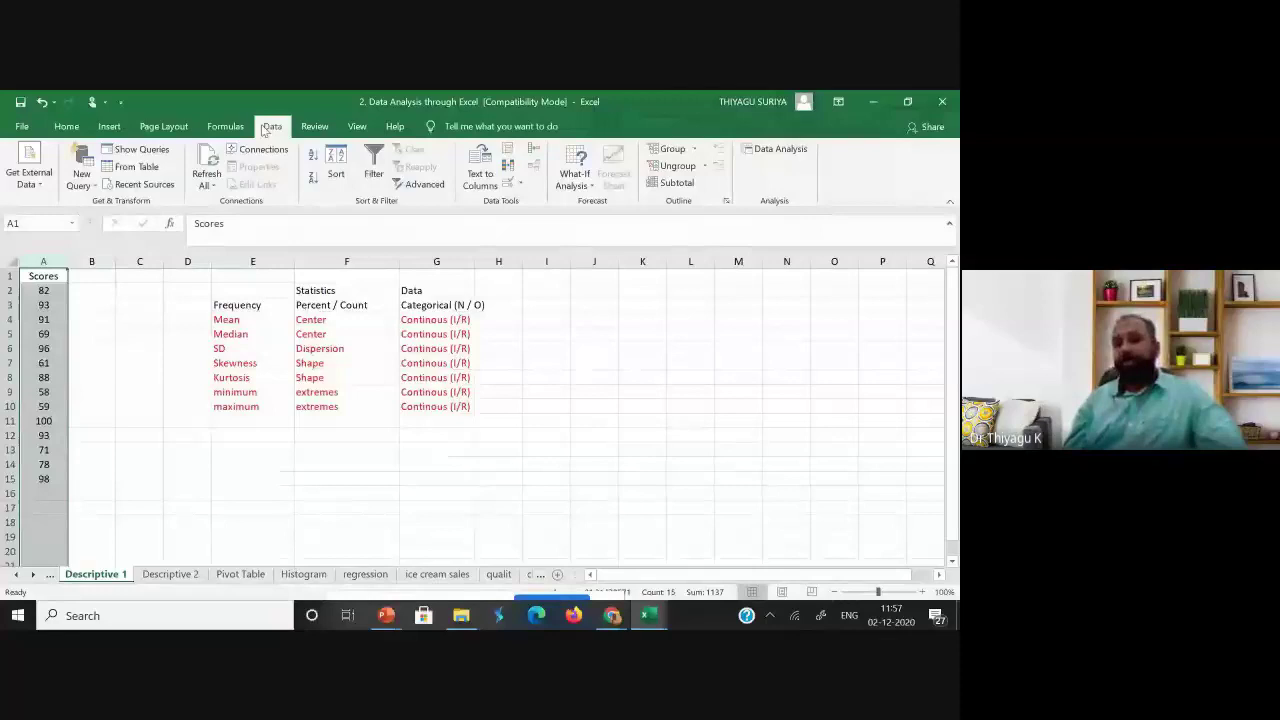
left_click(766, 150)
scroll(503, 268, "down", 1)
left_click(480, 288)
scroll(475, 258, "up", 1)
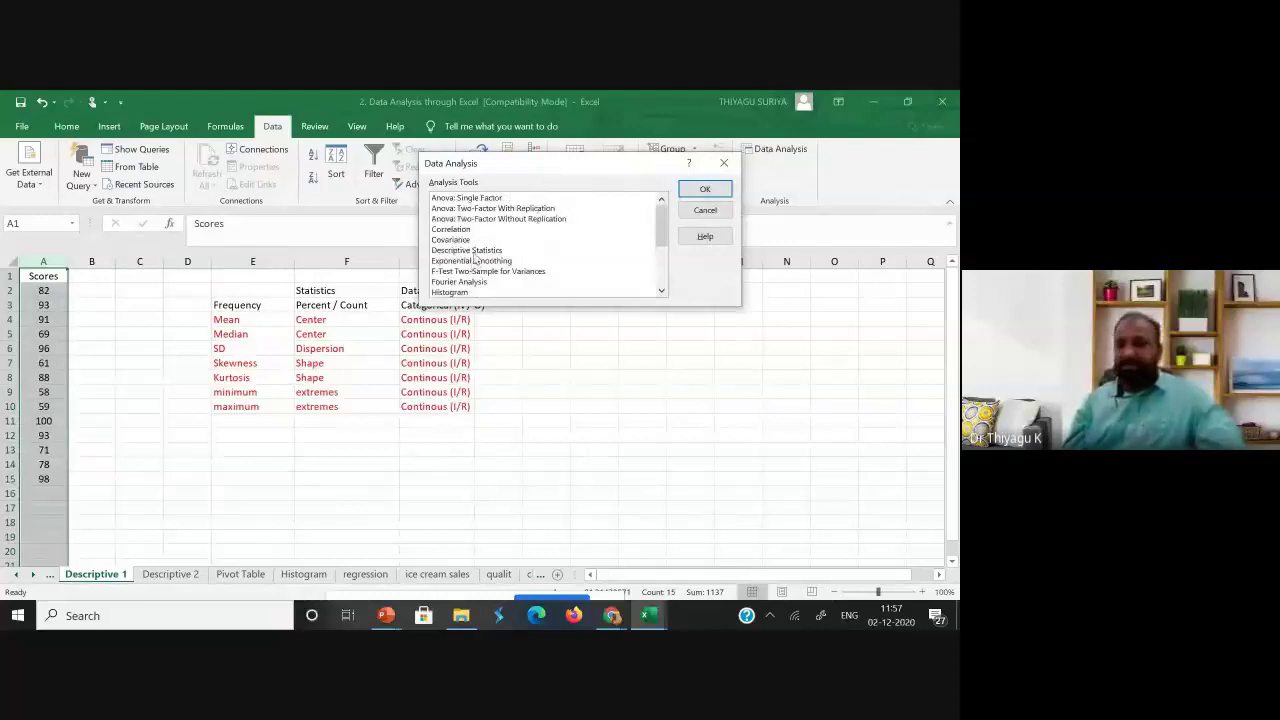
left_click(475, 251)
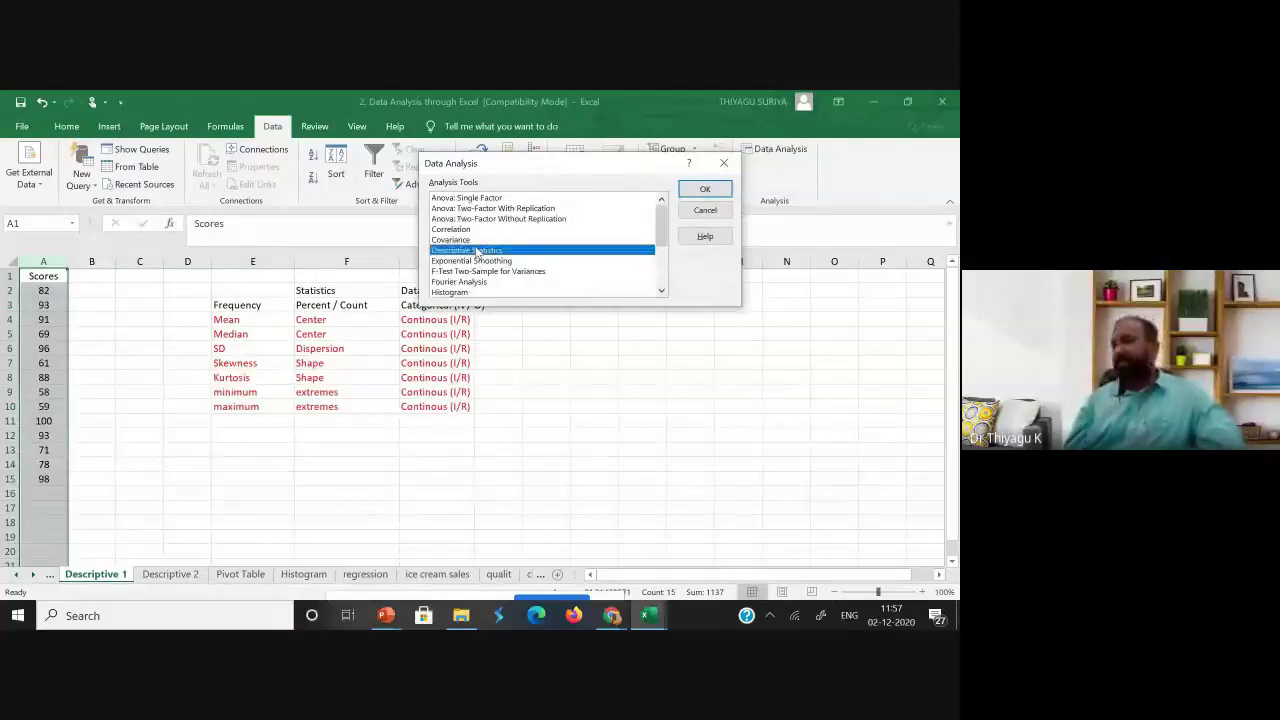
left_click(705, 190)
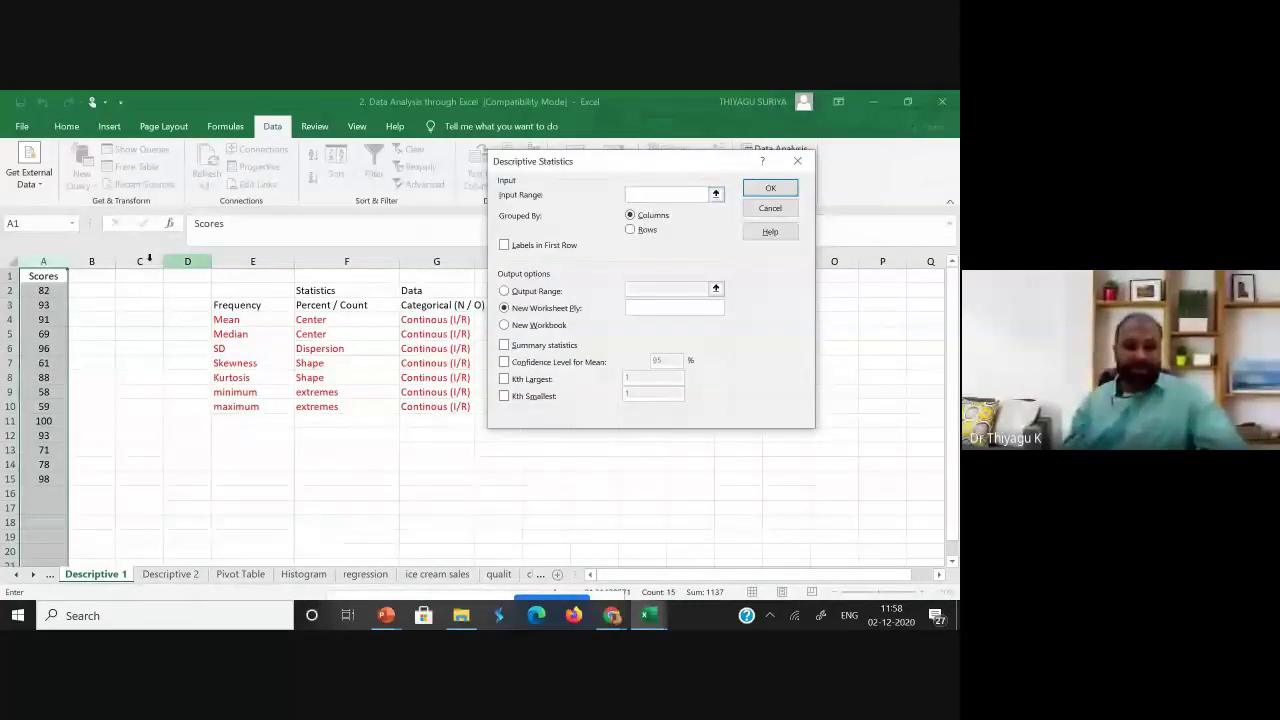
left_click(38, 278)
left_click_drag(40, 279, 44, 479)
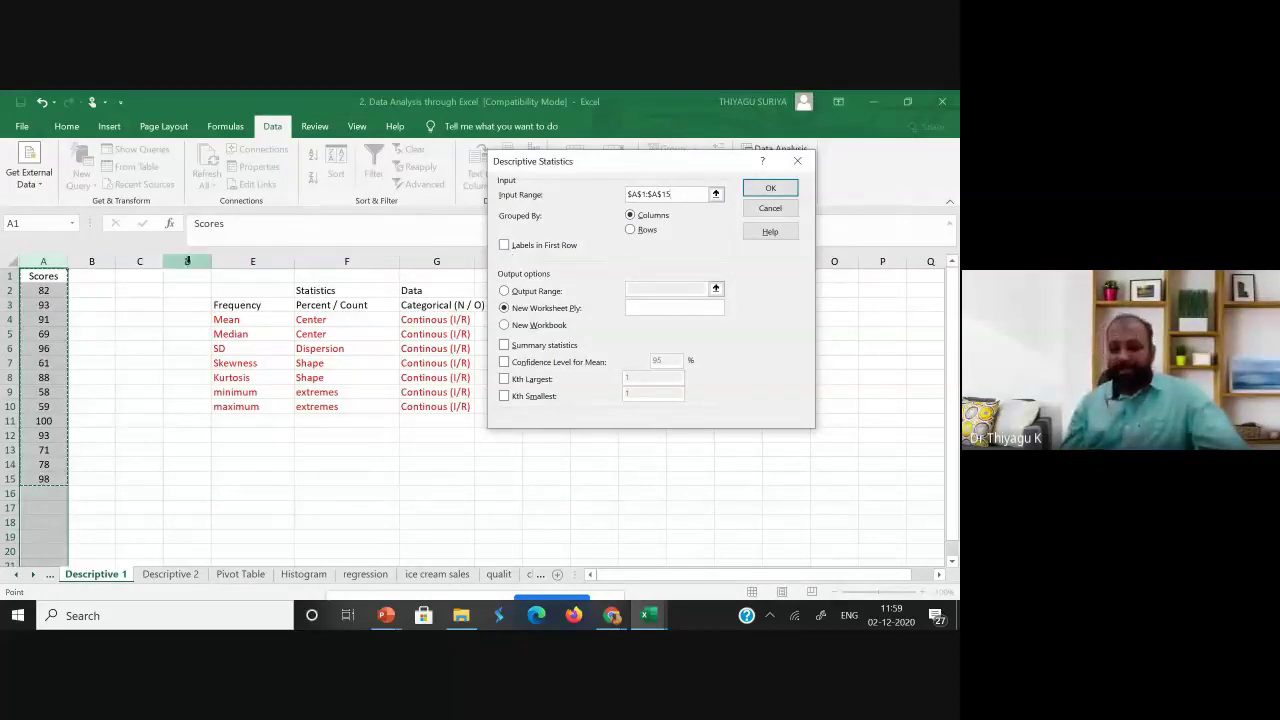
left_click(52, 276)
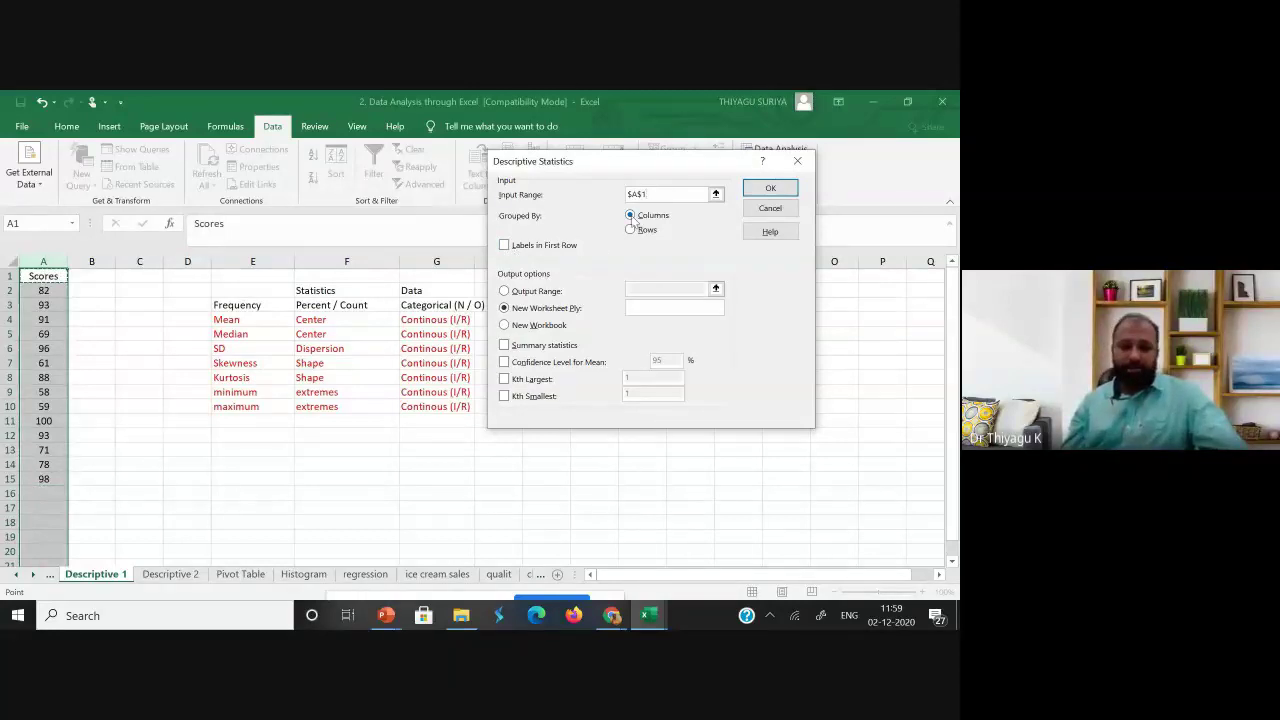
left_click(666, 197)
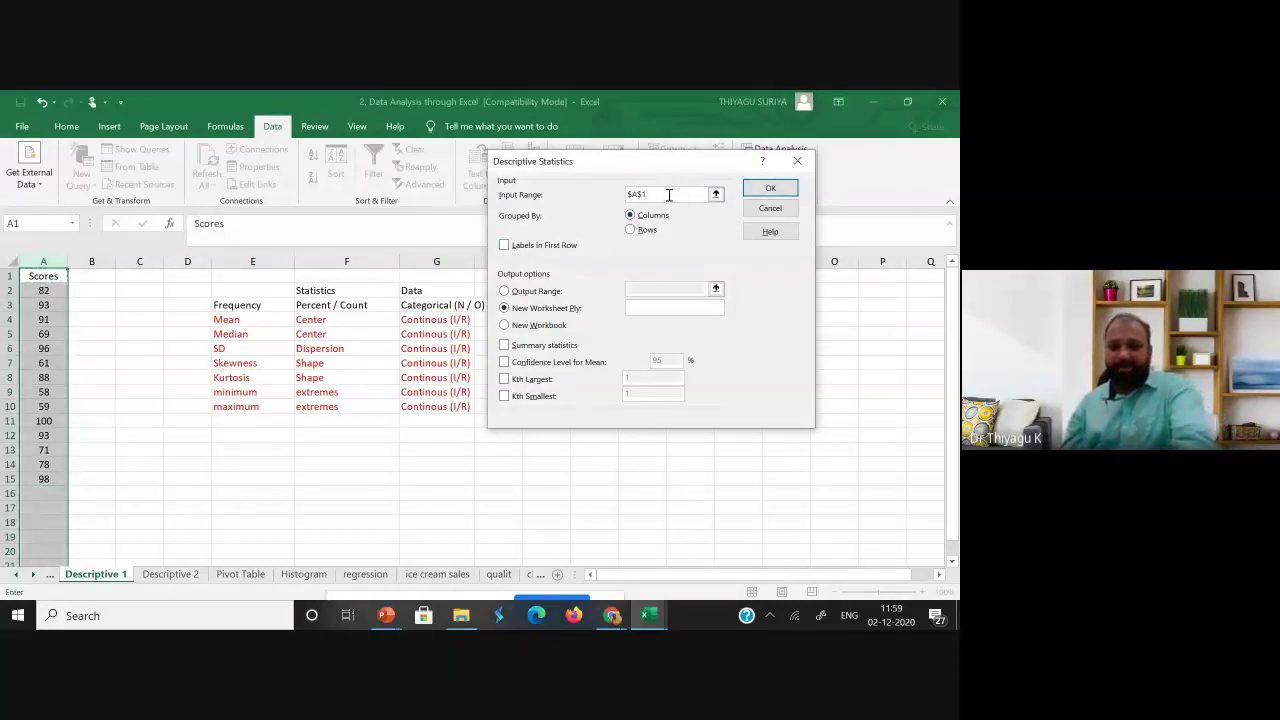
key("BackSpace")
key("BackSpace")
key("BackSpace")
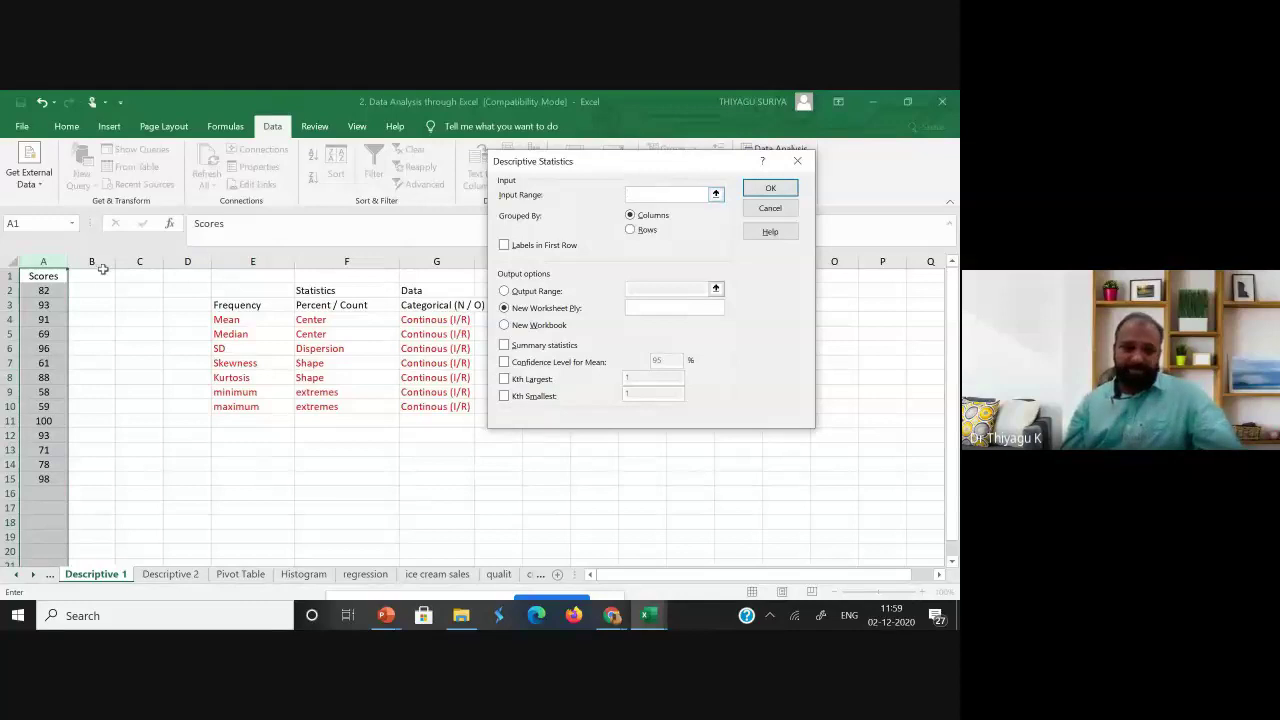
Set the Descriptive Statistics input range to $A$1:$A$15 with labels in the first row, and the output range to $E$15.
left_click_drag(43, 276, 44, 479)
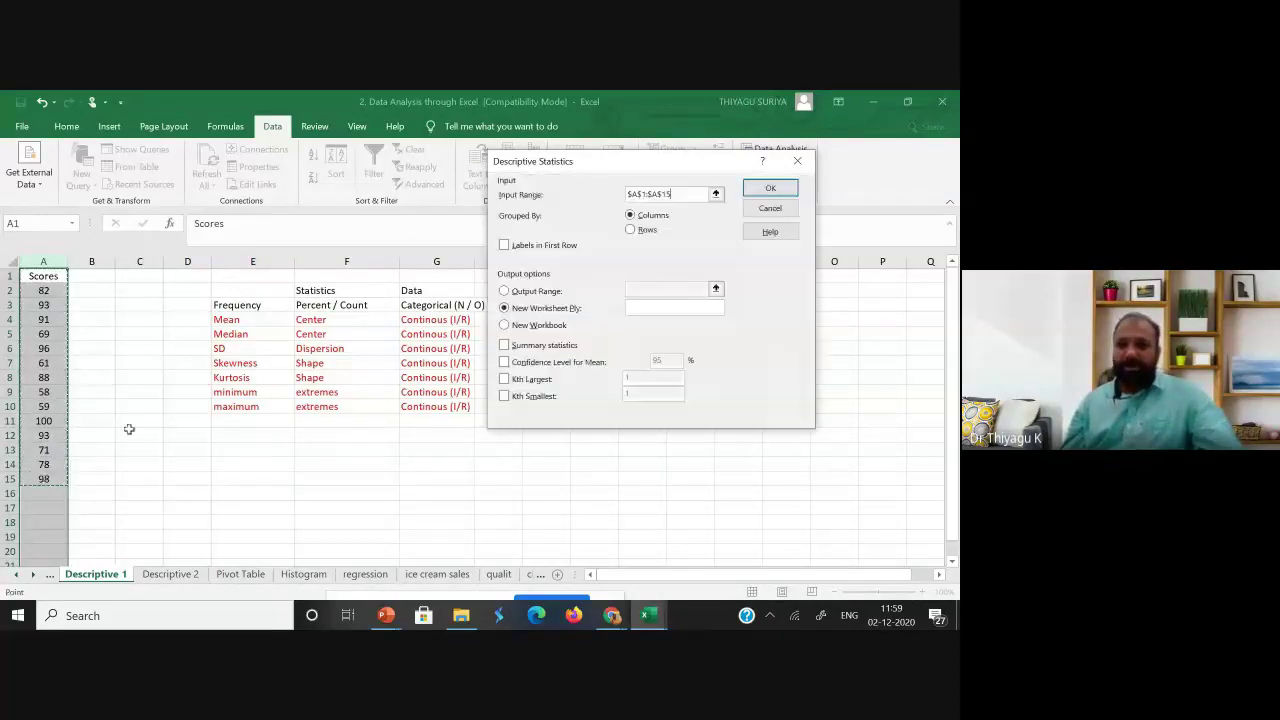
left_click(528, 254)
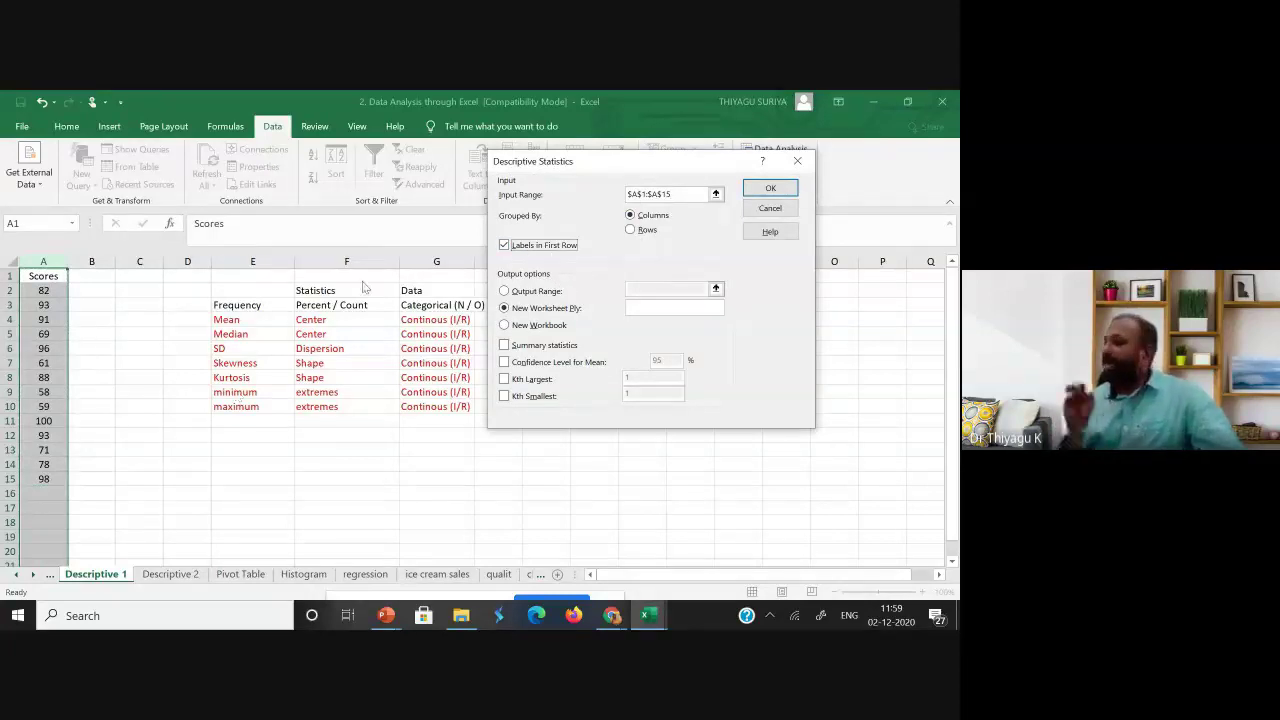
left_click(504, 291)
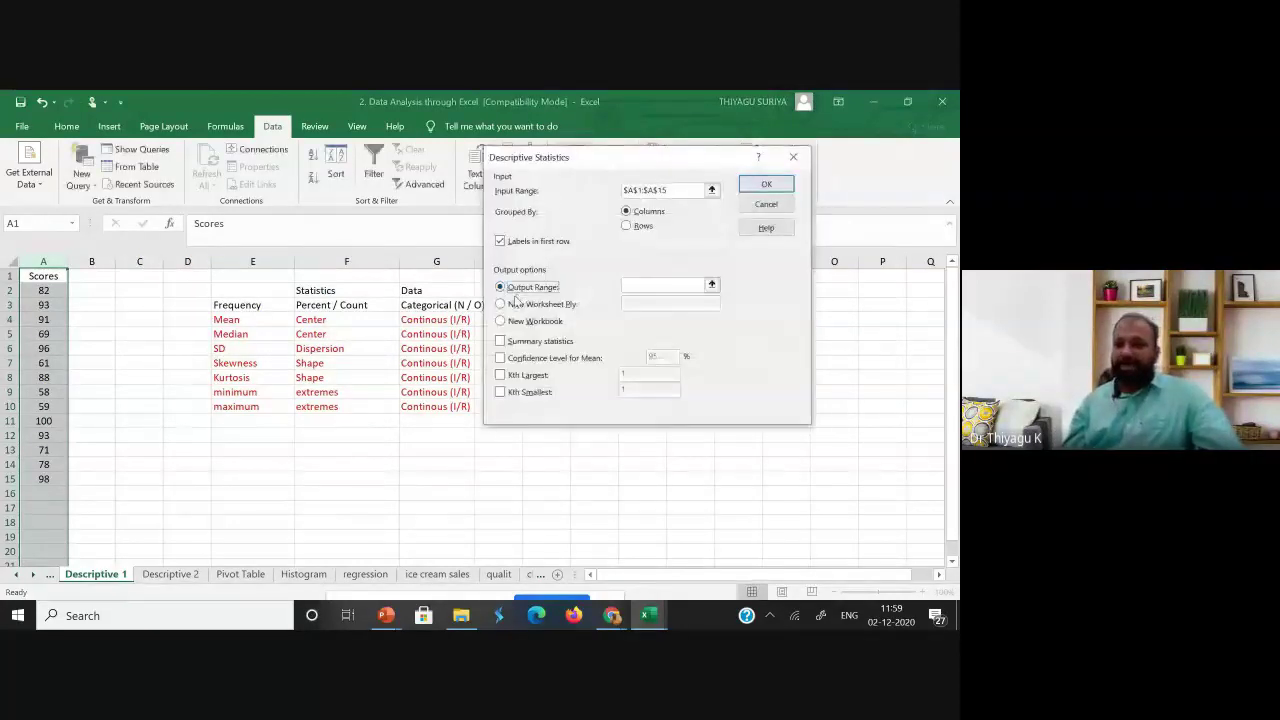
left_click(641, 287)
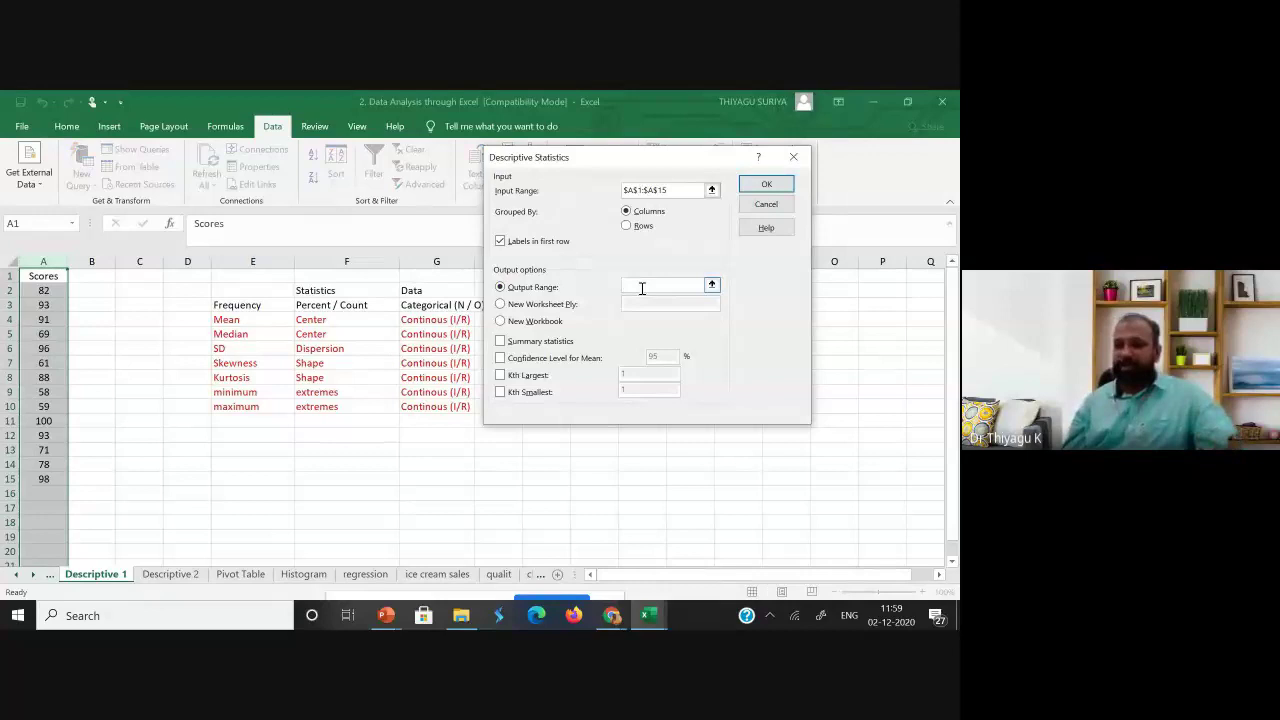
left_click(243, 479)
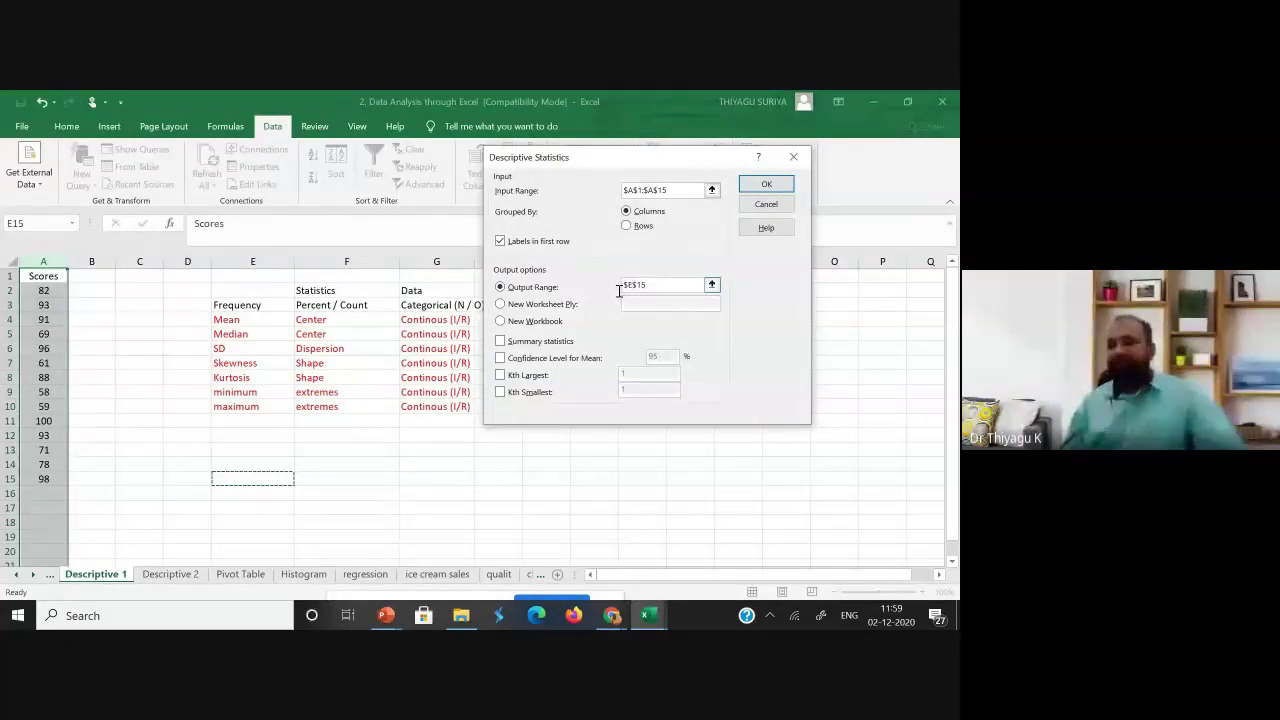
left_click(655, 285)
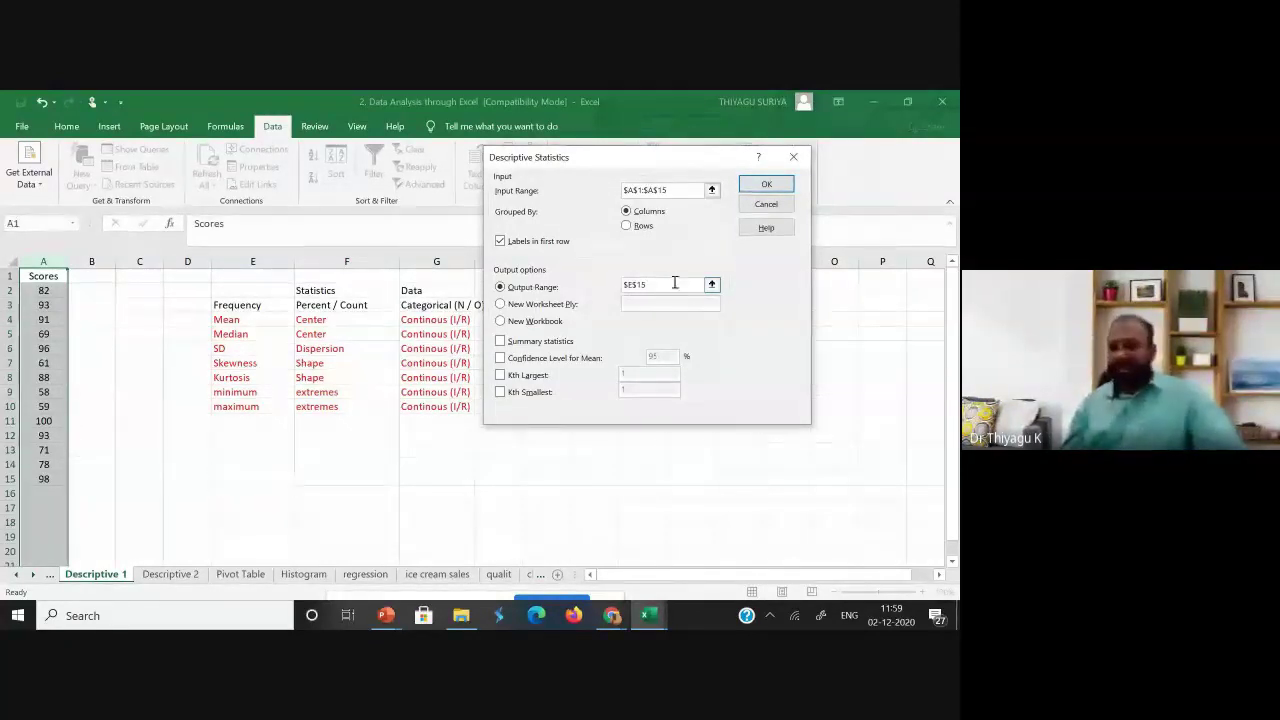
Include summary statistics, generate the output table for Scores, and widen columns E and F to fit its labels and values.
left_click(549, 344)
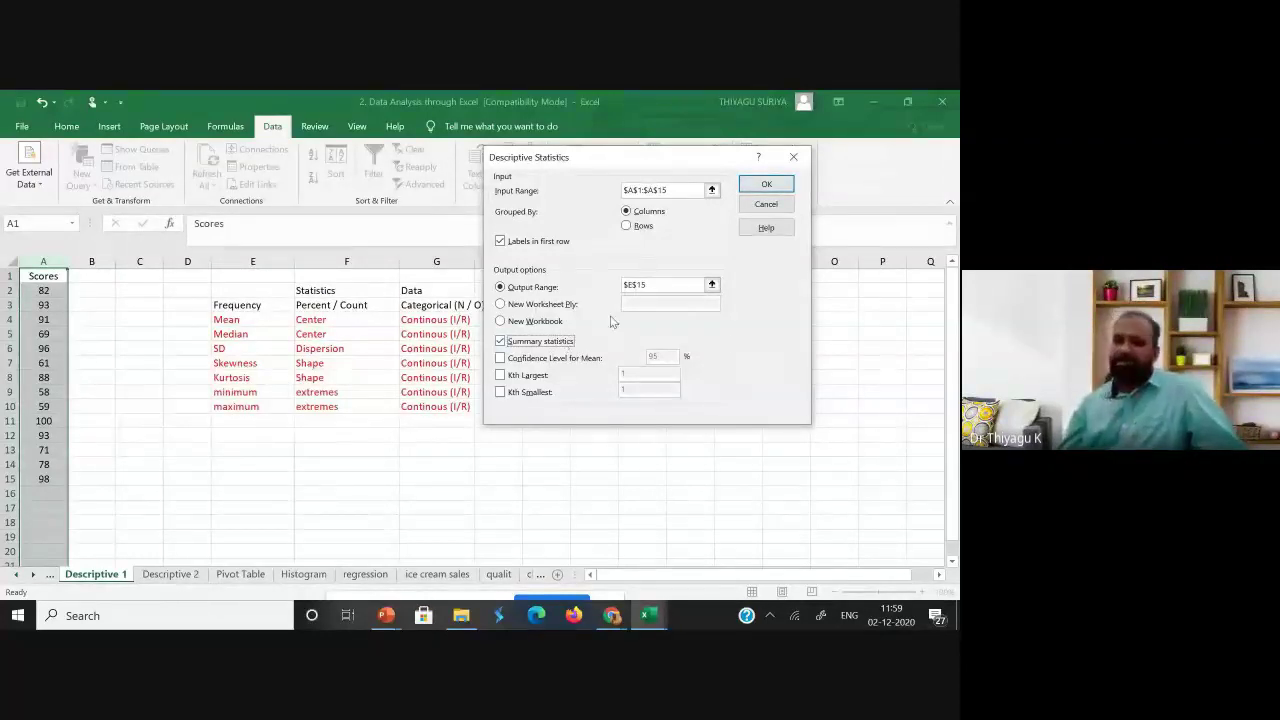
left_click(758, 189)
left_click_drag(401, 262, 447, 262)
left_click_drag(298, 268, 318, 268)
Examine the list of statistics in the generated Scores table, from Mean to Count.
scroll(497, 357, "down", 1)
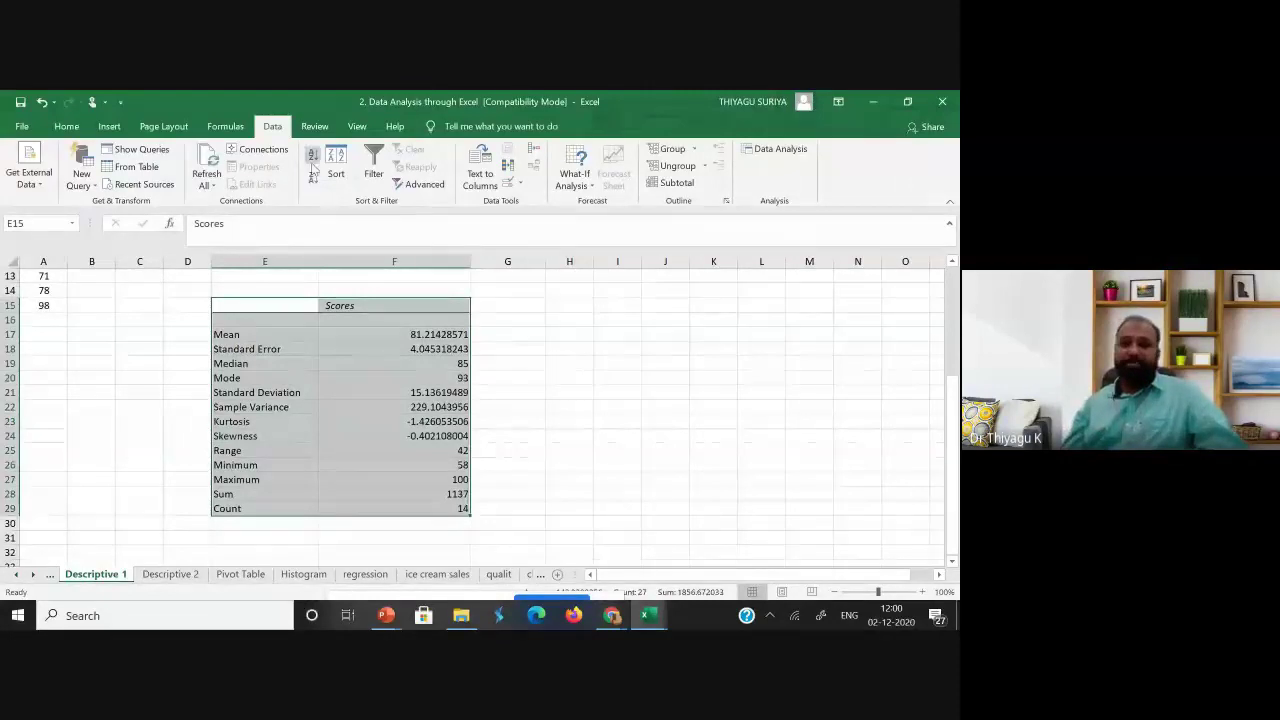
left_click(262, 352)
left_click(258, 364)
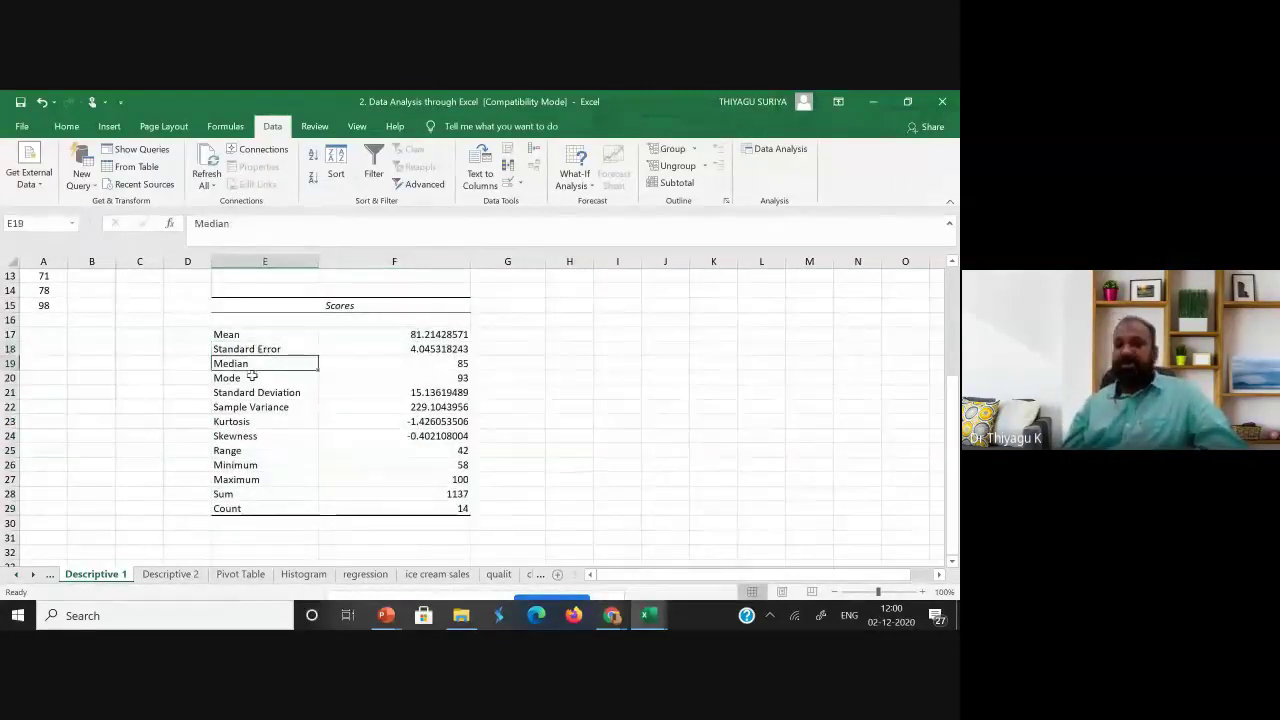
left_click(257, 374)
left_click_drag(263, 320, 263, 507)
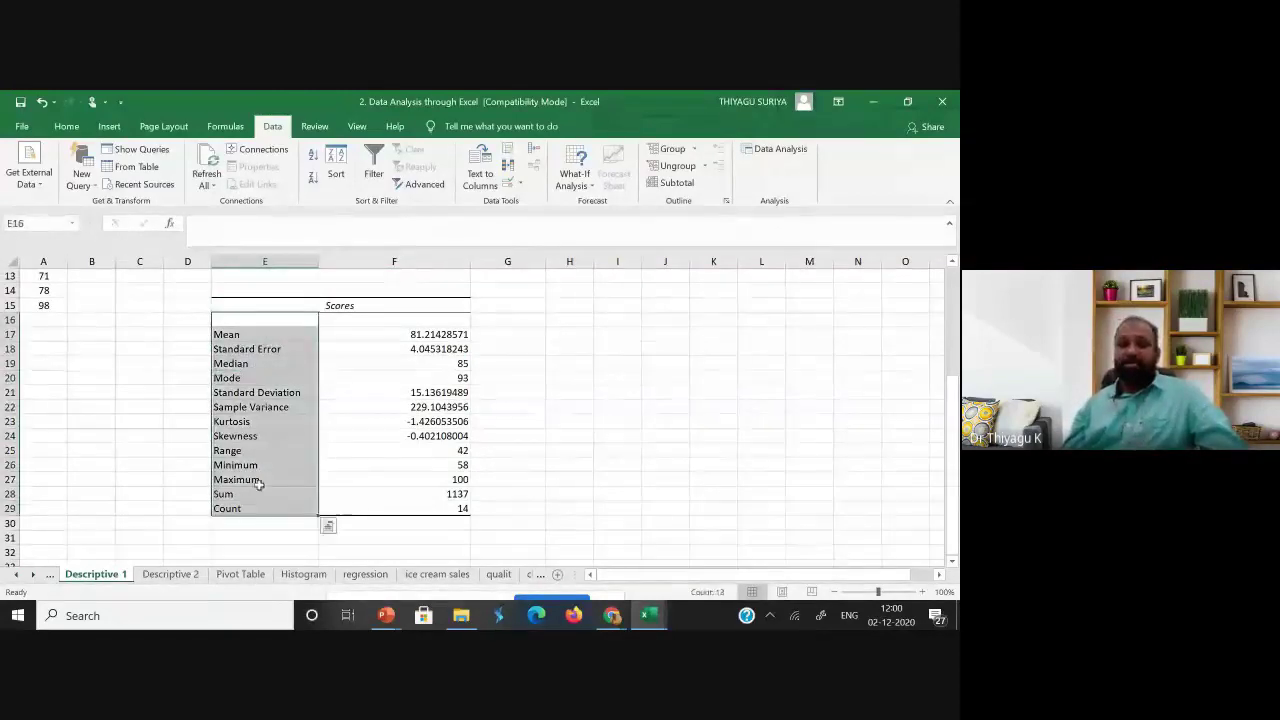
left_click(238, 130)
left_click(362, 170)
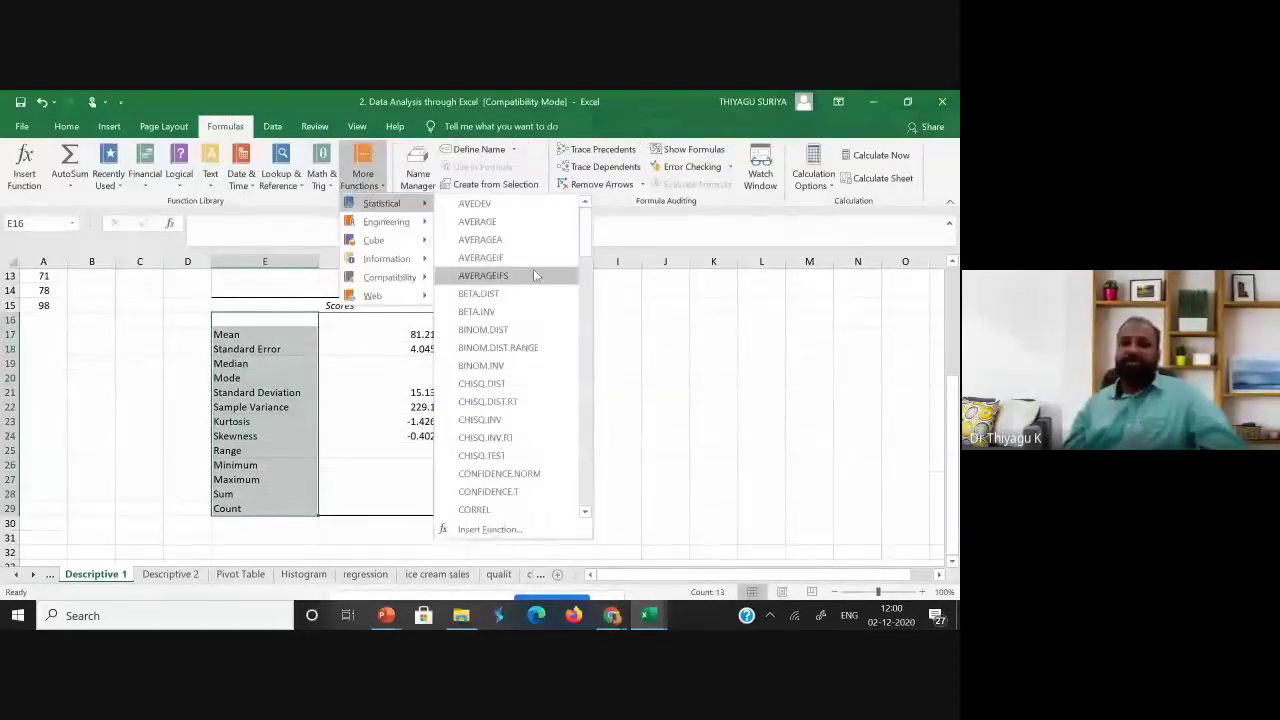
left_click(505, 228)
type("=AVERAGE(")
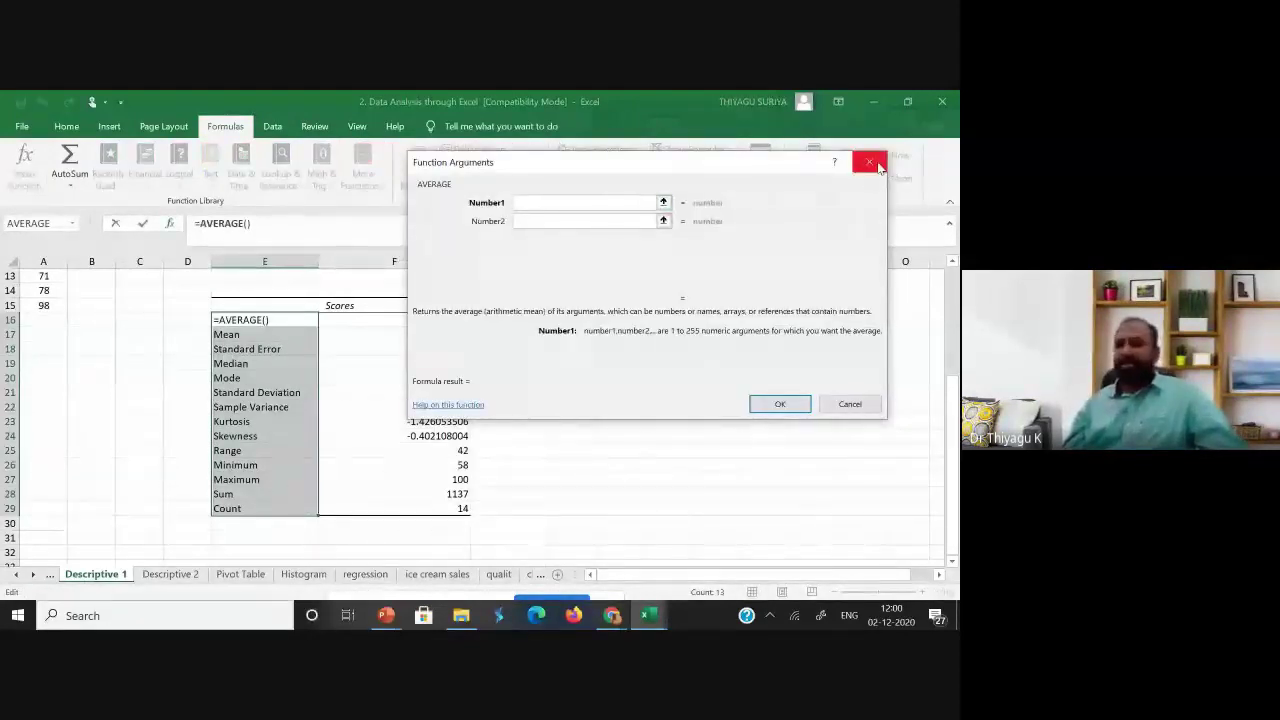
left_click(876, 165)
left_click(748, 374)
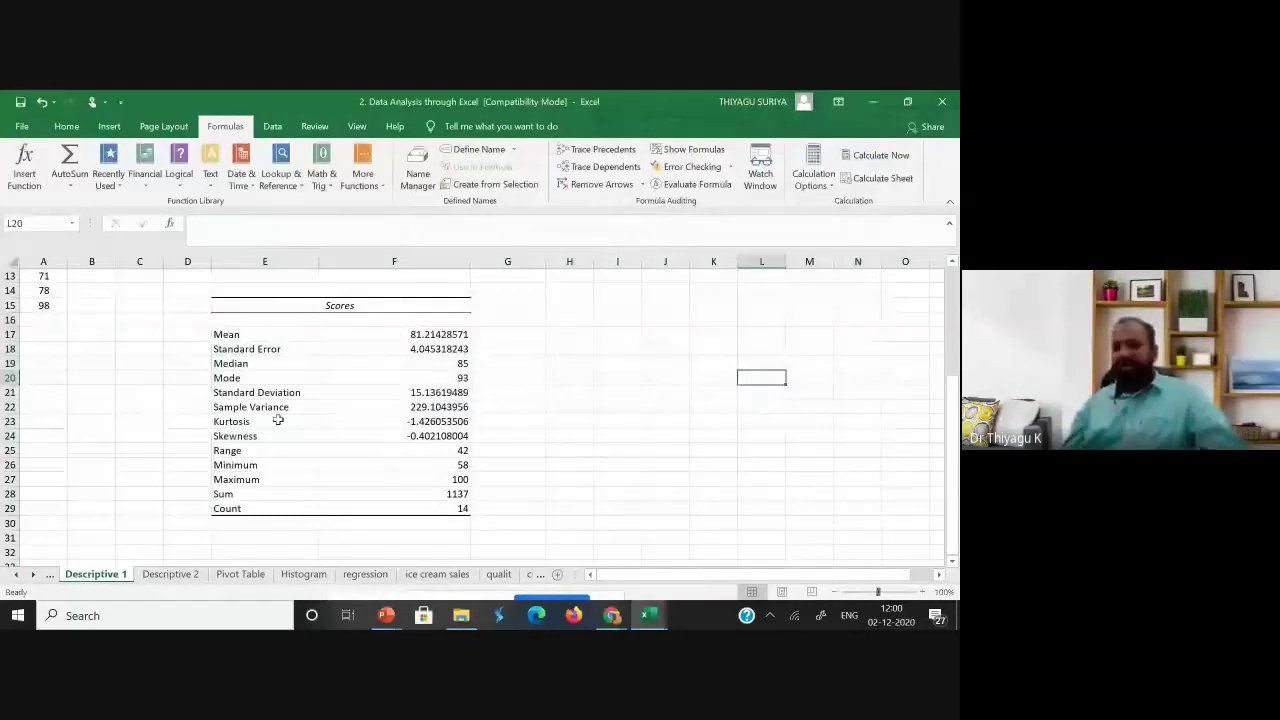
Review the complete Scores summary block, labels and values, in E15:F29.
left_click_drag(249, 303, 464, 509)
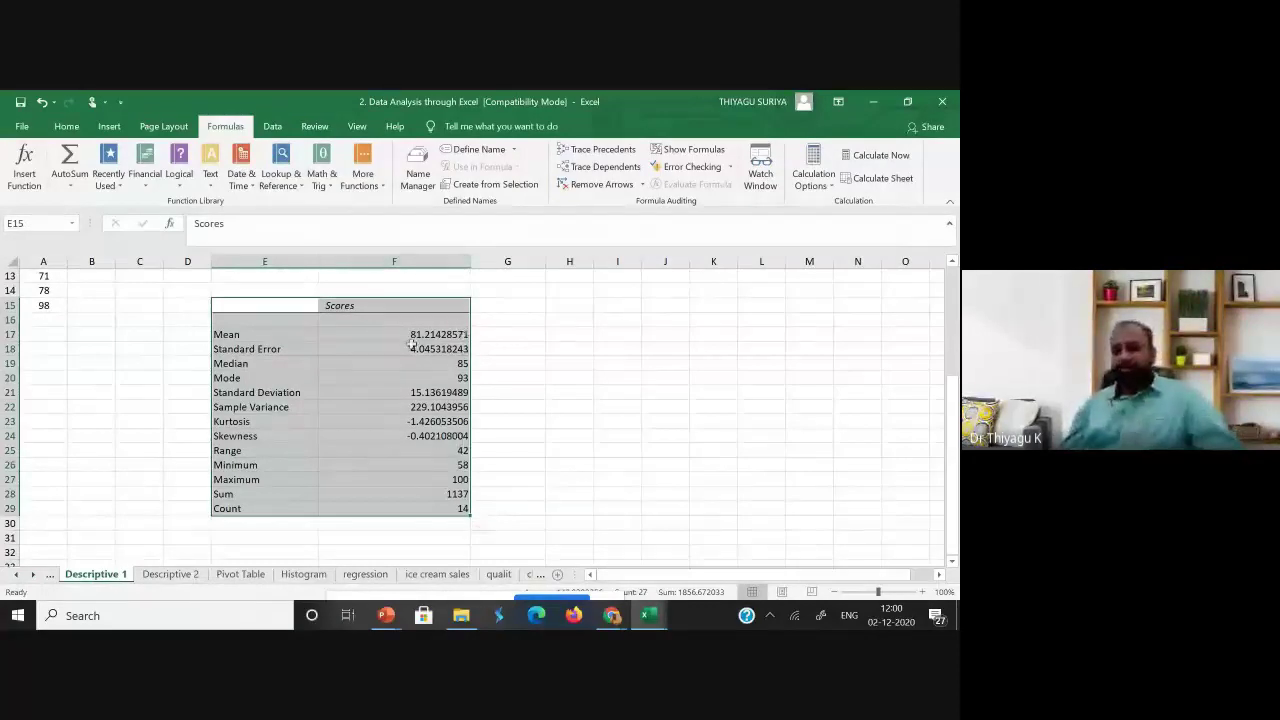
scroll(450, 360, "up", 2)
scroll(437, 383, "down", 1)
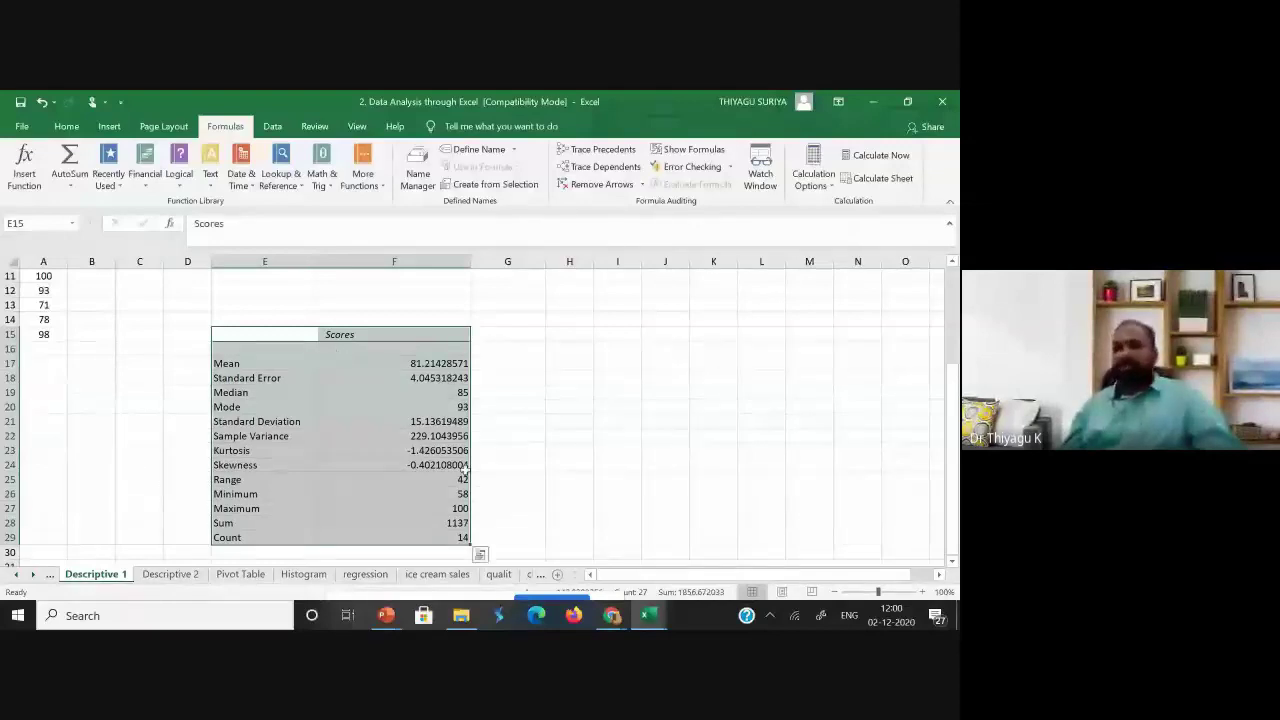
scroll(383, 343, "down", 1)
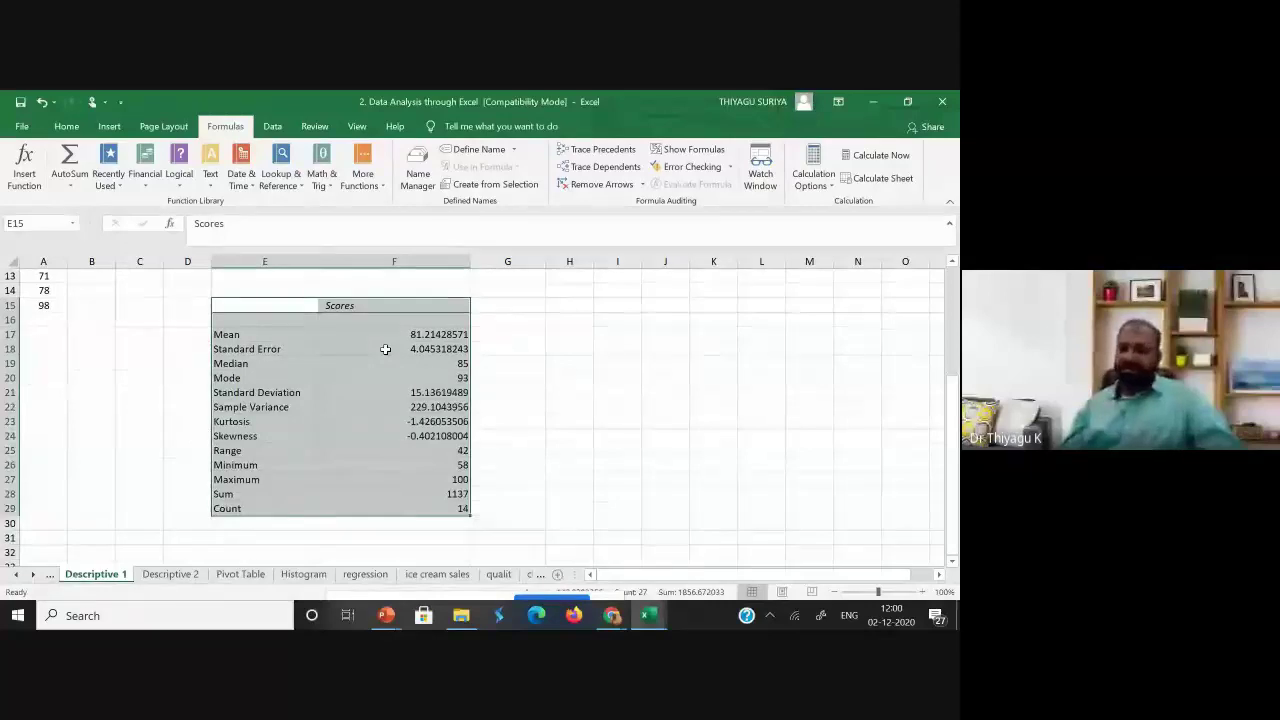
left_click_drag(228, 333, 419, 508)
left_click(714, 405)
Narrow column F slightly and give the Mean label and value in E17:F17 a custom red font color.
left_click_drag(470, 261, 452, 262)
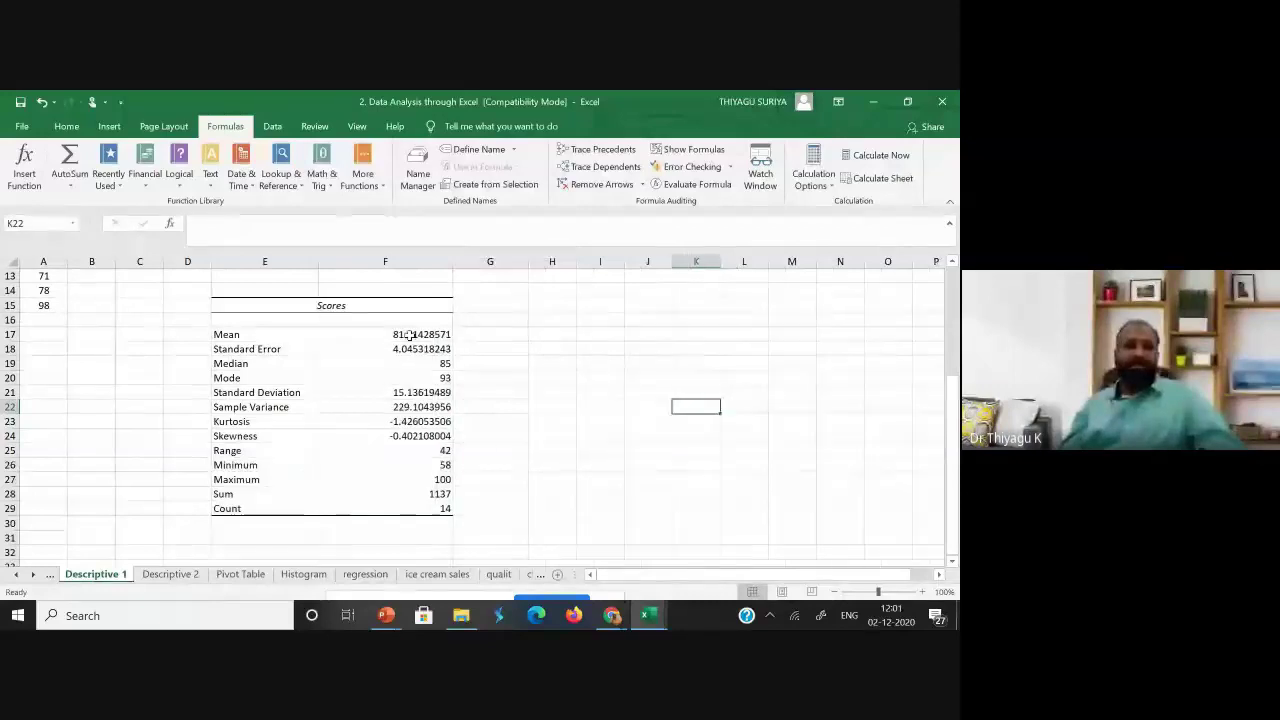
left_click_drag(265, 335, 390, 335)
left_click(66, 126)
left_click(212, 178)
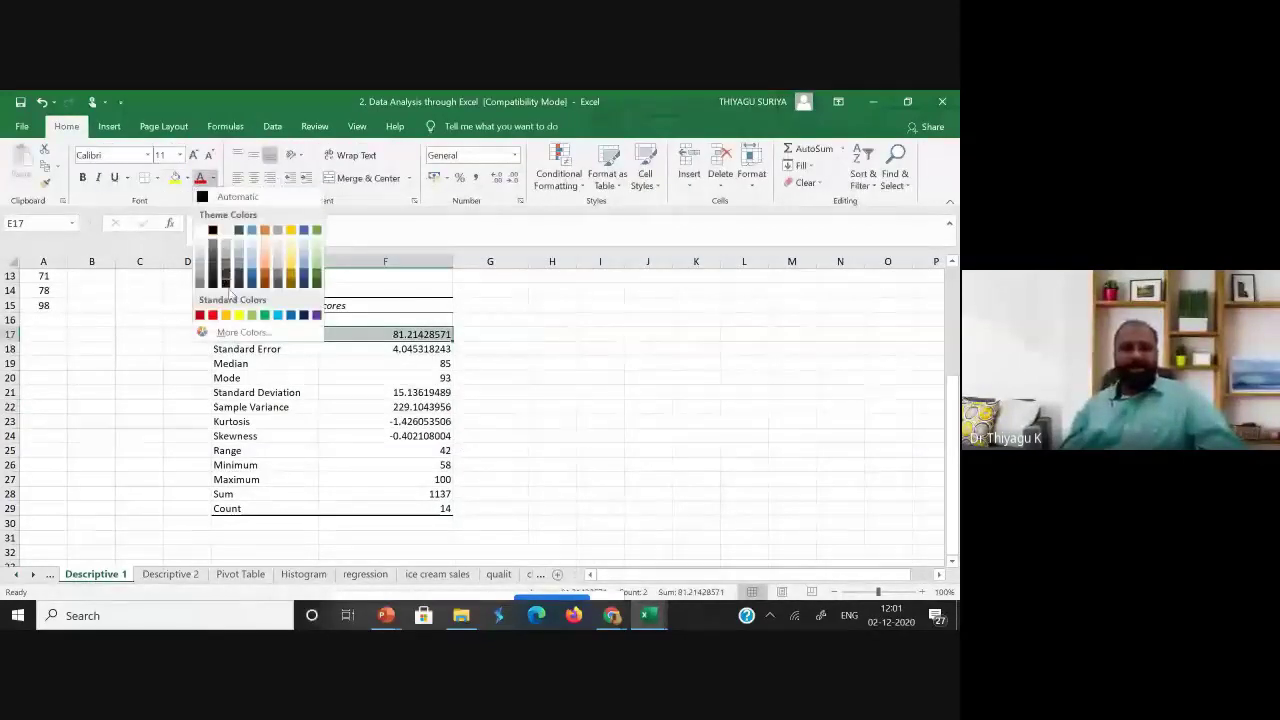
left_click(243, 331)
left_click(619, 275)
left_click(638, 268)
left_click(720, 200)
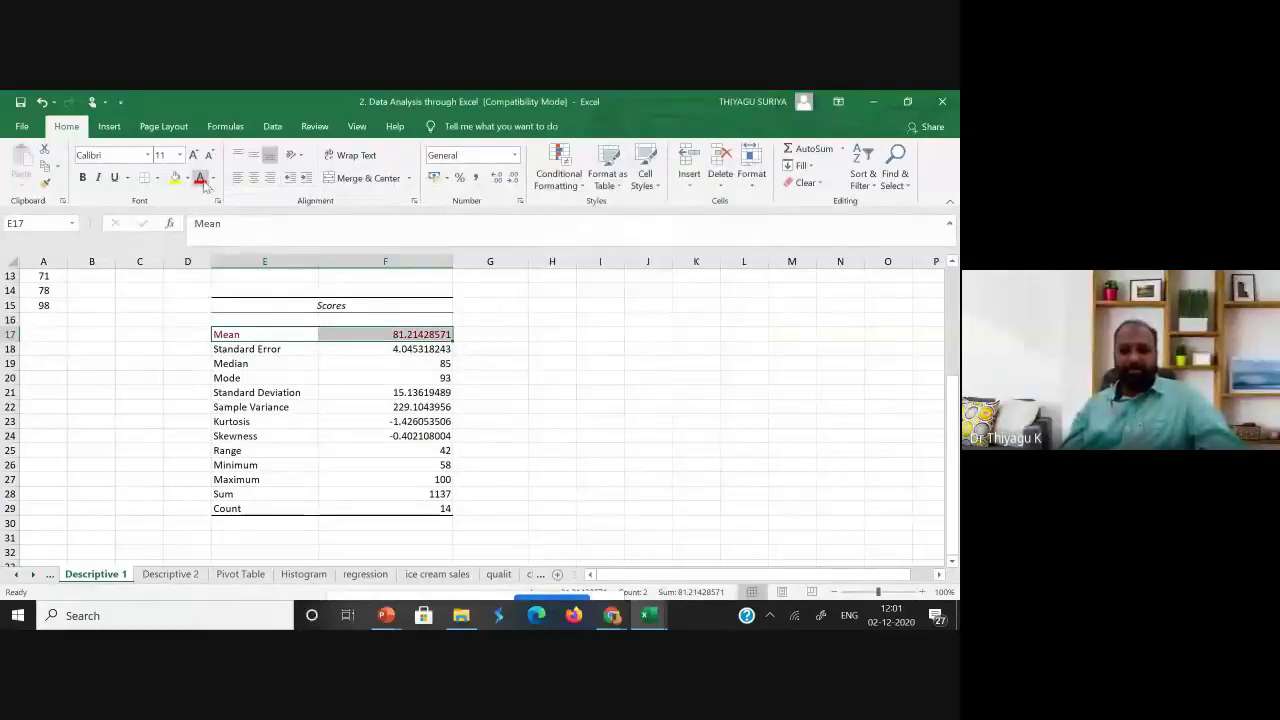
left_click(482, 335)
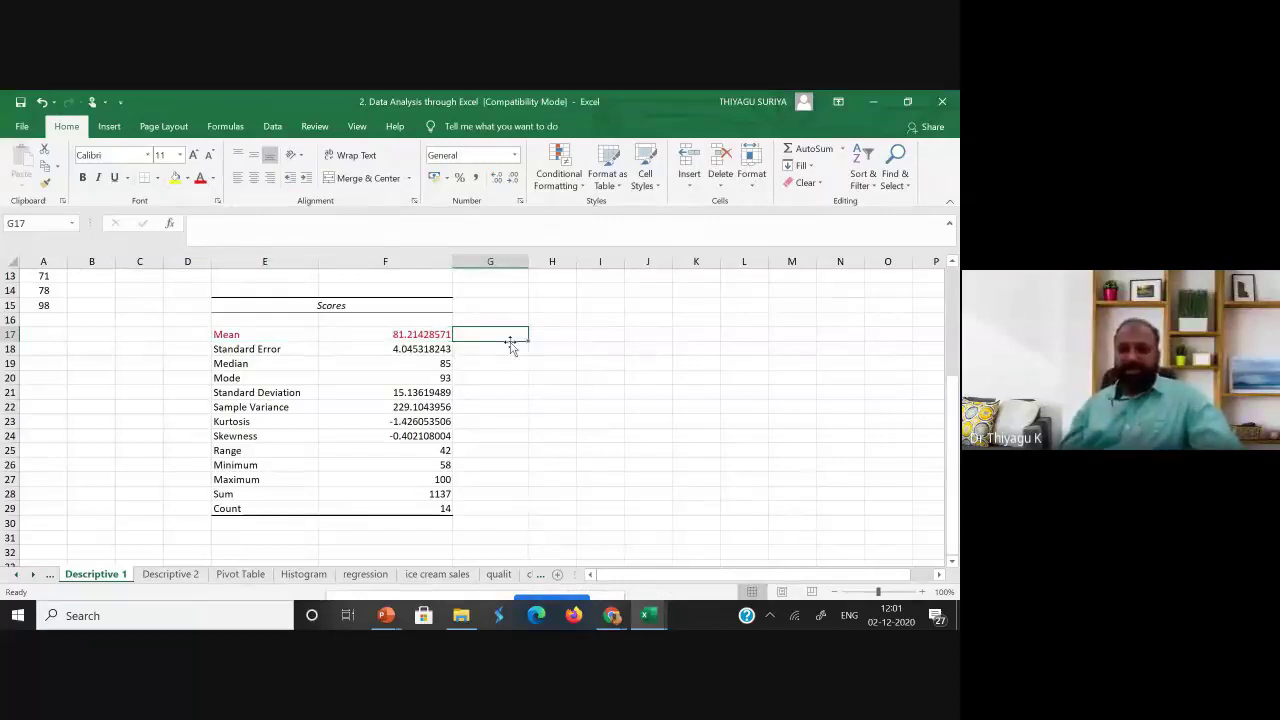
Add the note "average" in G17 beside the Mean value.
left_click(438, 334)
scroll(434, 336, "up", 4)
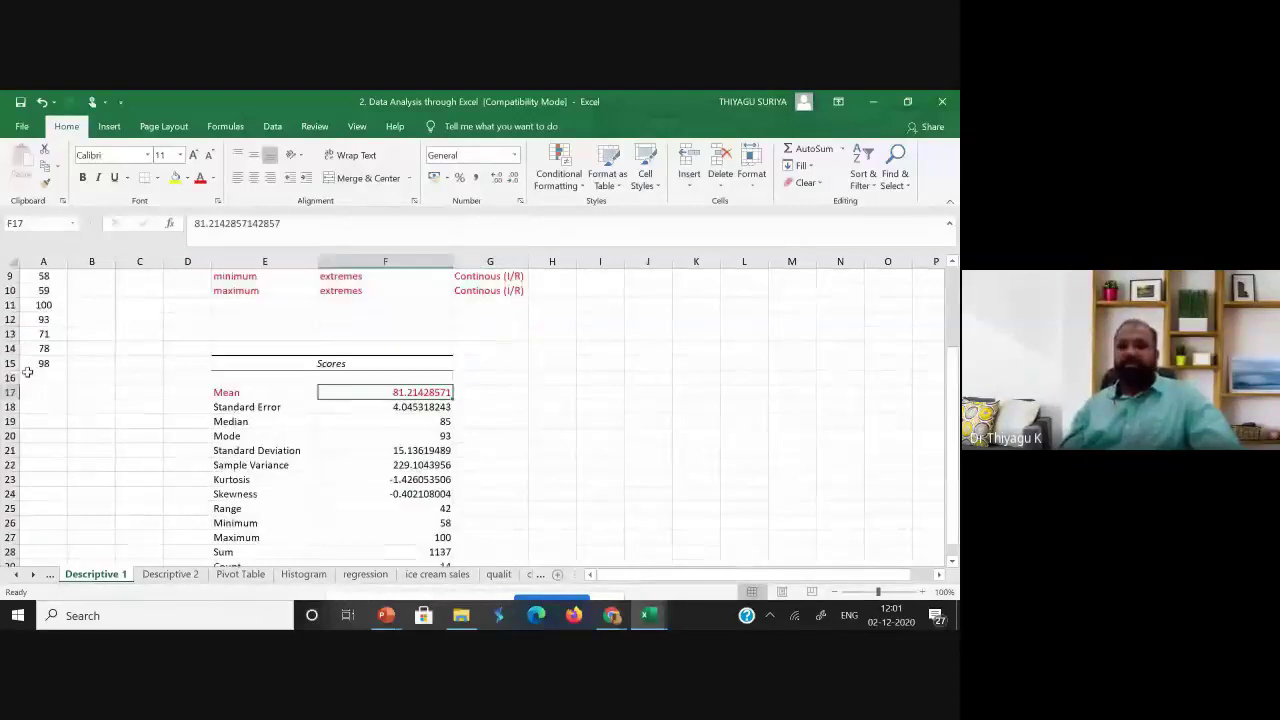
scroll(491, 466, "down", 1)
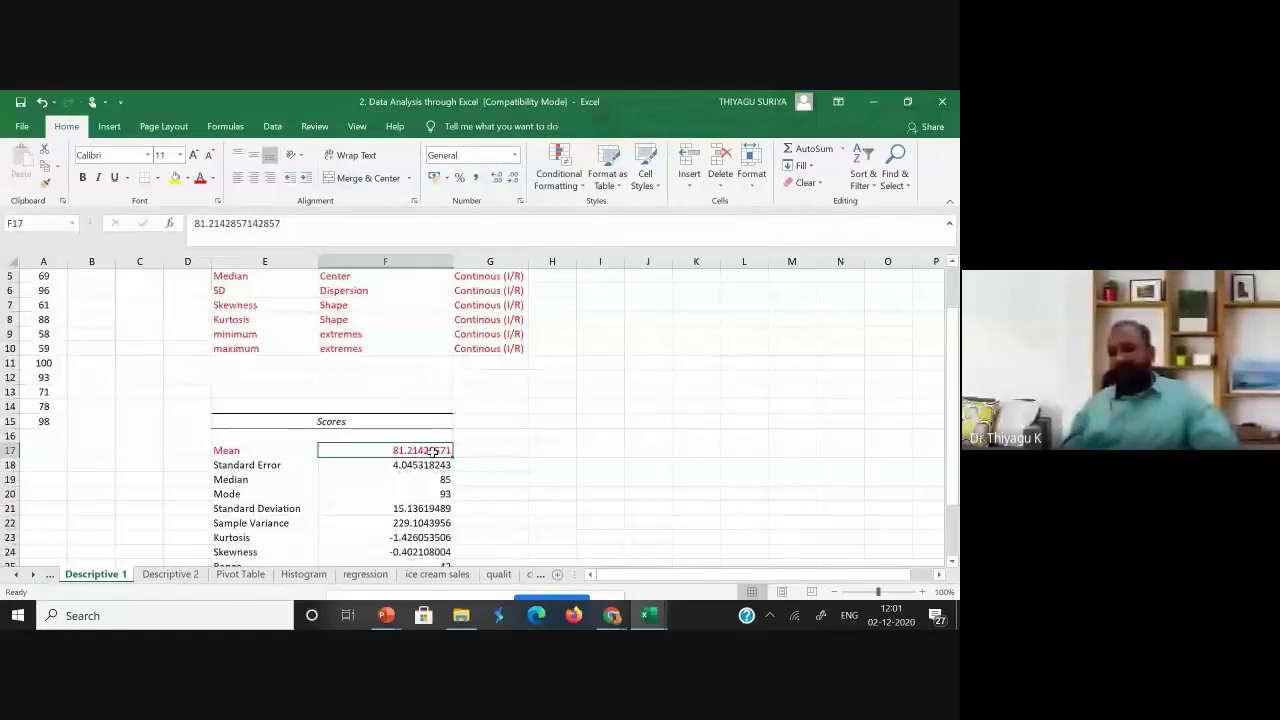
left_click(479, 451)
type("aver")
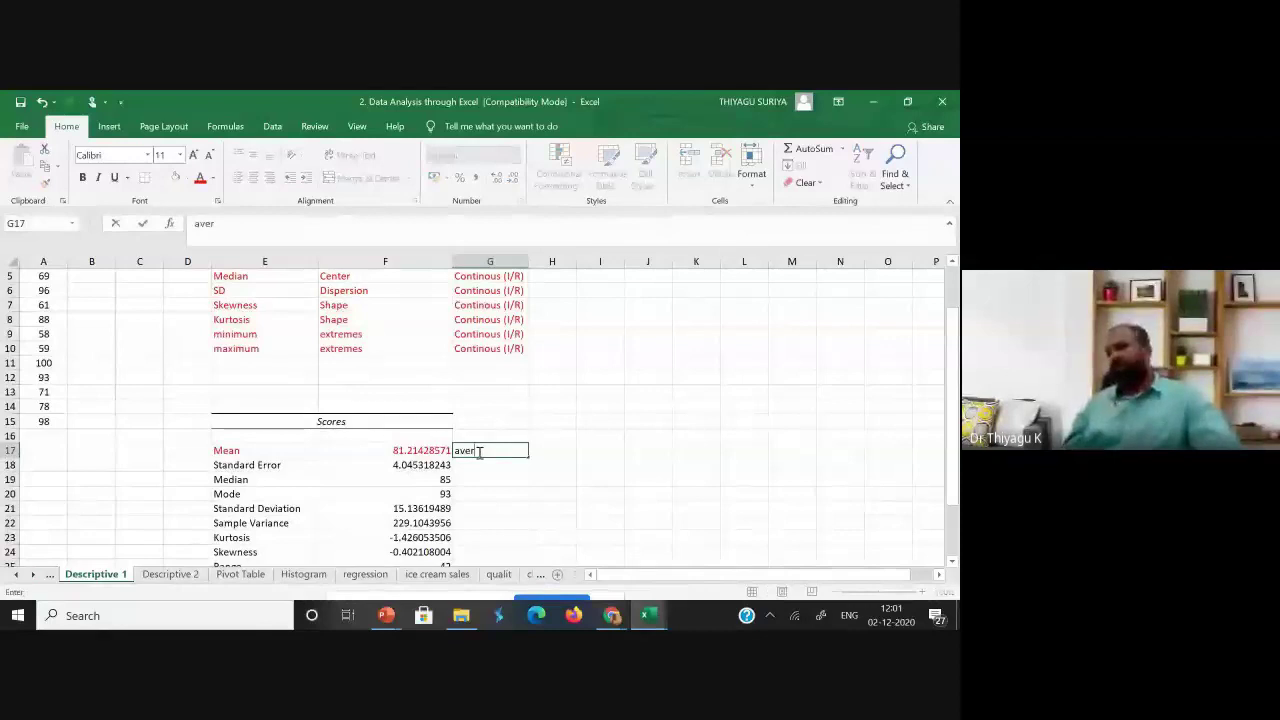
type("age")
key("Return")
scroll(514, 428, "down", 1)
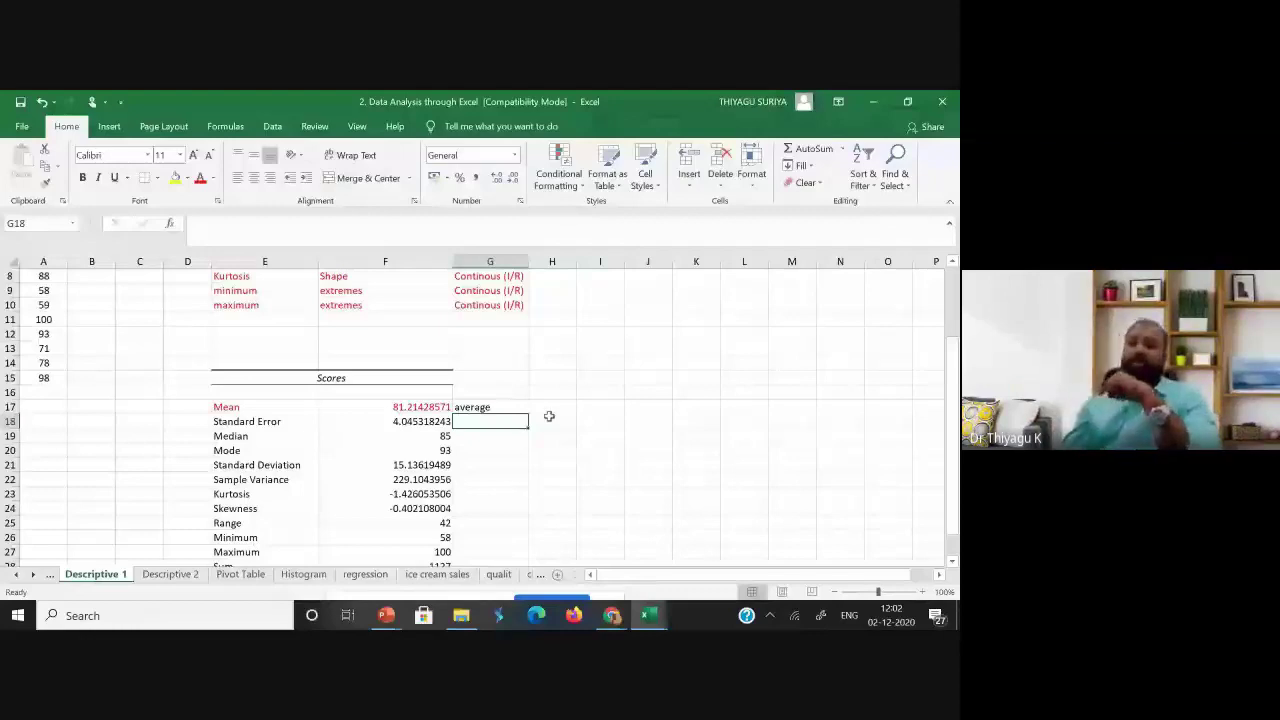
Add the note "middle" in G19 beside the Median value.
left_click(410, 425)
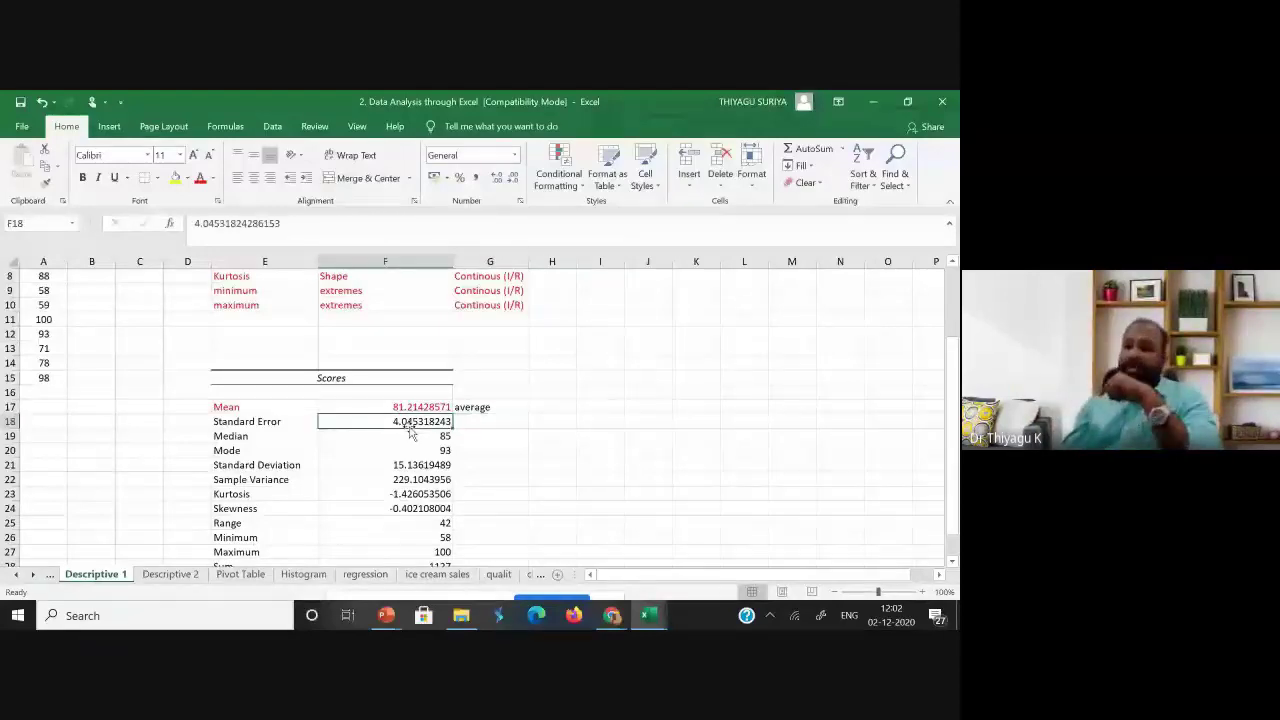
left_click(478, 437)
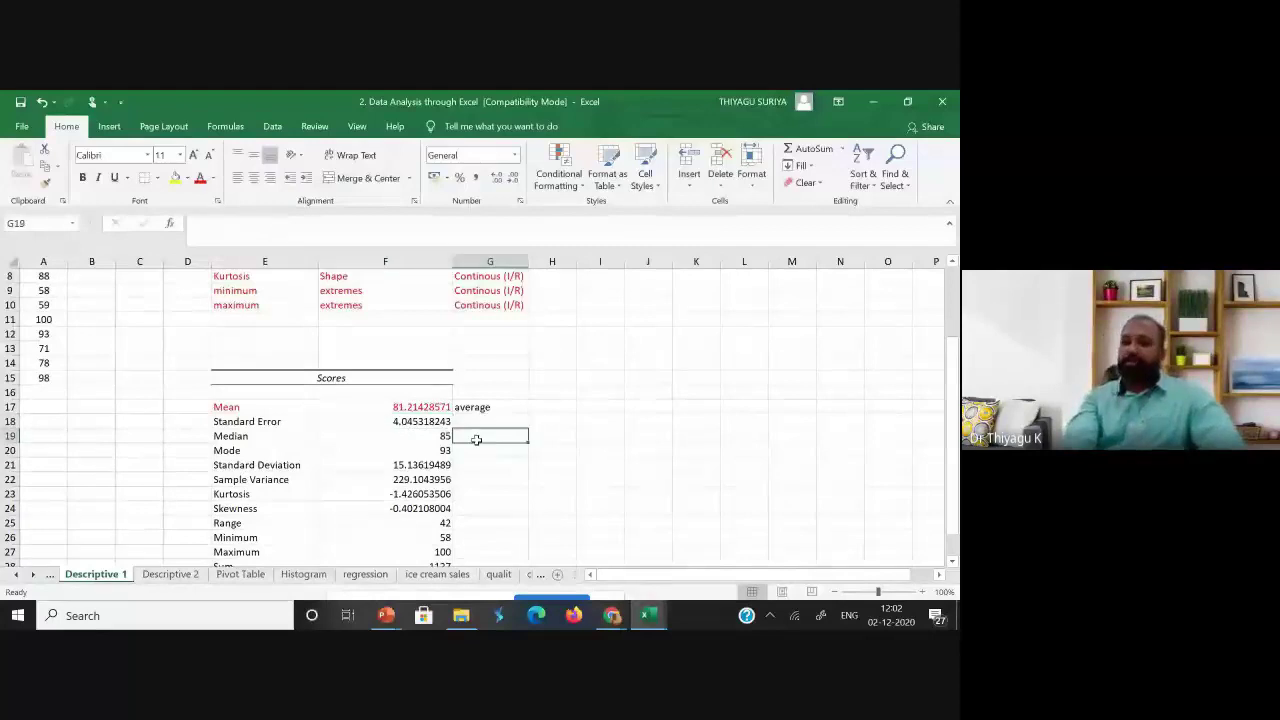
type("middle")
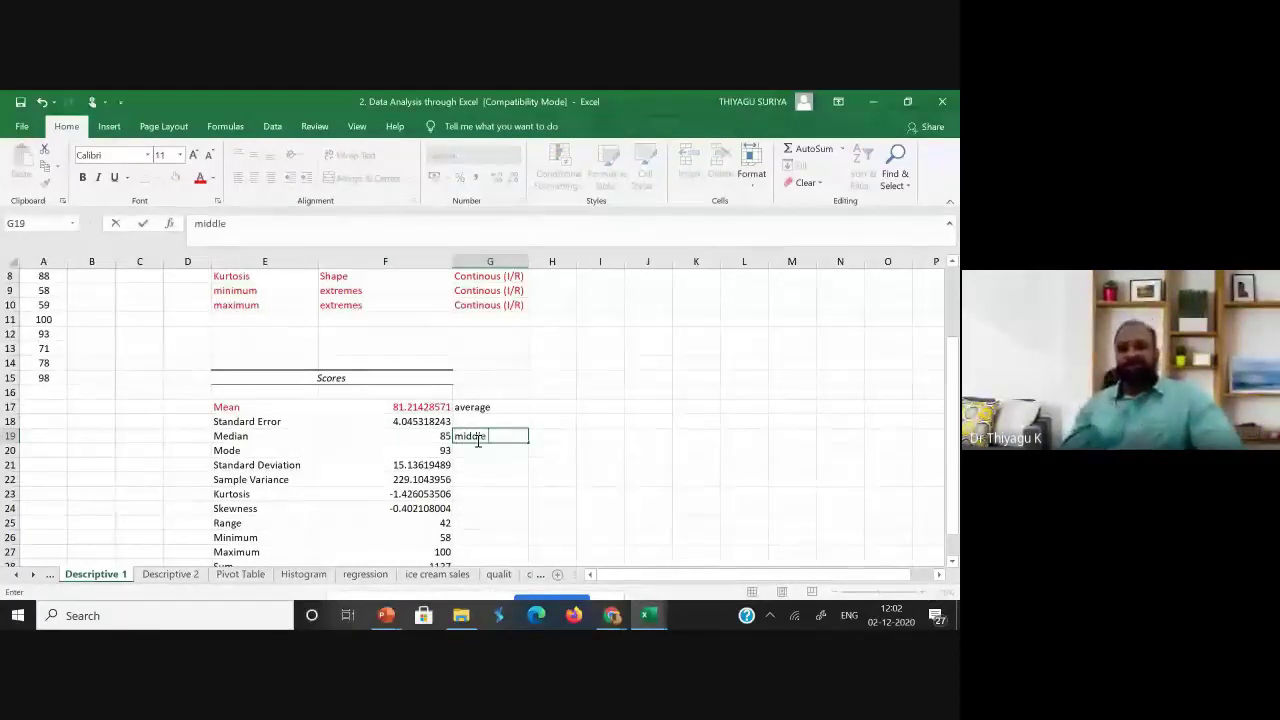
scroll(478, 441, "down", 2)
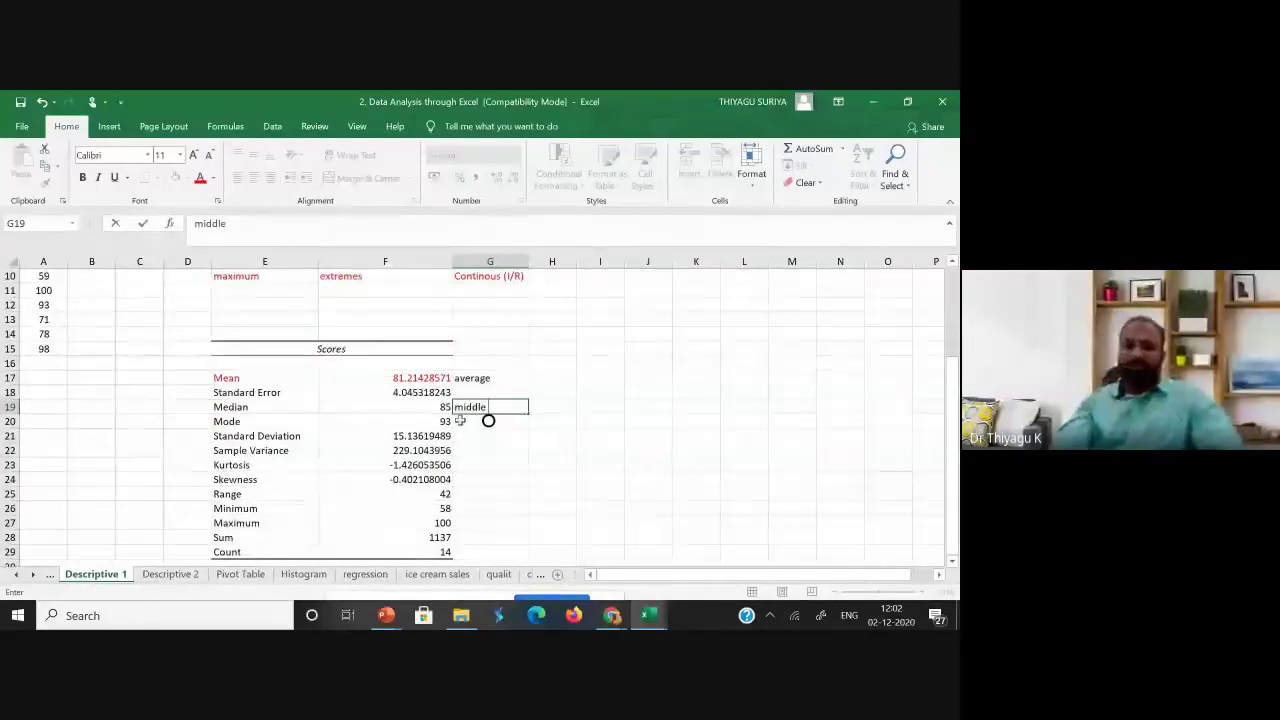
Add the note "most frequent value" in G20 beside the Mode value and widen column G to fit it.
left_click(488, 421)
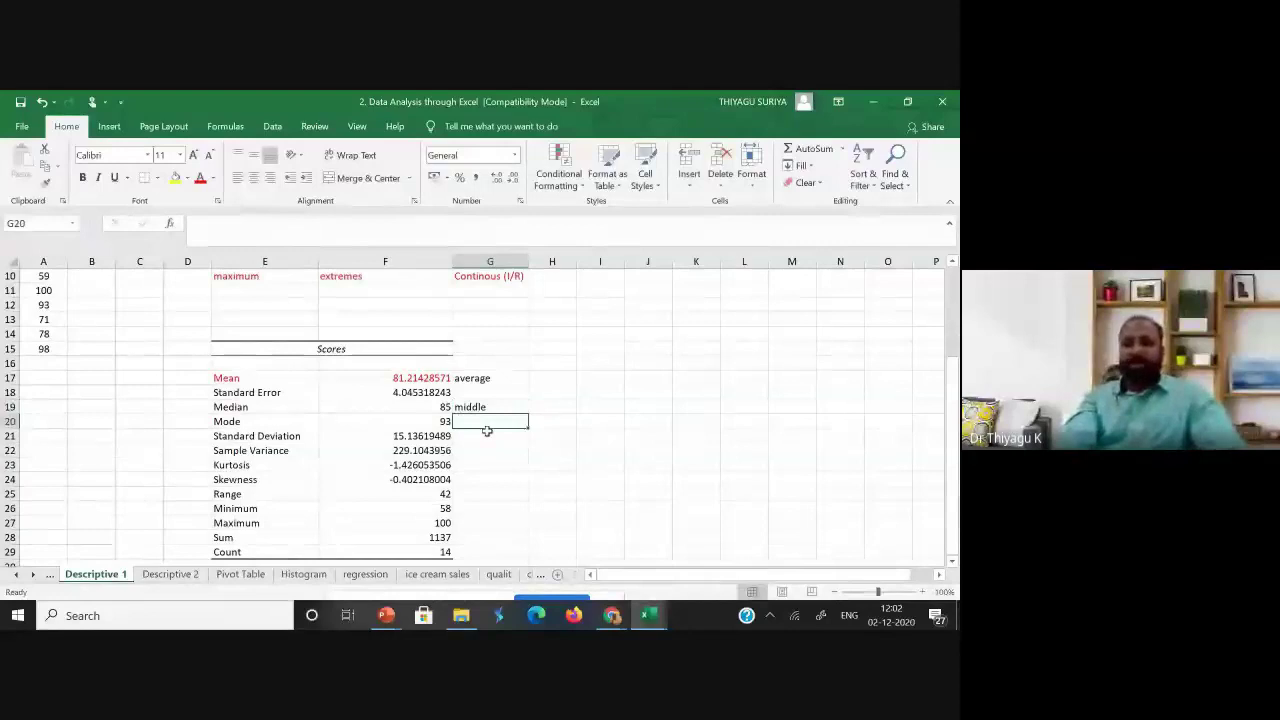
type("most frequenct")
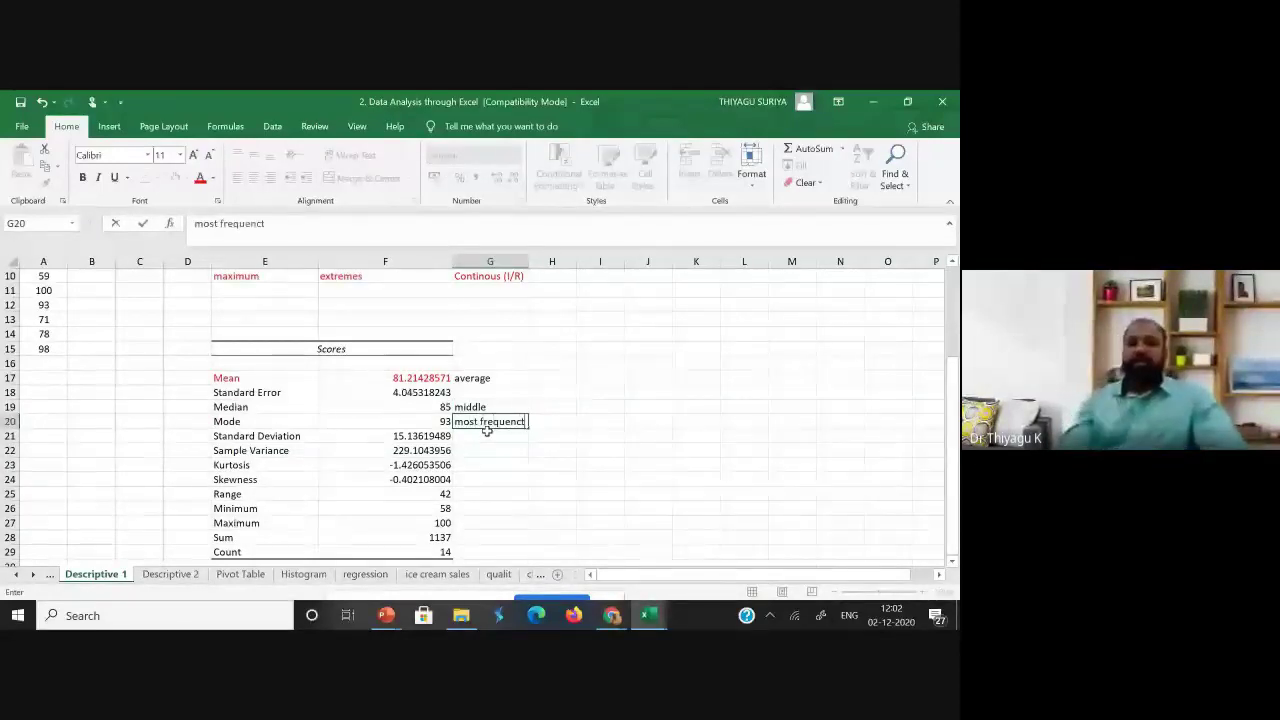
key("BackSpace")
key("BackSpace")
type("t value")
left_click(513, 274)
left_click(543, 261)
left_click_drag(529, 261, 567, 261)
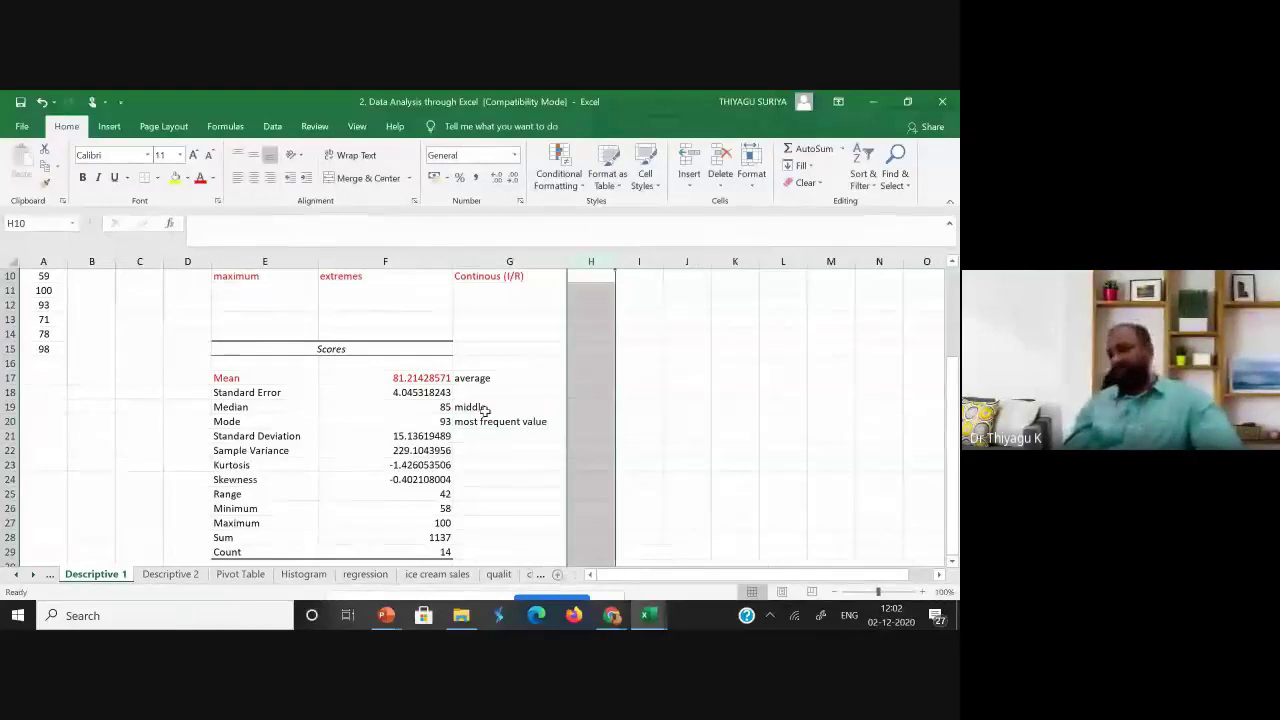
Add the note "standard deviation of the scores from the mean" in G21 beside the Standard Deviation value and widen column F.
left_click(492, 437)
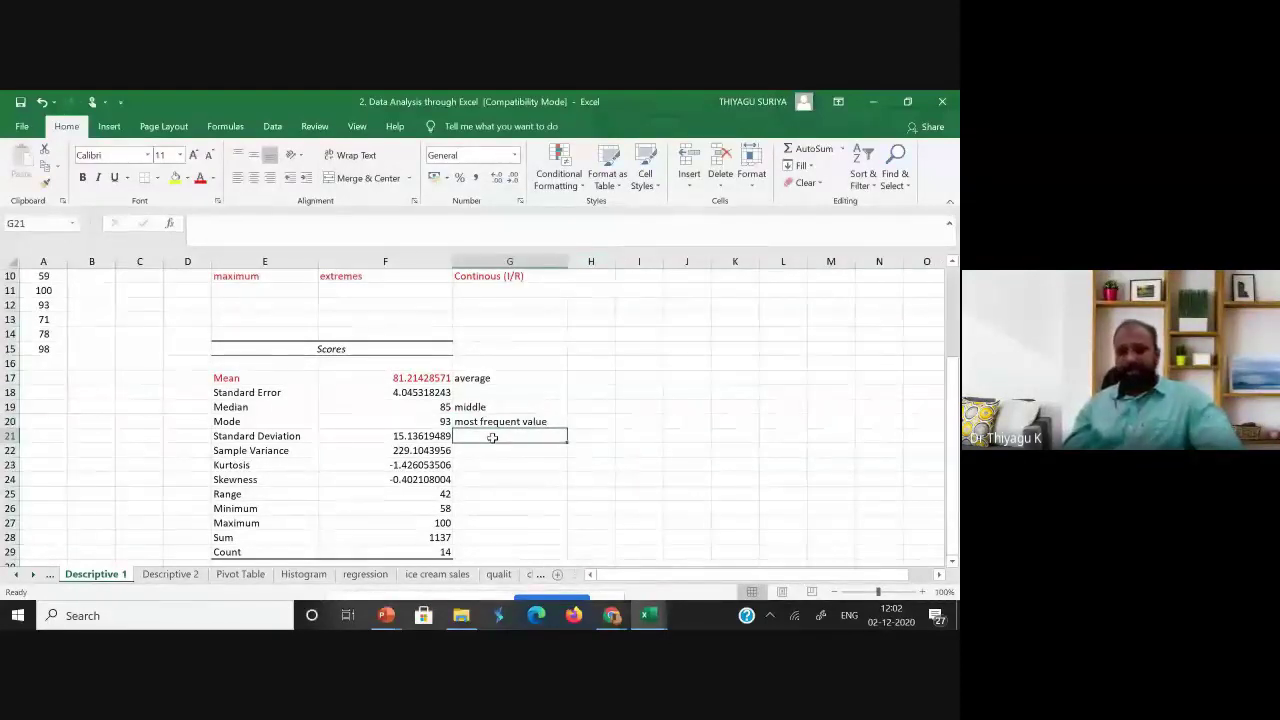
type("stan")
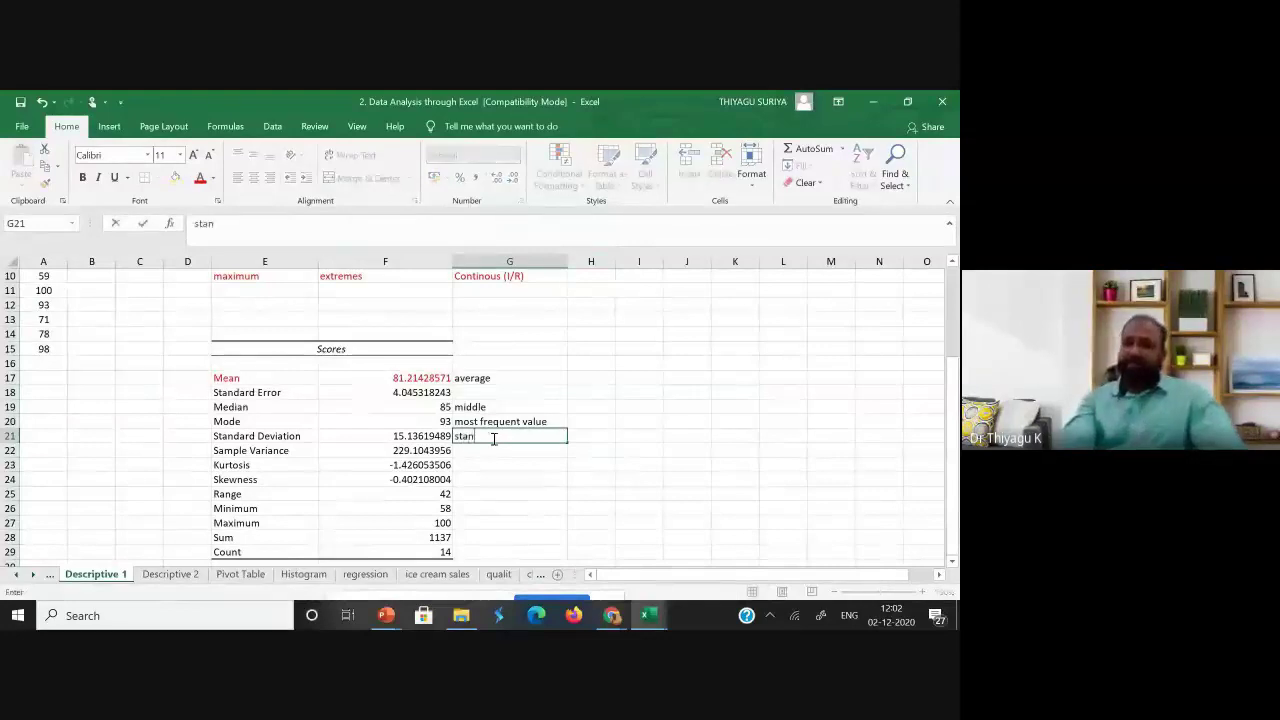
type("dar")
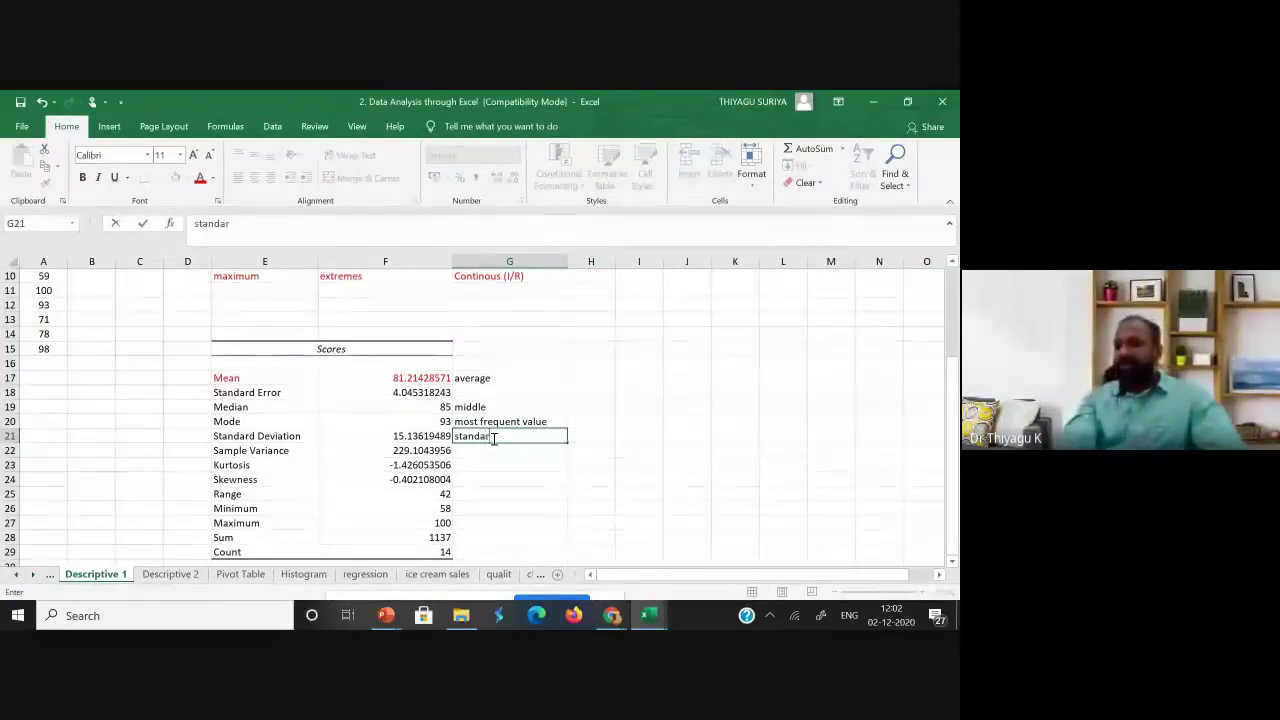
type("d deviation fo")
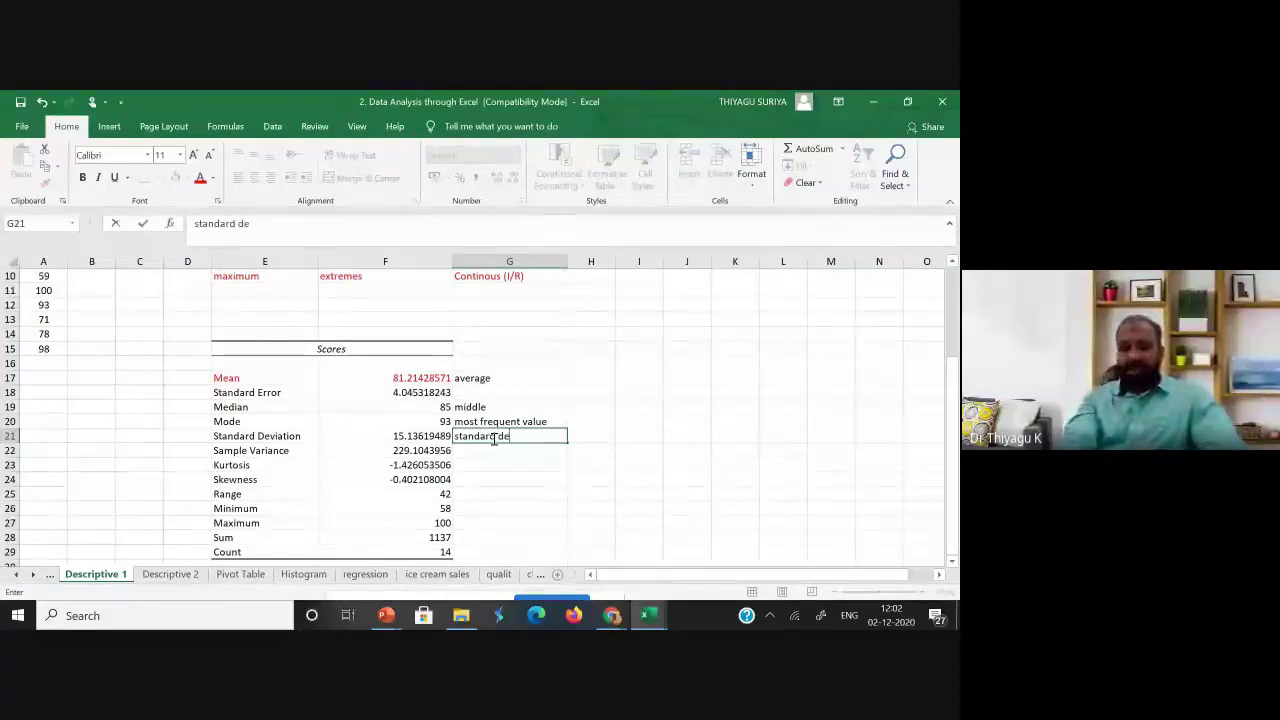
key("BackSpace")
key("BackSpace")
type("of the scores from the mean")
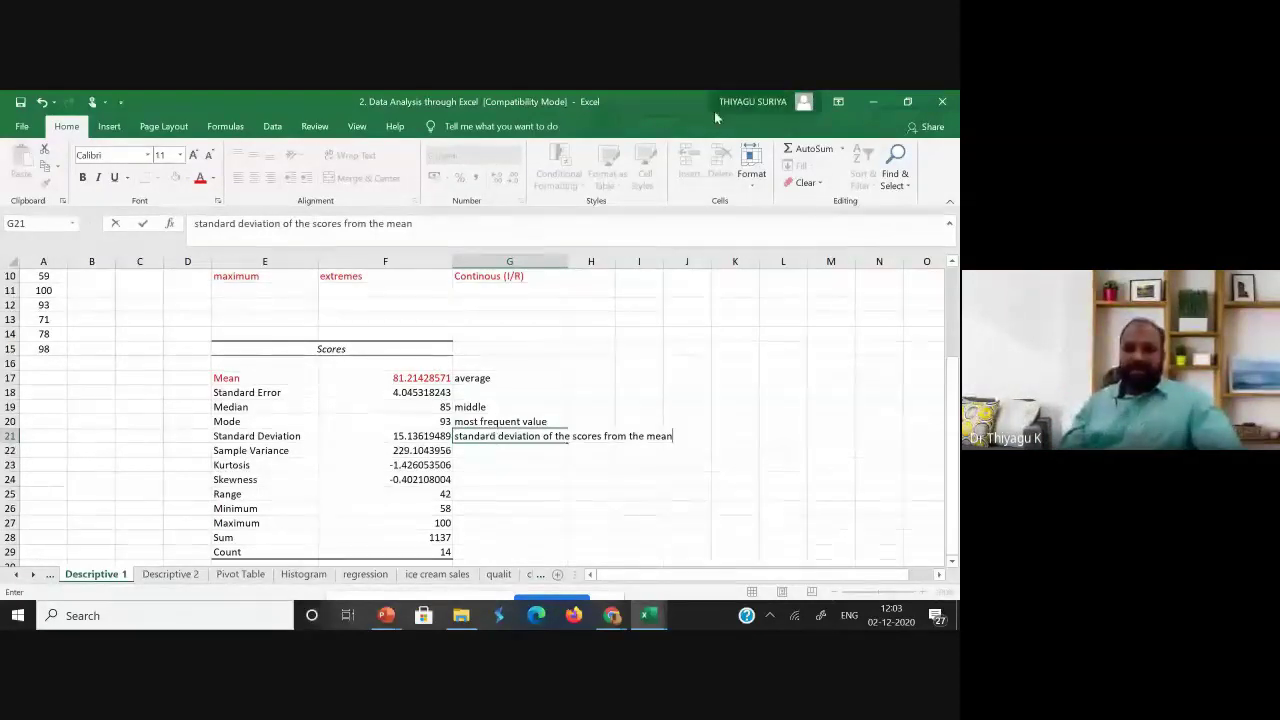
key("Left")
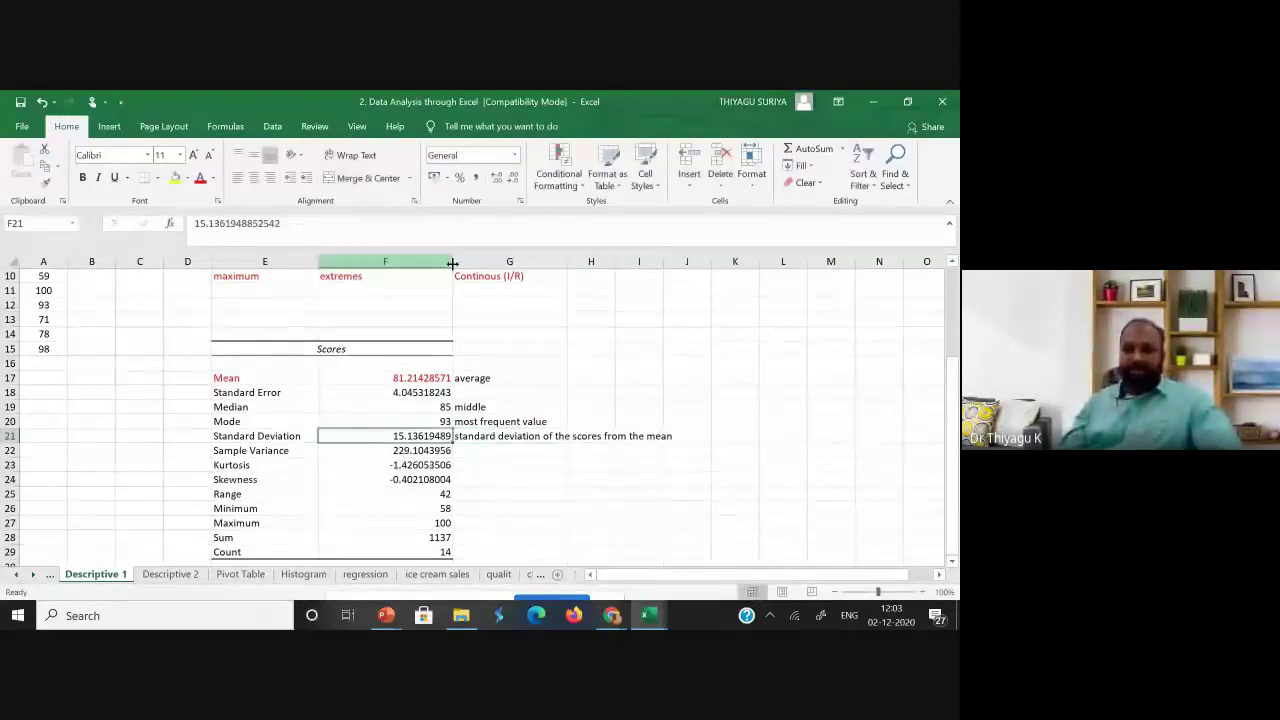
left_click_drag(452, 263, 489, 274)
left_click(434, 377)
Enter the label "Mean" in J14 and the value 81.21 beneath it in J15.
left_click(729, 349)
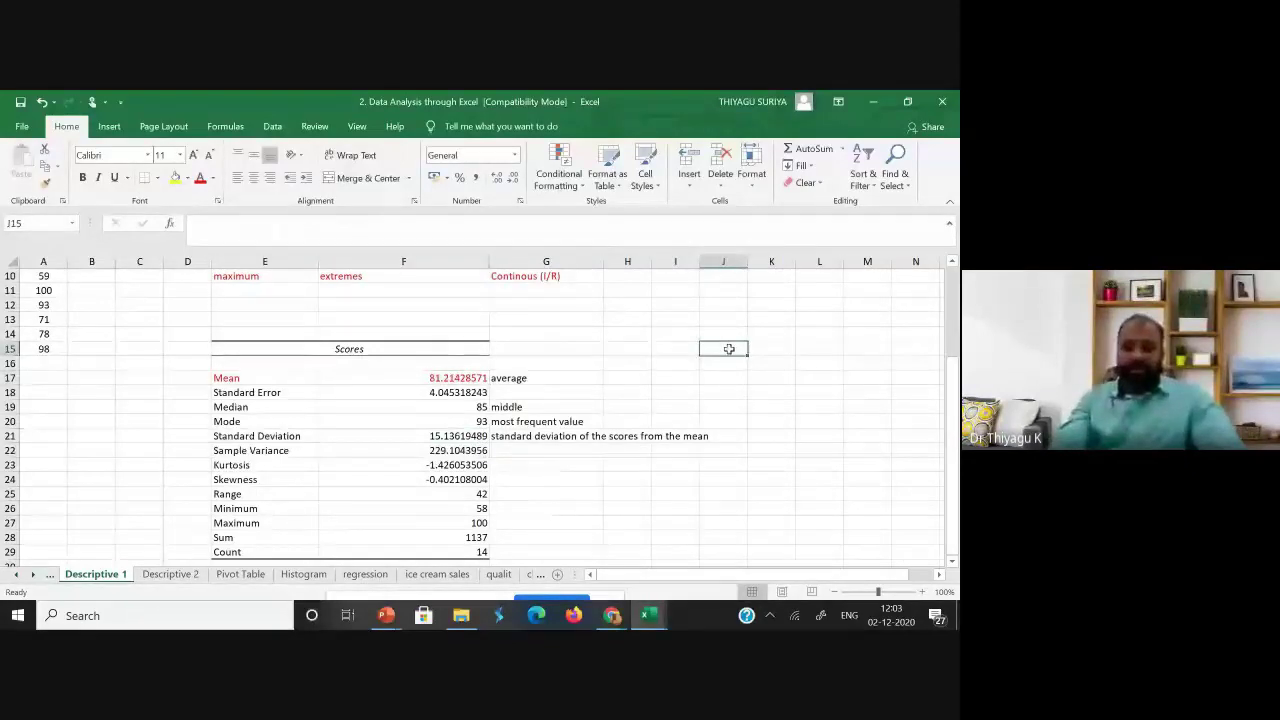
type("8")
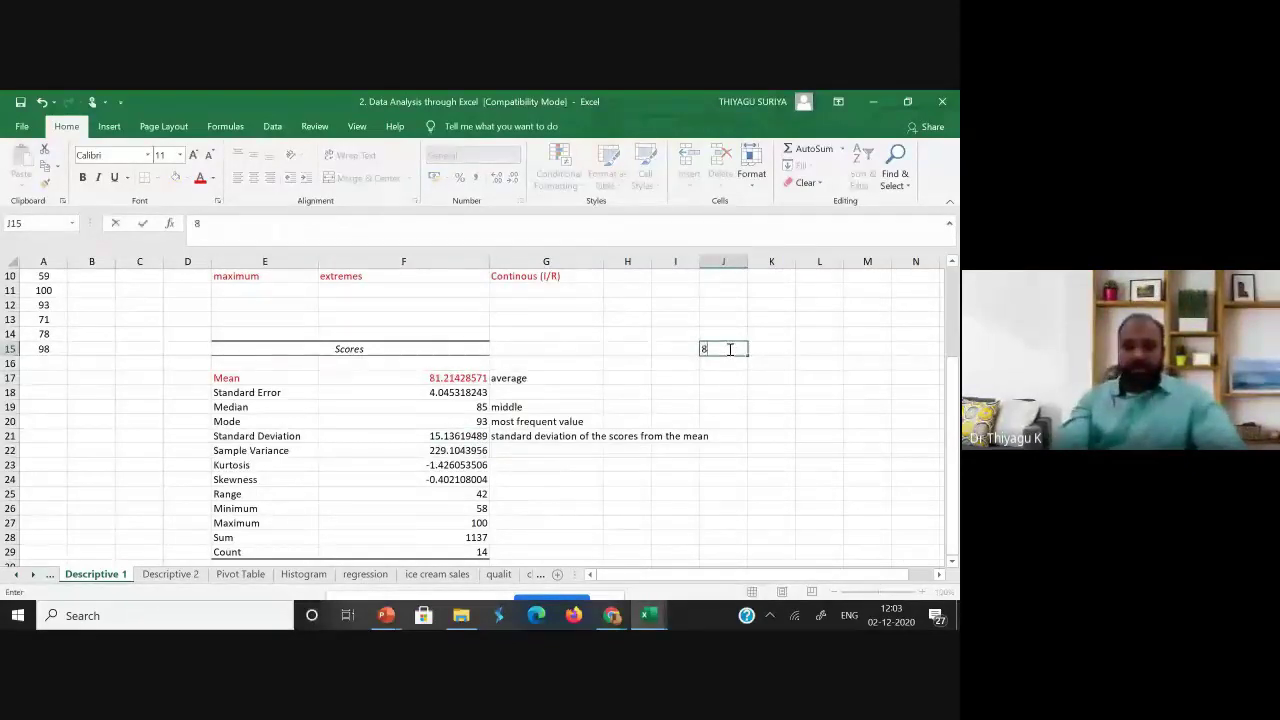
type("1.")
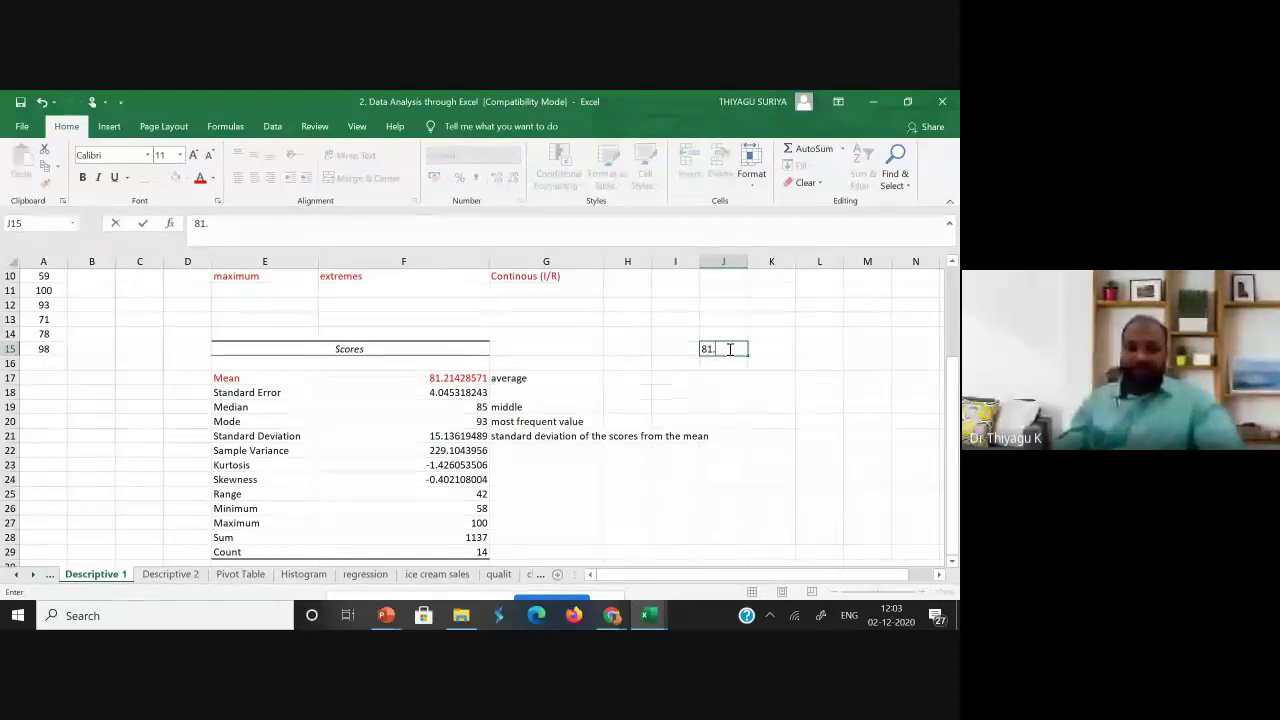
type("21")
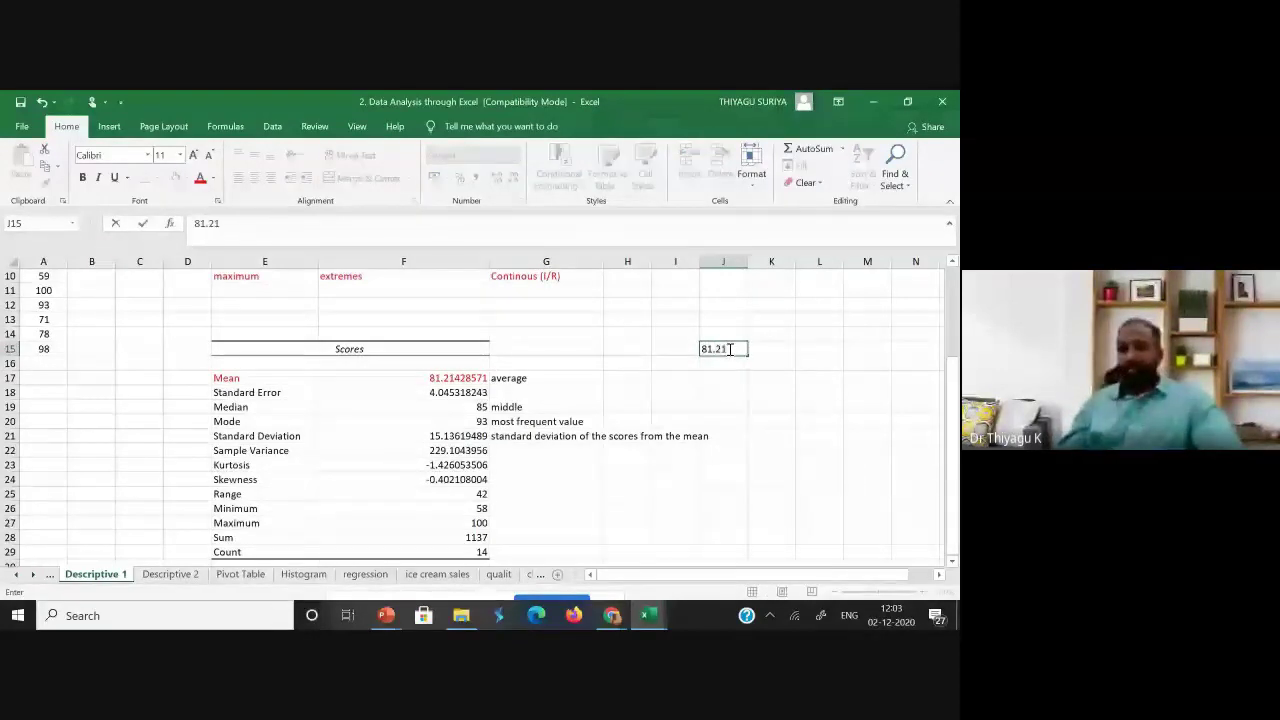
left_click(718, 334)
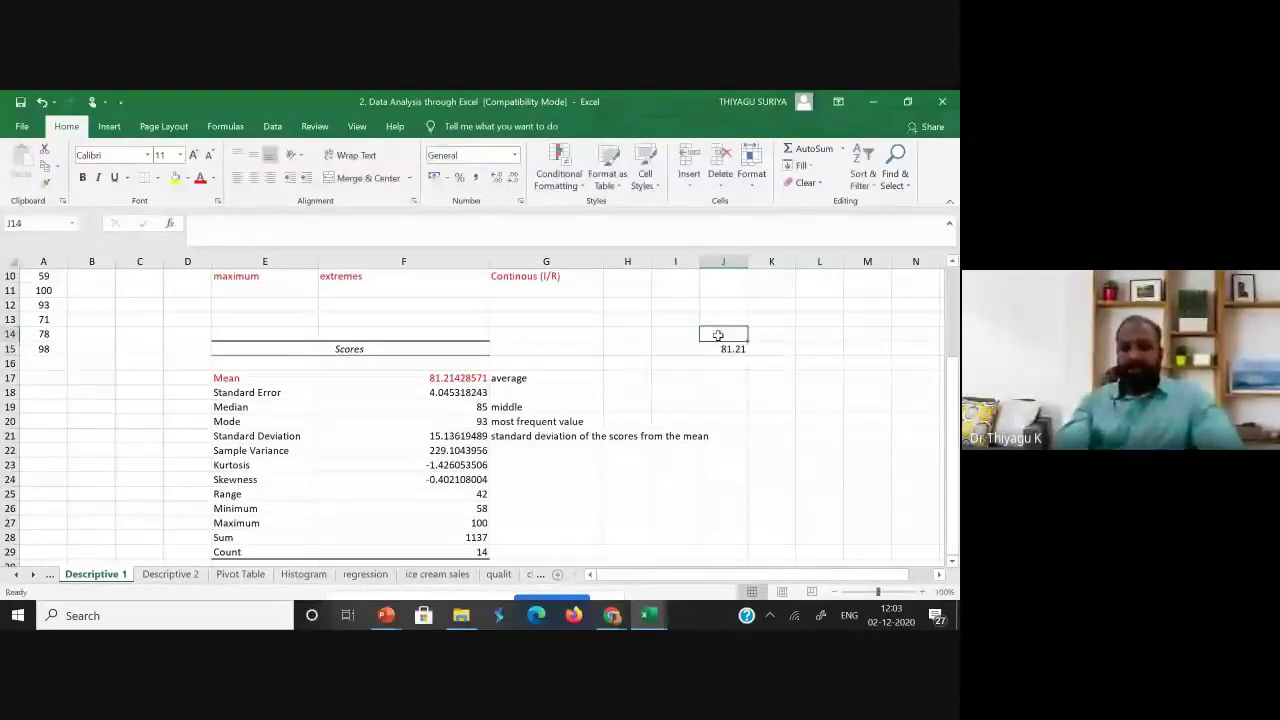
type("Mean")
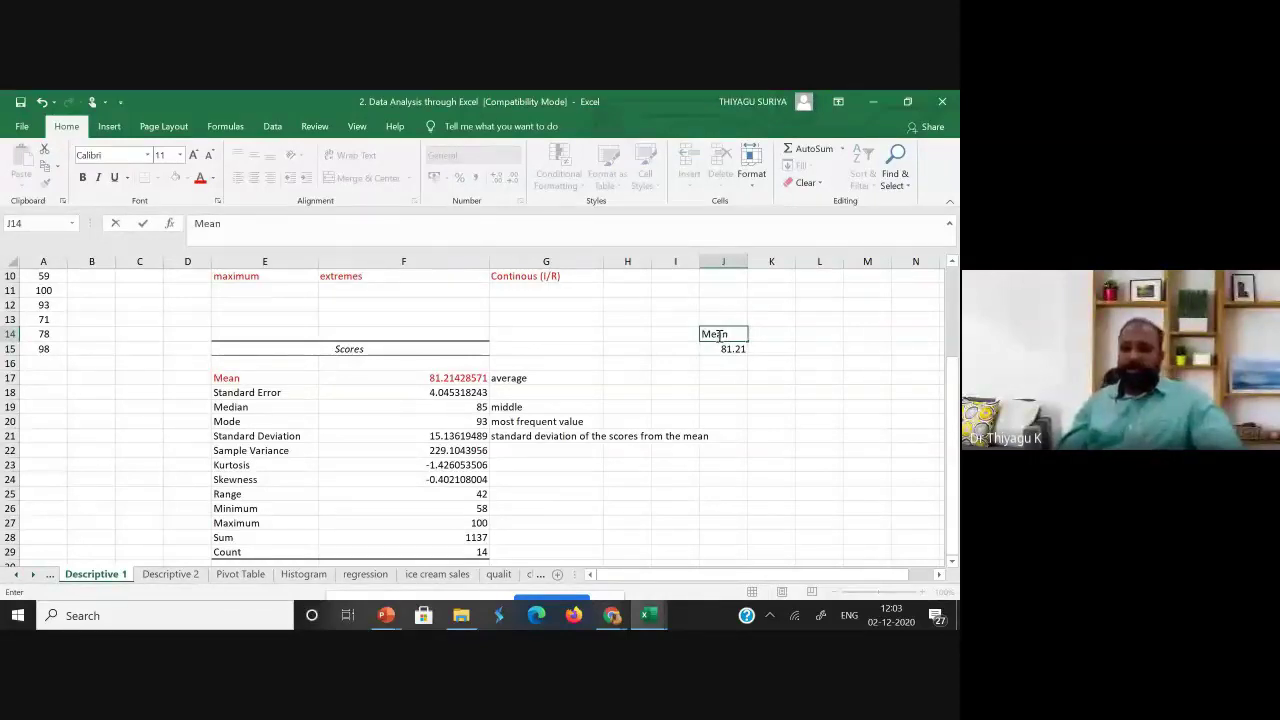
left_click(728, 348)
key("Up")
Enter the label "SD" in I14 and the value 15.13 beneath it in I15.
left_click(670, 338)
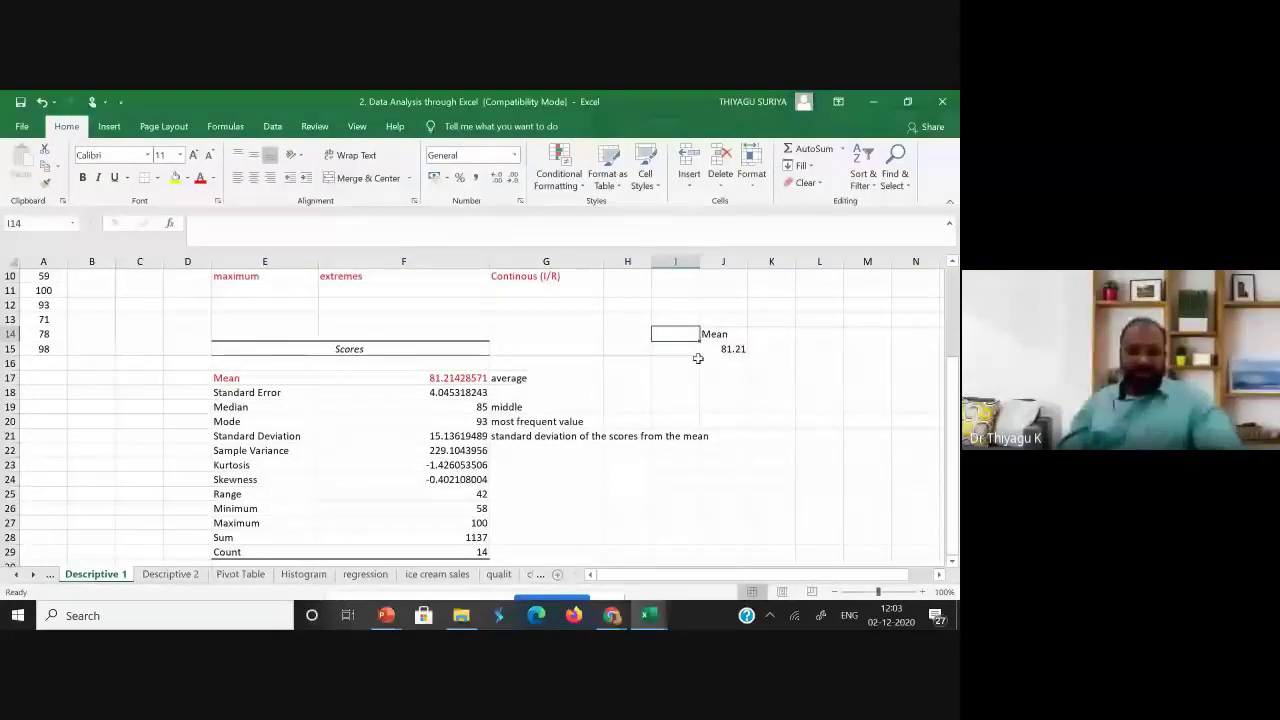
type("SD")
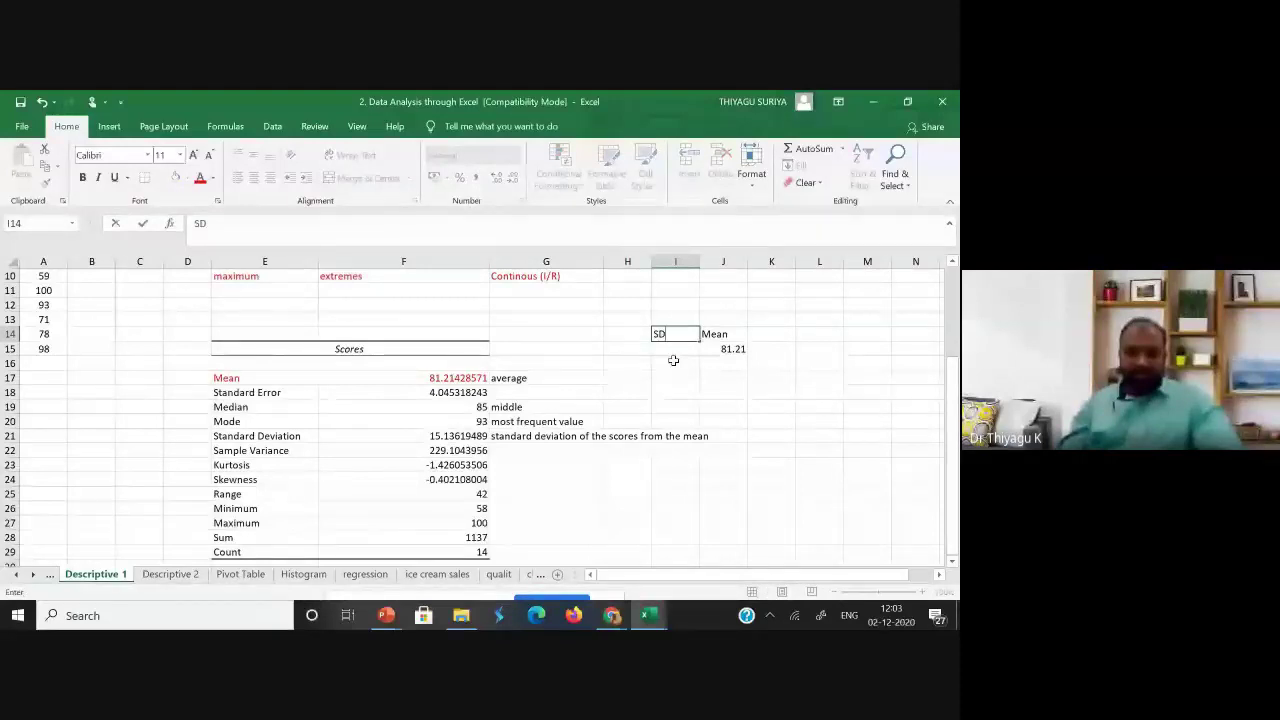
key("Return")
type("15.13")
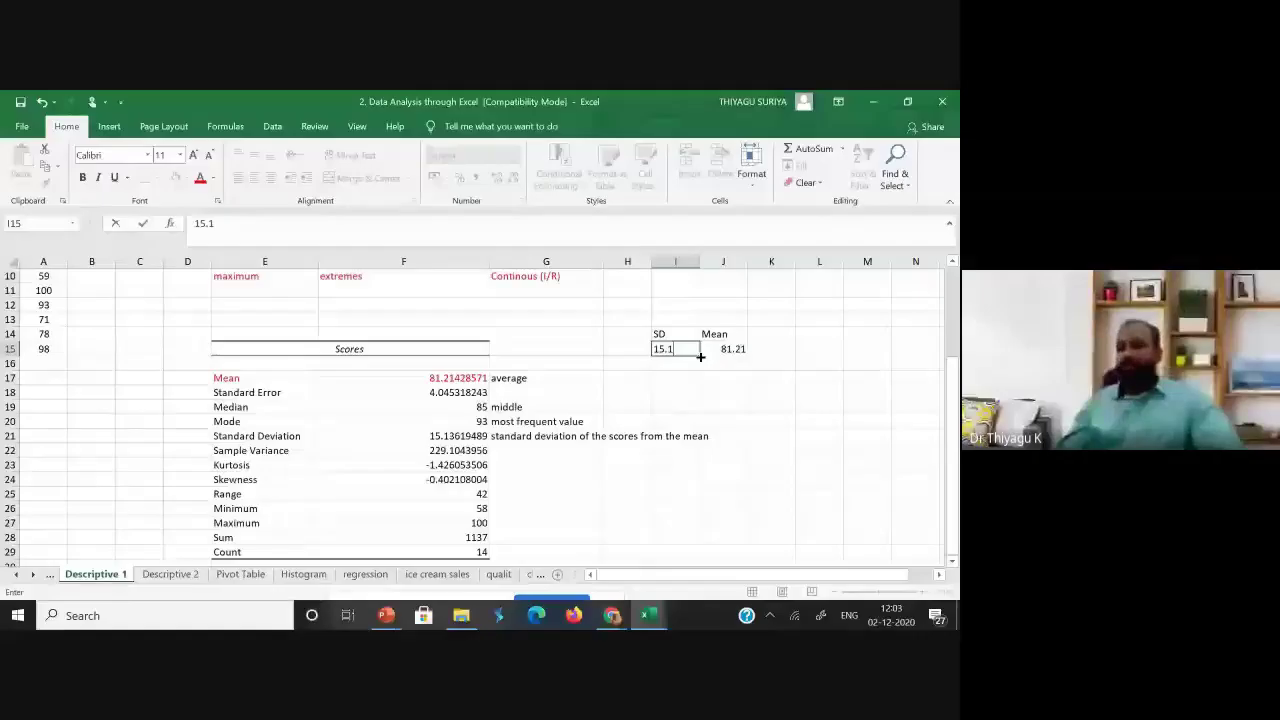
key("Left")
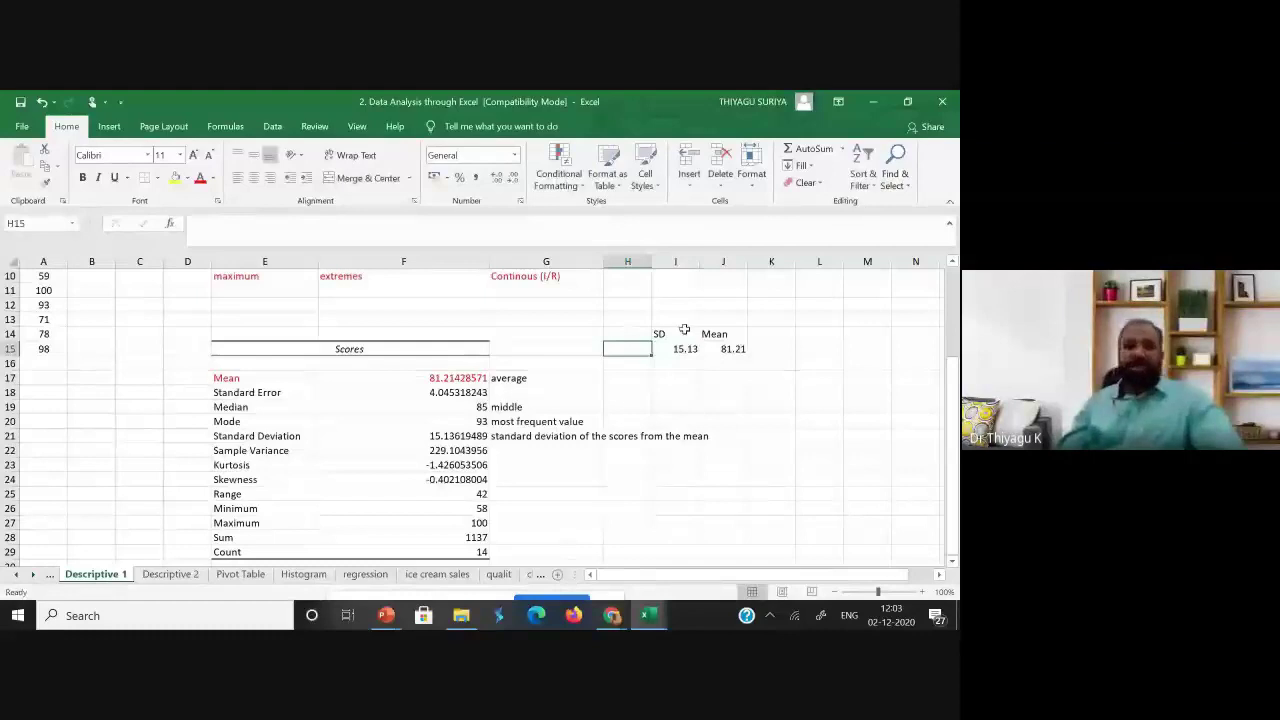
Make the contents of columns I and J bold and centered.
left_click_drag(675, 276, 723, 555)
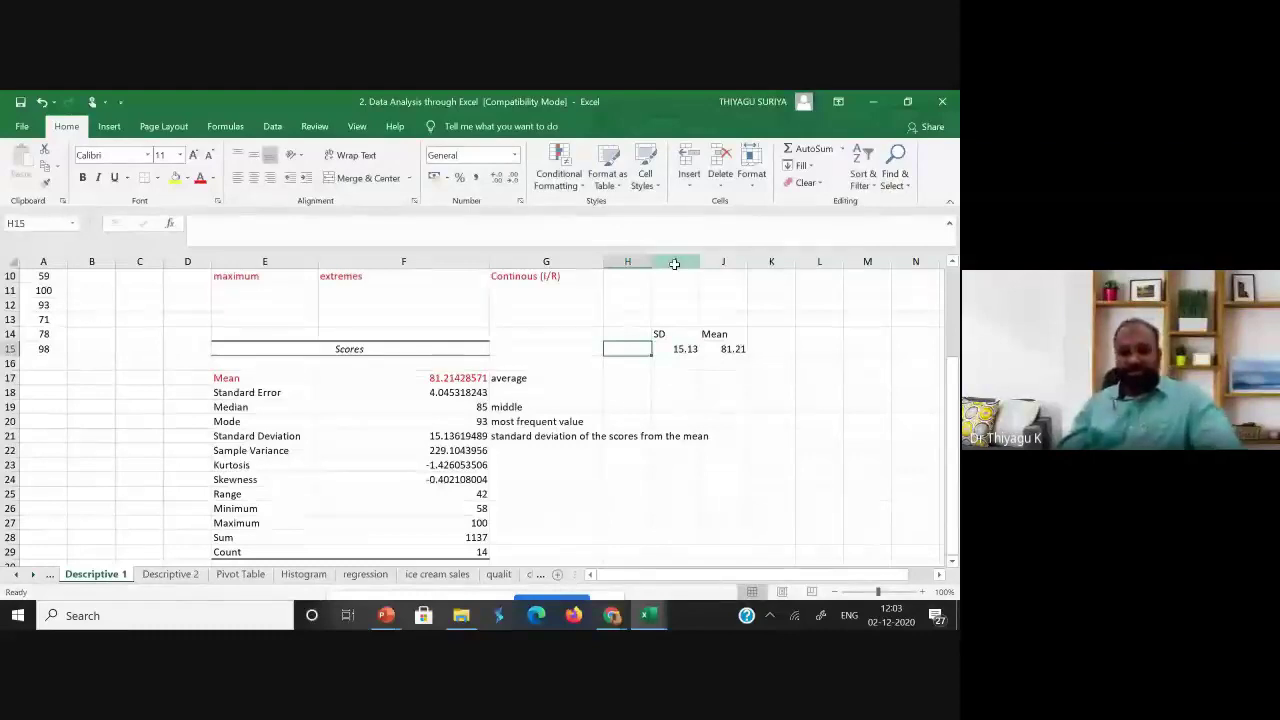
left_click(253, 178)
left_click(819, 406)
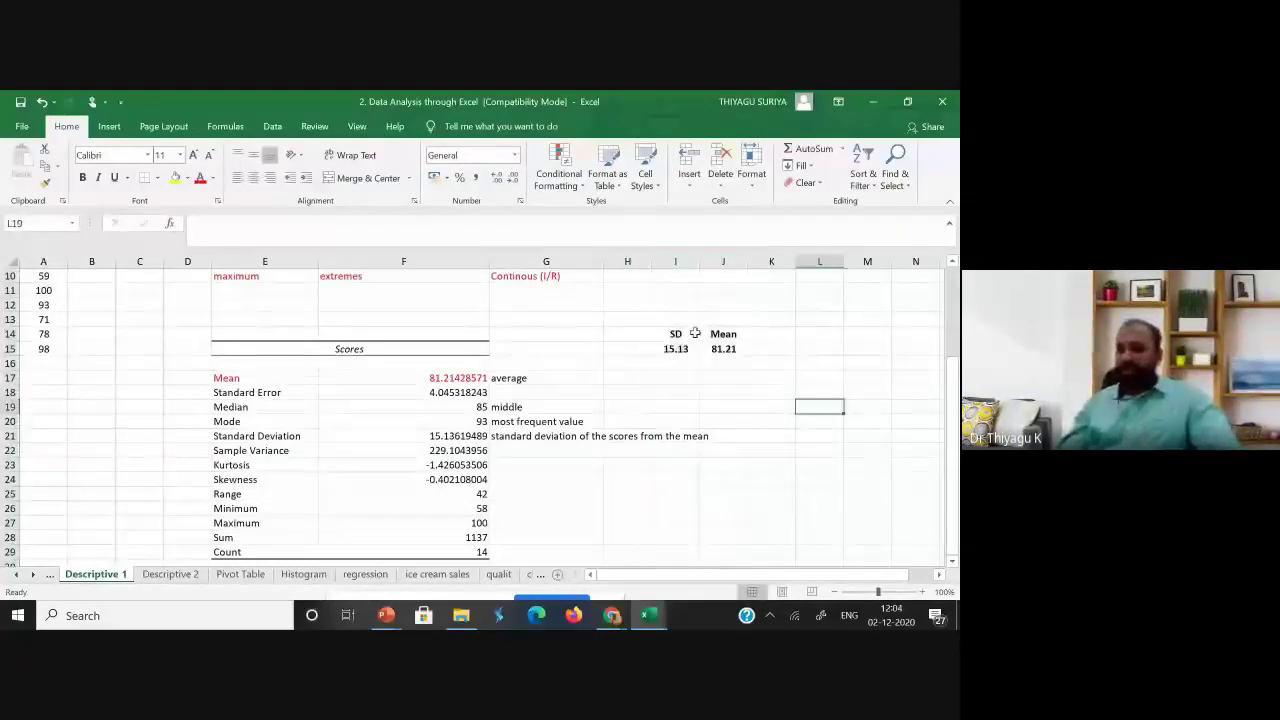
Calculate the mean minus one standard deviation in H15 with the formula =J15-I15.
left_click(640, 350)
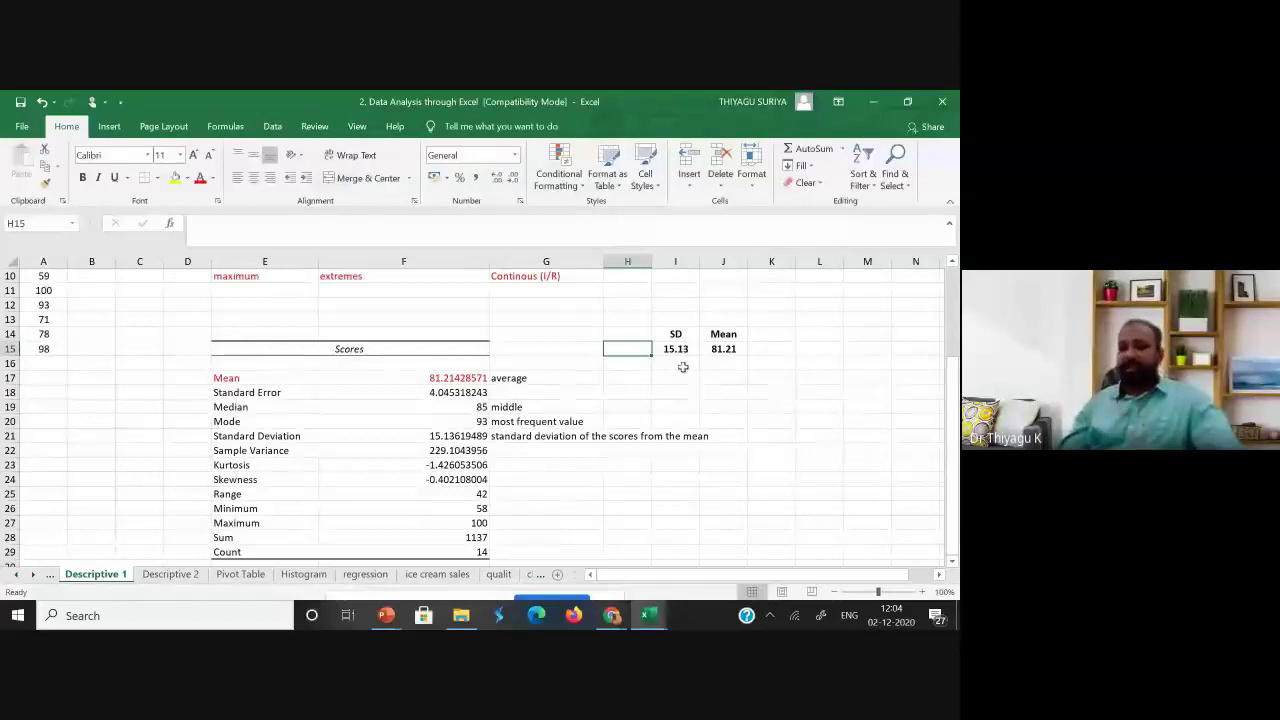
left_click(722, 348)
left_click(616, 350)
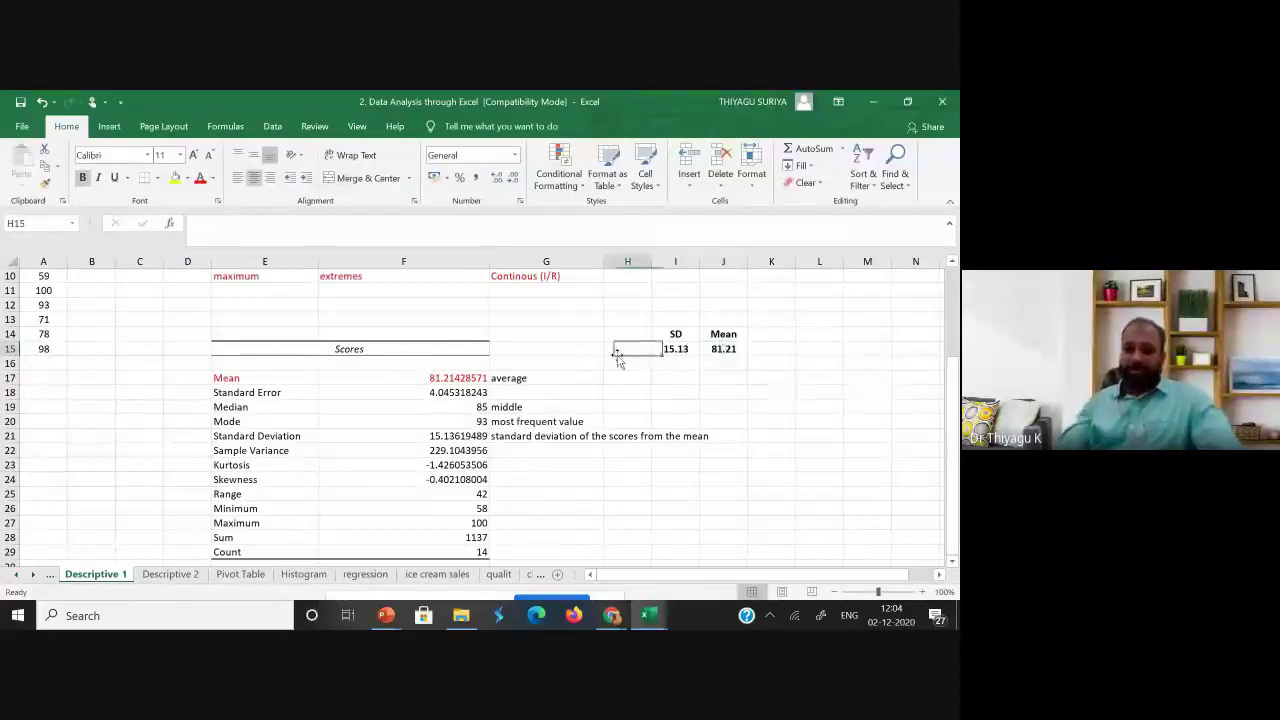
type("=")
key("BackSpace")
type("=")
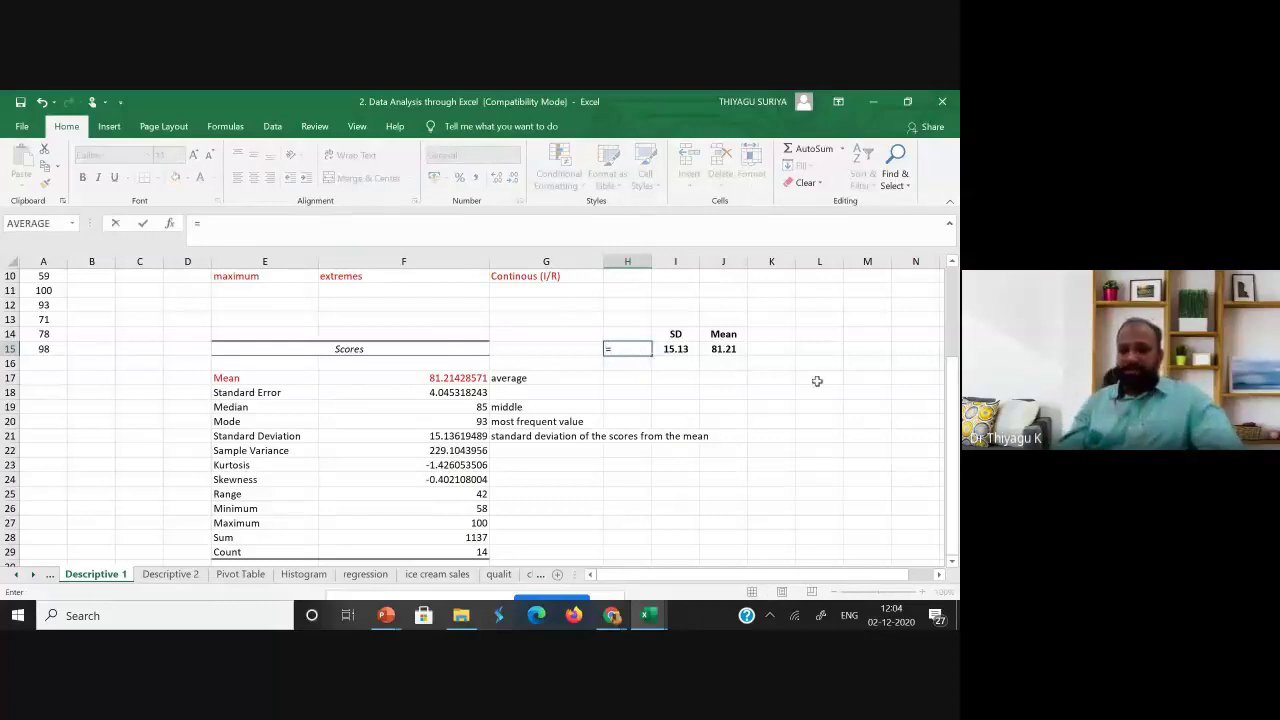
left_click(716, 351)
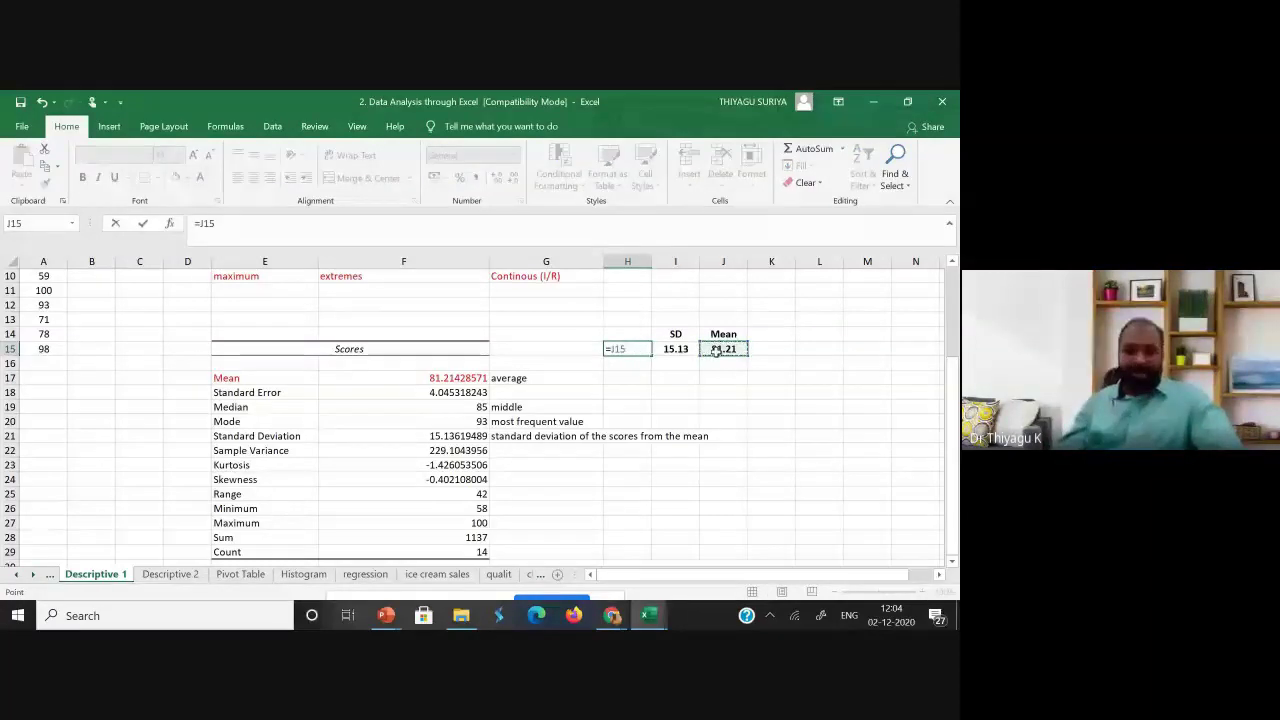
left_click(505, 218)
type("-")
left_click(674, 348)
key("Return")
key("Up")
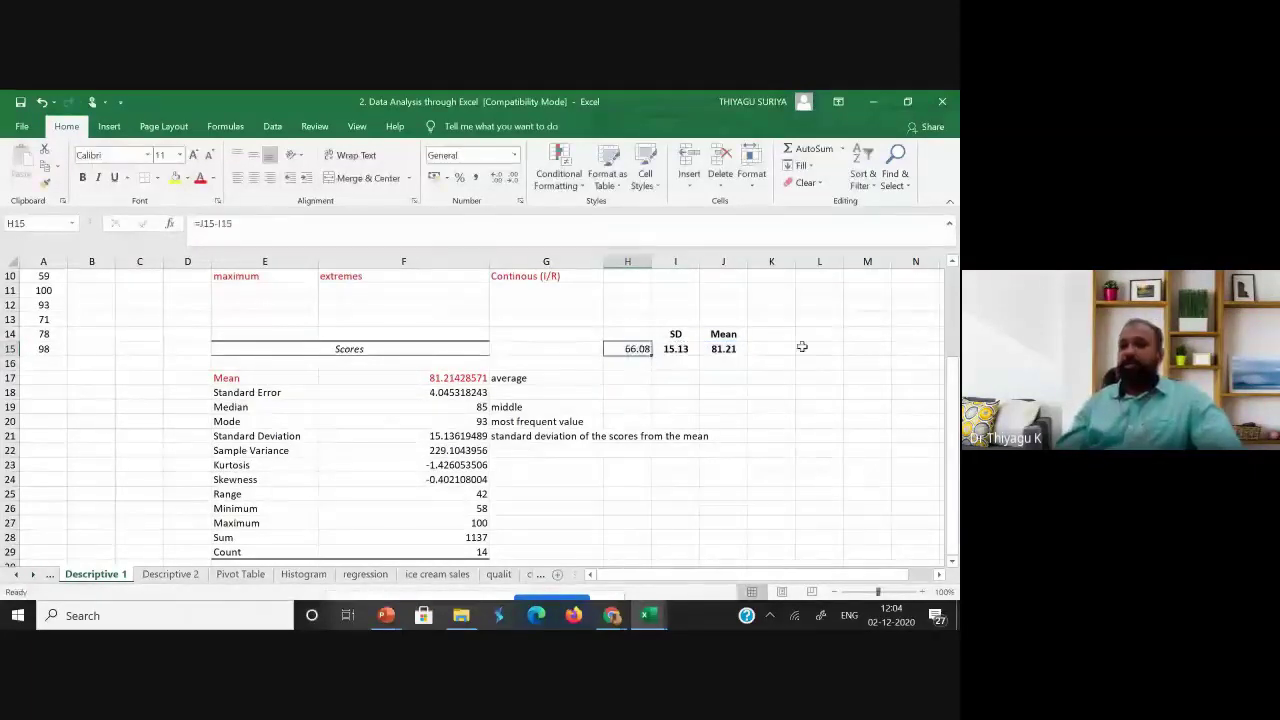
Calculate the mean plus one standard deviation in K15 with the formula =J15+I15.
left_click(772, 348)
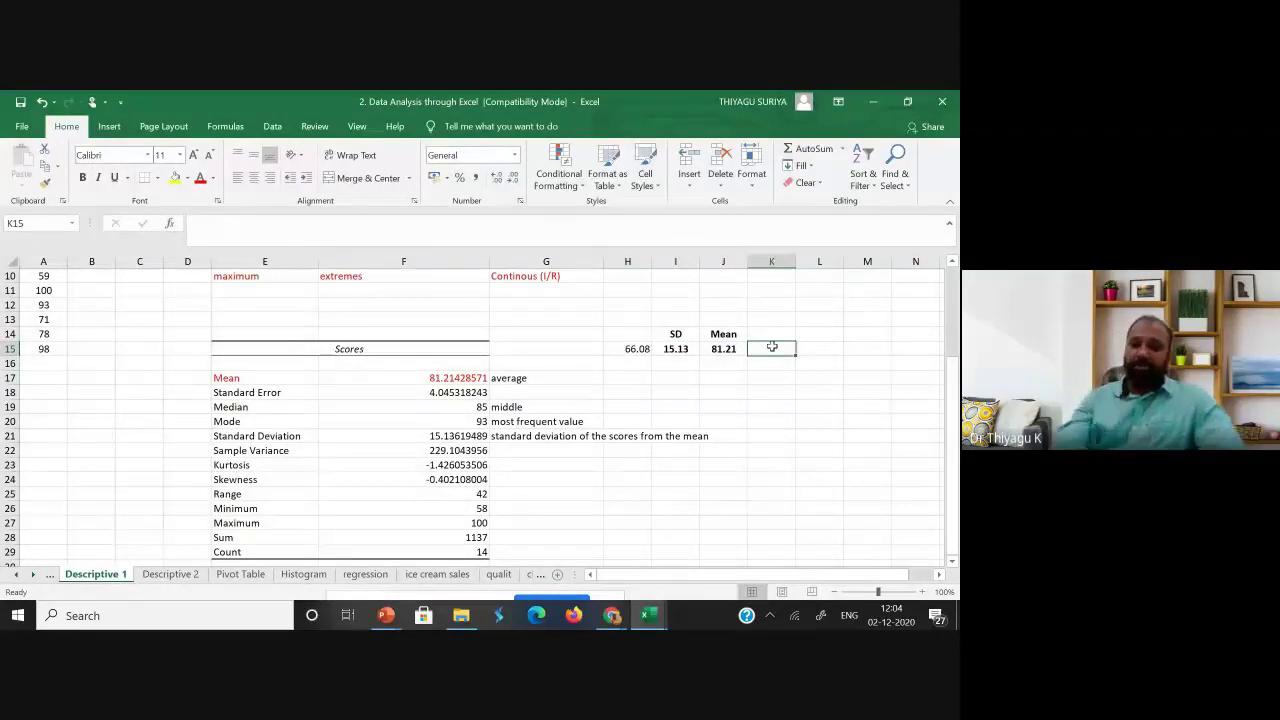
type("=")
left_click(716, 349)
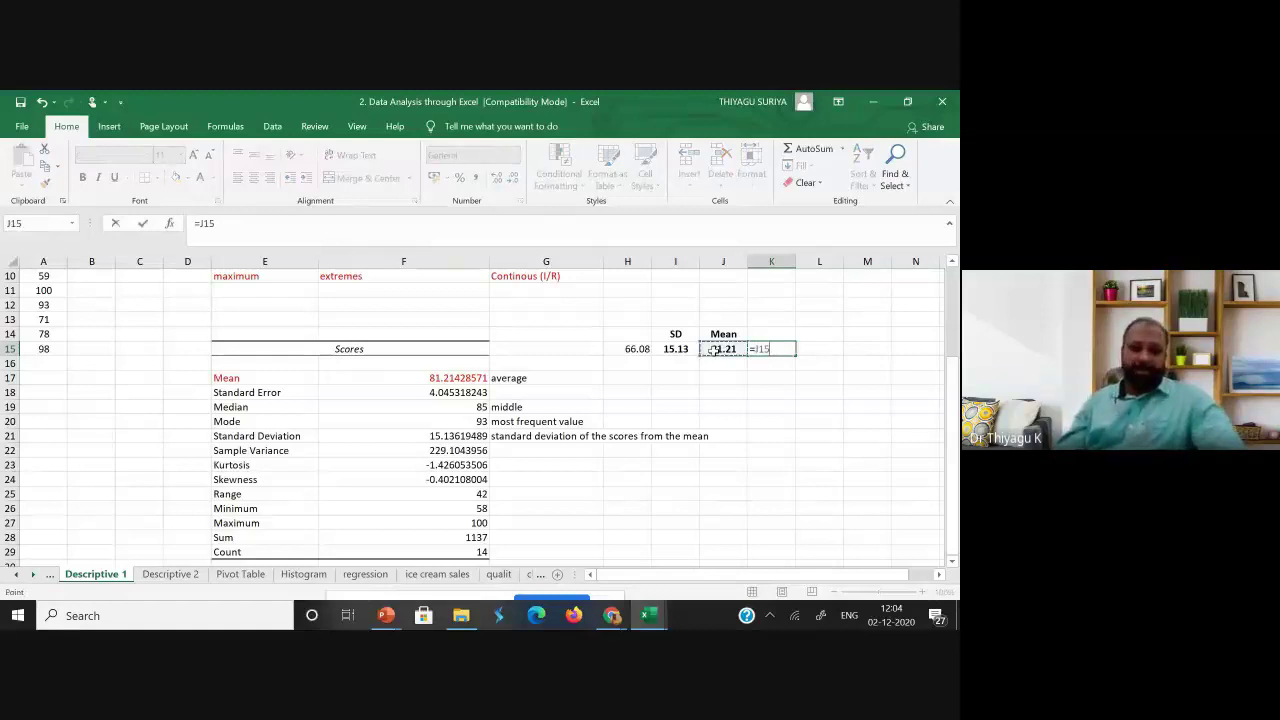
type("+")
left_click(676, 349)
key("Return")
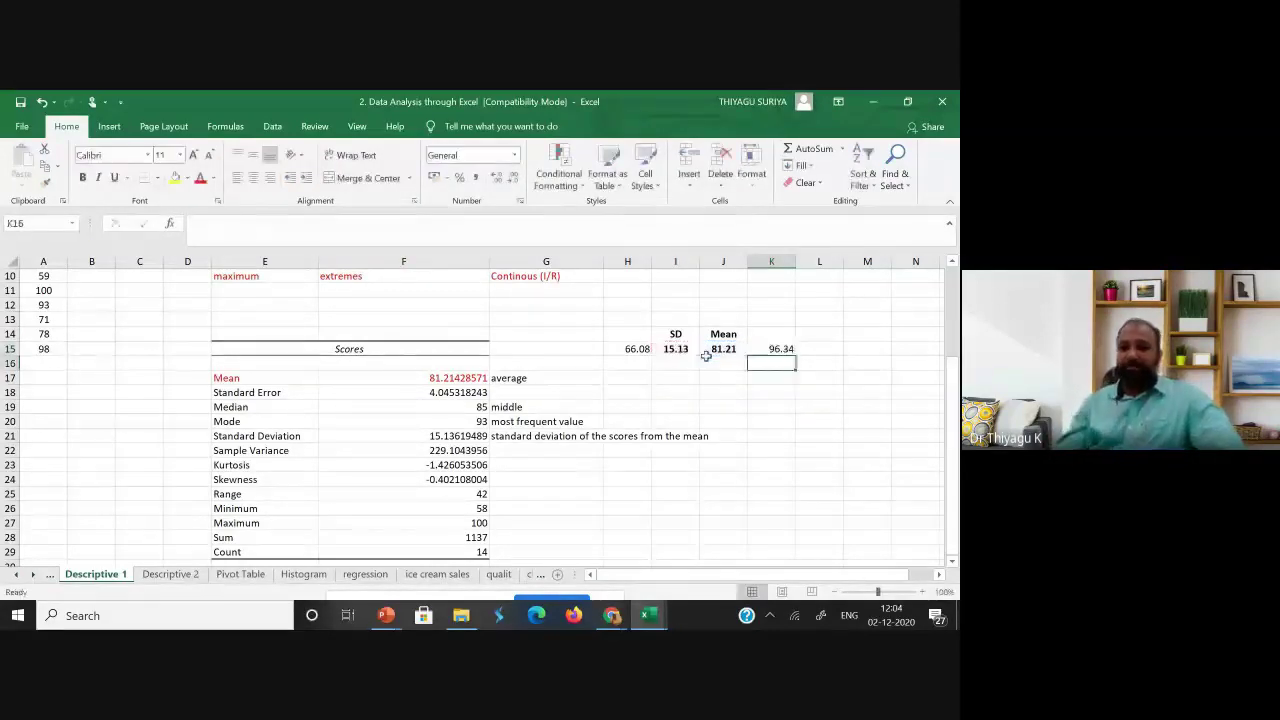
Give the contents of columns H through K a red font color.
left_click(634, 349)
left_click(625, 260)
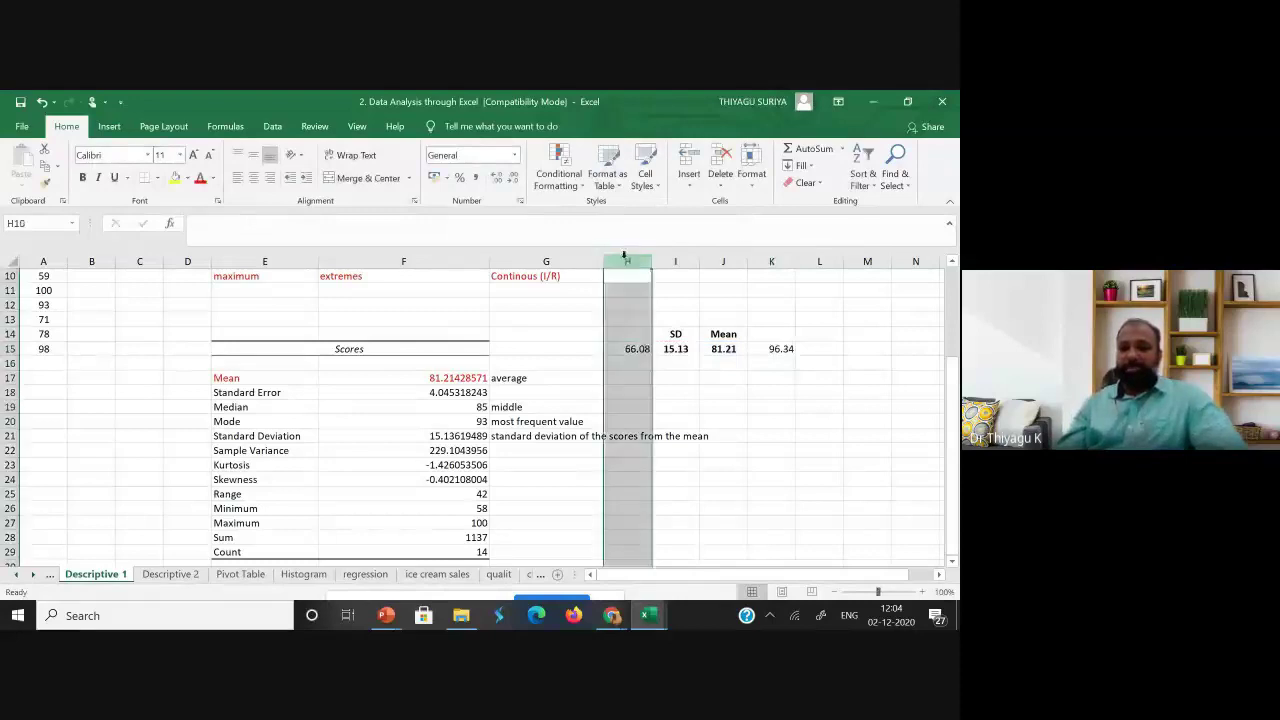
left_click(775, 260, "shift")
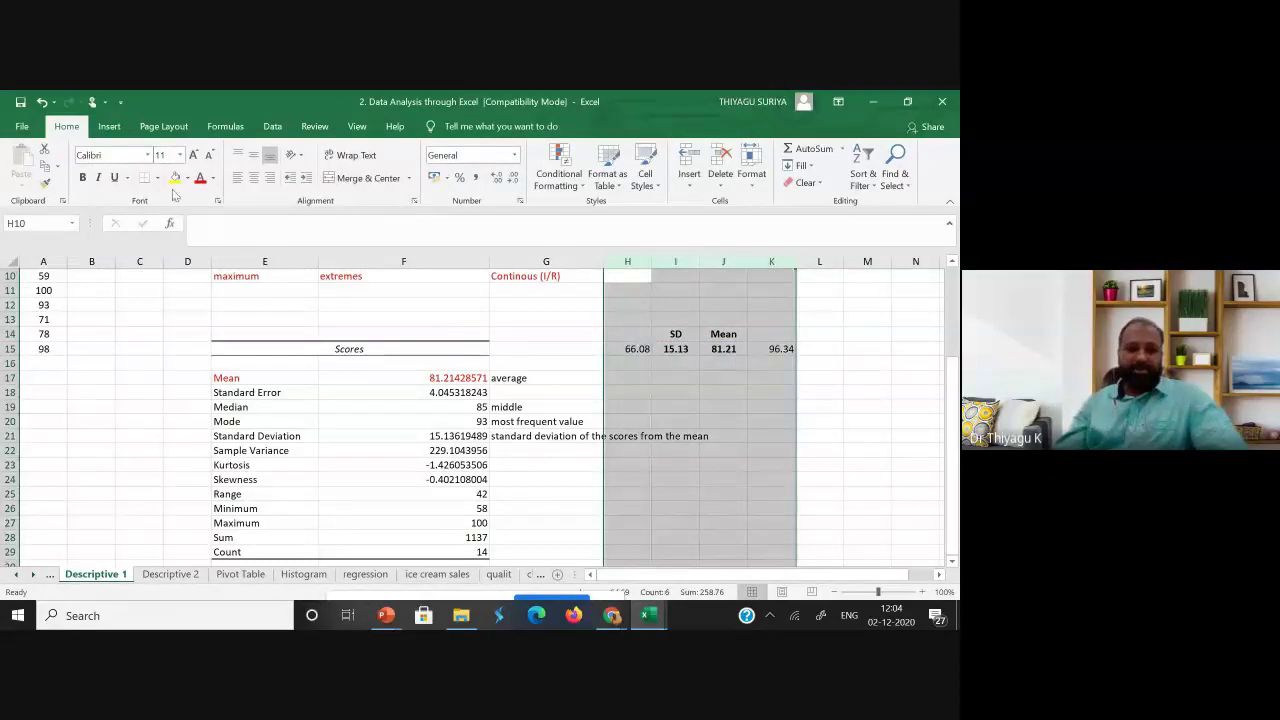
left_click(200, 177)
left_click(662, 375)
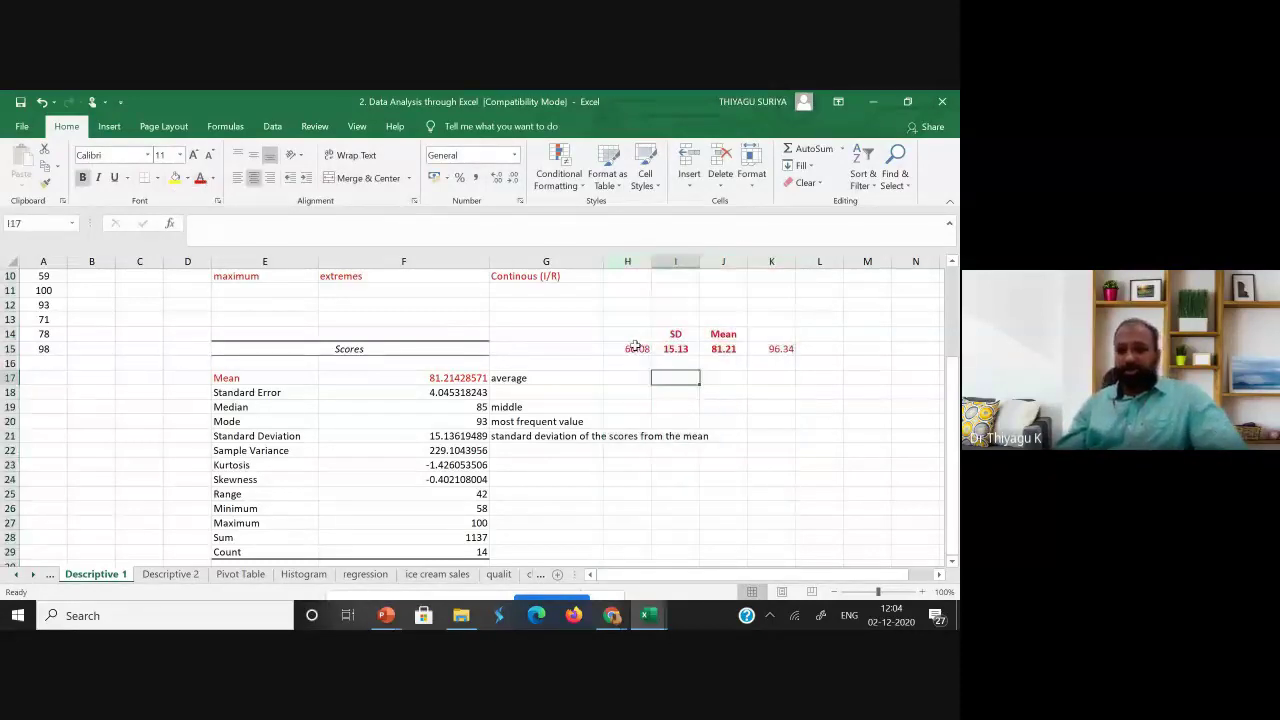
Make the calculated limits in H15 and K15 bold.
left_click(634, 347)
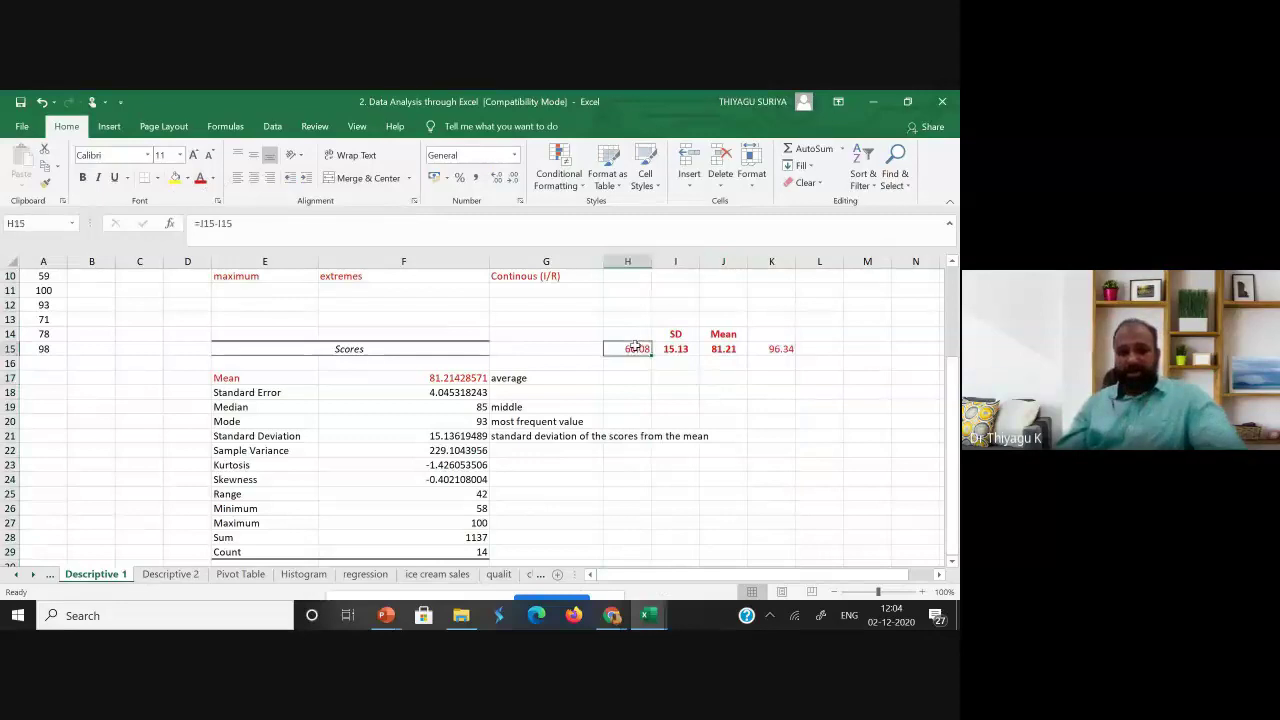
left_click(786, 349)
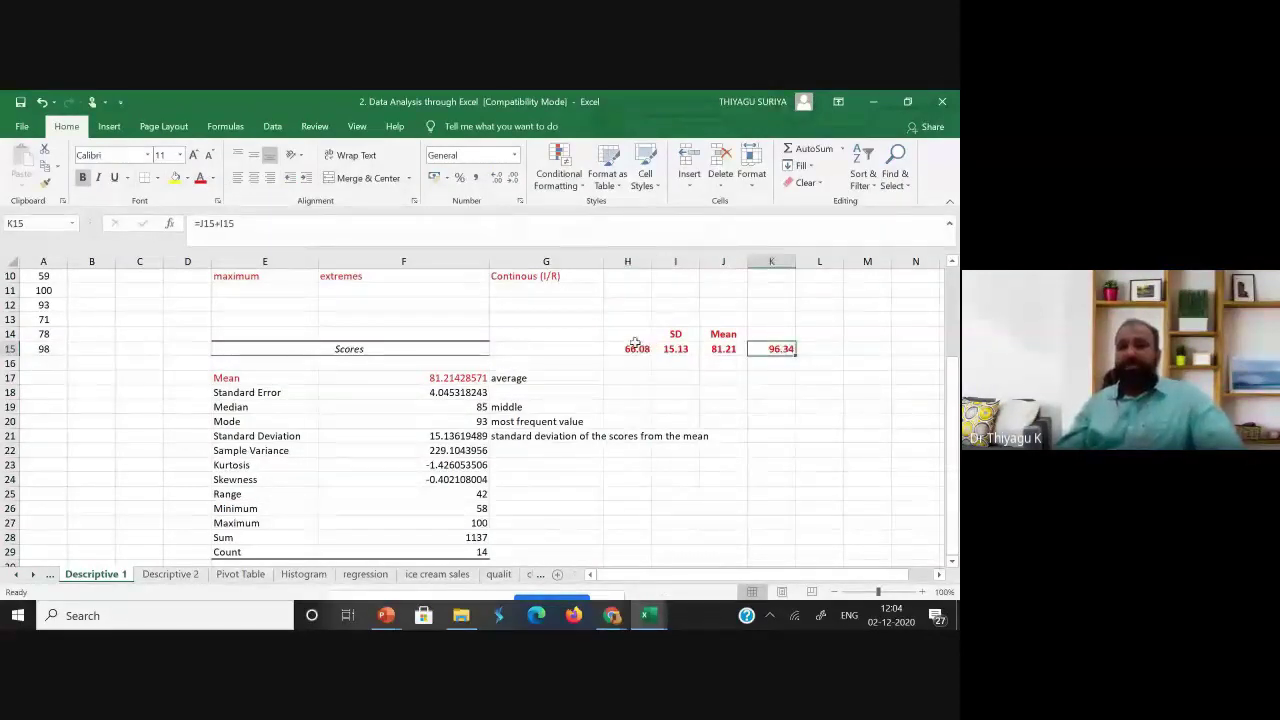
left_click(634, 347)
left_click(785, 349)
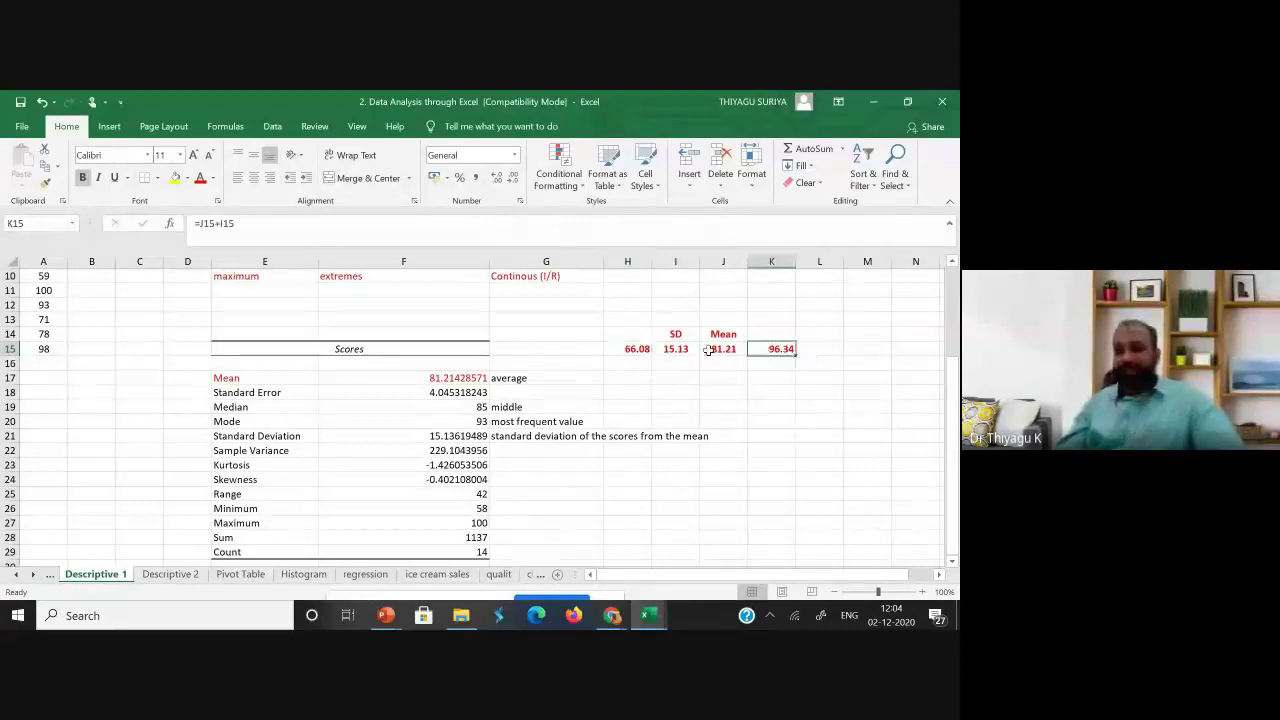
Give the calculated limits in H15 and K15 a dark font color.
left_click(650, 349)
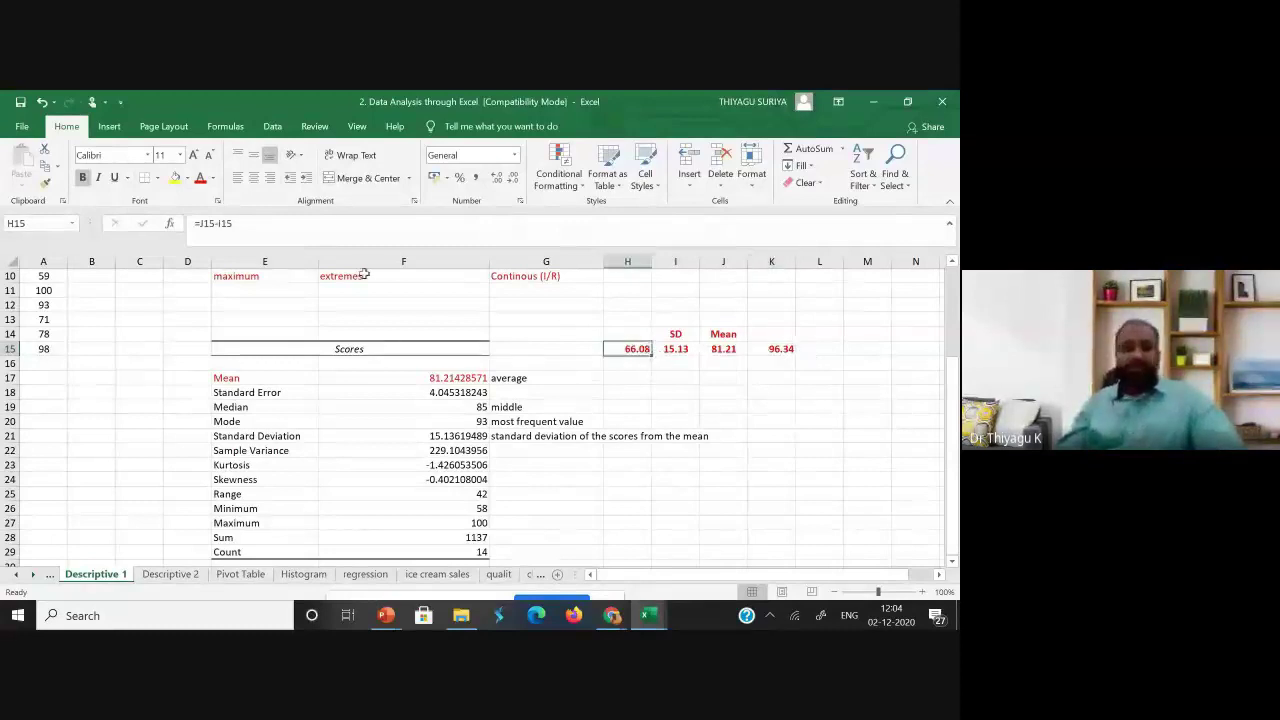
left_click(212, 178)
key("Escape")
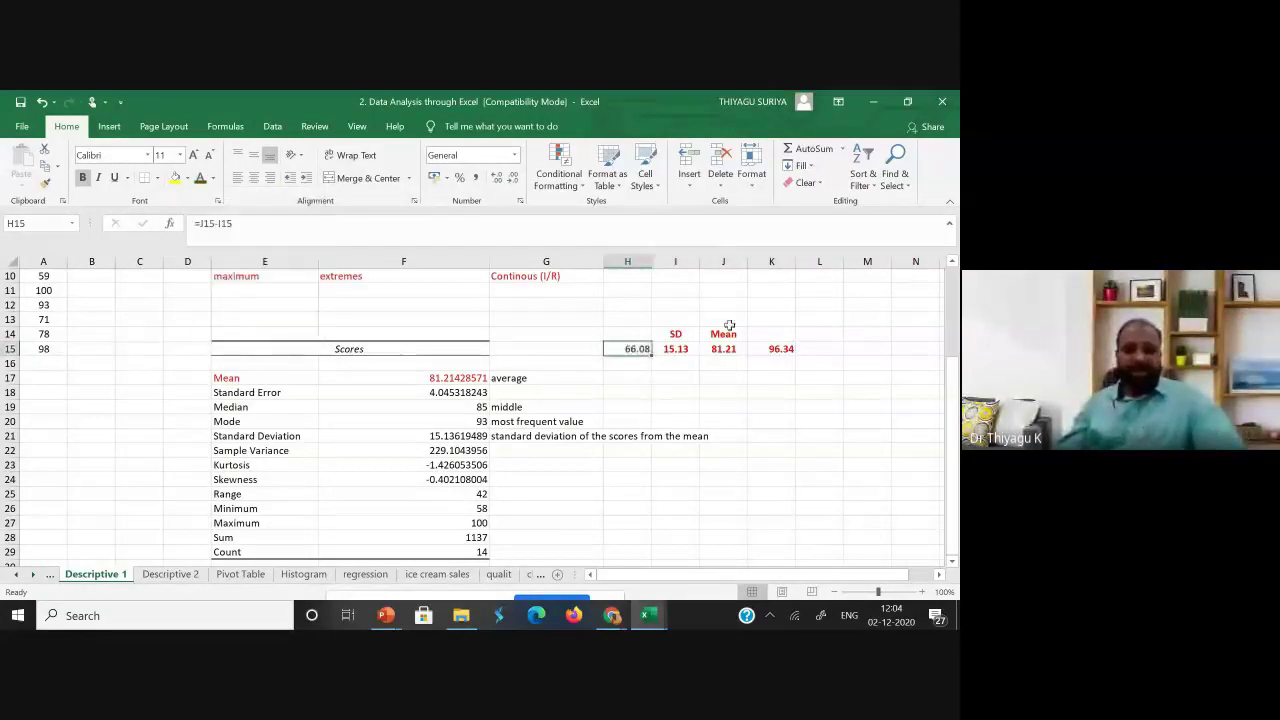
left_click(785, 349)
left_click(212, 178)
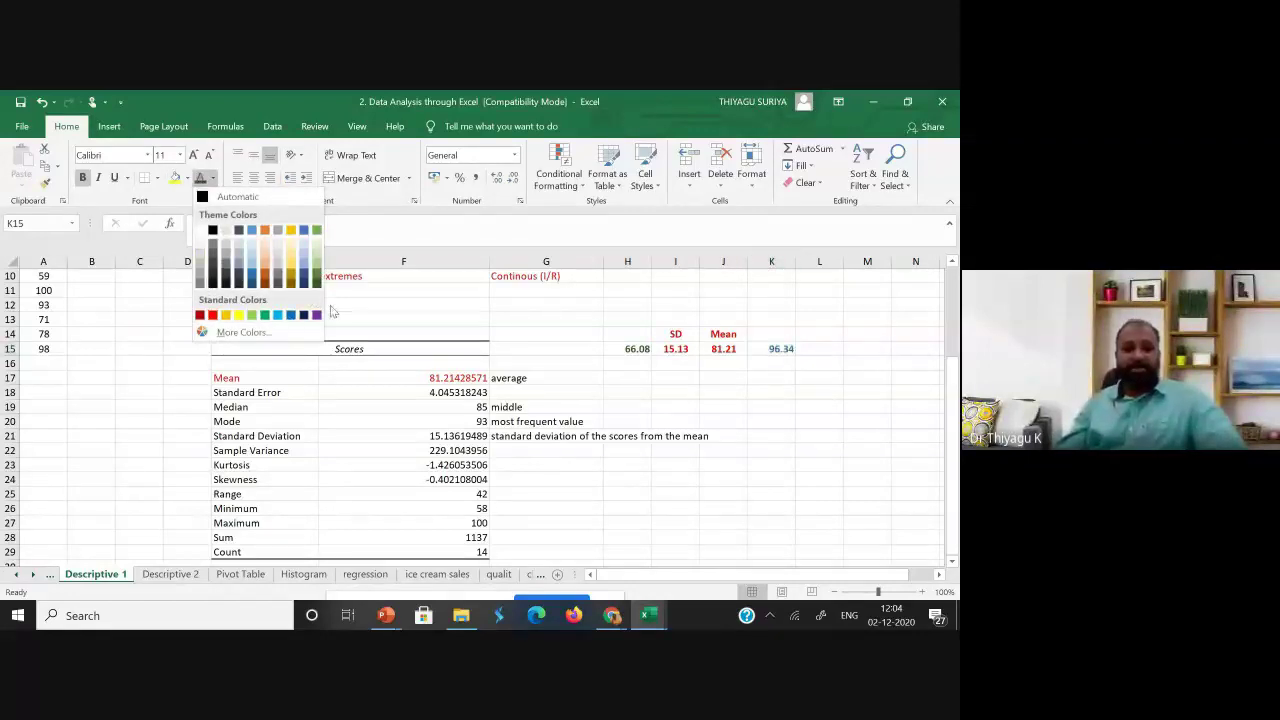
key("Escape")
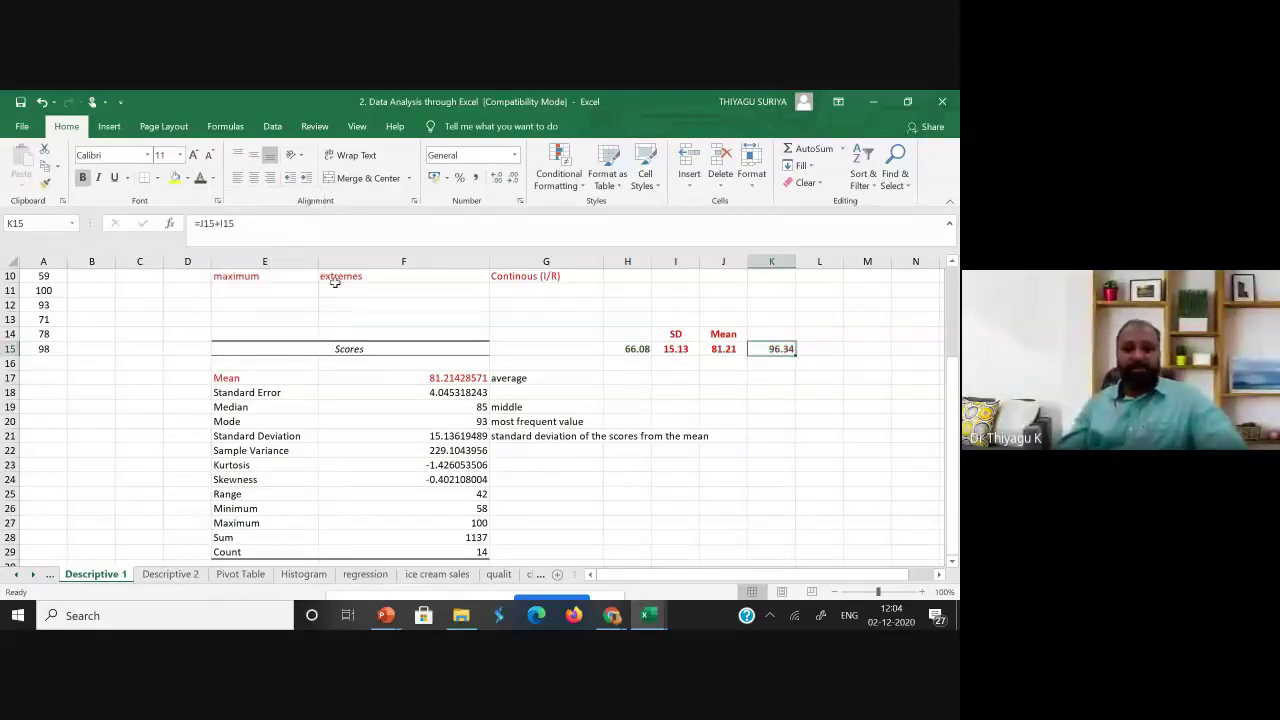
left_click(803, 389)
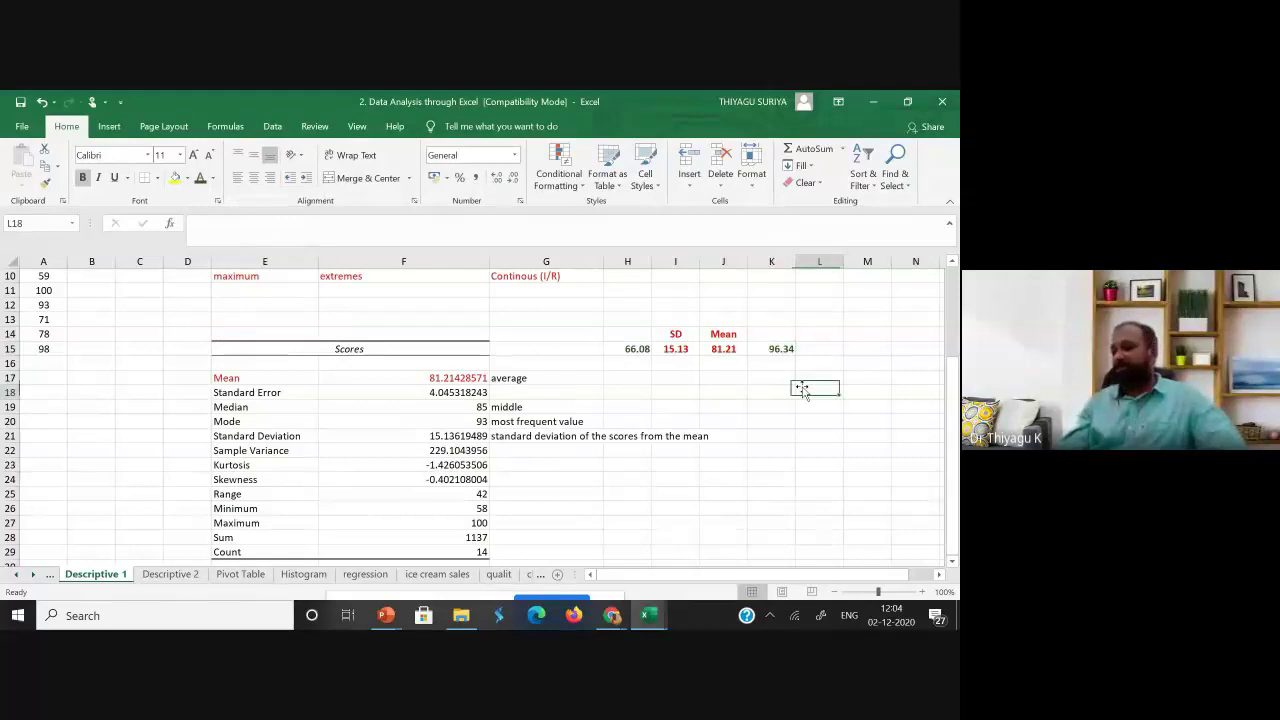
Examine the spread around the mean in H15:K15, from one standard deviation below to one standard deviation above.
left_click(720, 350)
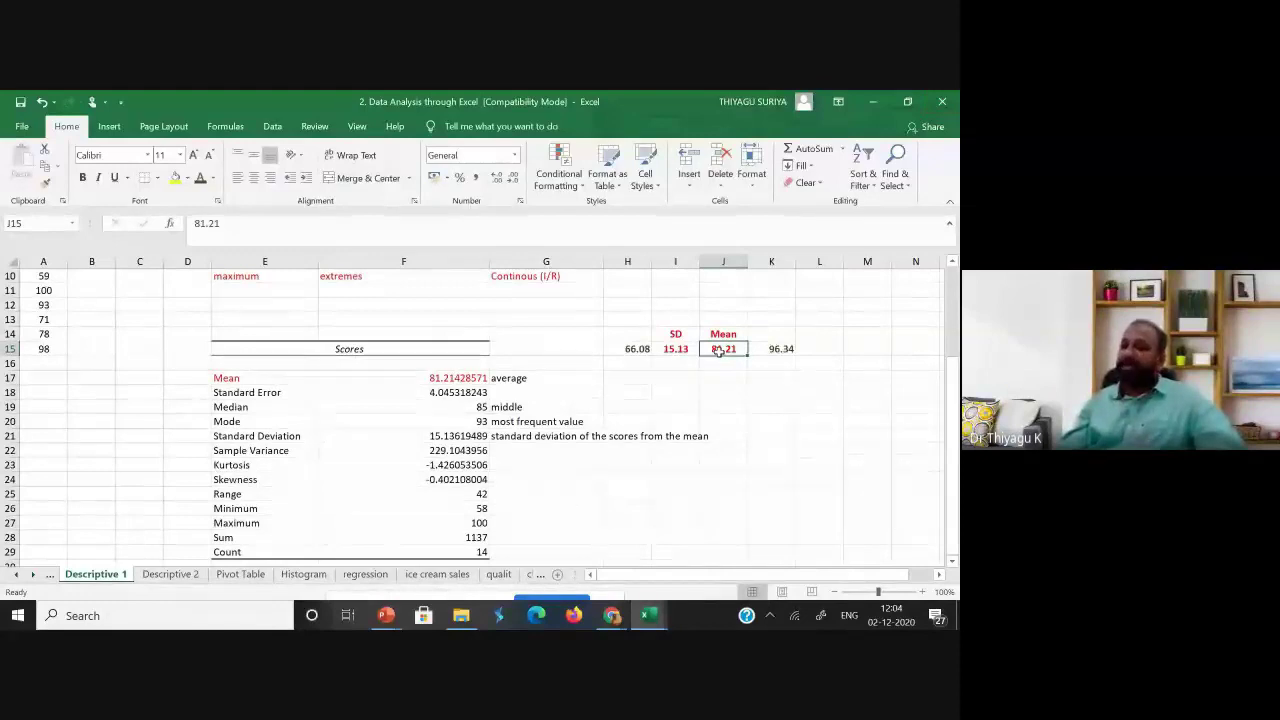
left_click_drag(720, 352, 630, 349)
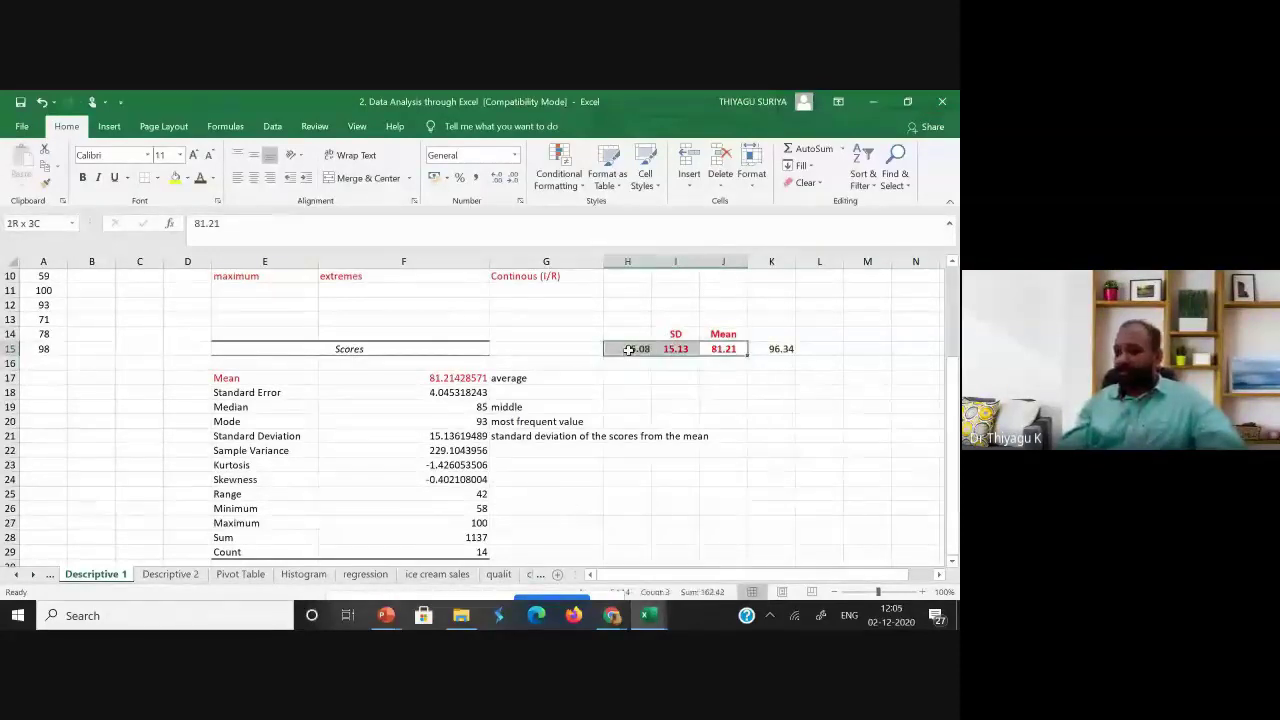
left_click(773, 349)
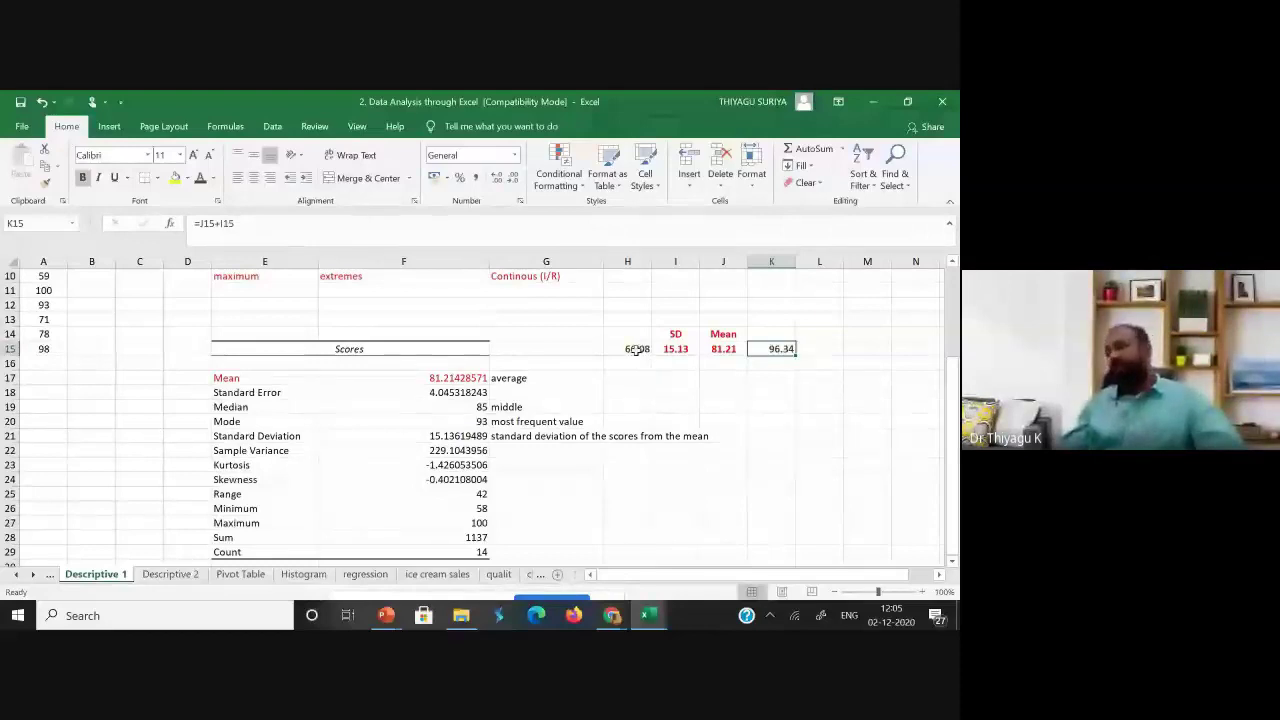
left_click(637, 350)
left_click(782, 347)
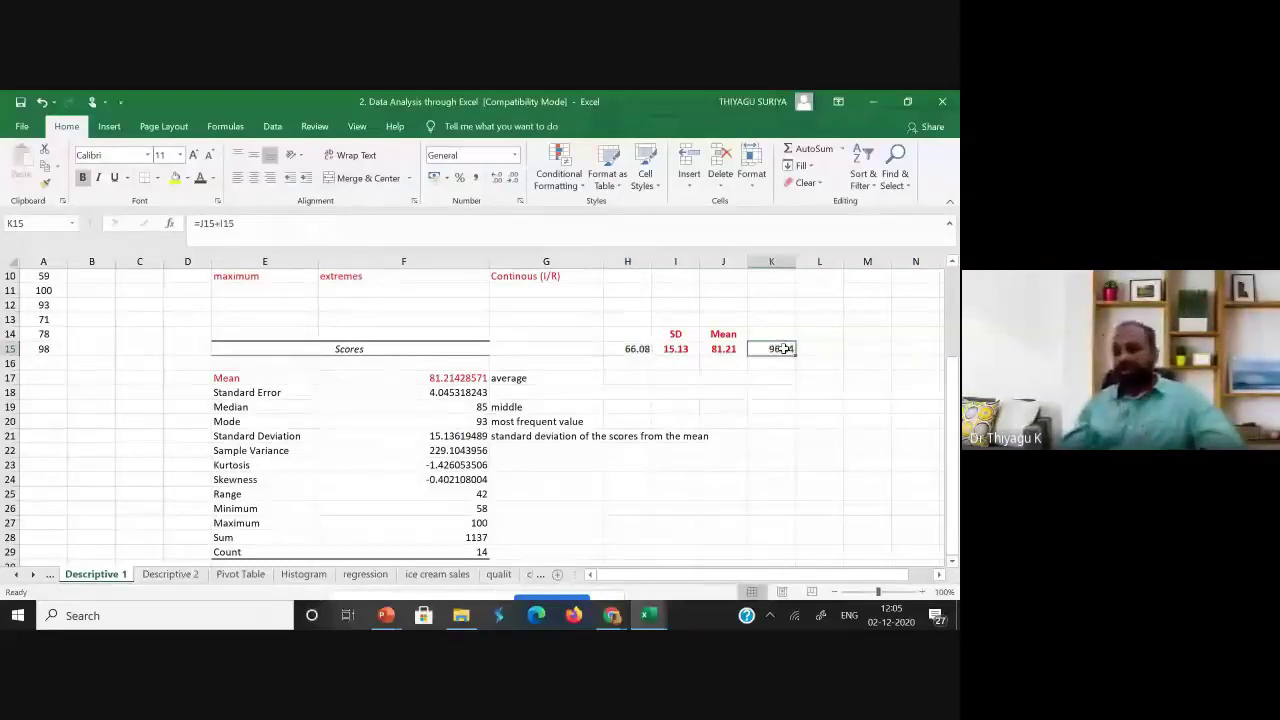
left_click_drag(637, 349, 778, 347)
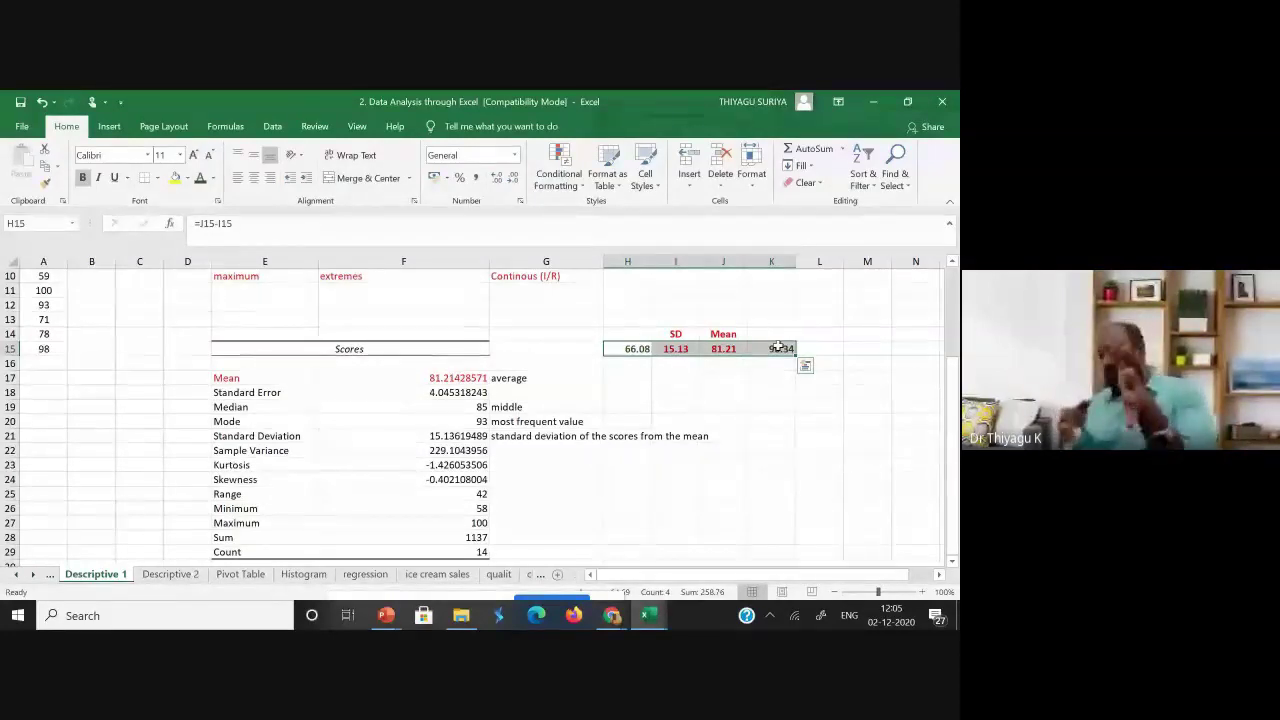
left_click(709, 348)
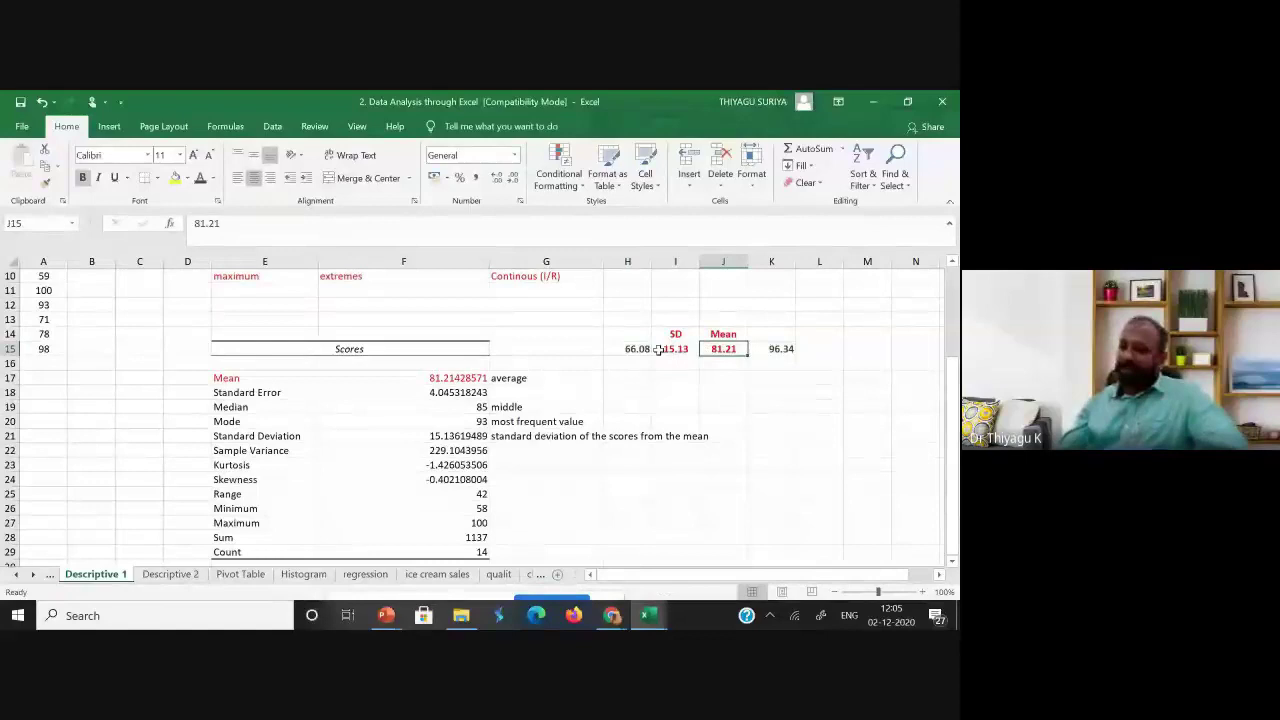
Label the lower limit "m-sd" in H14 and the upper limit "m+sd" in K14.
left_click(627, 334)
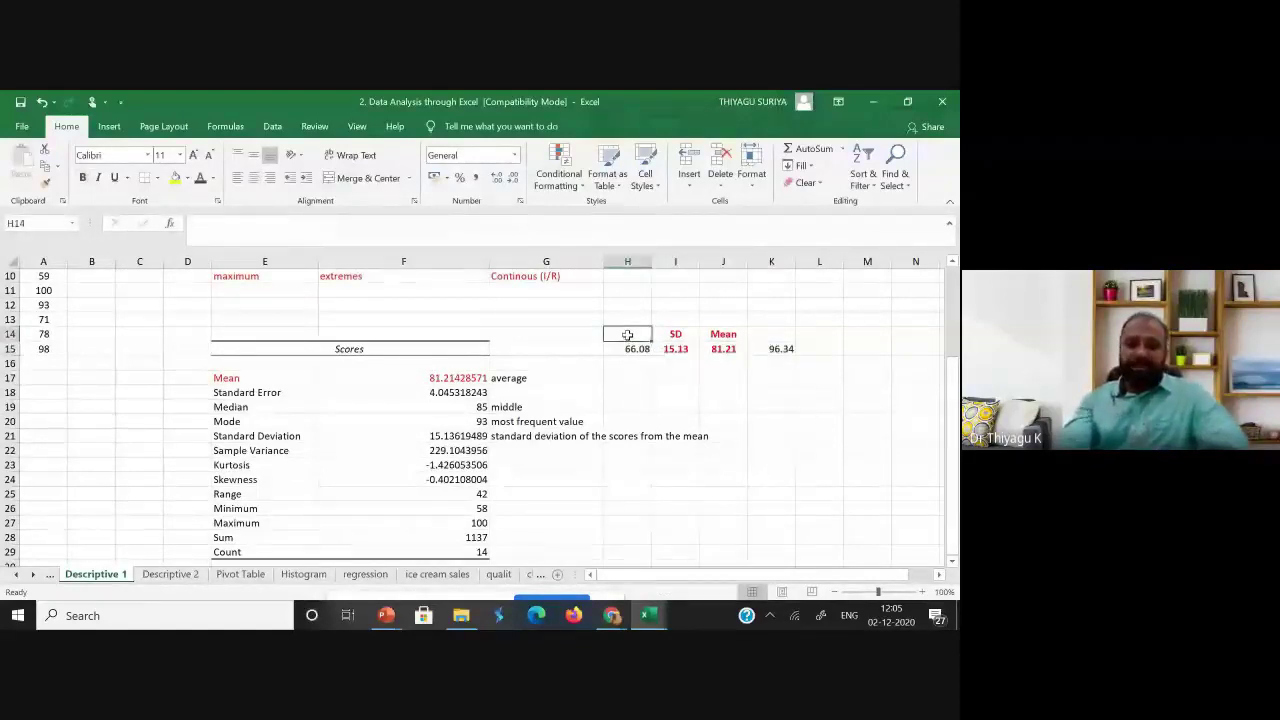
type("m-")
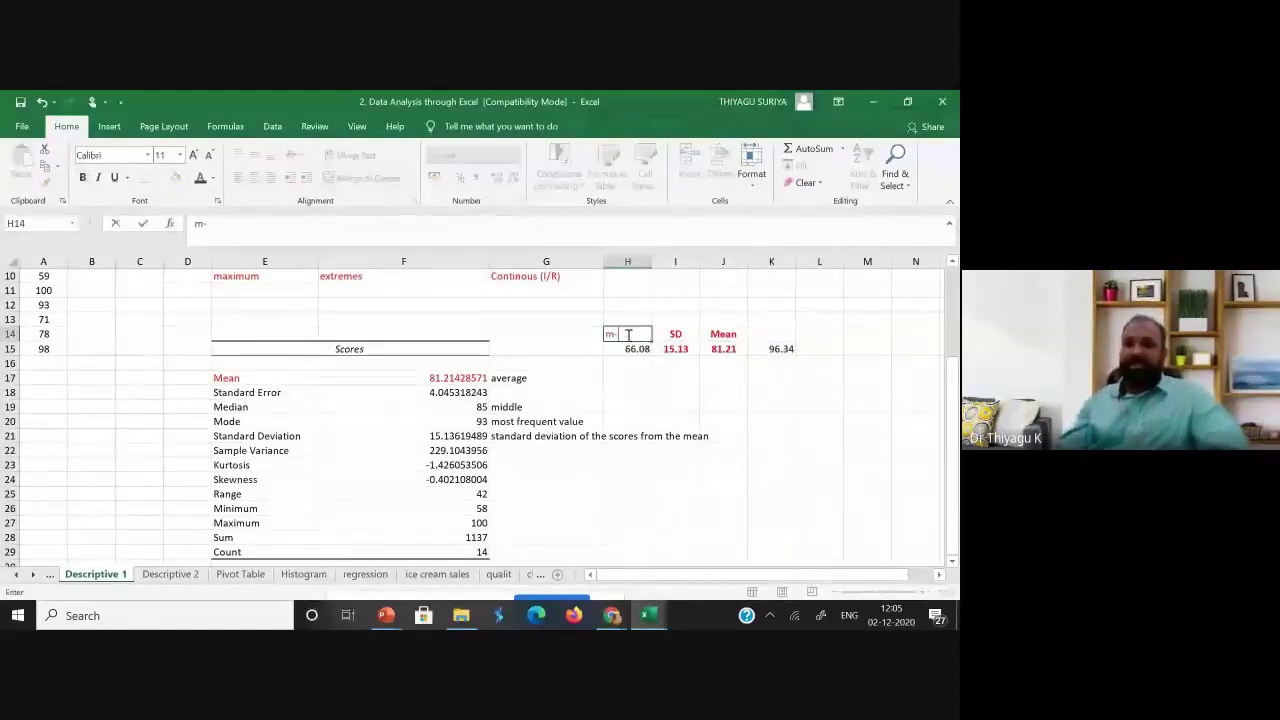
type("sd")
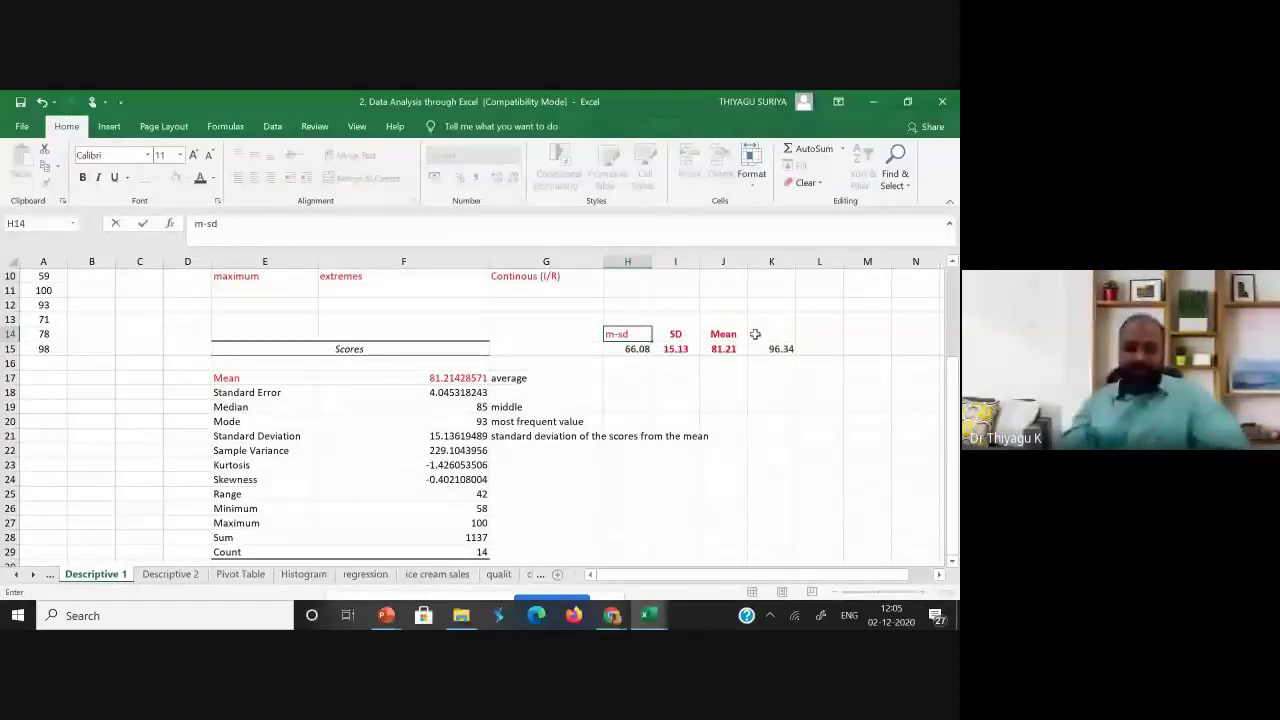
left_click(770, 335)
type("m+sd")
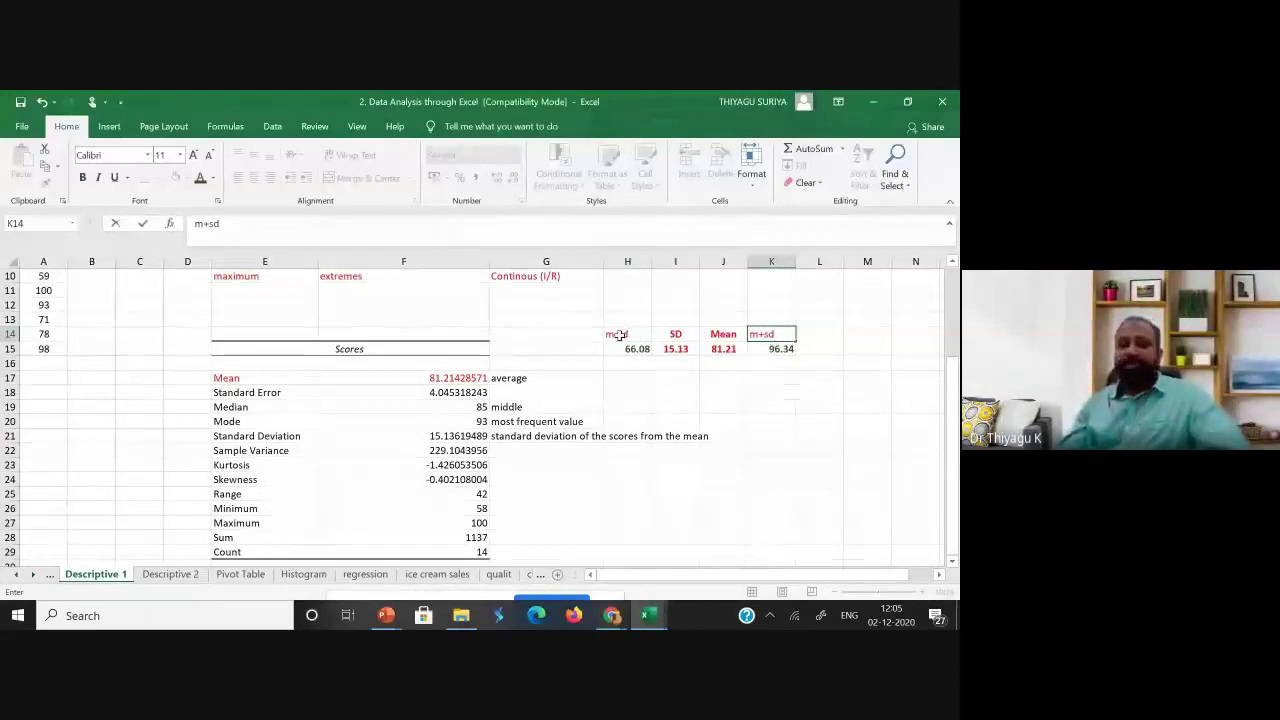
left_click_drag(619, 335, 786, 348)
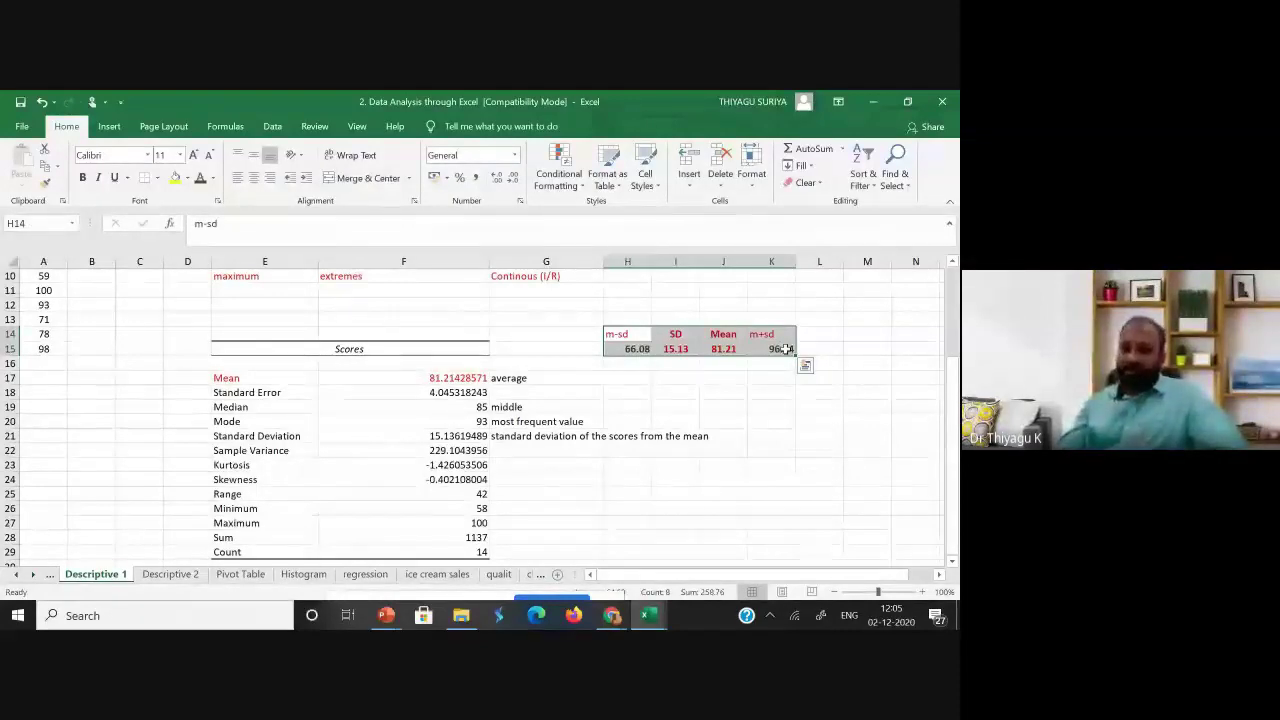
left_click_drag(628, 261, 765, 260)
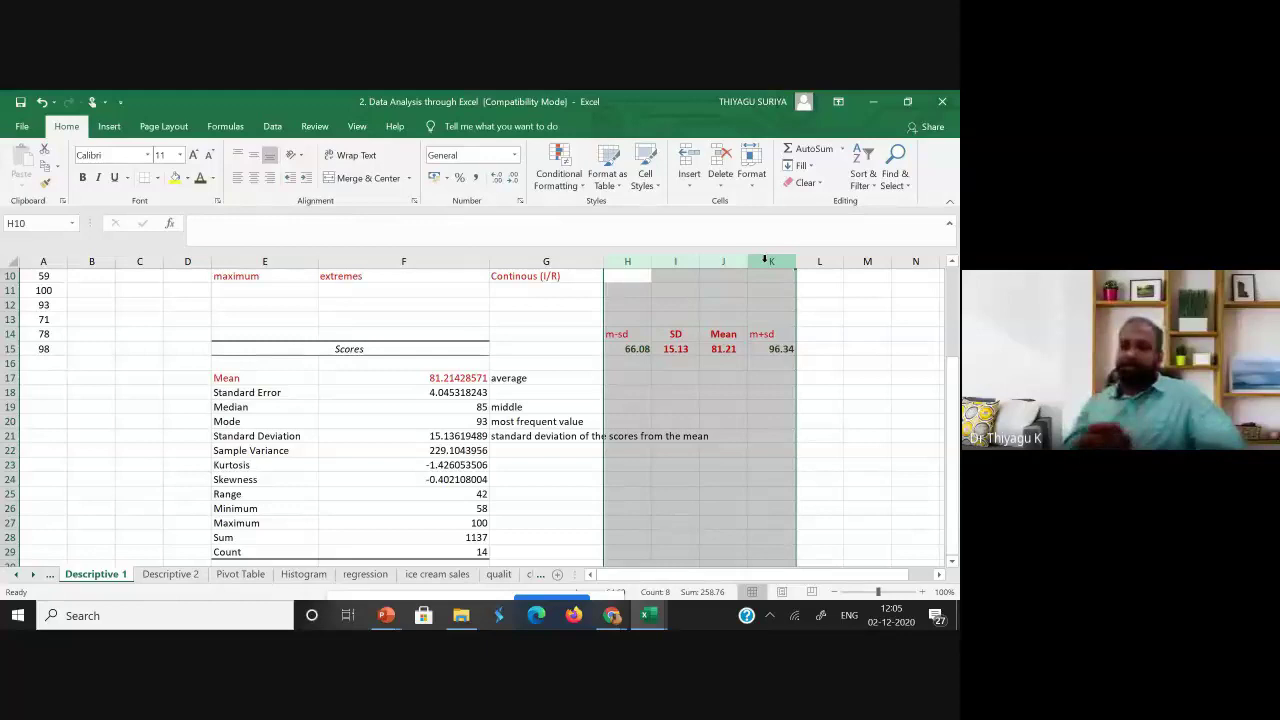
Annotate the Sample Variance row with "square of SD" in G22.
scroll(570, 425, "down", 1)
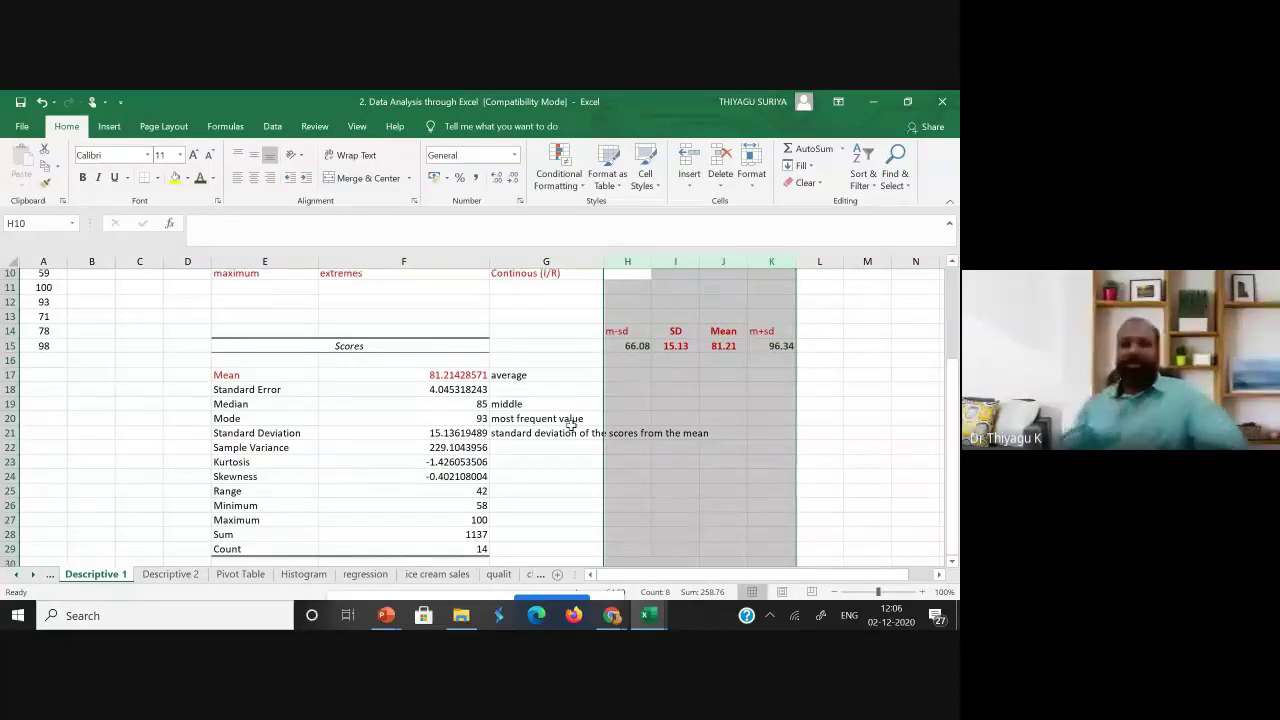
scroll(570, 425, "down", 1)
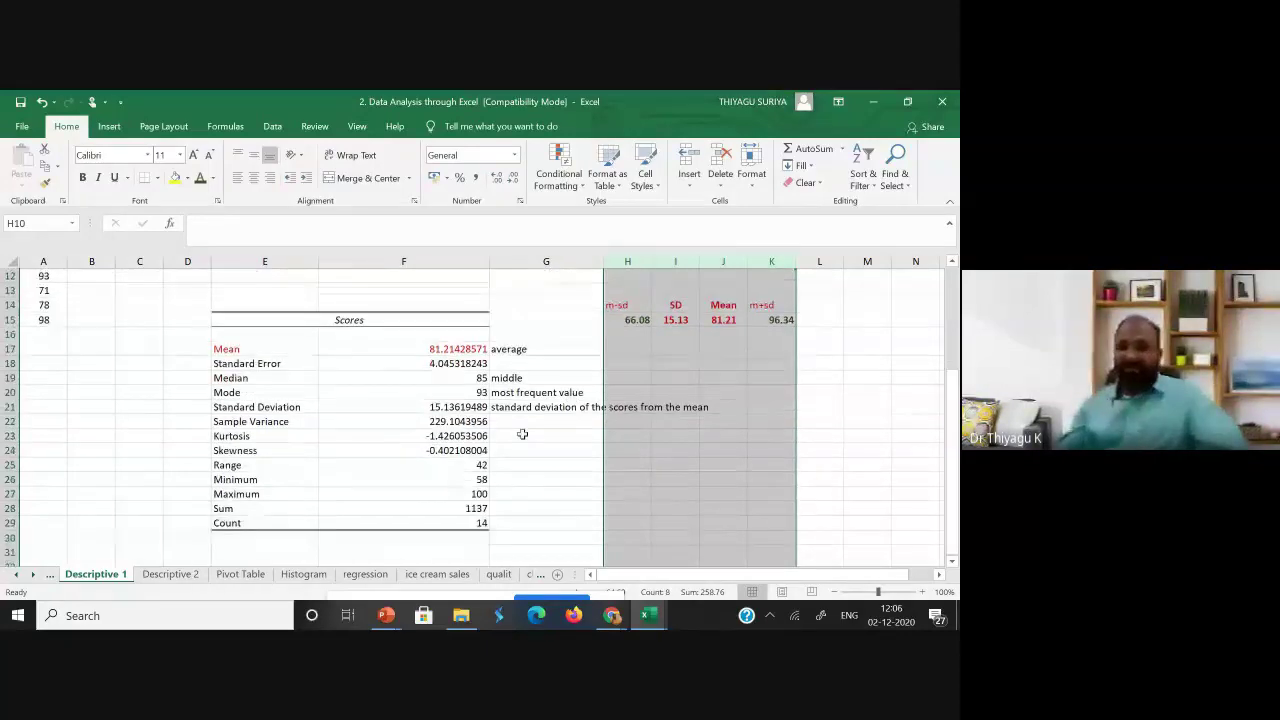
left_click(507, 422)
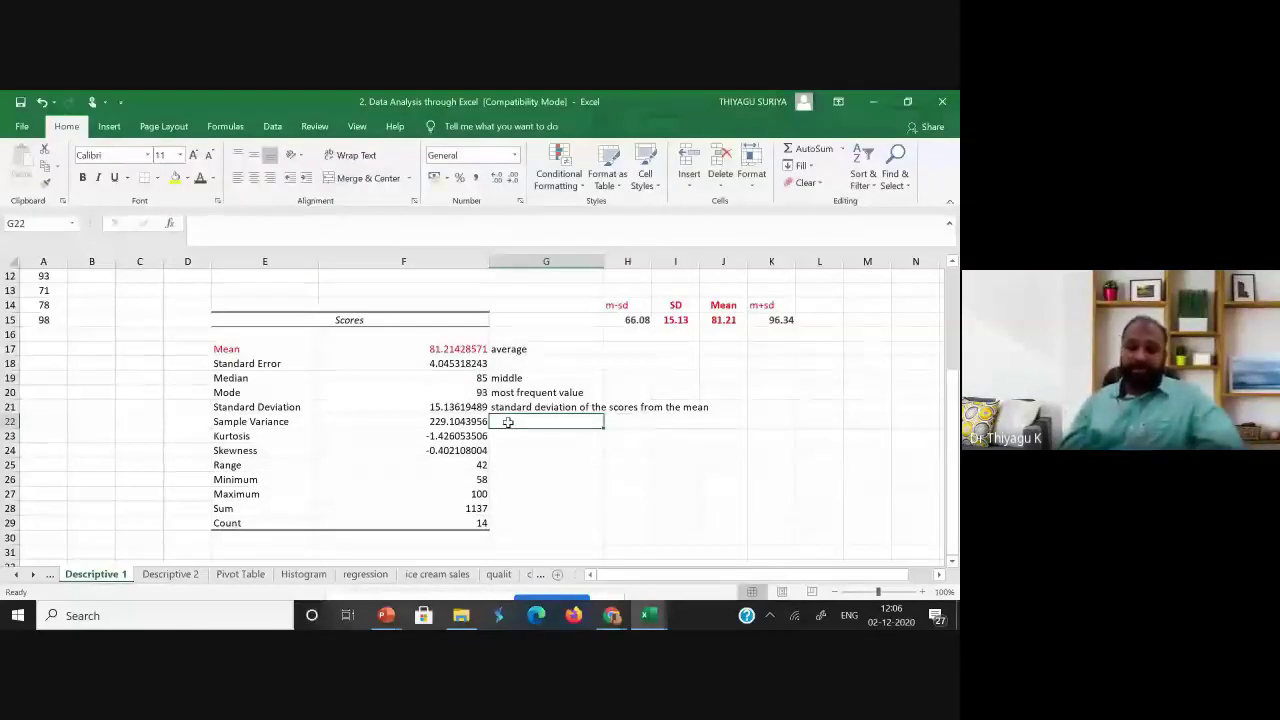
type("sd")
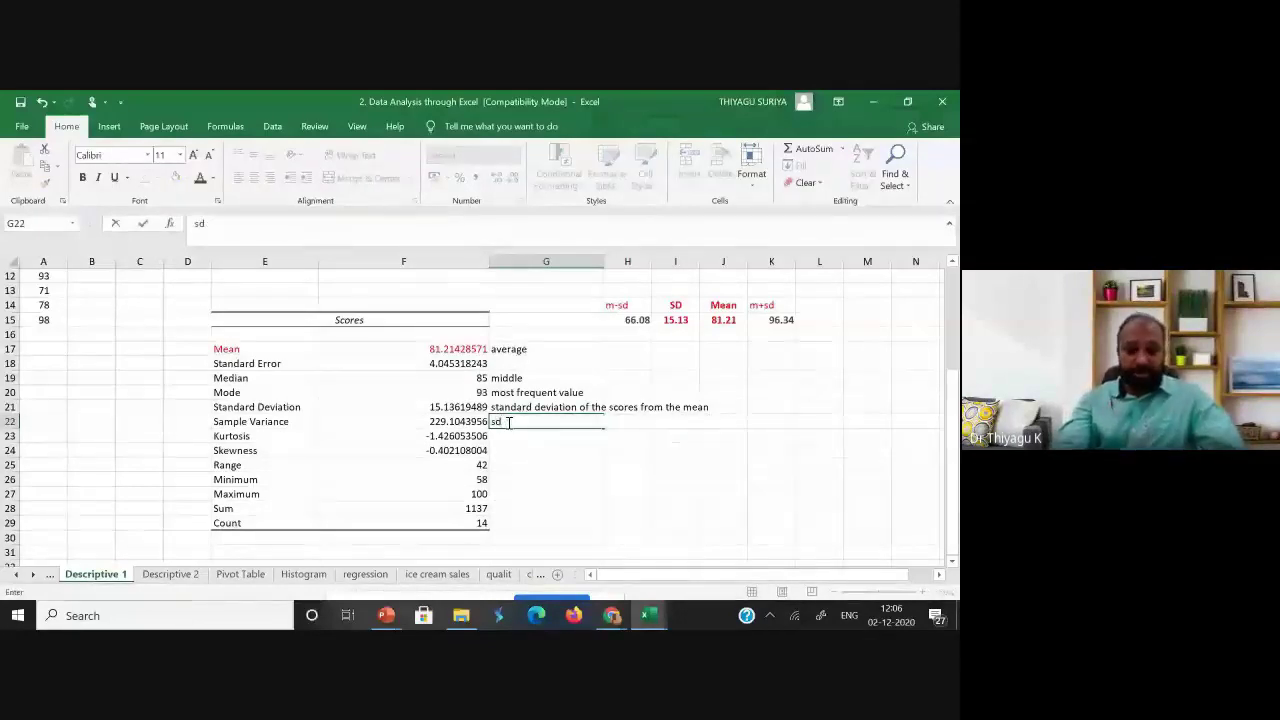
key("BackSpace")
key("BackSpace")
type("square of s")
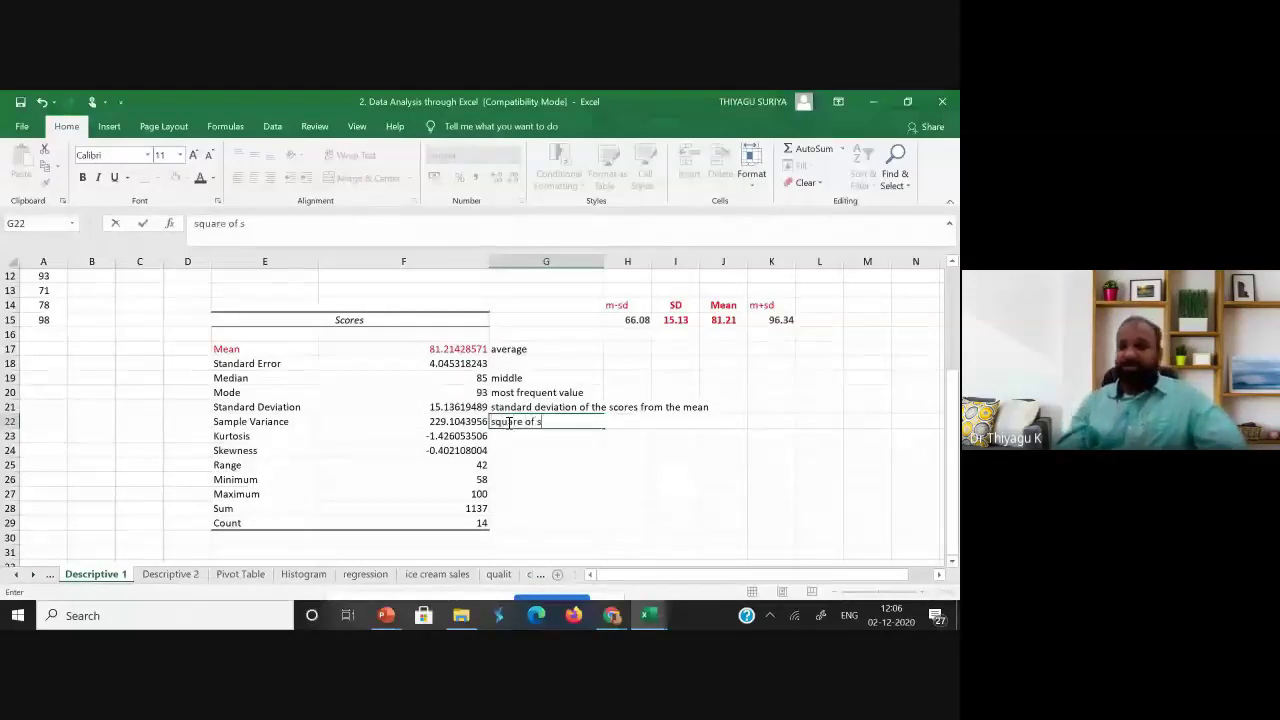
key("BackSpace")
type("S")
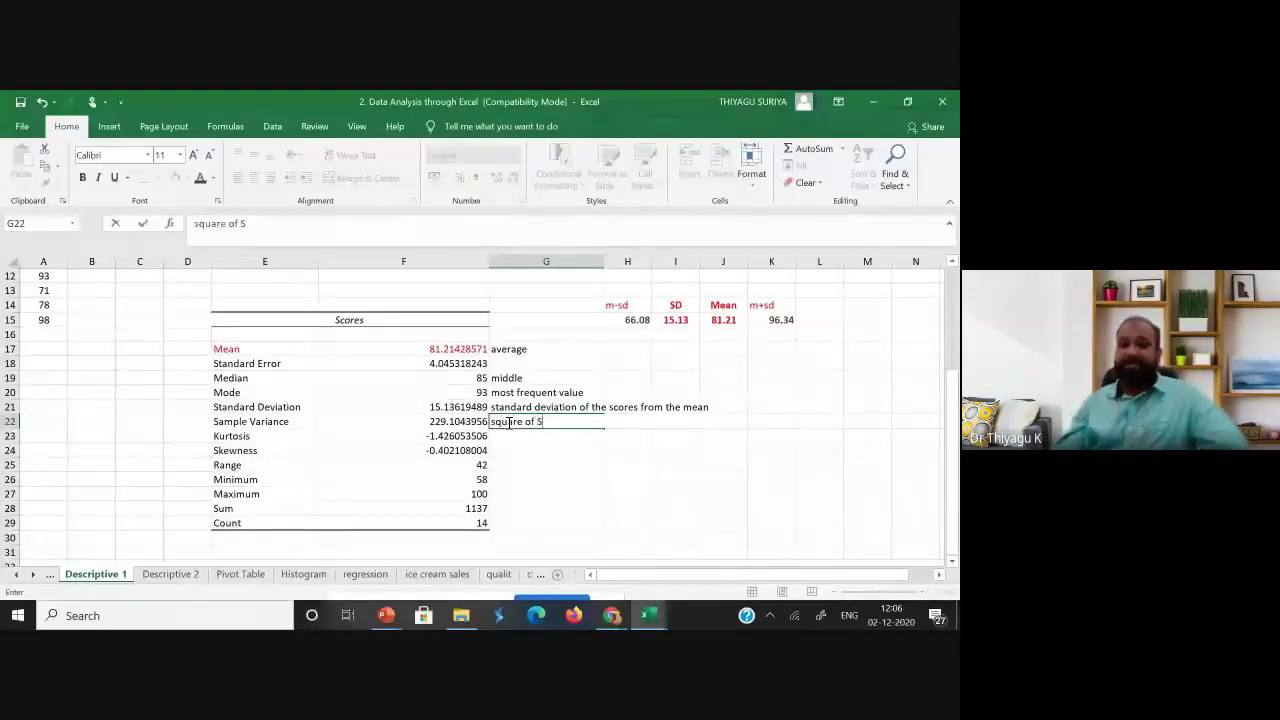
type("D")
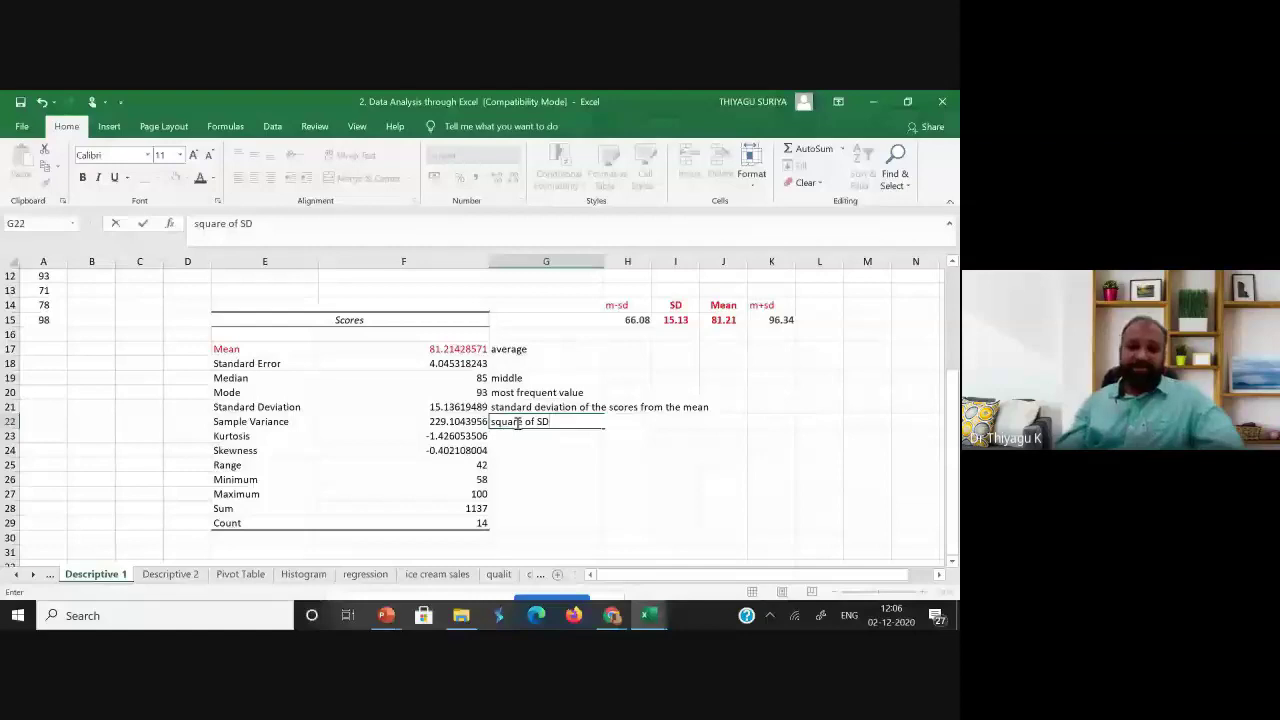
left_click(634, 432)
Calculate the square of the standard deviation in H22 with the formula =F21*F21.
left_click(448, 407)
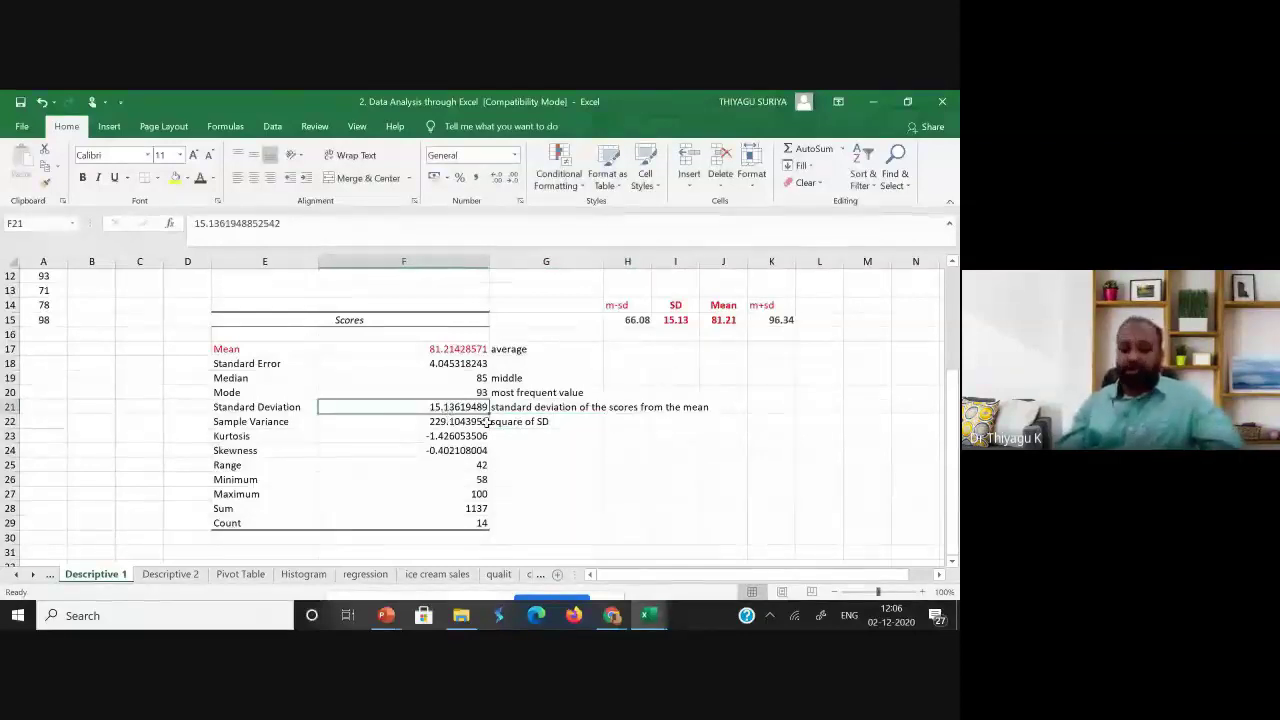
left_click(624, 421)
type("=")
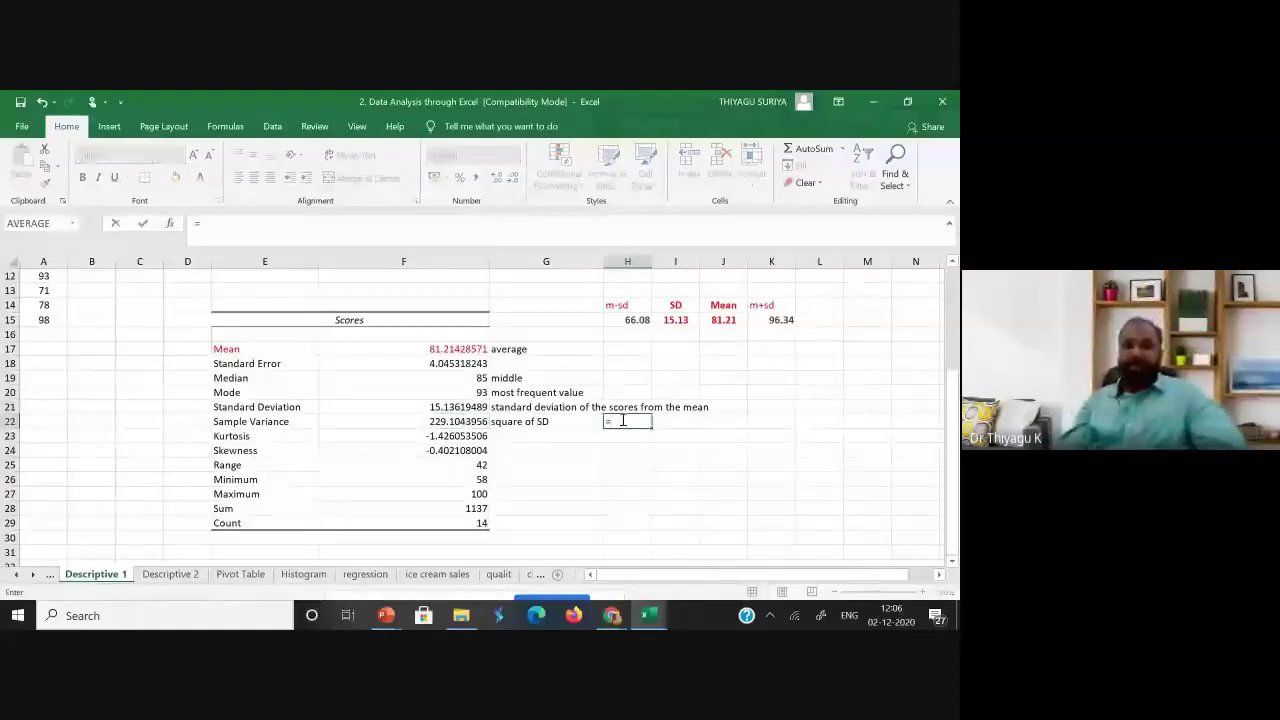
left_click(460, 406)
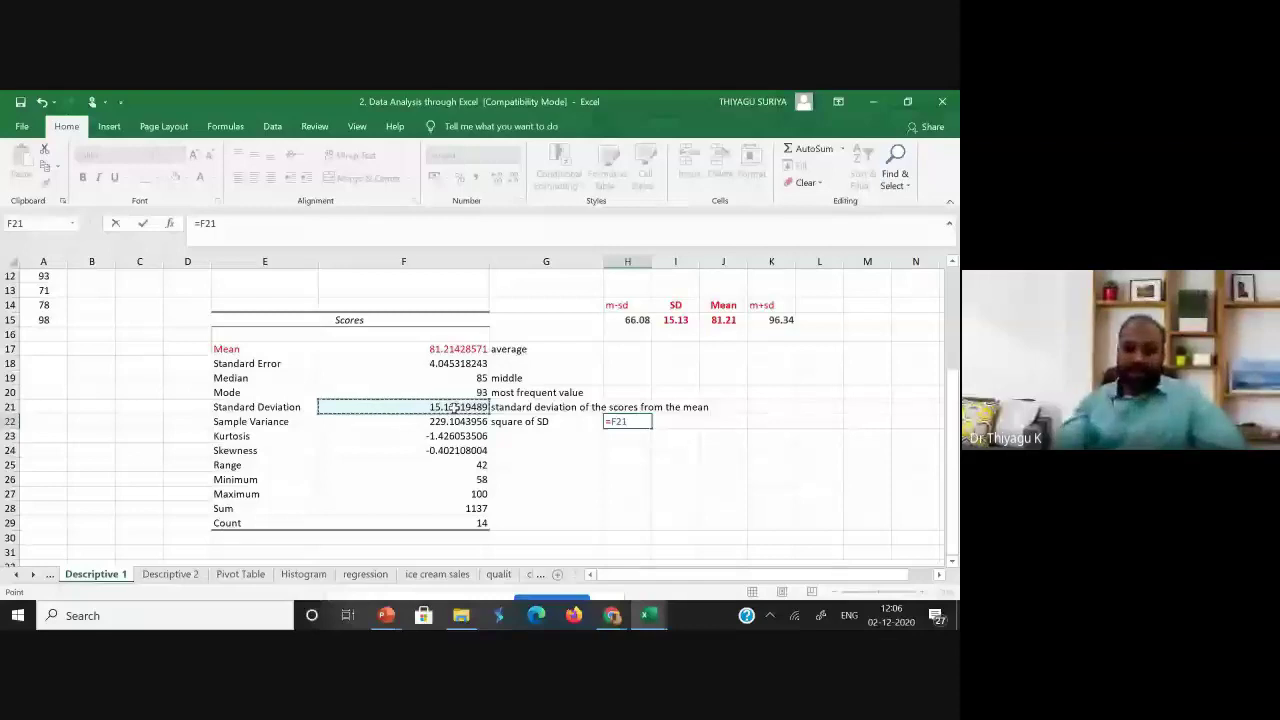
left_click(244, 220)
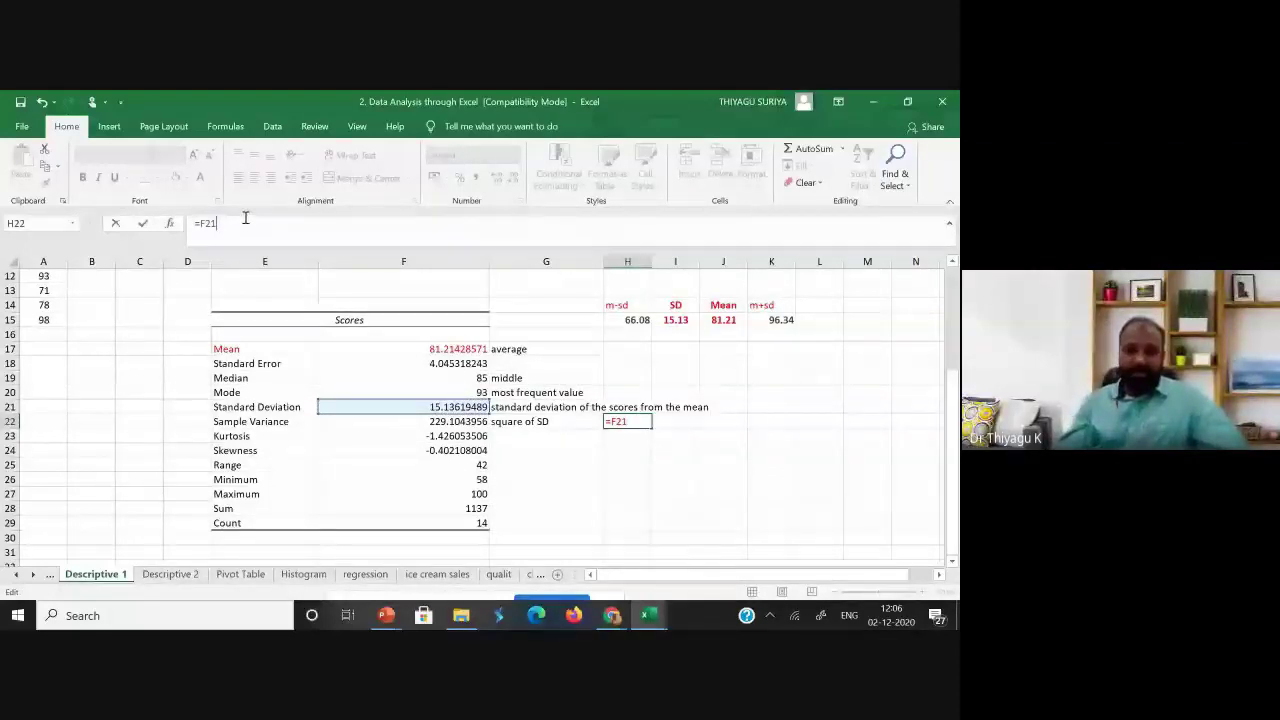
type("*")
left_click(385, 406)
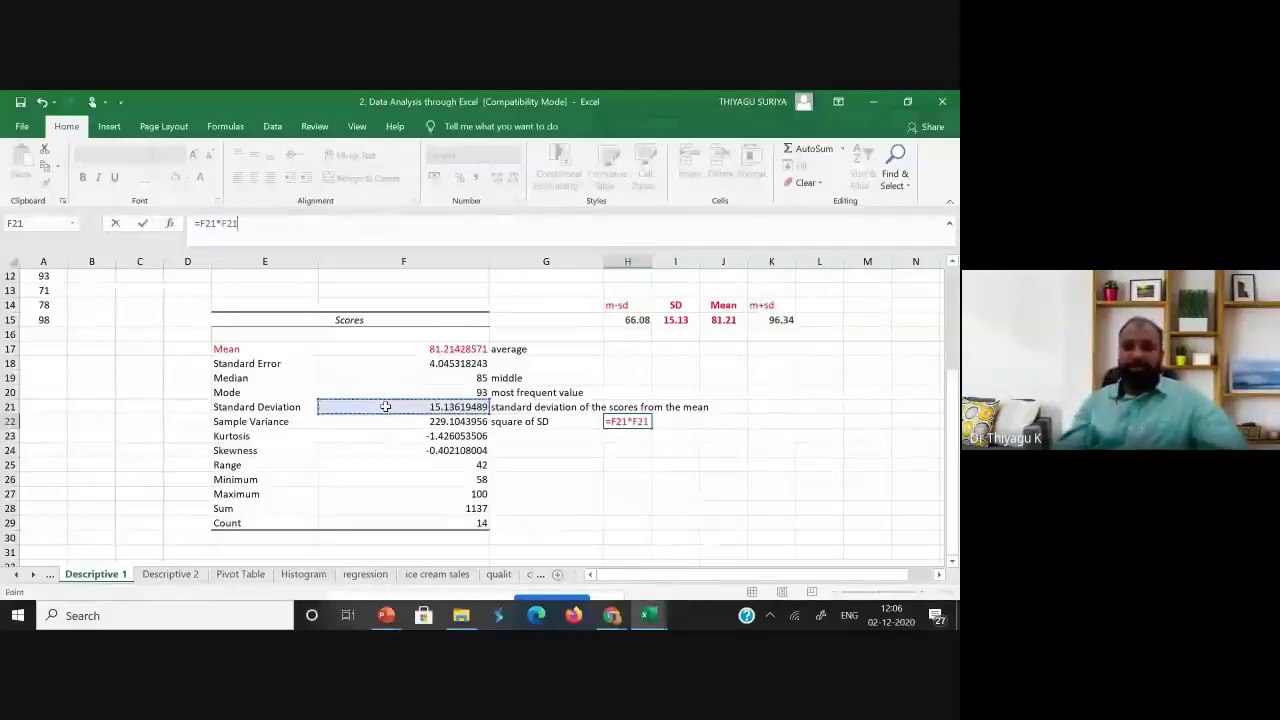
key("ctrl+Return")
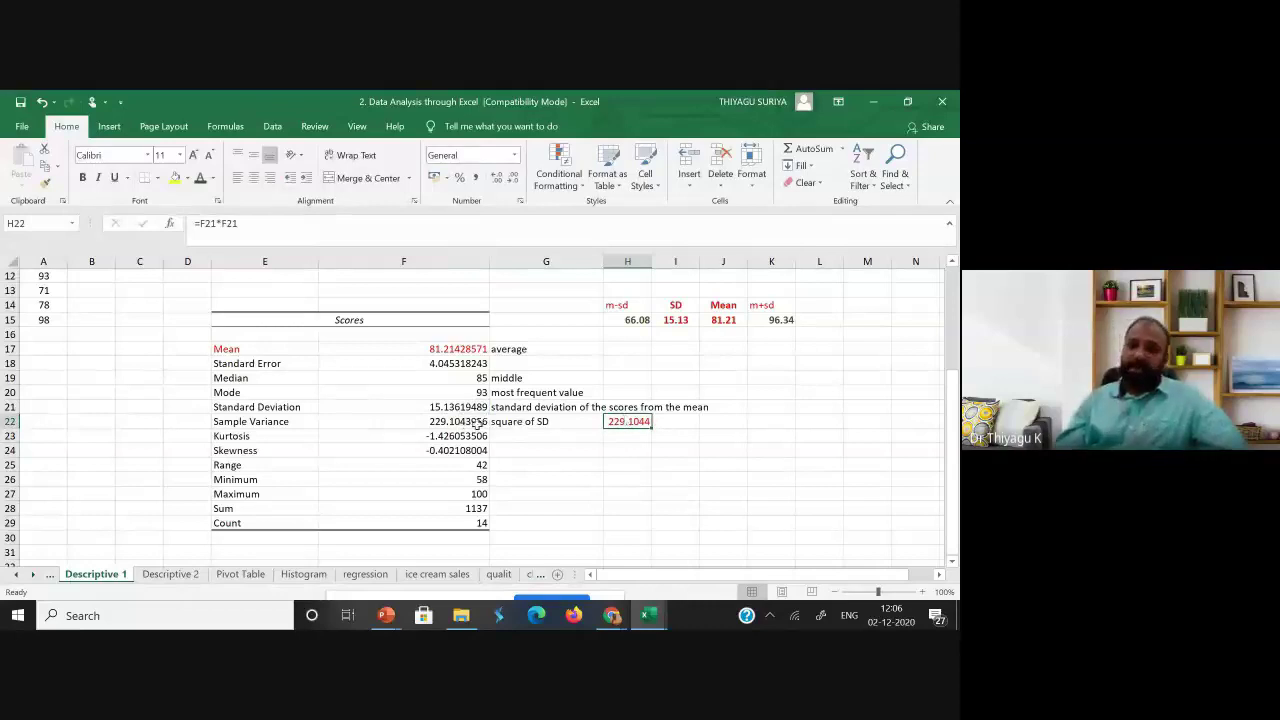
Annotate the Kurtosis row with "height" in G23 and "Platykurotsis" in H23.
left_click(504, 438)
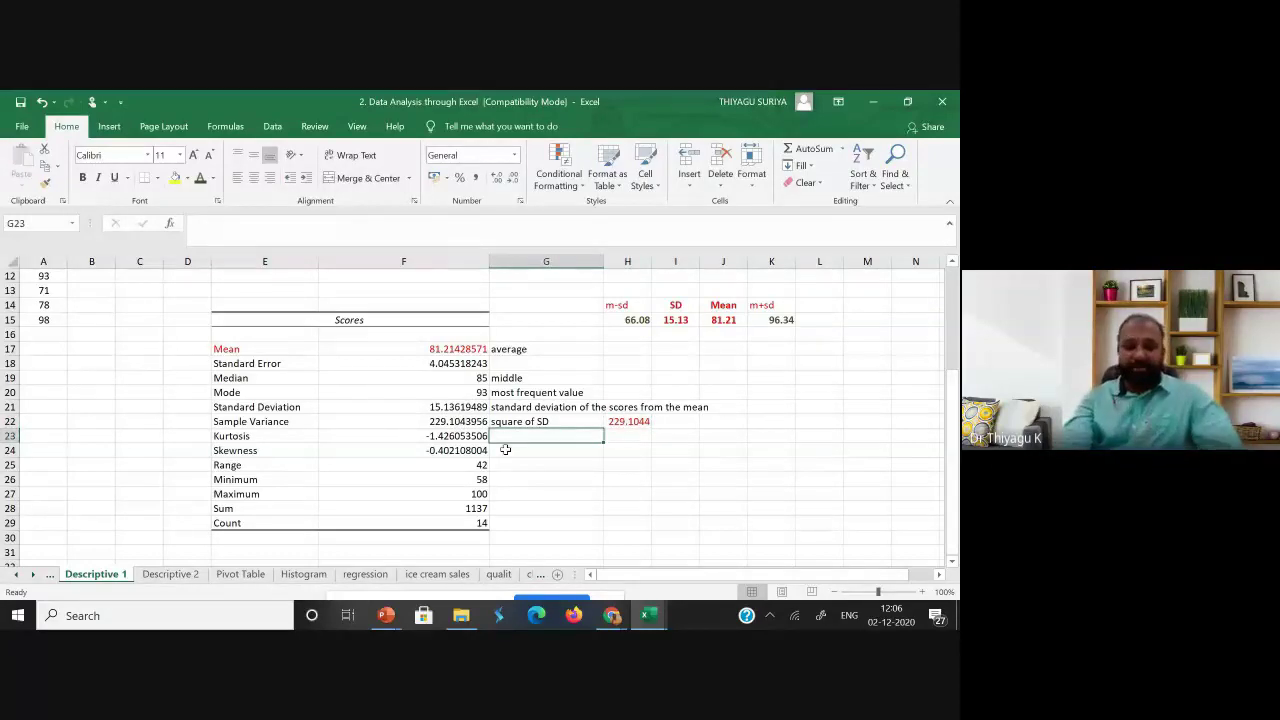
type("height")
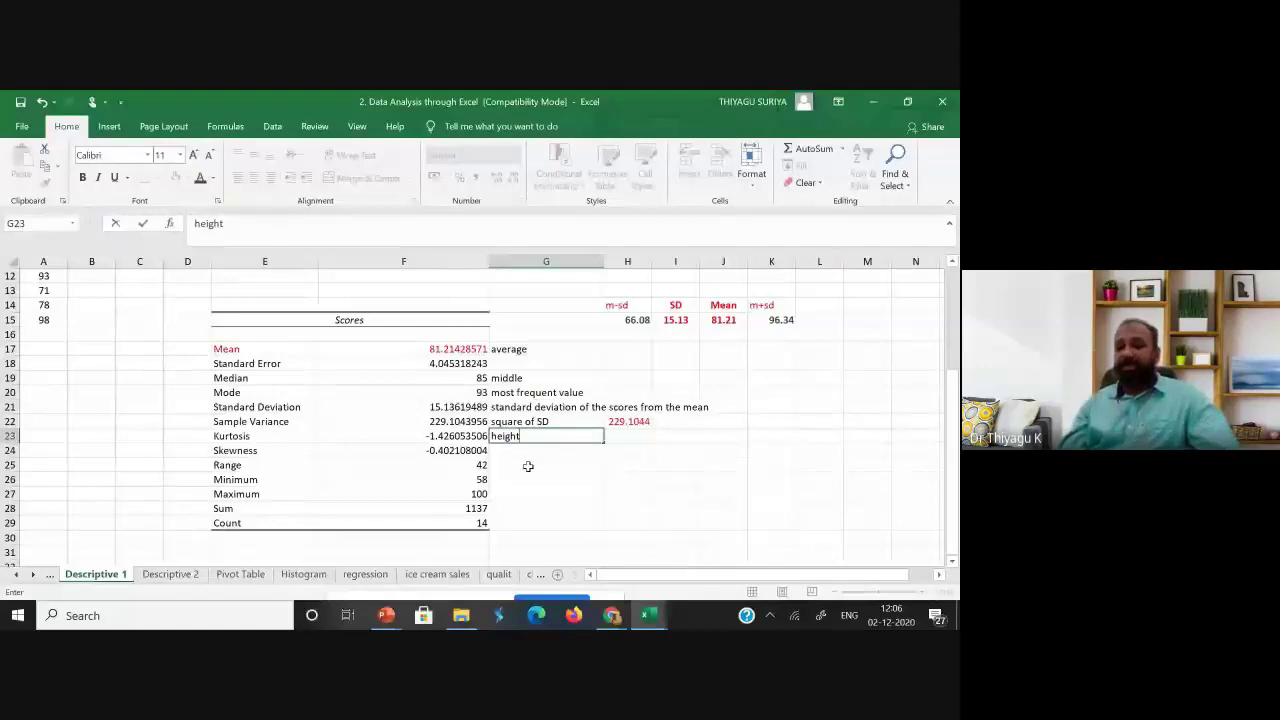
left_click(416, 439)
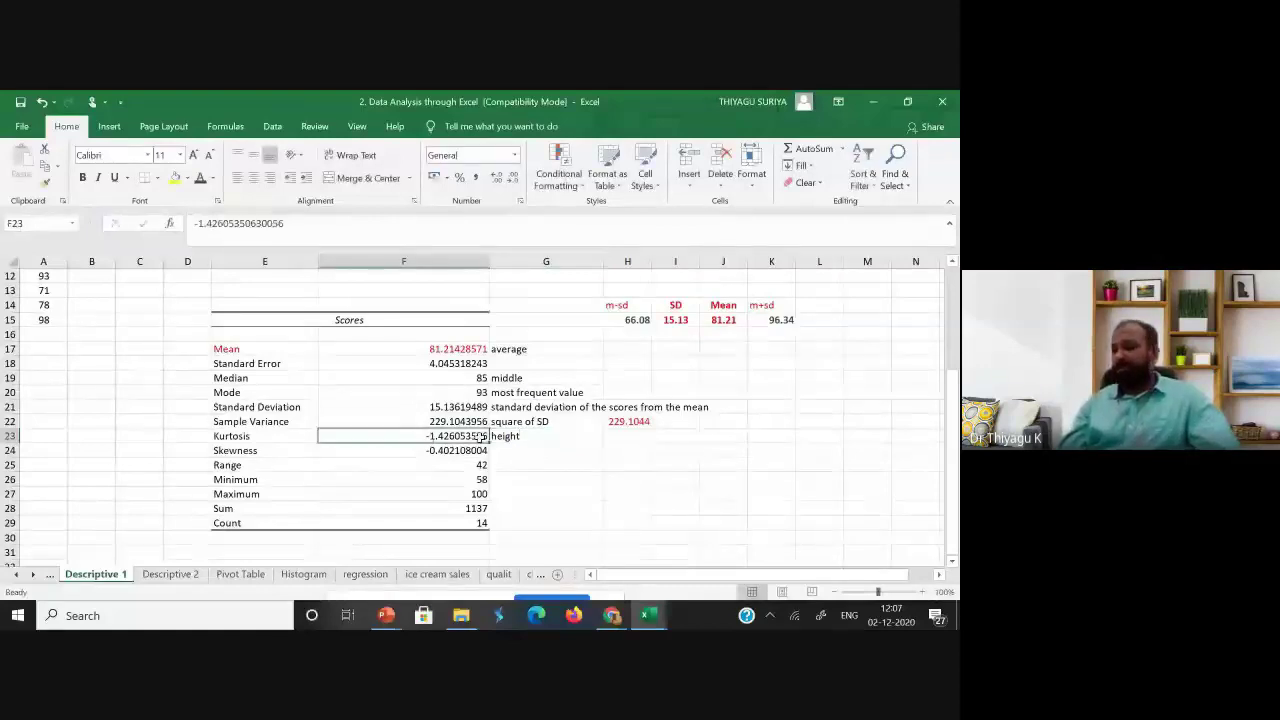
left_click(628, 438)
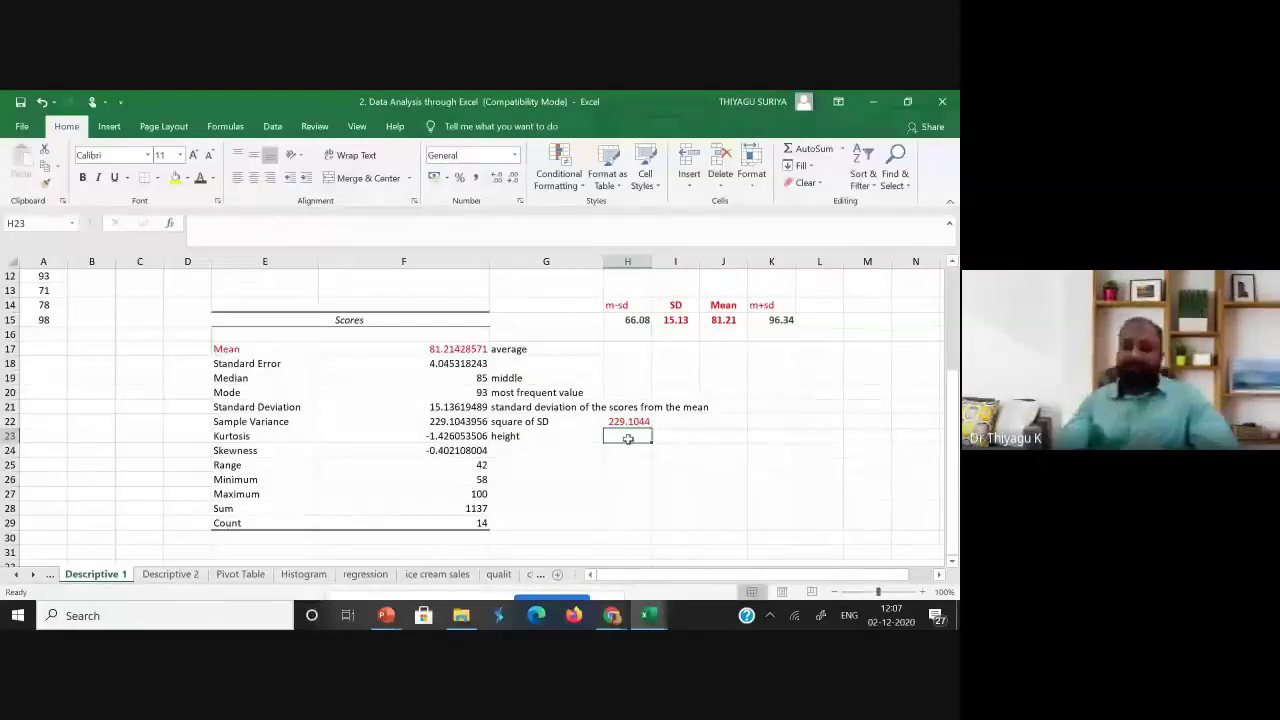
type("Platy")
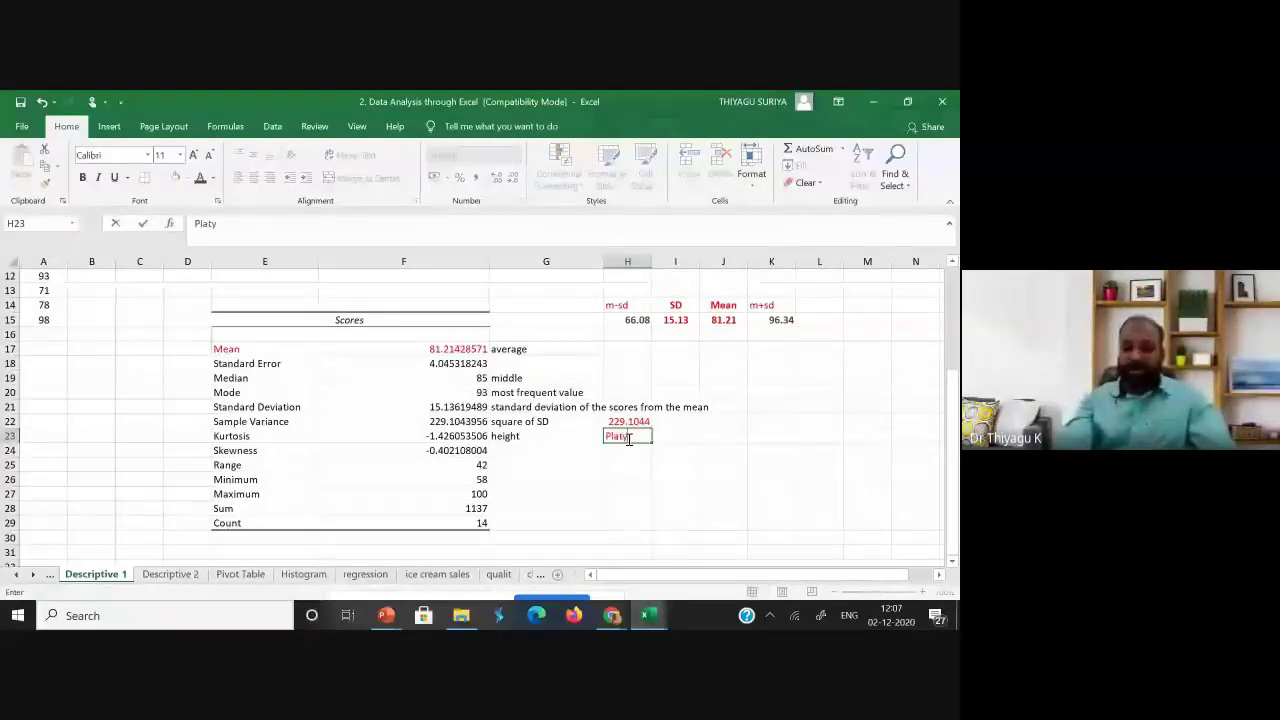
type("kurtic")
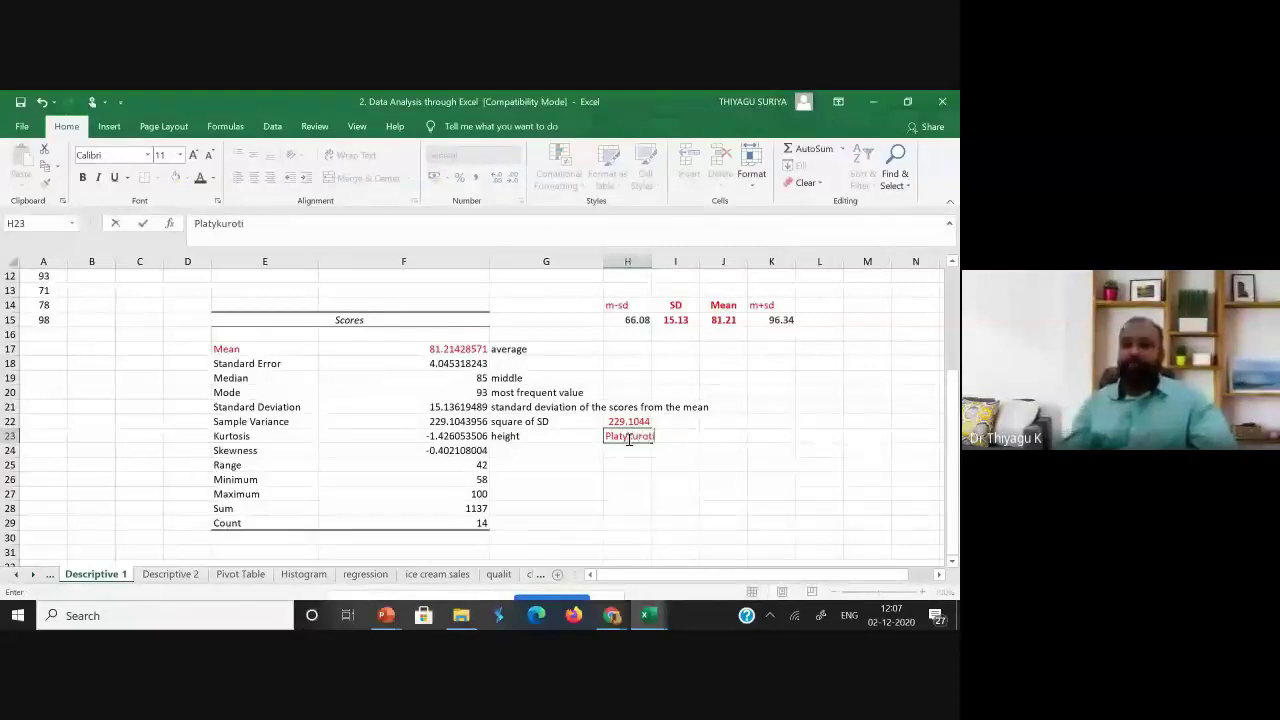
type("is")
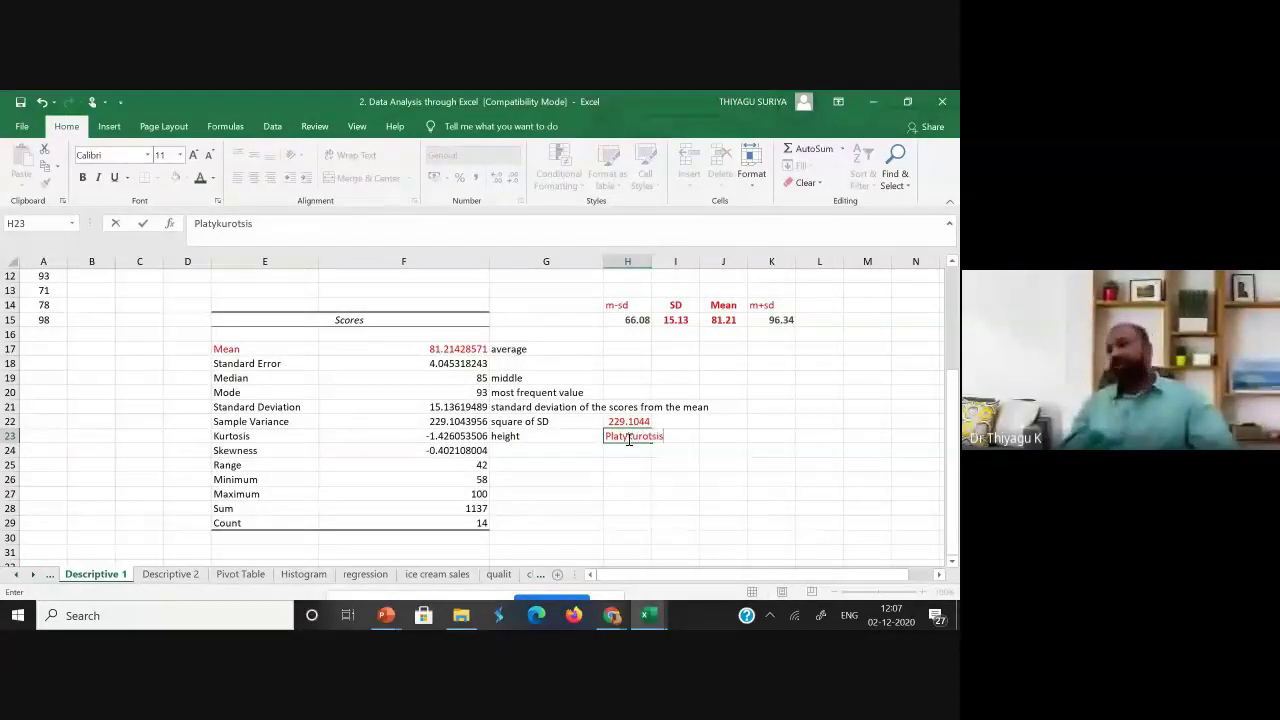
Annotate the Skewness row with "NPC" in G24.
left_click(536, 451)
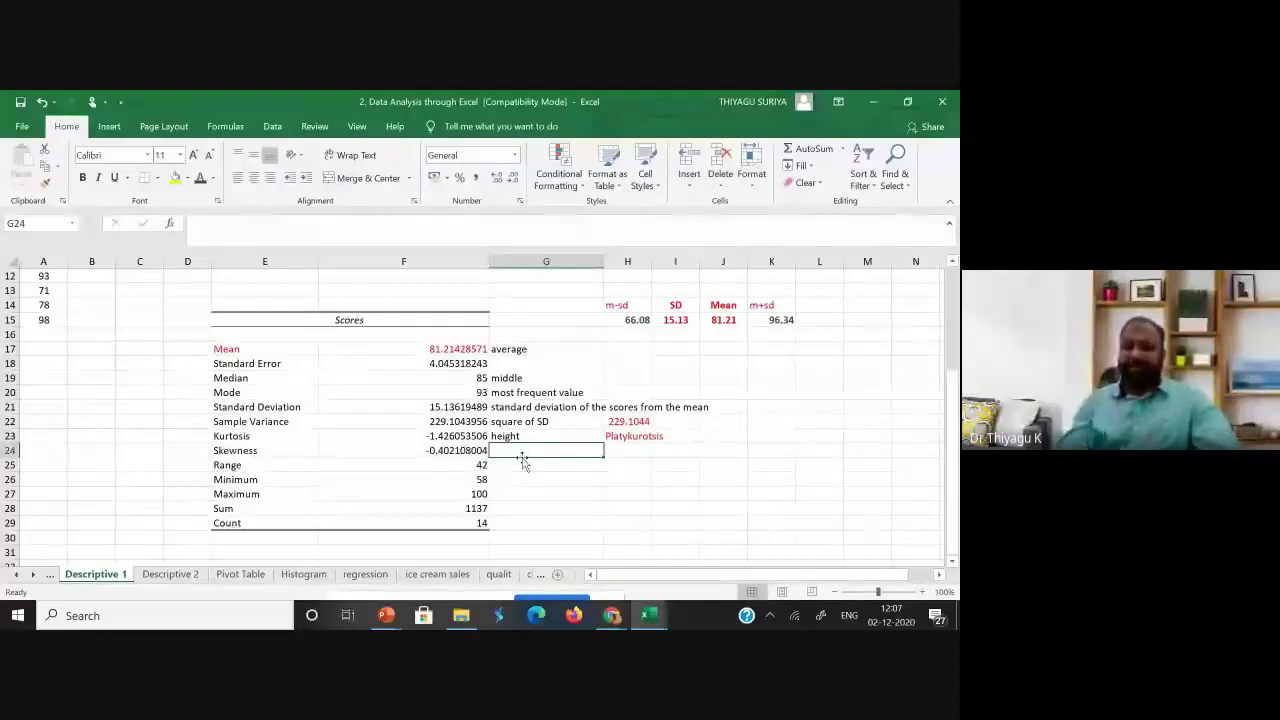
type("N")
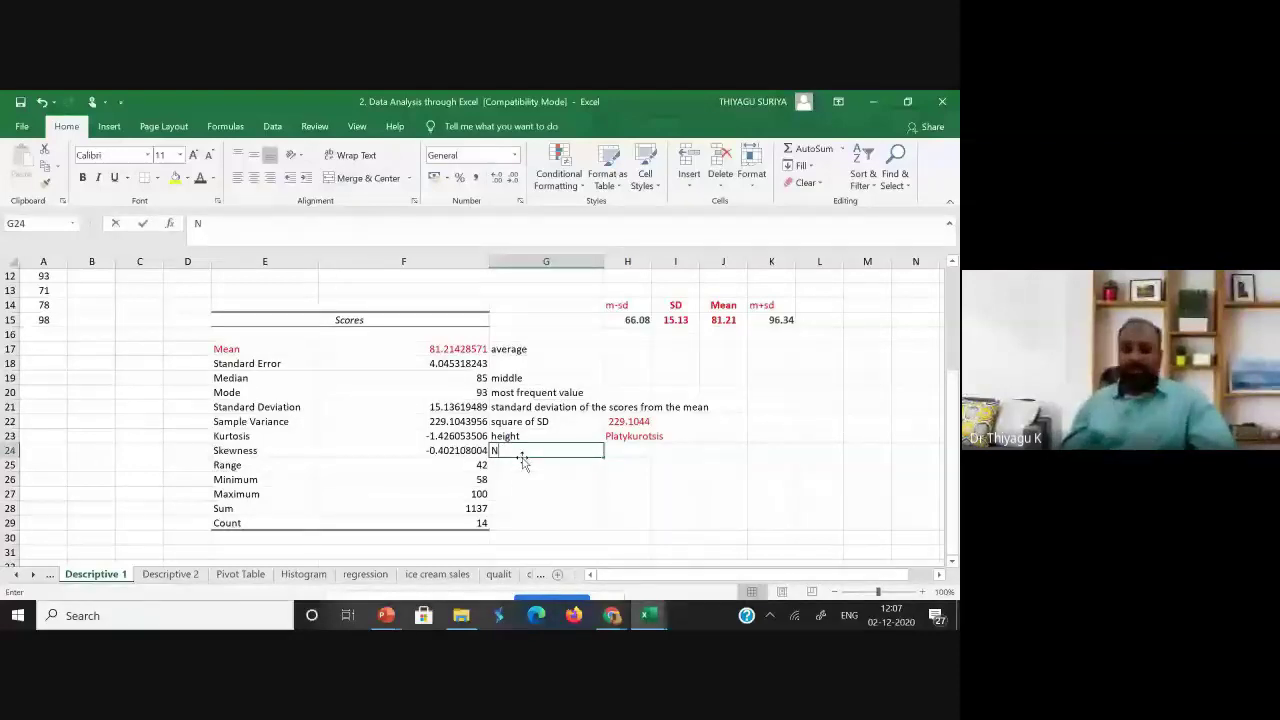
type("PC")
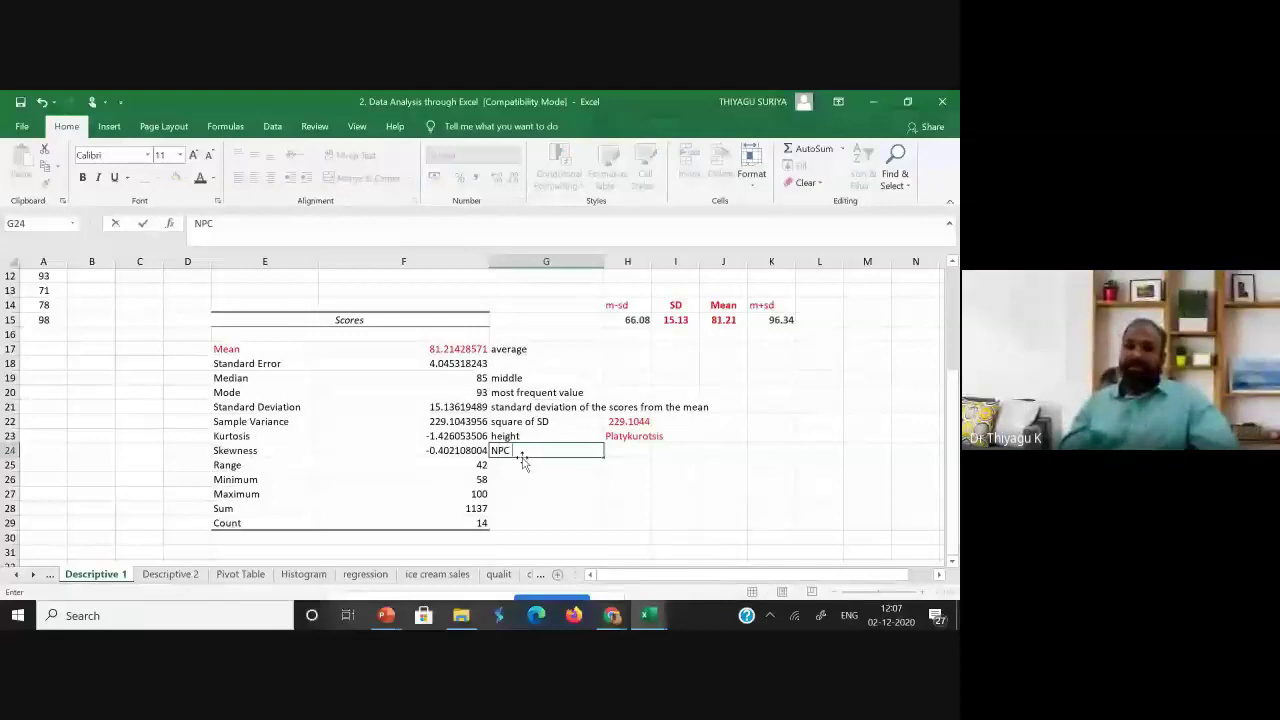
Enter "Symmetric" in H24 as the interpretation of the skewness value.
left_click(633, 453)
type("Syme")
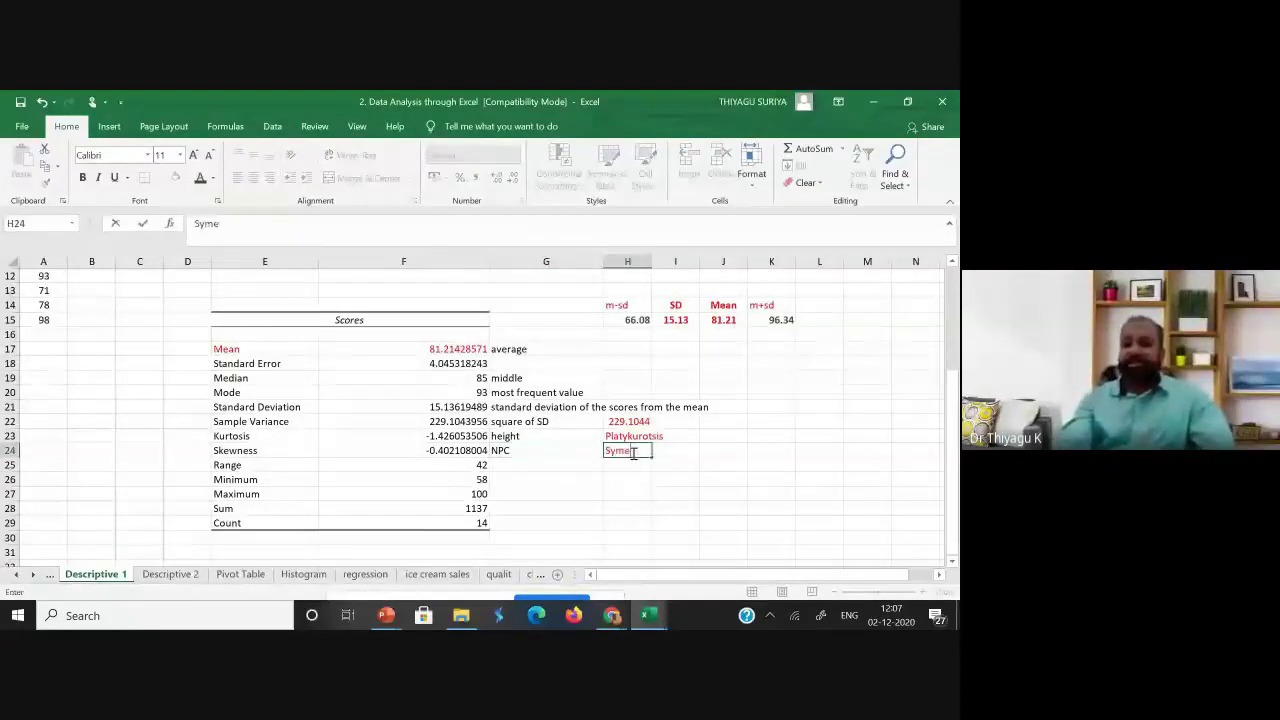
type("etri")
key("BackSpace")
key("BackSpace")
key("BackSpace")
key("BackSpace")
type("tric")
key("ctrl+Return")
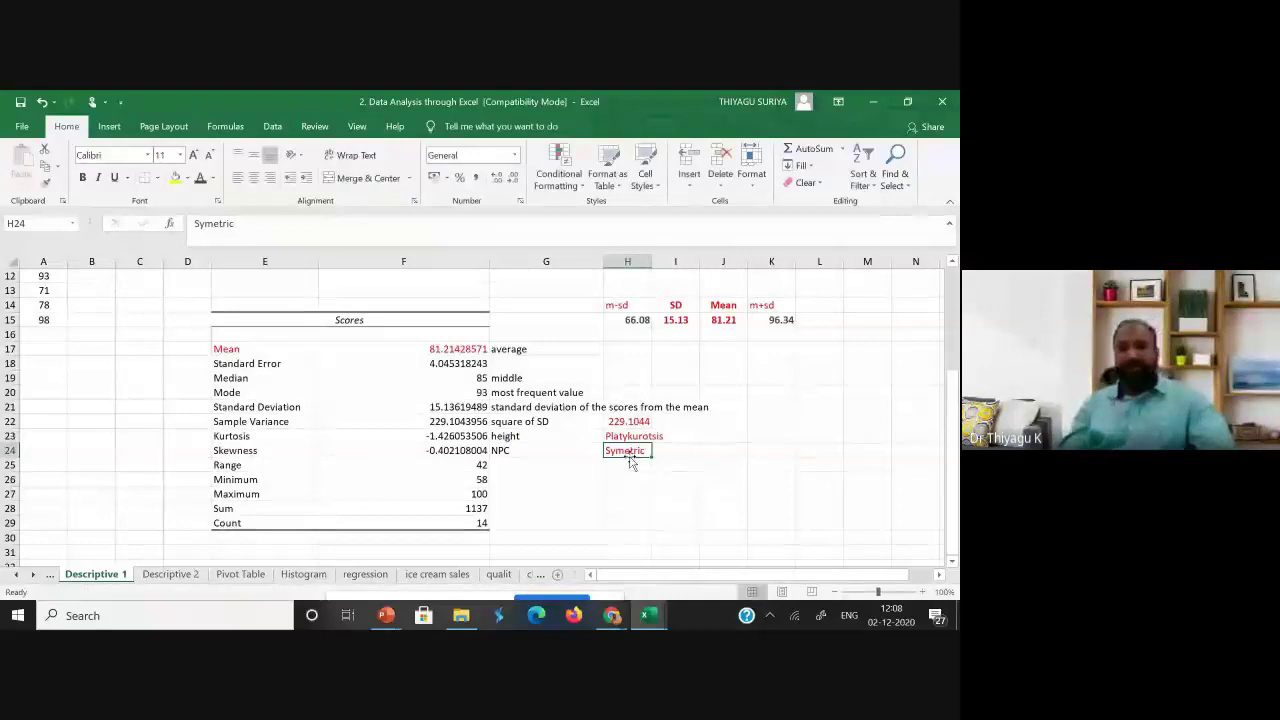
double_click(632, 452)
type("m")
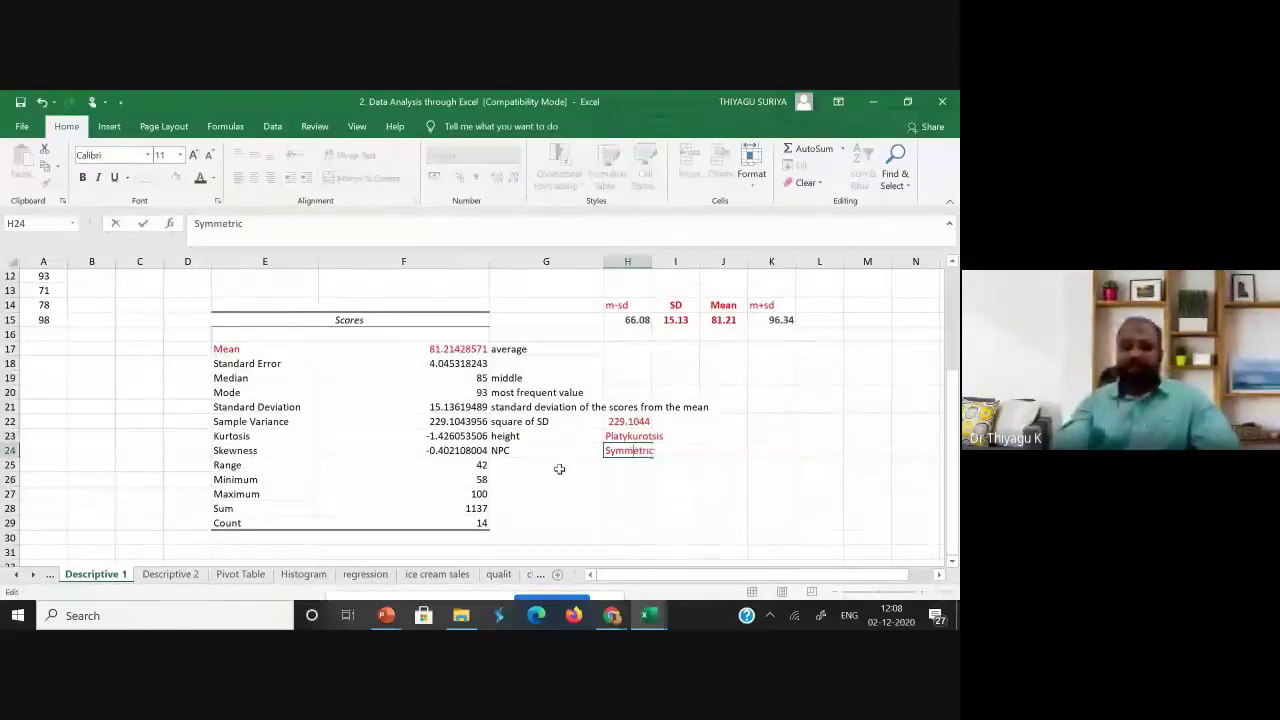
Annotate the Range row with "Hs- LS" in G25, for highest score minus lowest score.
left_click(560, 469)
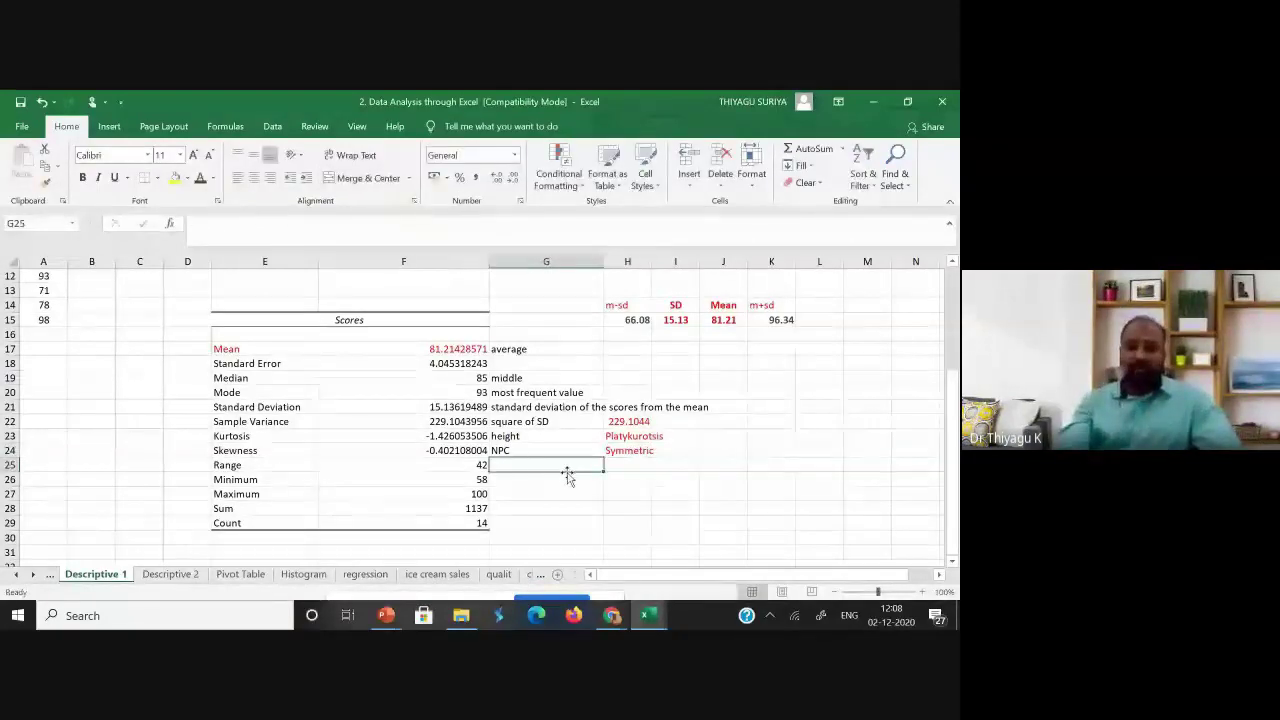
type("Hs- LS")
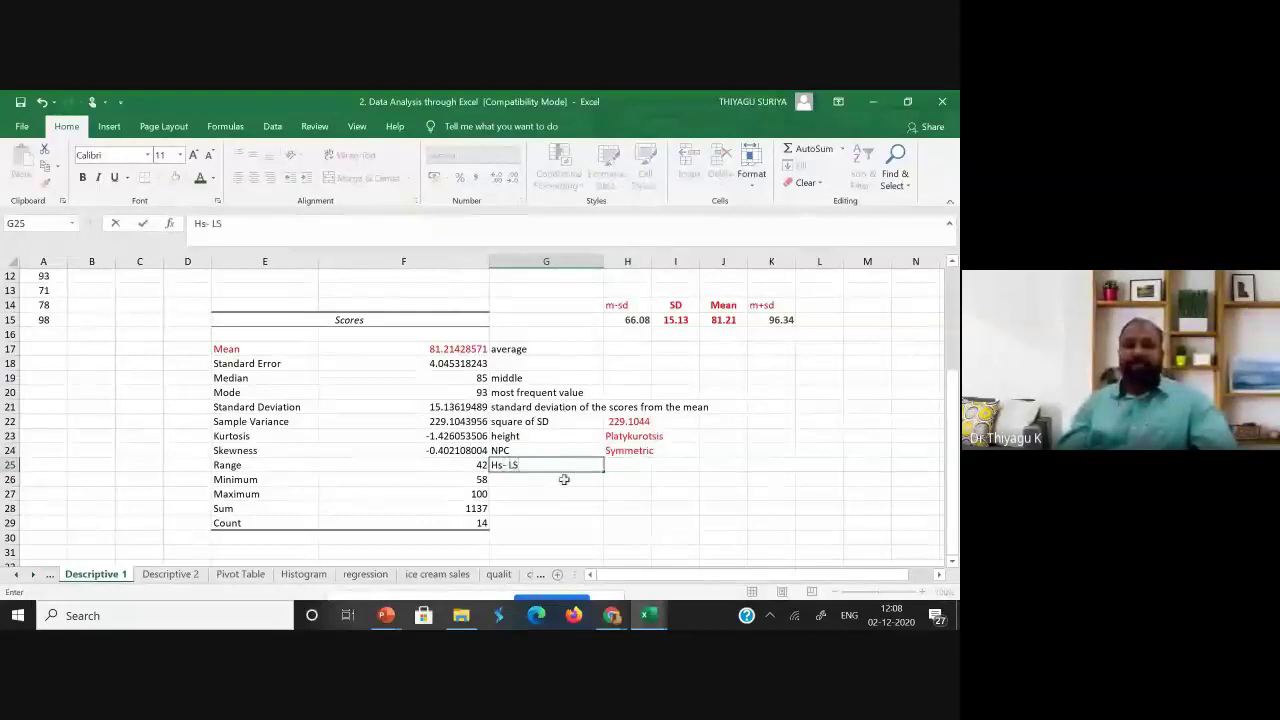
left_click(246, 482)
left_click(244, 492)
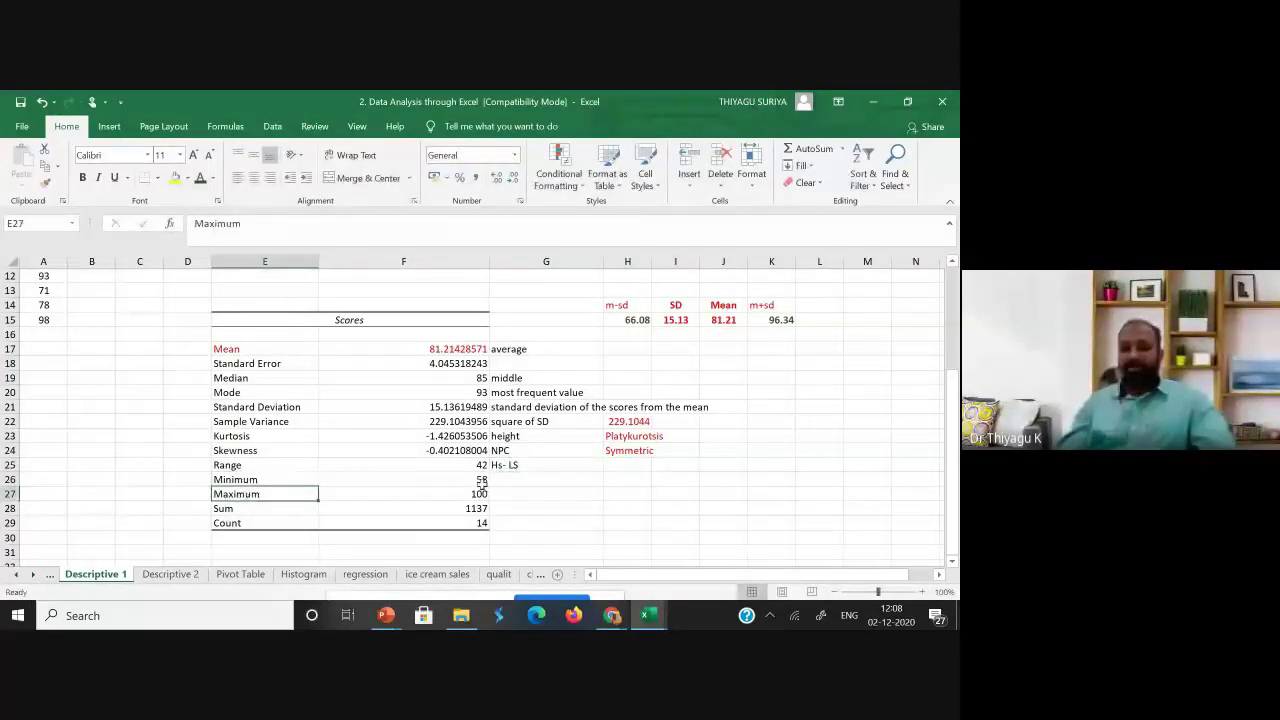
left_click(482, 481)
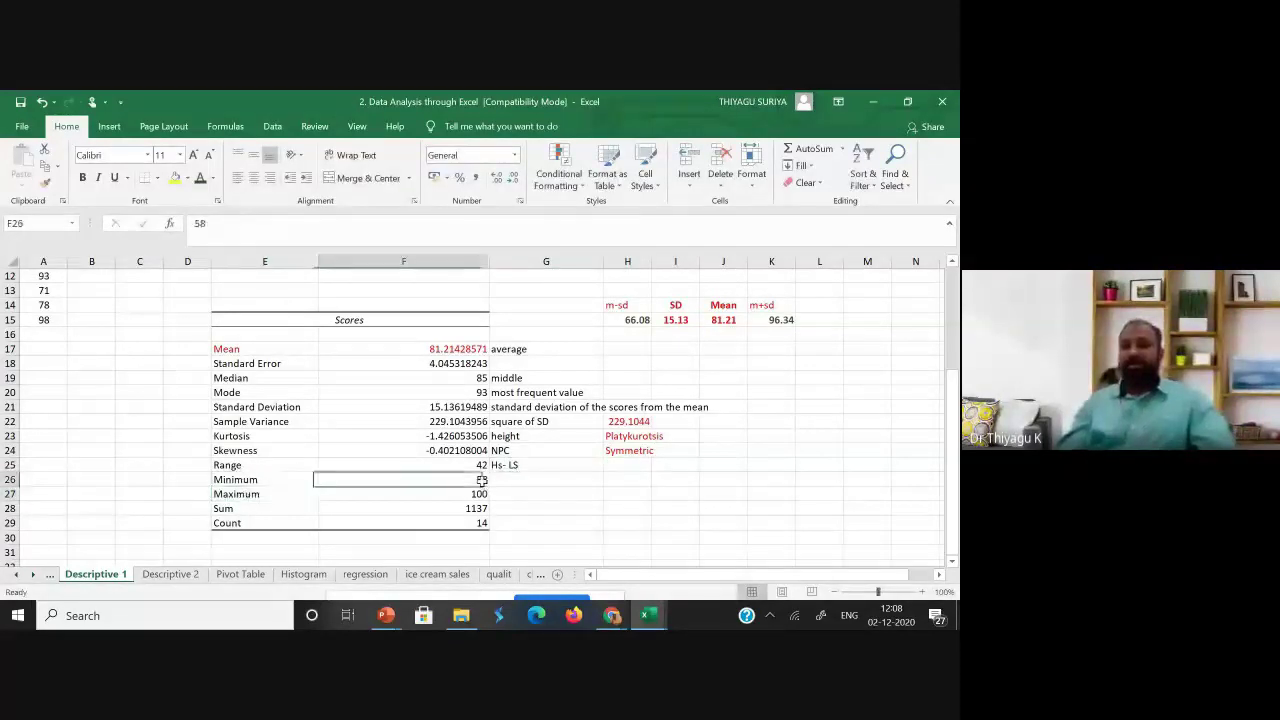
Calculate the range in H25 by subtracting the minimum from the maximum with the formula =F27-F26.
left_click(626, 466)
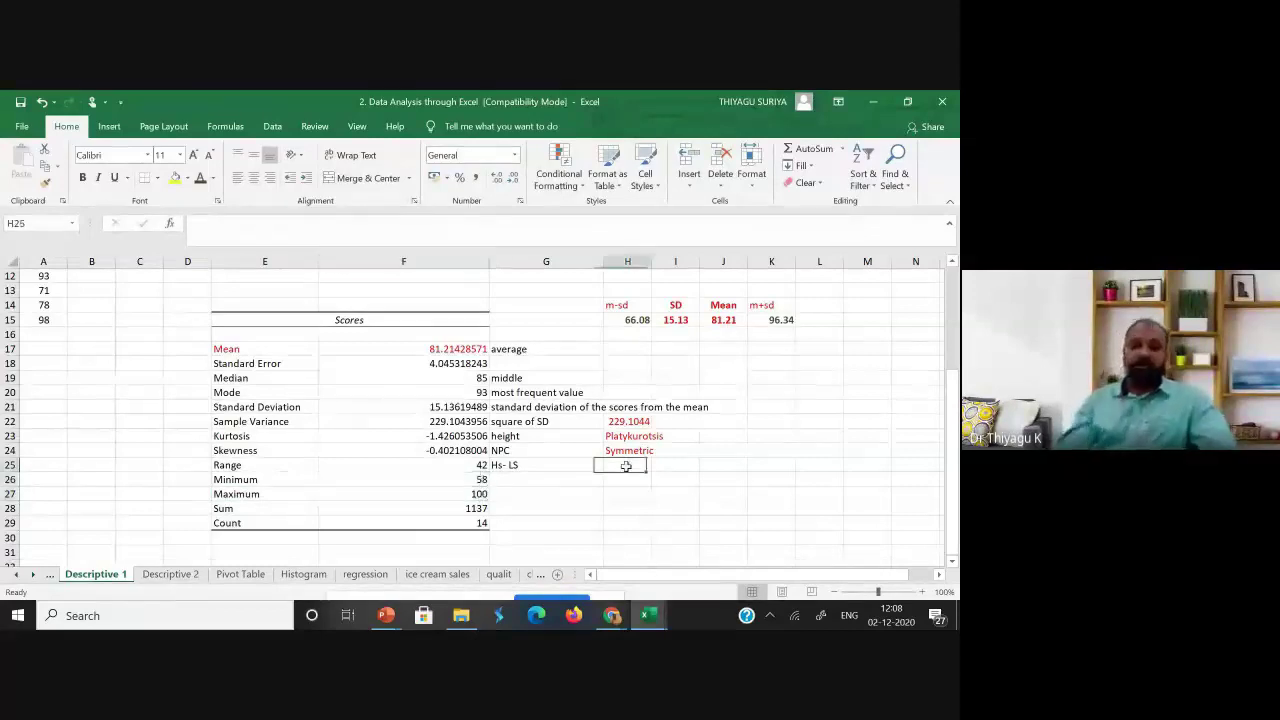
type("=")
left_click(480, 494)
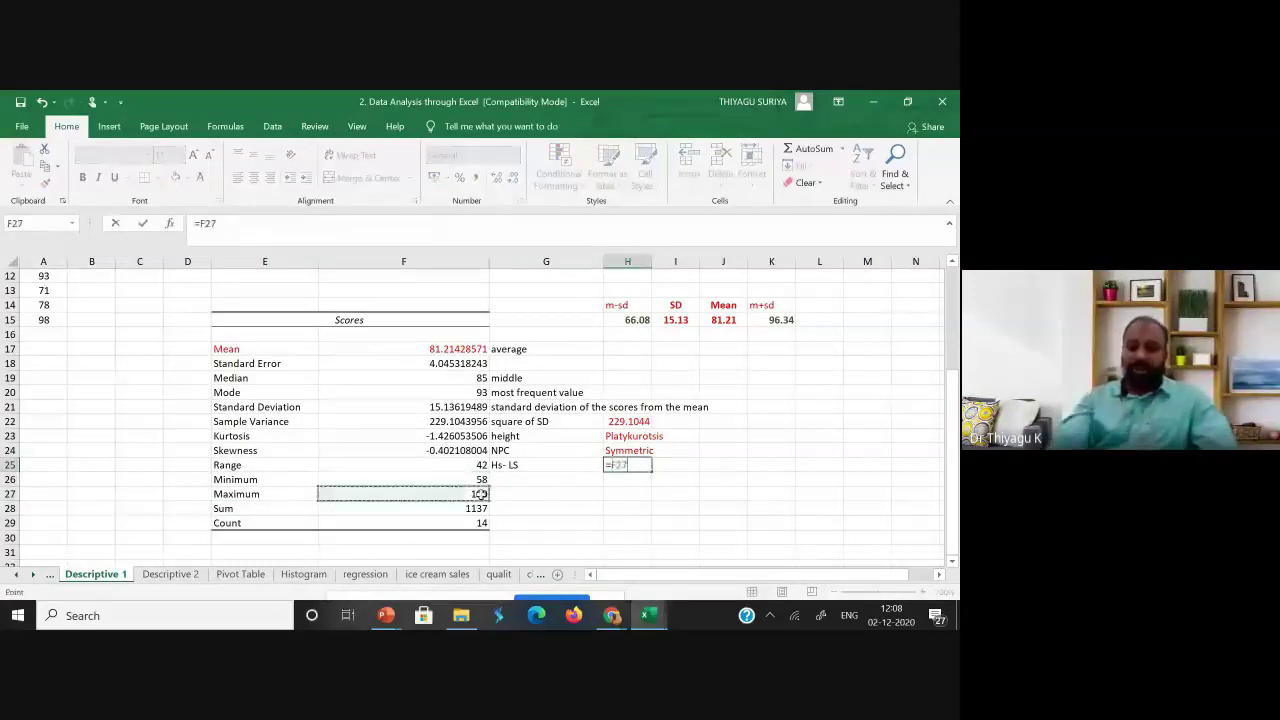
type("=")
key("BackSpace")
type("-")
left_click(480, 479)
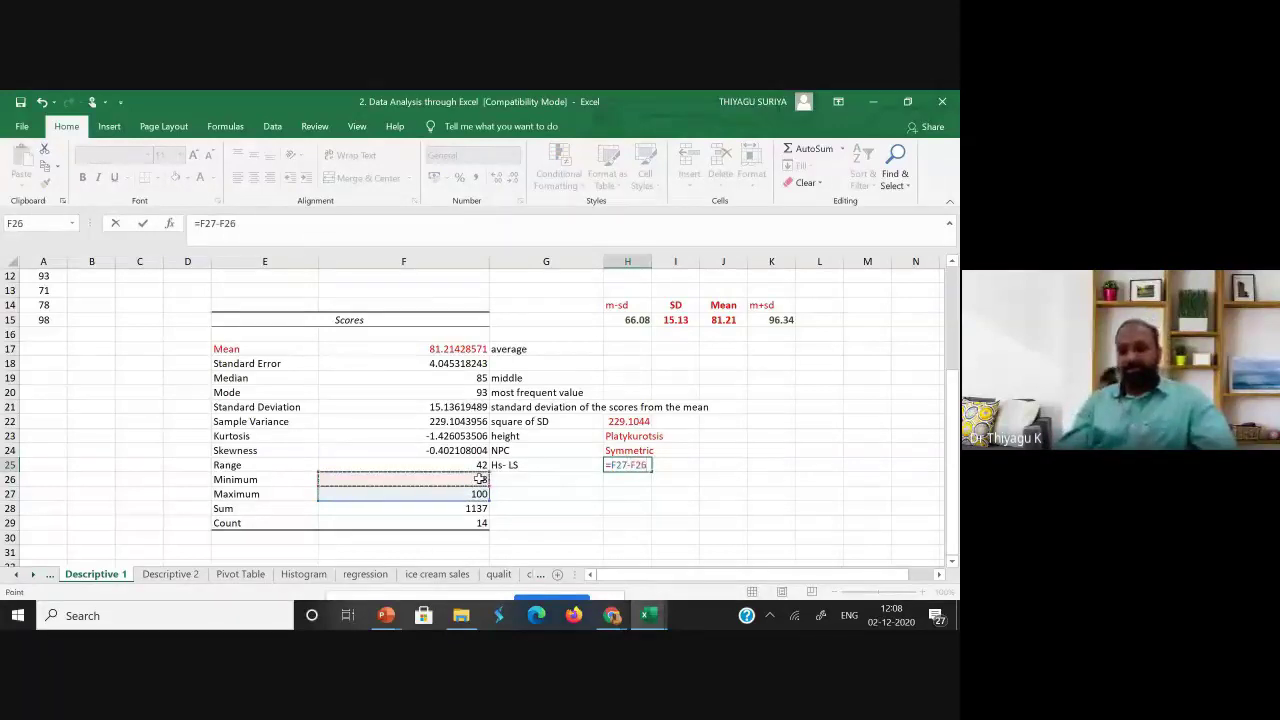
key("Return")
left_click(638, 464)
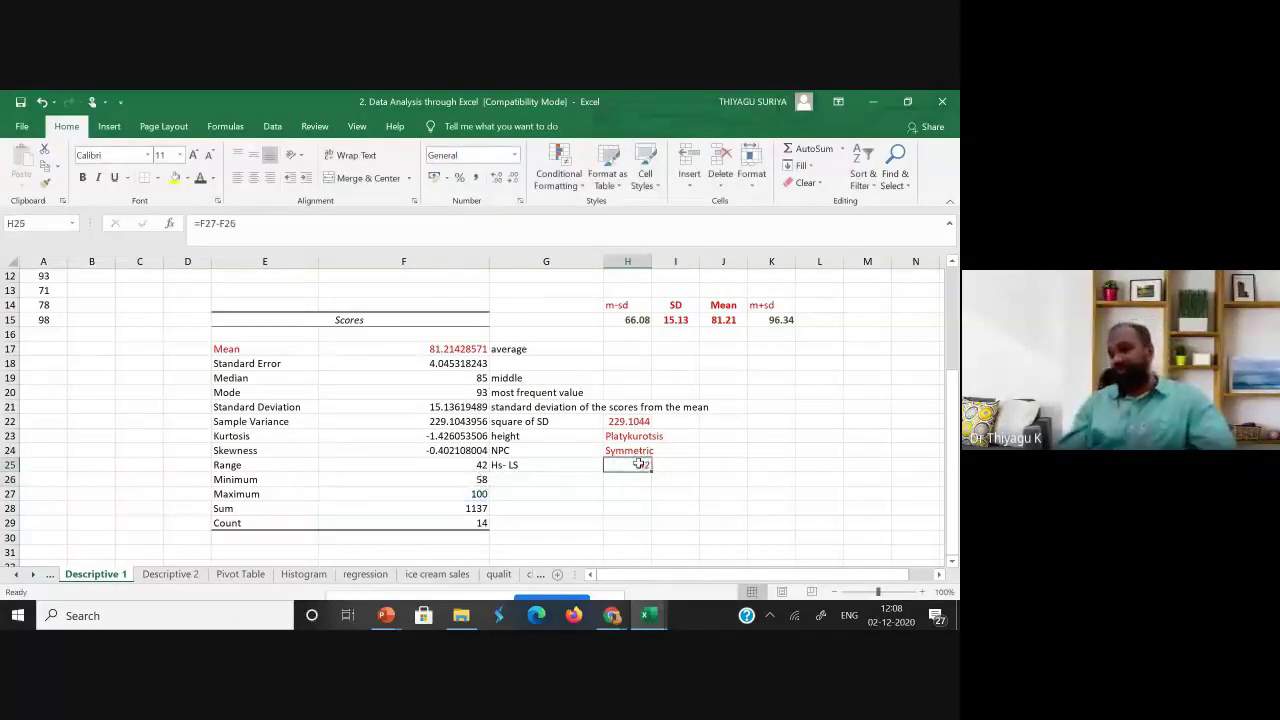
Annotate the Sum row with "add all the scores" in G28.
left_click(513, 481)
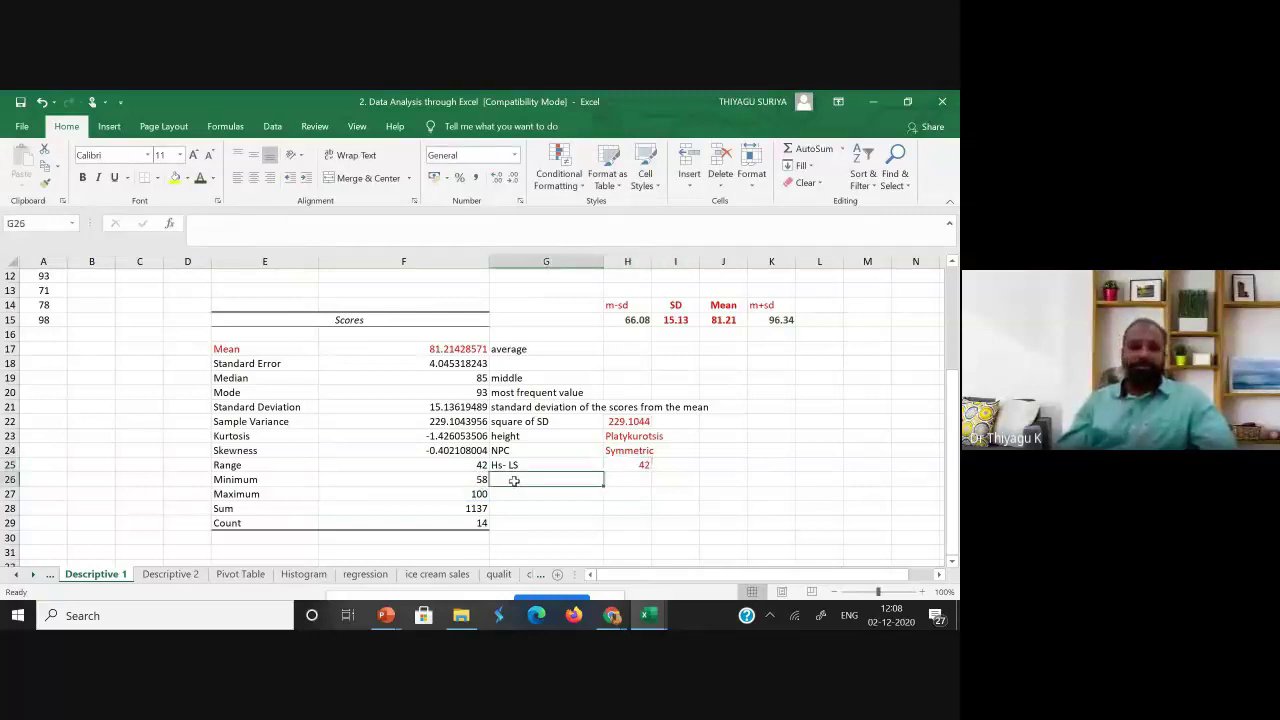
left_click(509, 493)
left_click(506, 507)
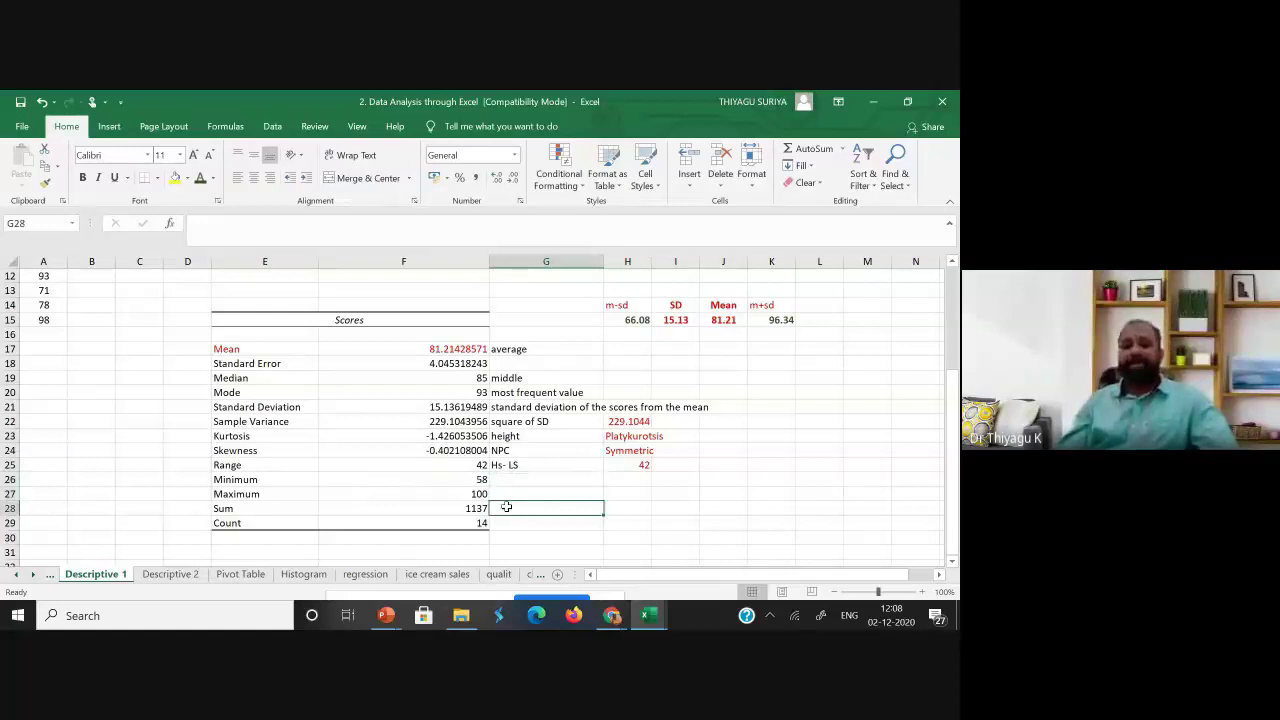
scroll(506, 507, "up", 2)
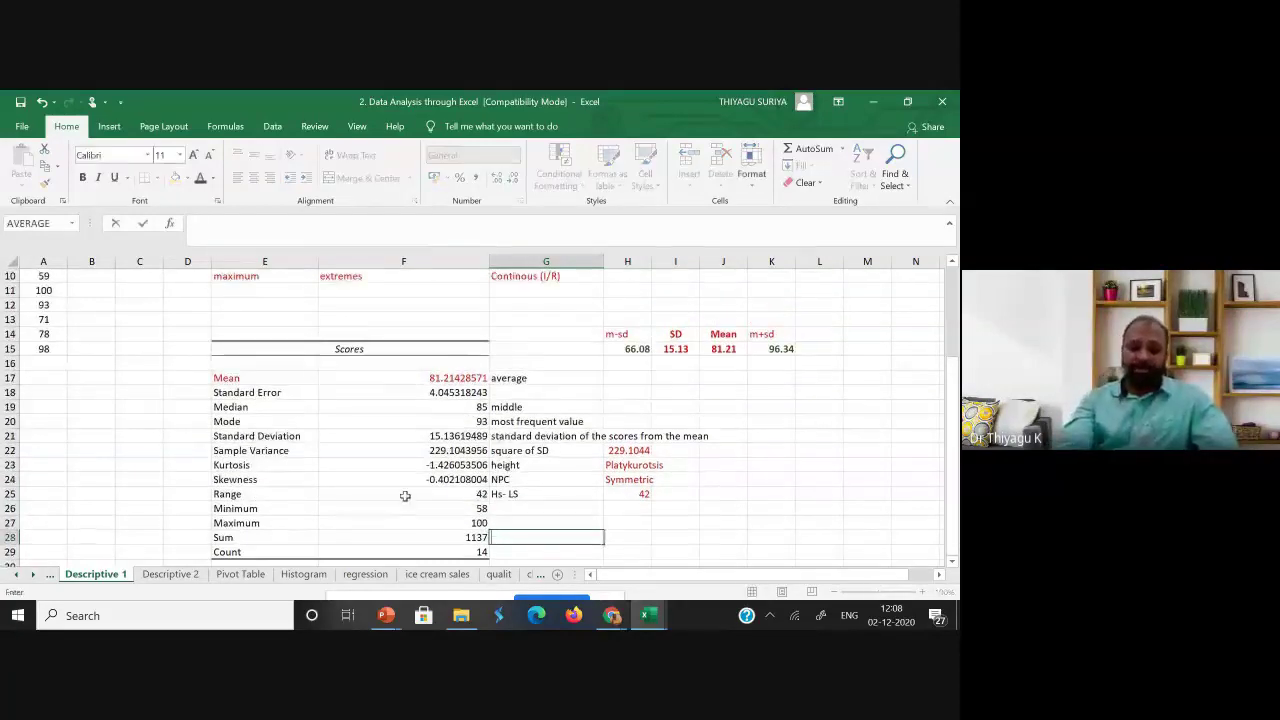
type("add")
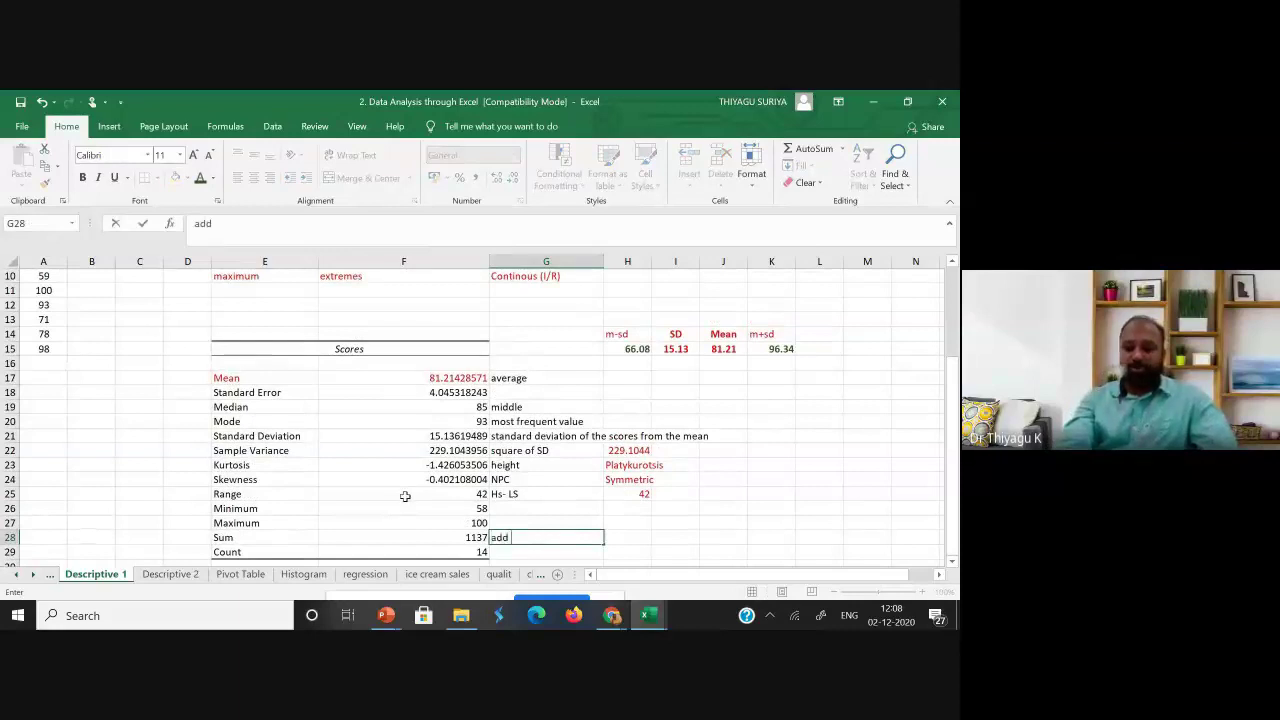
type(" all the scores")
scroll(497, 523, "down", 1)
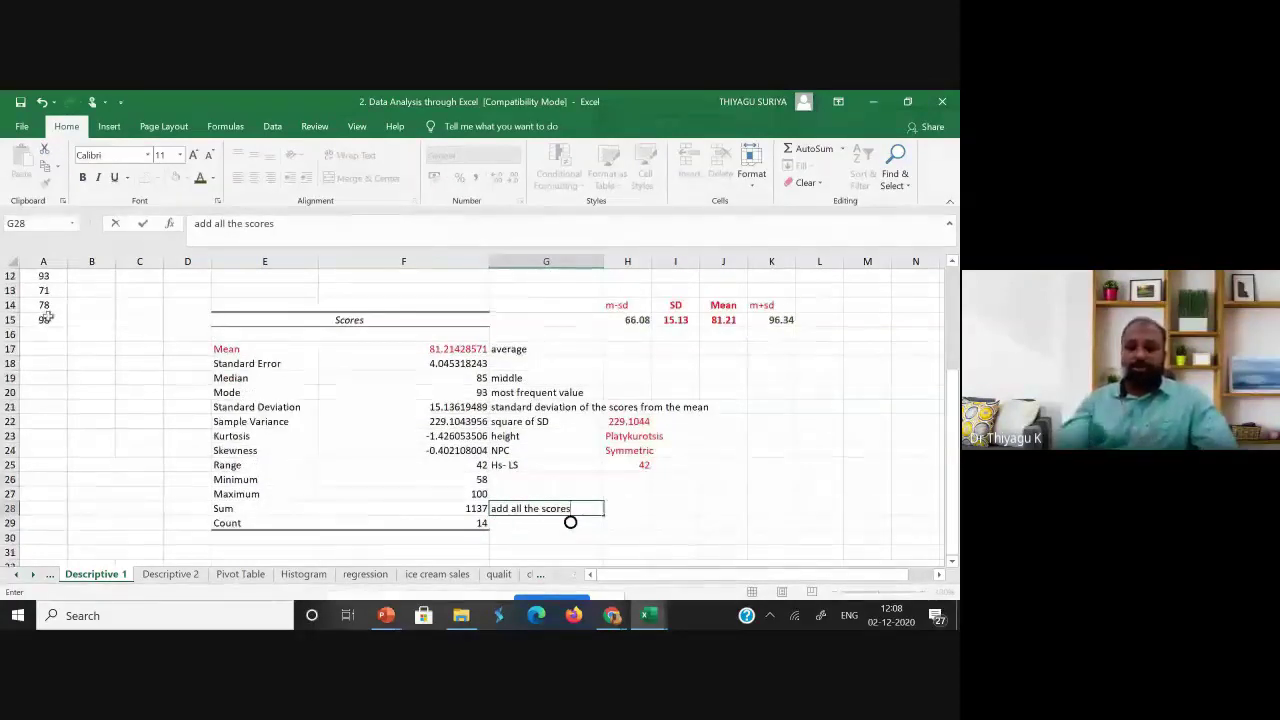
scroll(600, 522, "up", 1)
Calculate the total of the Scores column in H28 with the formula =SUM(A2:A15).
left_click(624, 523)
type("=")
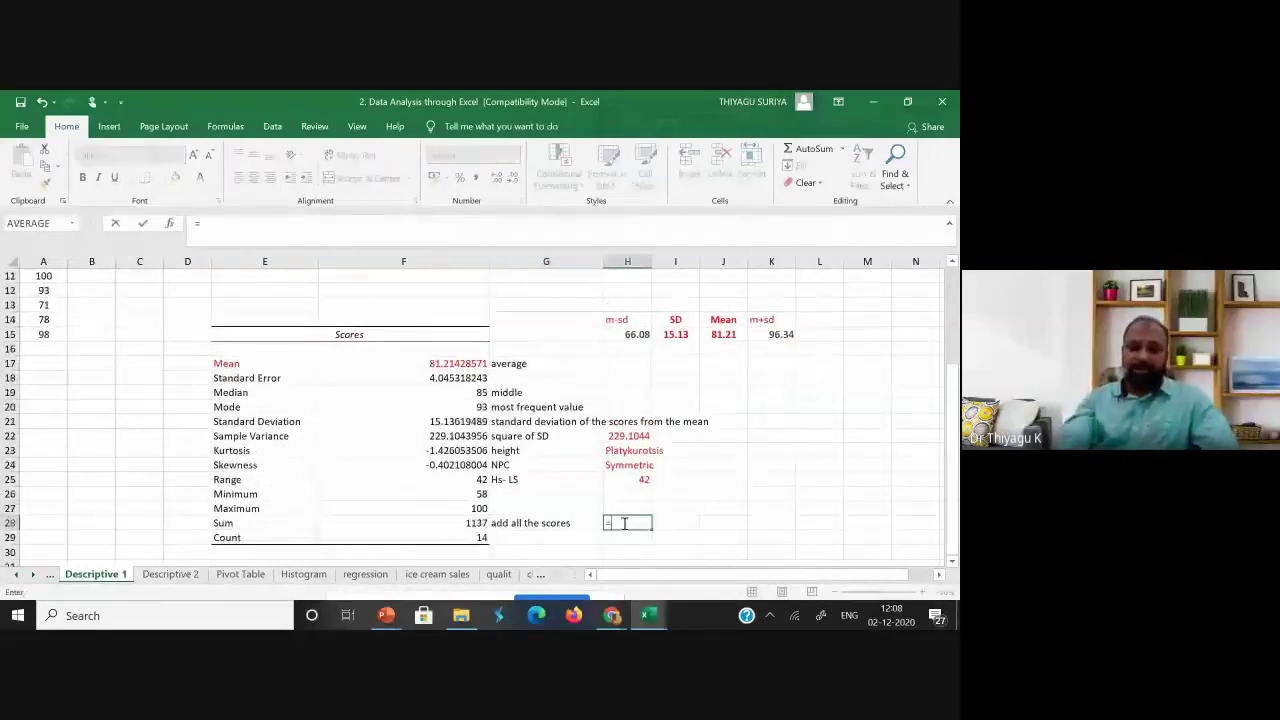
type("sum(")
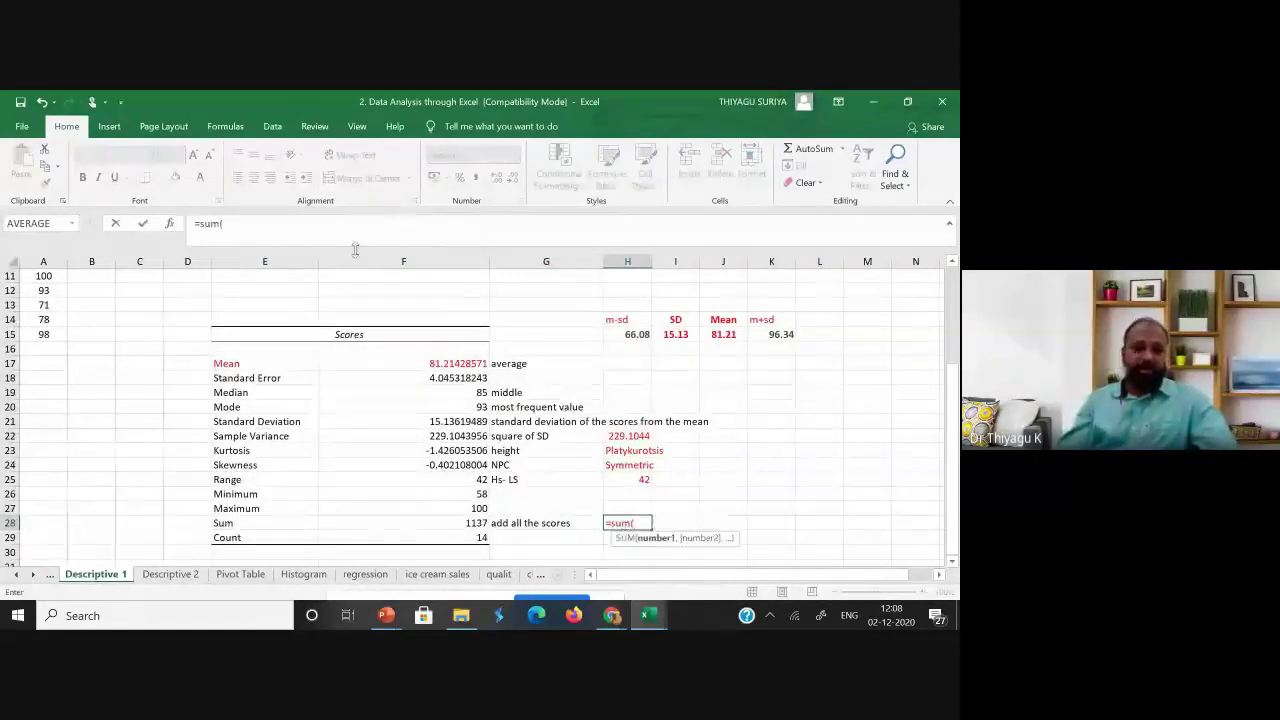
scroll(50, 350, "up", 4)
left_click_drag(43, 290, 30, 480)
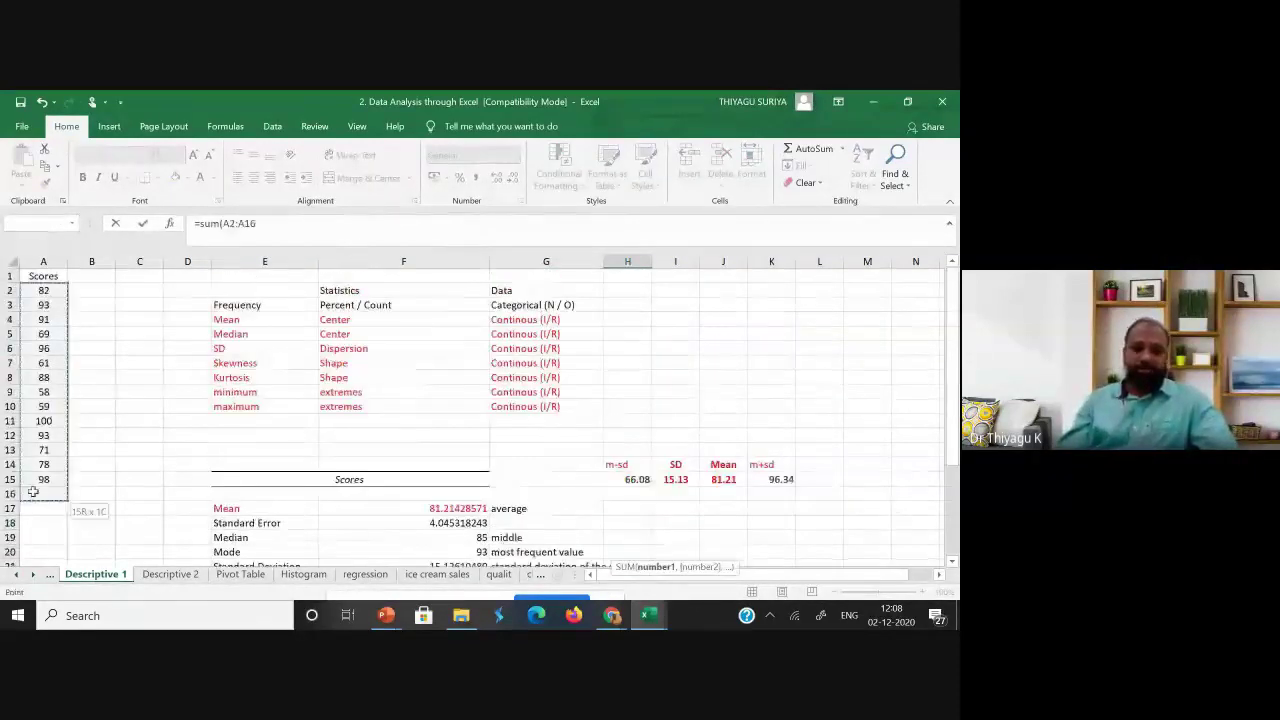
type(")")
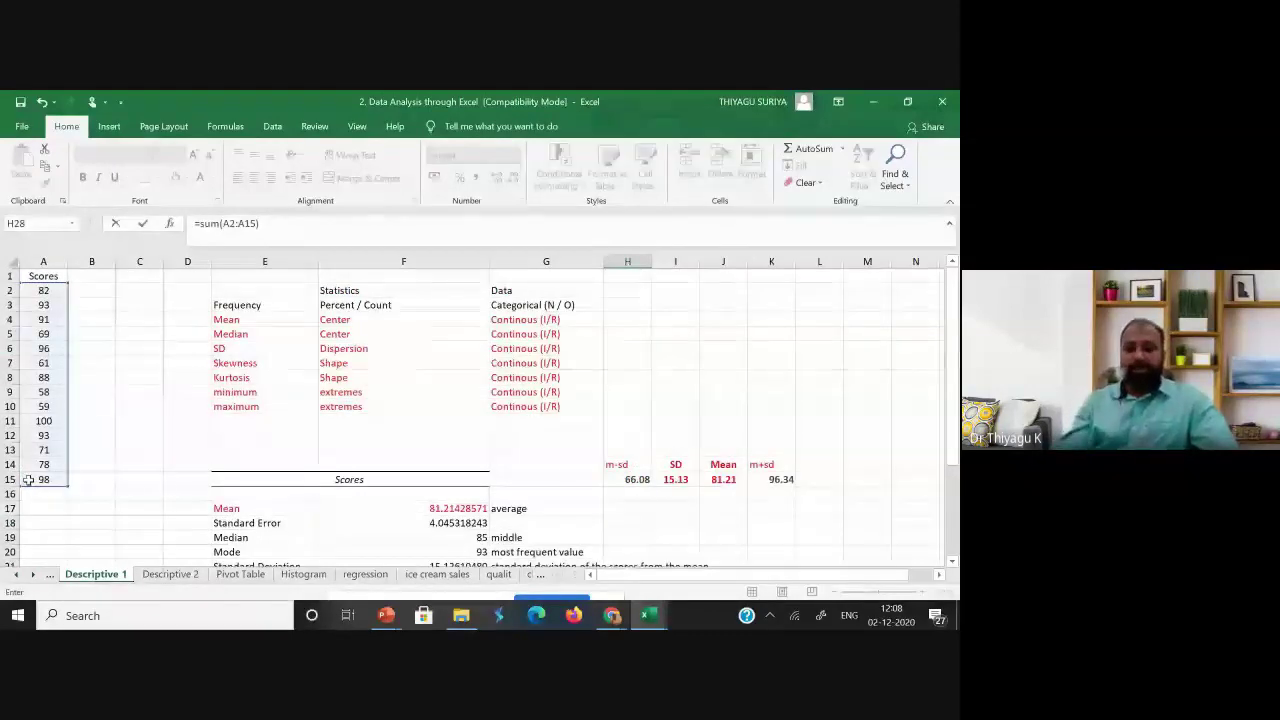
key("Return")
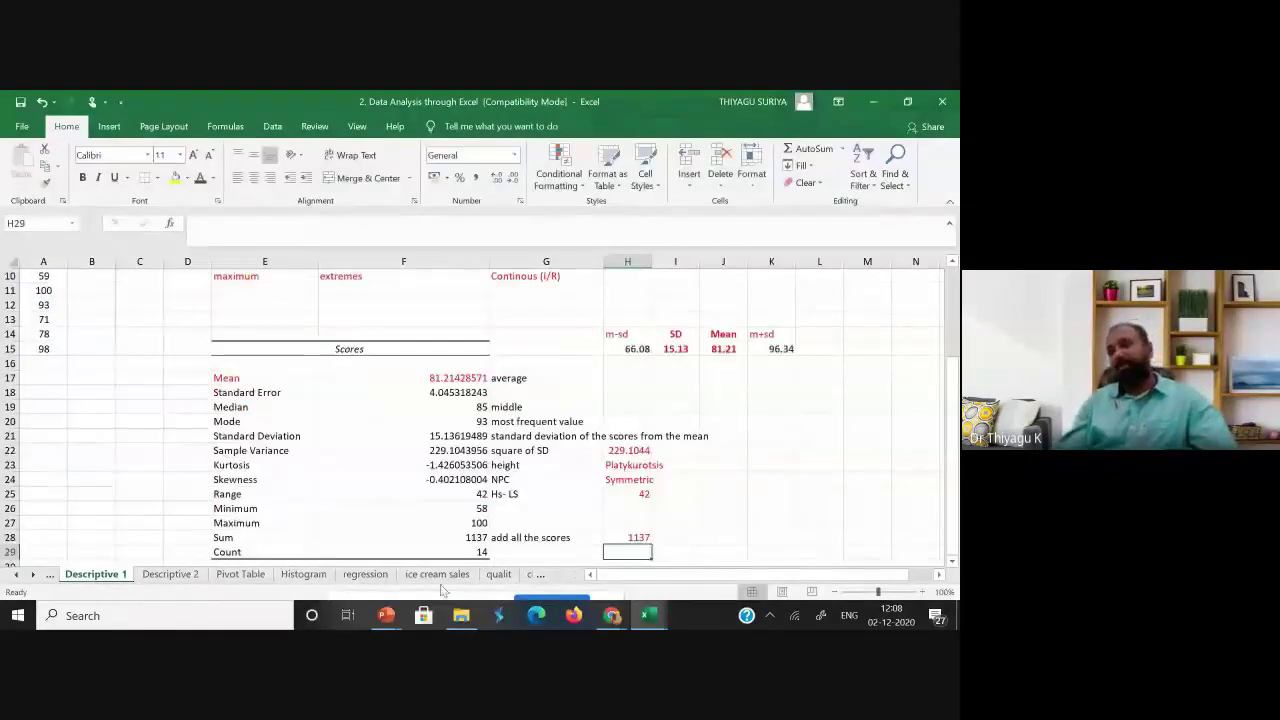
scroll(630, 508, "down", 1)
left_click(628, 511)
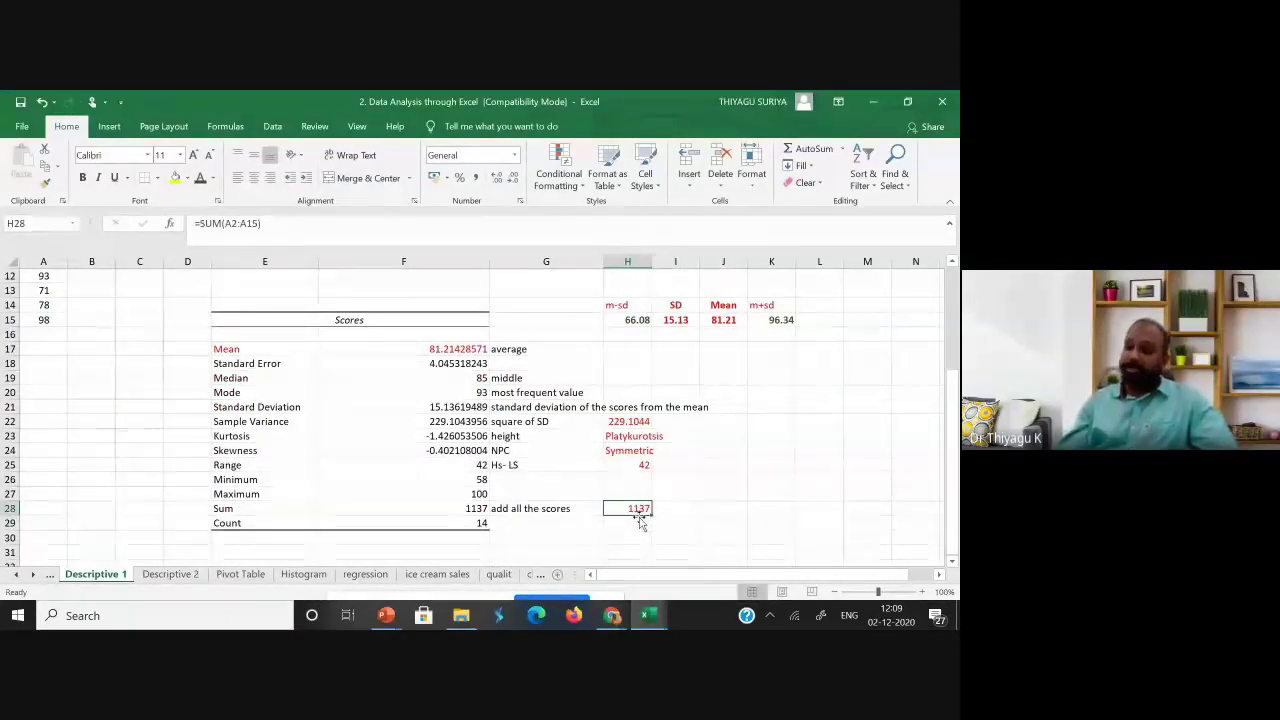
Select the scores in A2:A15 to check how many there are against the Count row.
left_click(534, 531)
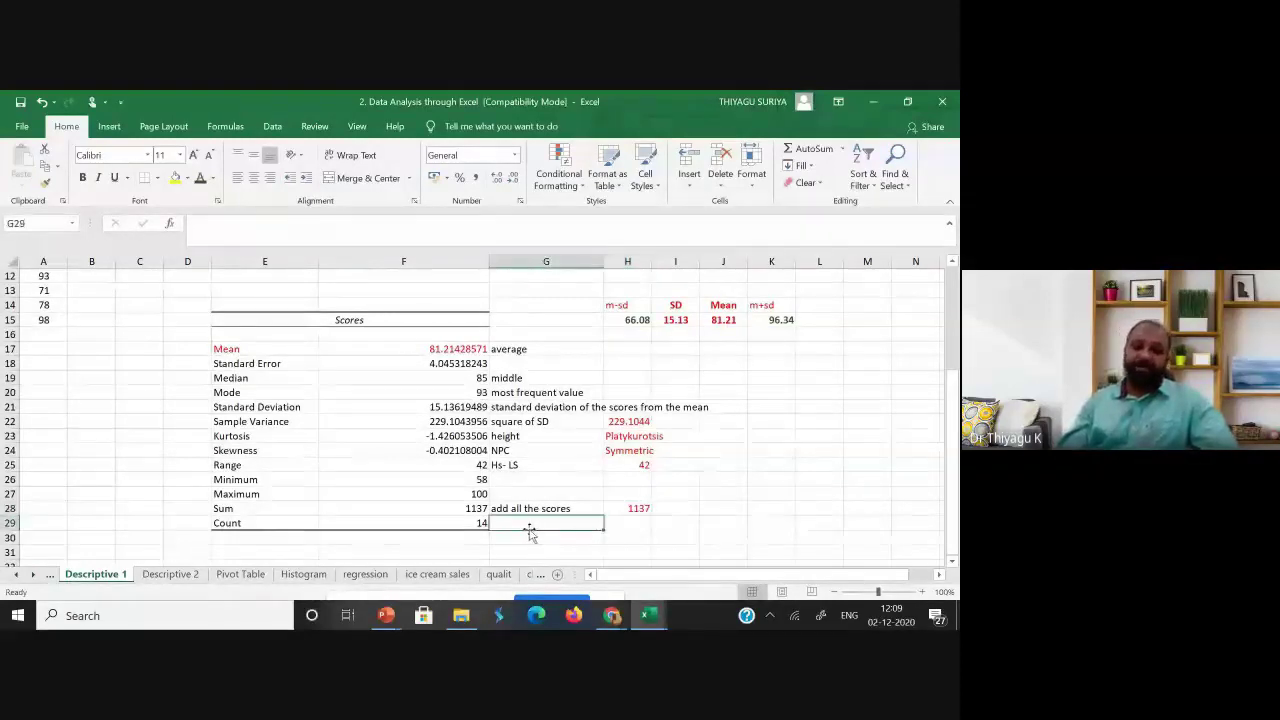
scroll(26, 340, "up", 4)
left_click_drag(43, 290, 40, 480)
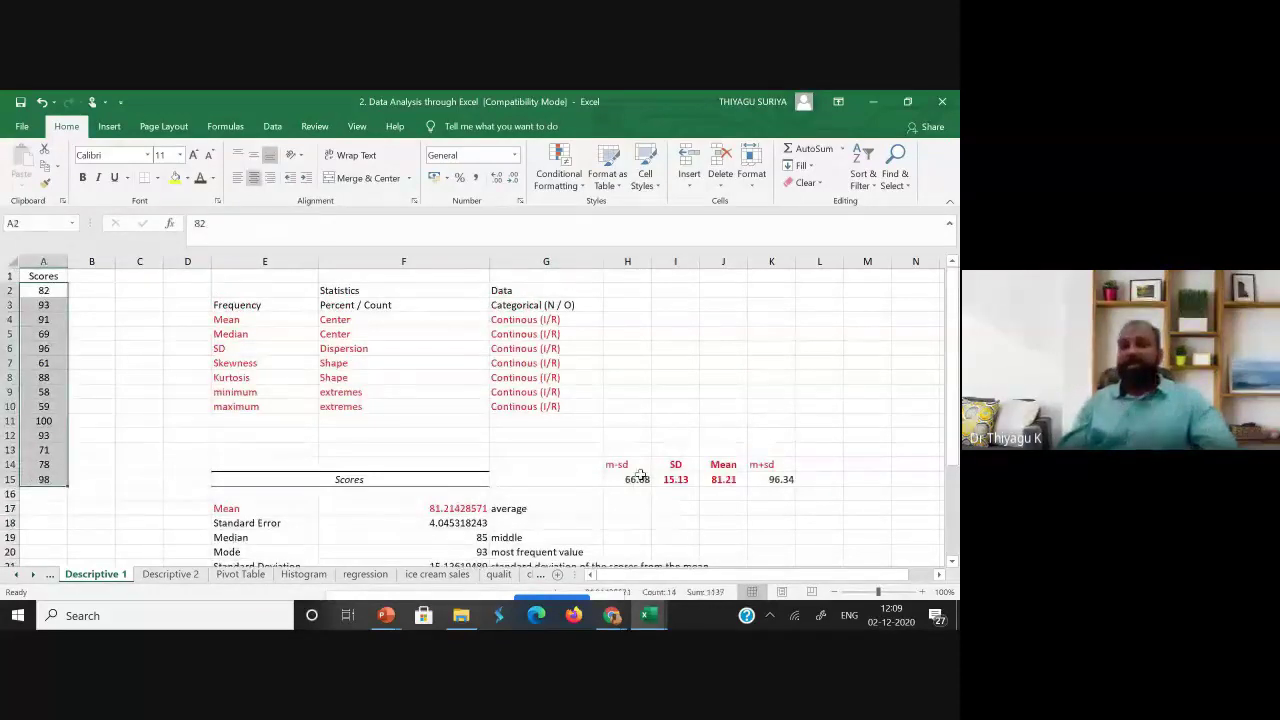
scroll(727, 521, "down", 2)
scroll(650, 525, "down", 1)
scroll(588, 529, "down", 1)
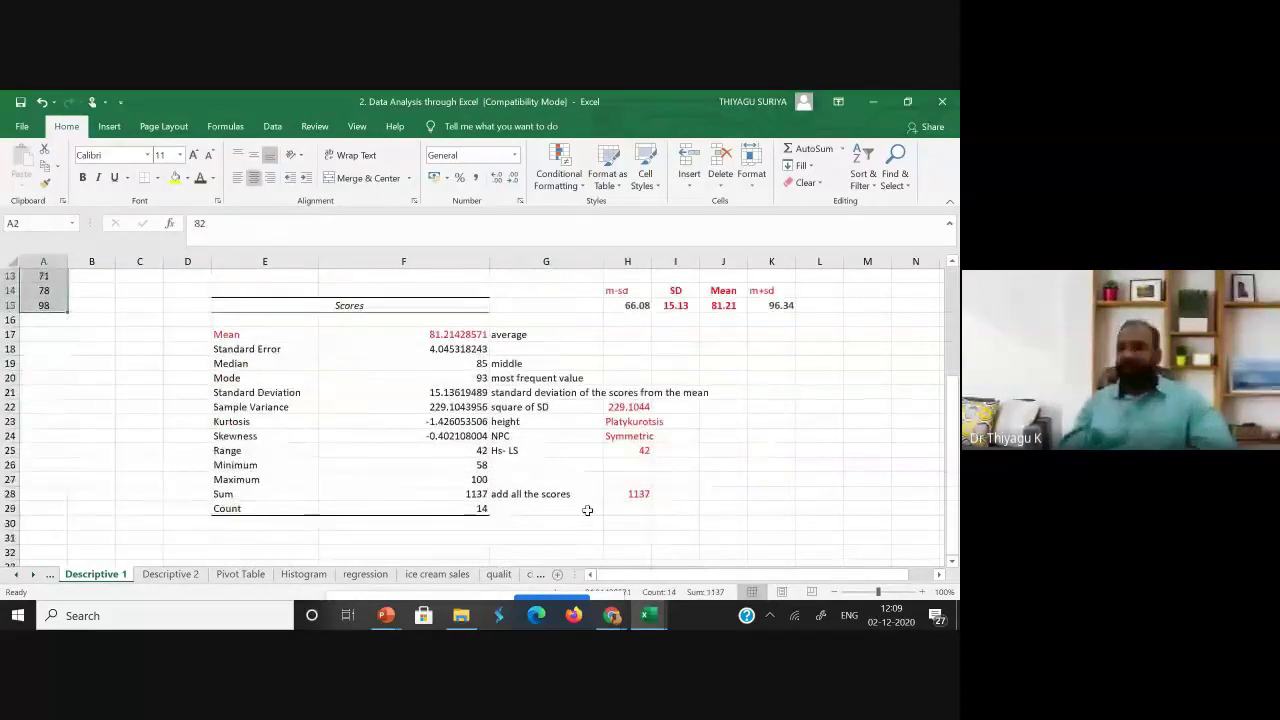
Check the Count row of the statistics table against the scores listed in column A on Descriptive 1.
left_click(558, 512)
scroll(558, 513, "up", 1)
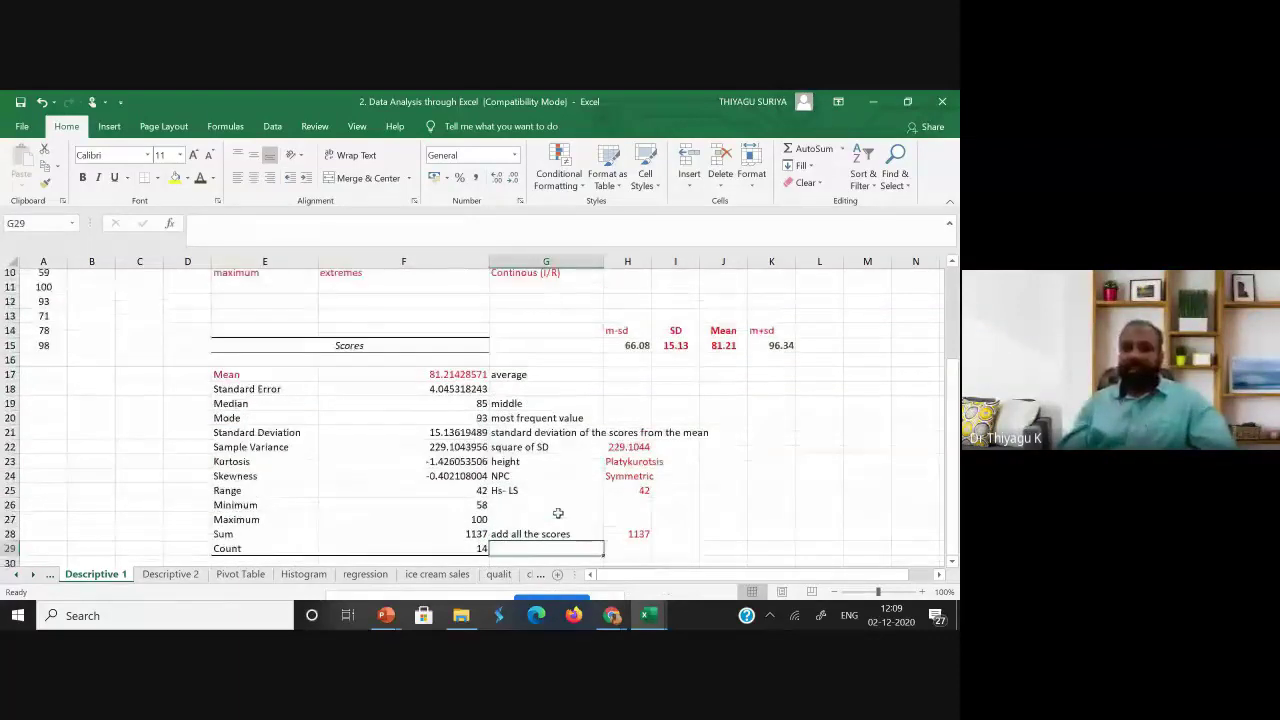
scroll(558, 516, "down", 1)
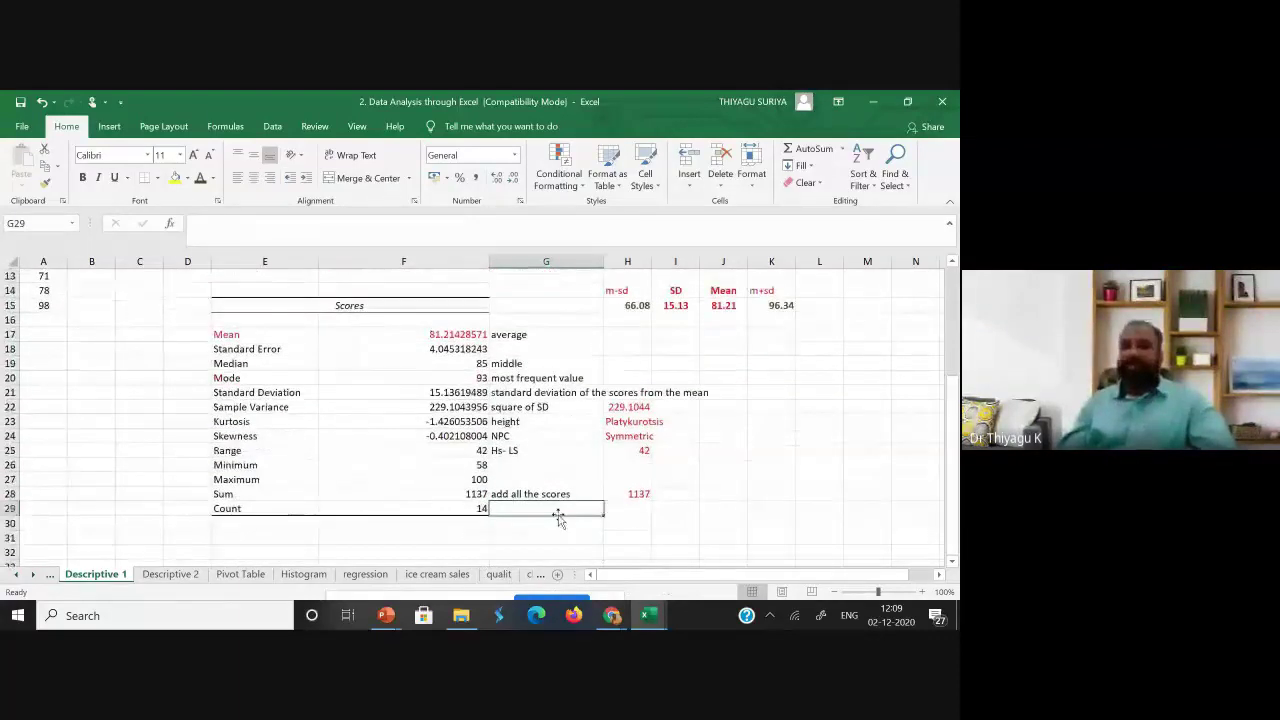
scroll(558, 516, "up", 3)
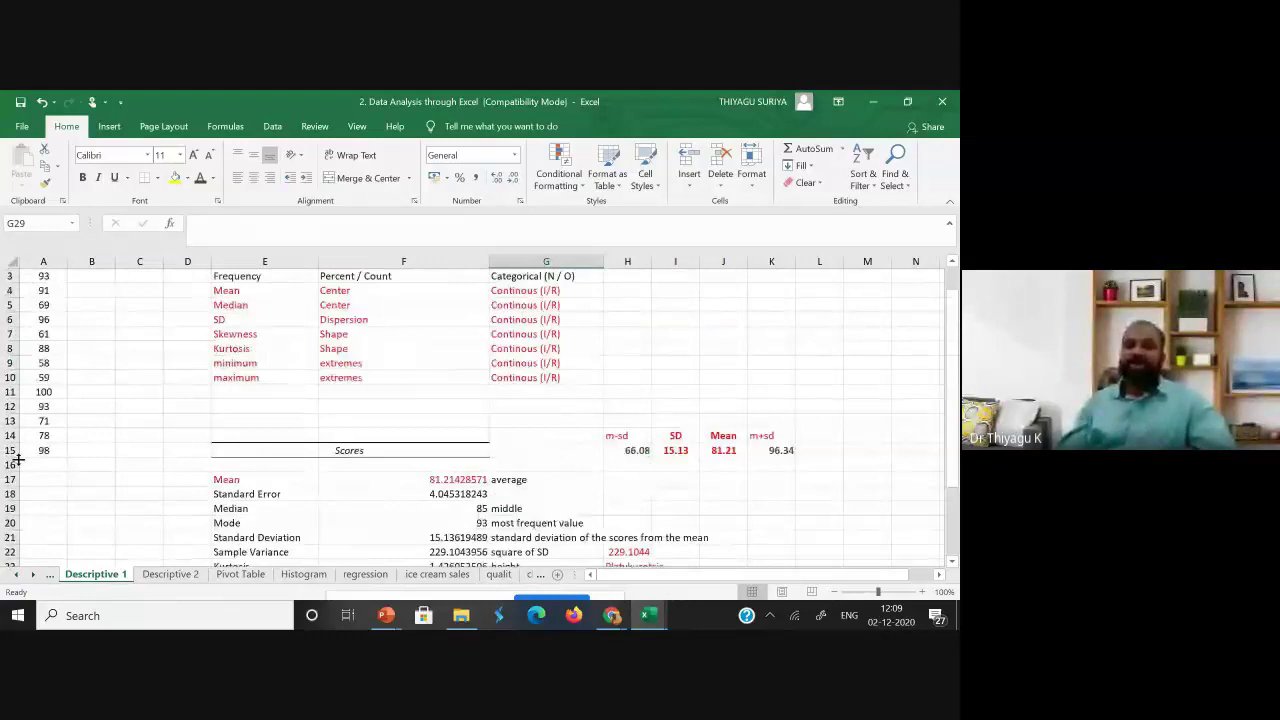
scroll(18, 459, "up", 1)
left_click(8, 306)
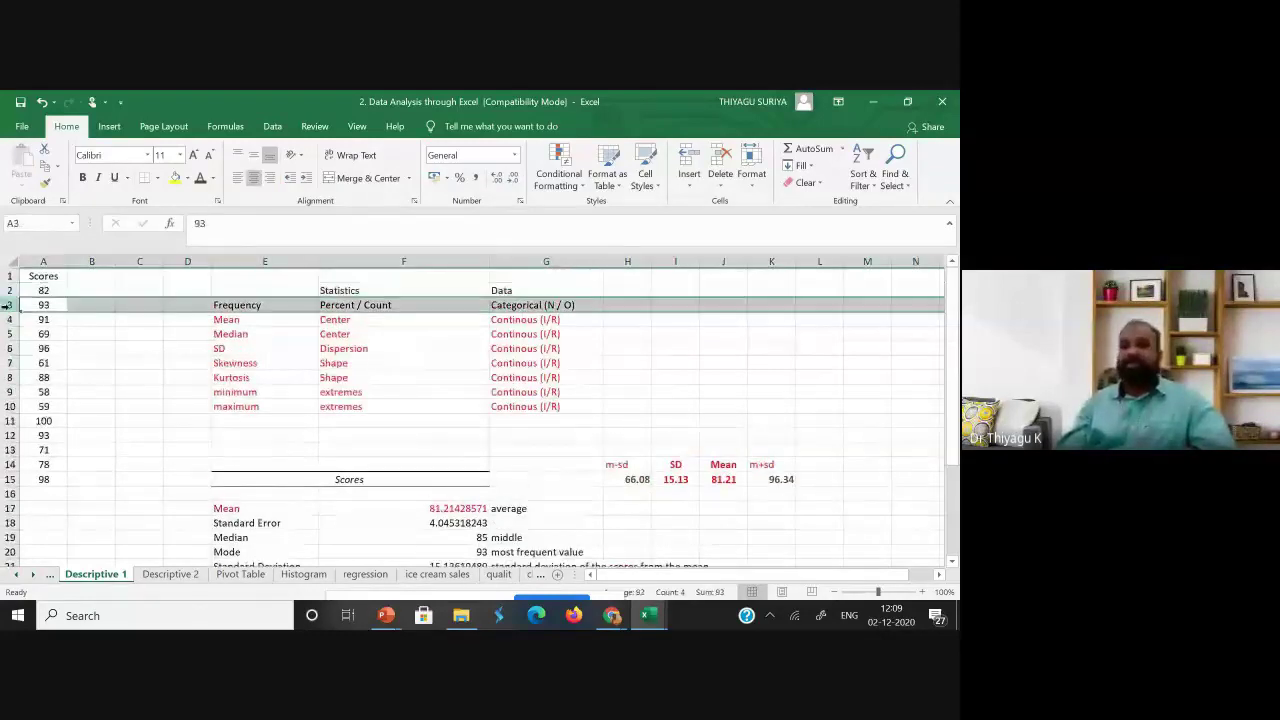
left_click(8, 319)
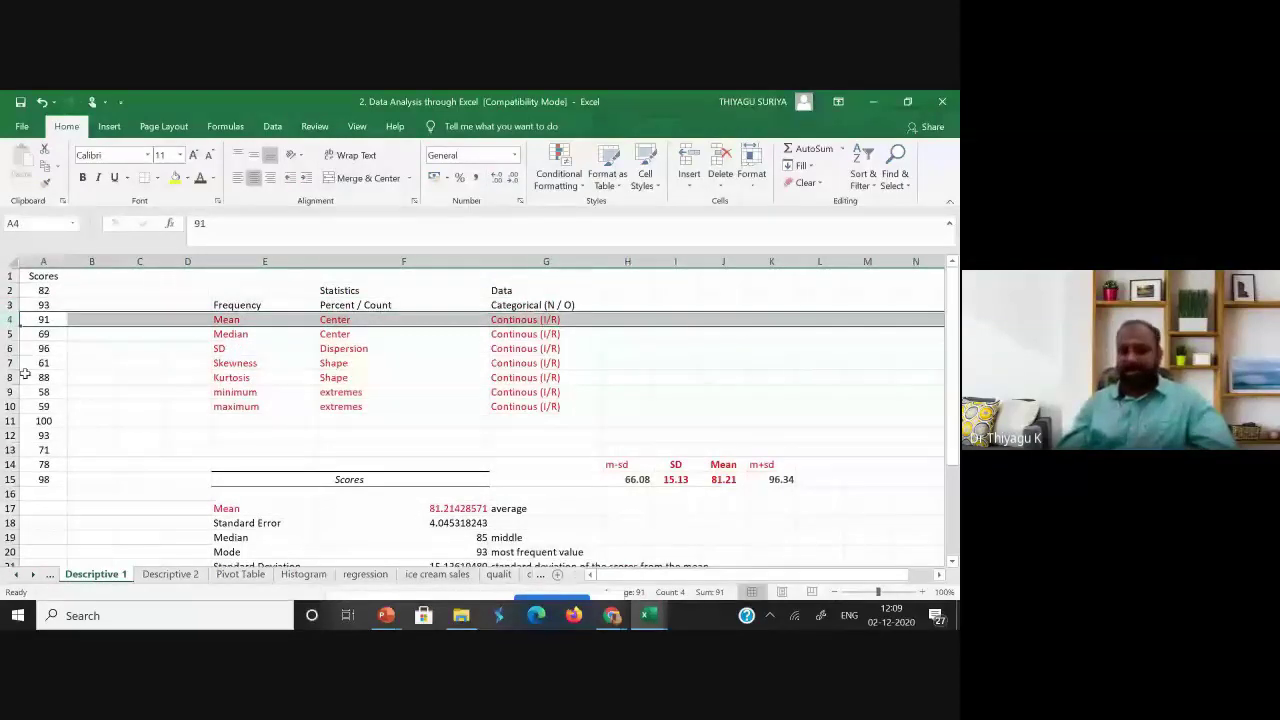
scroll(25, 375, "down", 4)
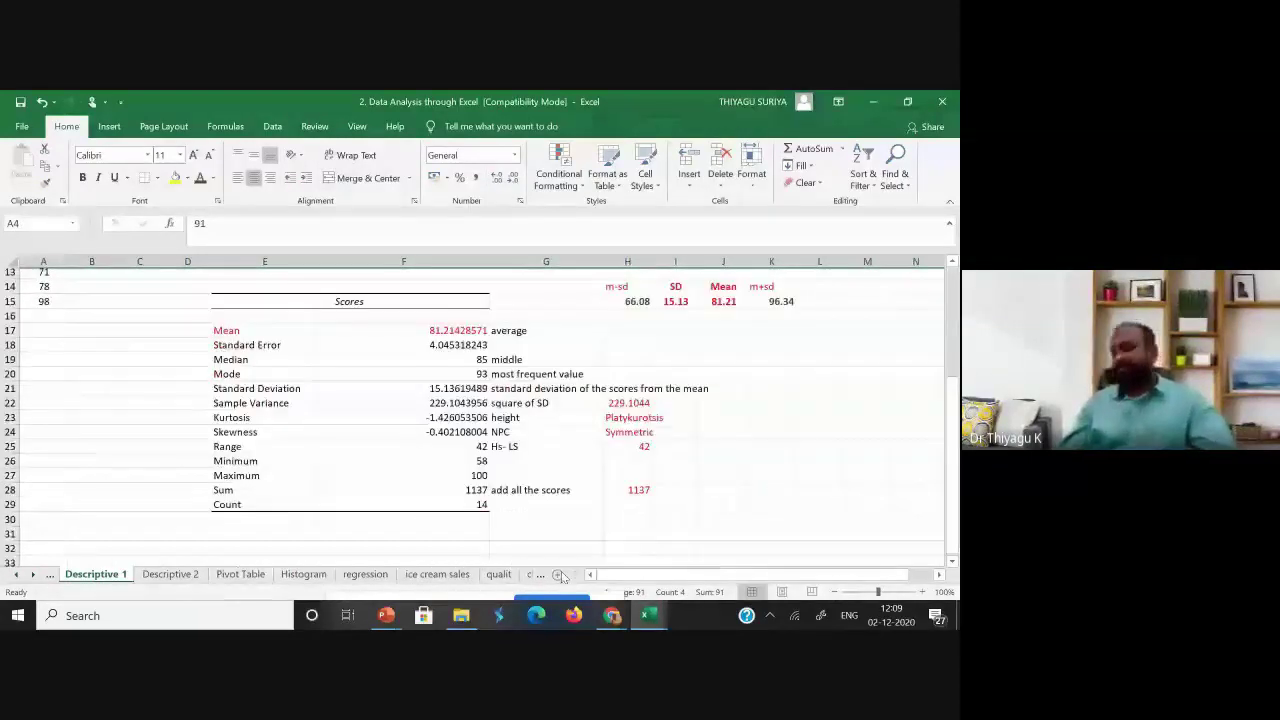
scroll(300, 450, "down", 1)
left_click(291, 496)
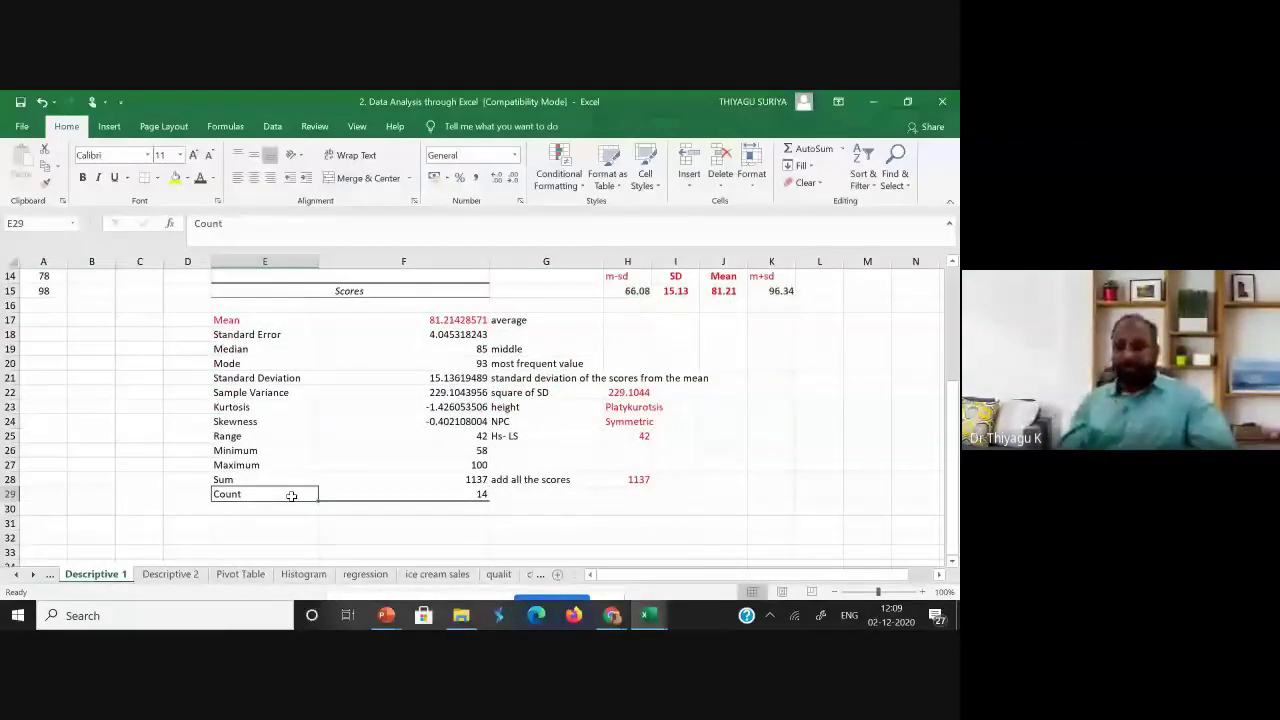
left_click(449, 497)
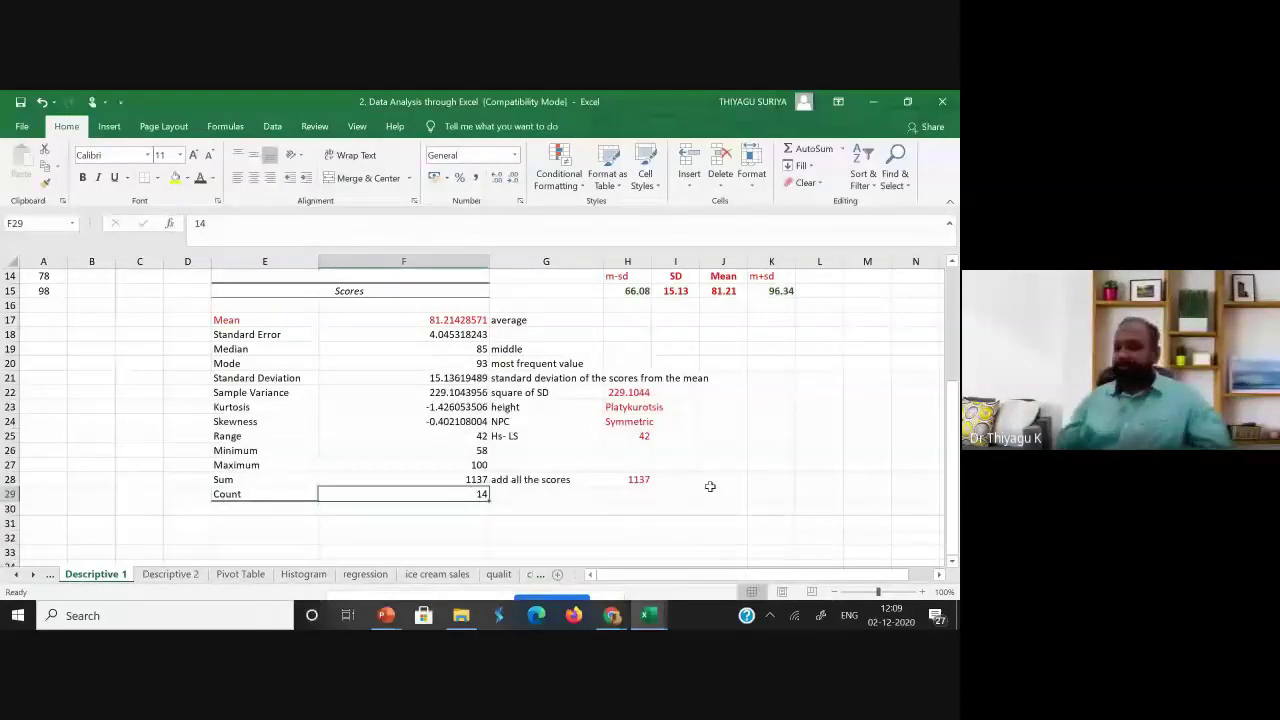
scroll(709, 486, "up", 2)
scroll(709, 486, "down", 1)
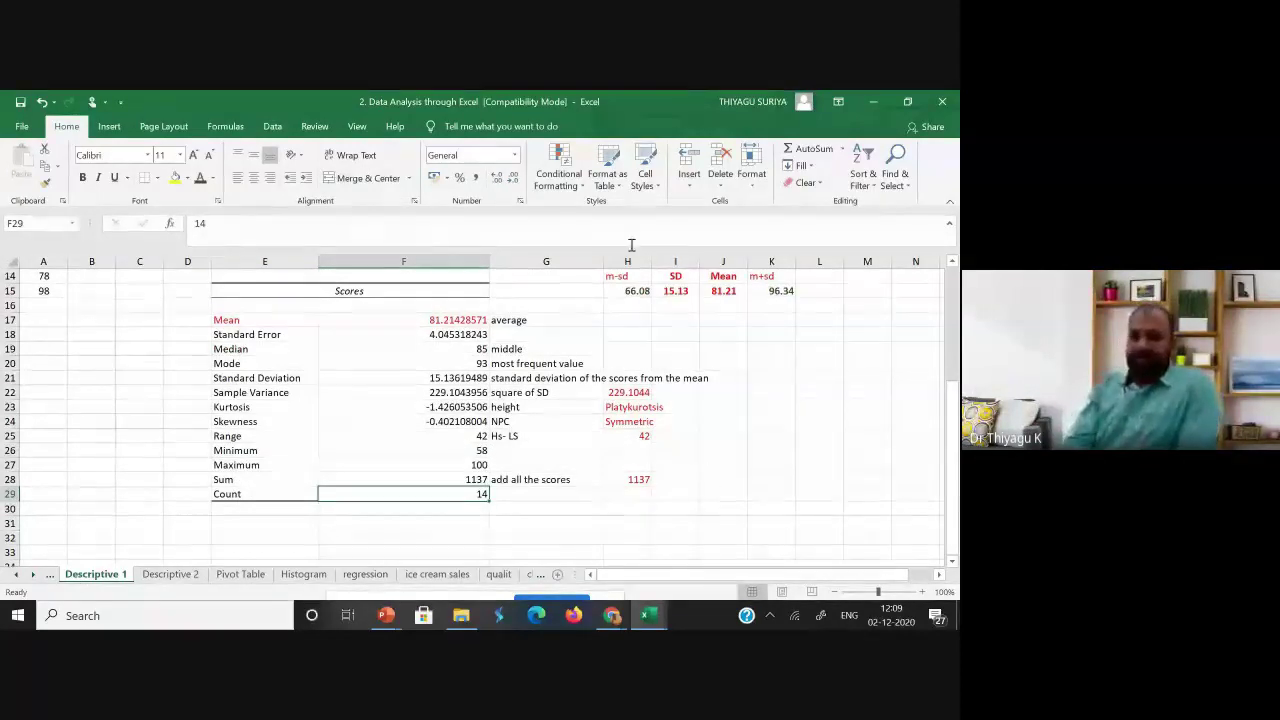
left_click(519, 266)
left_click_drag(519, 266, 519, 268)
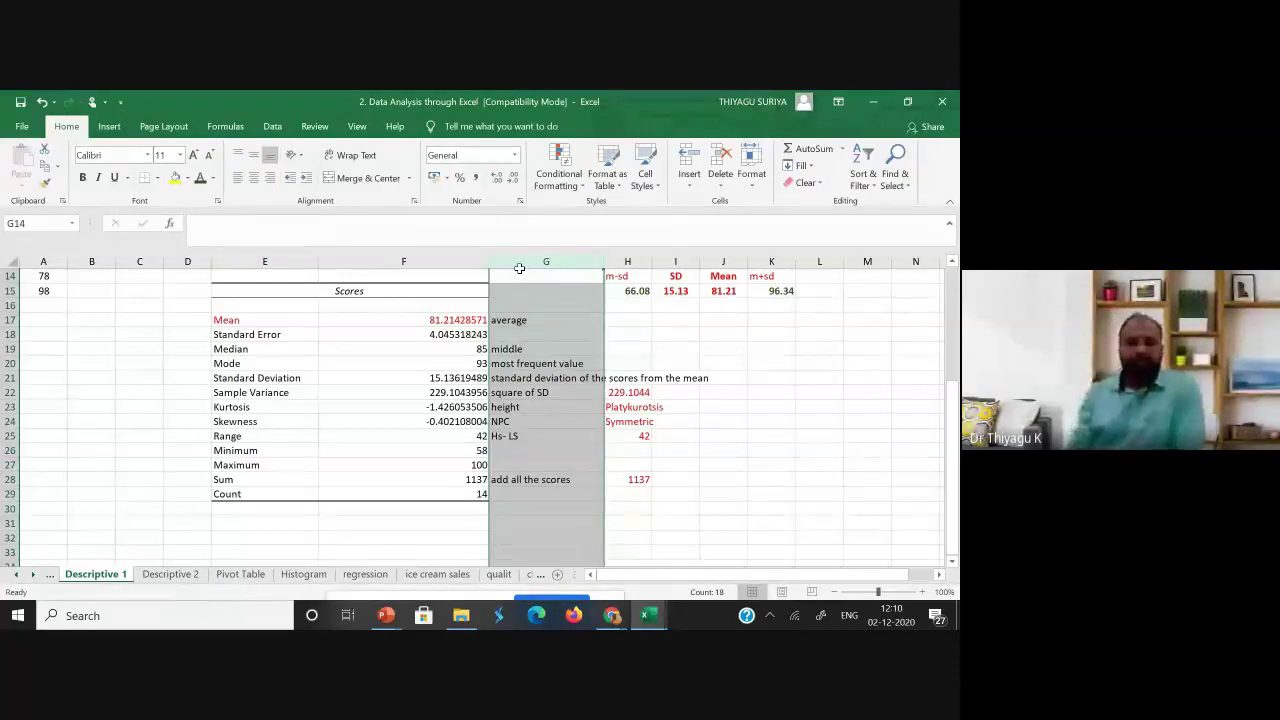
scroll(661, 449, "down", 1)
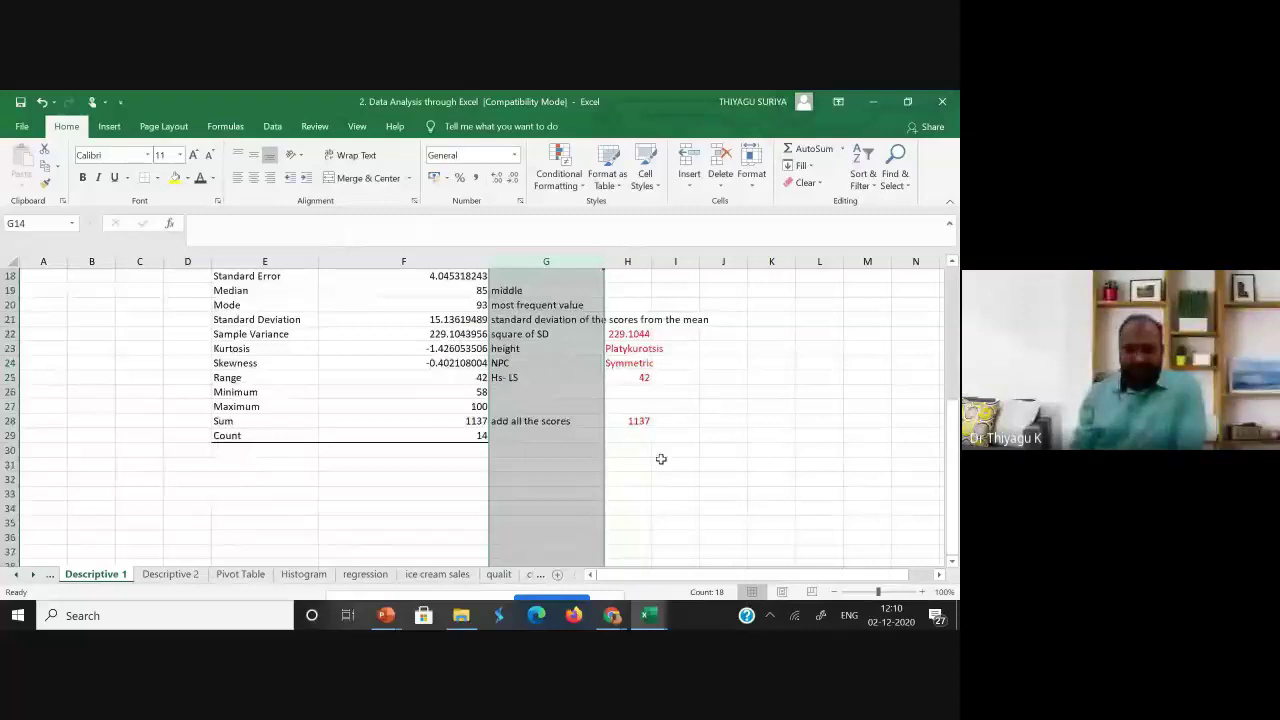
scroll(661, 455, "down", 1)
scroll(645, 520, "up", 1)
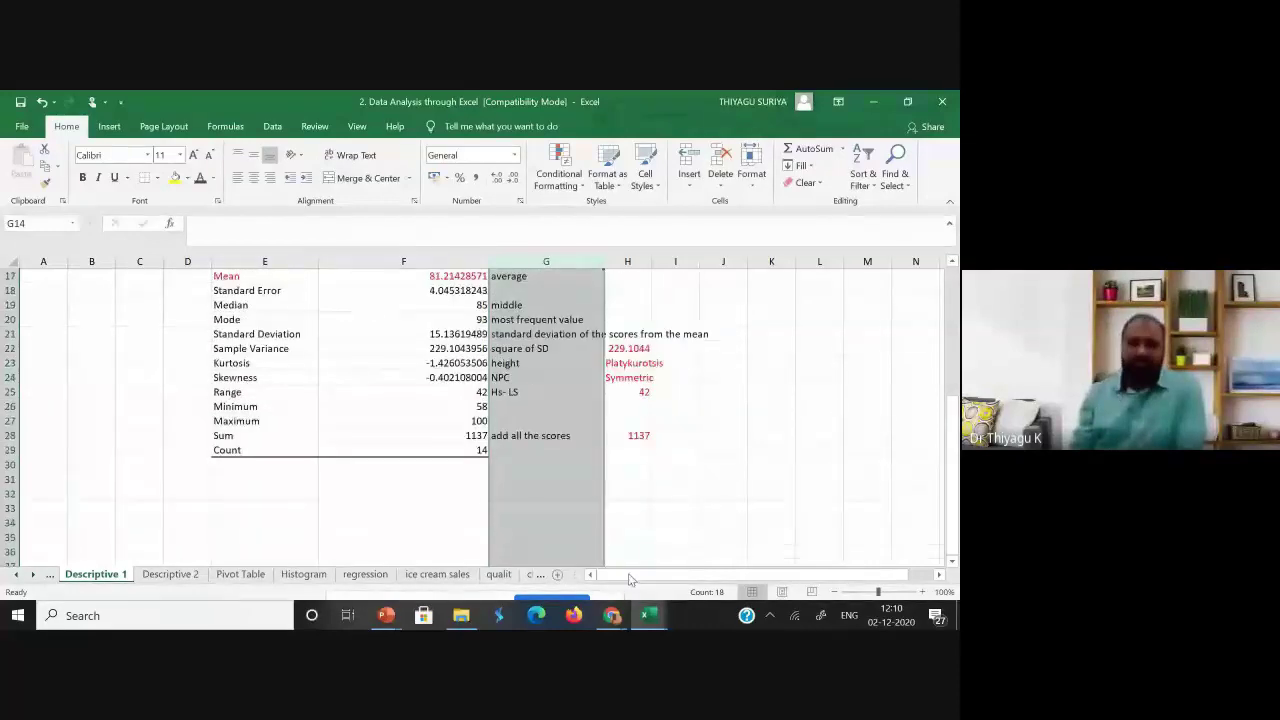
Switch to the workbook "1. Data Analysis through Excel" and look over the Male and Female statistics on its Descriptive Statistics sheet.
left_click(649, 615)
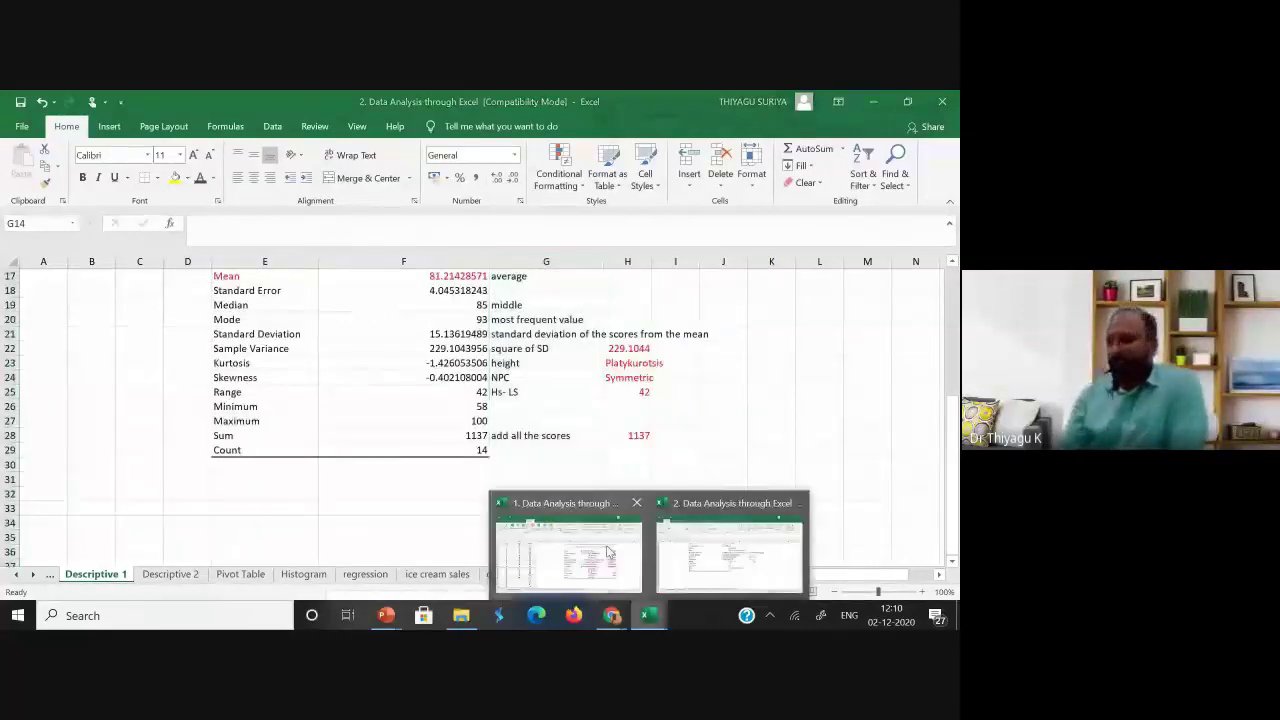
left_click(607, 550)
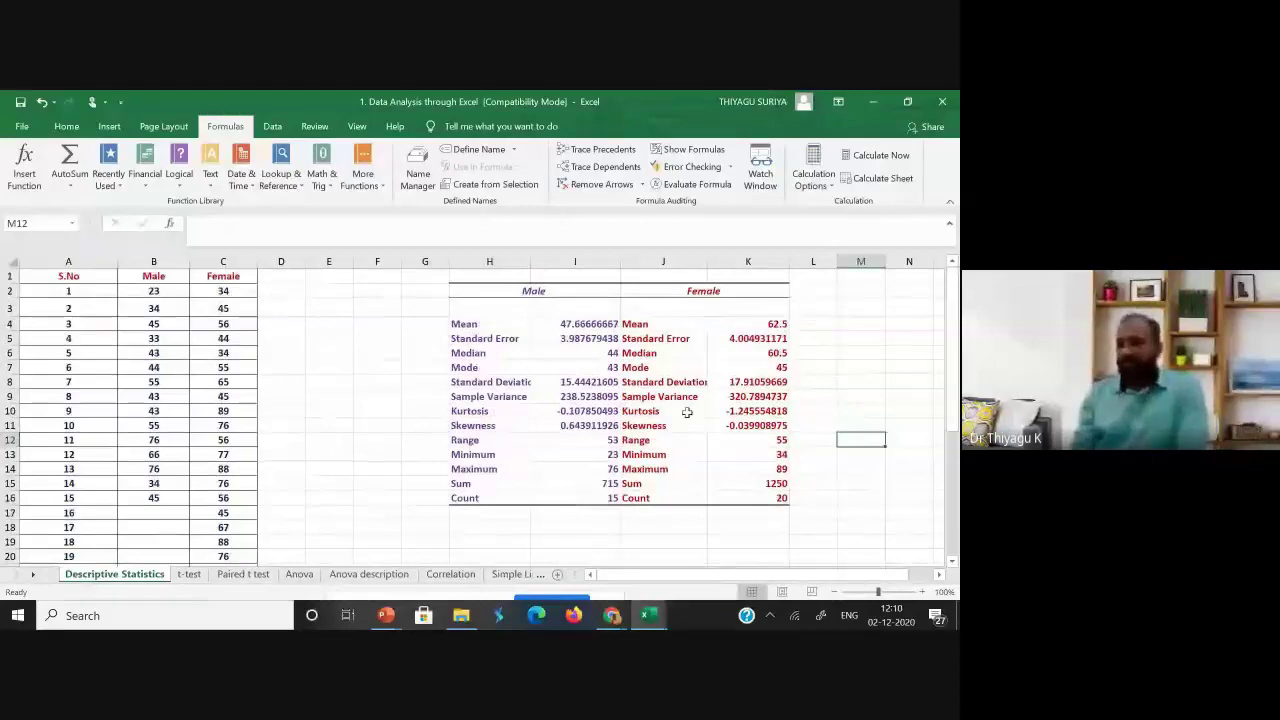
scroll(687, 410, "down", 1)
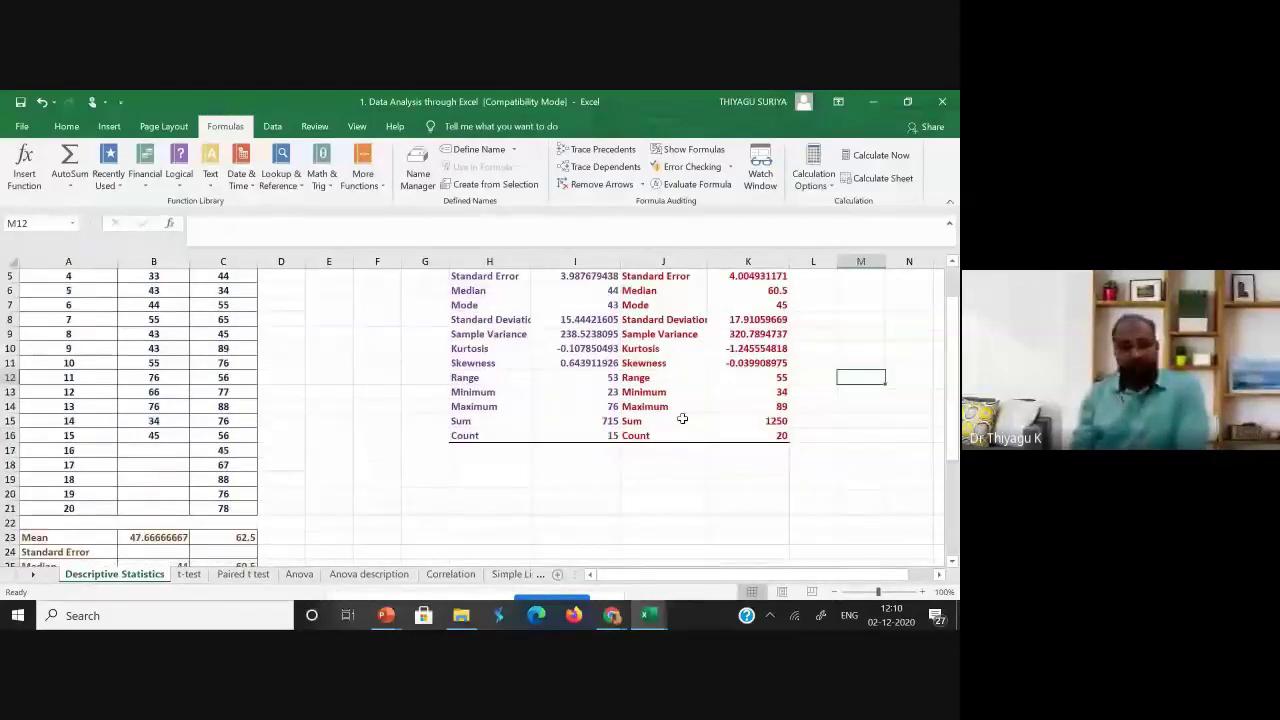
scroll(682, 418, "up", 2)
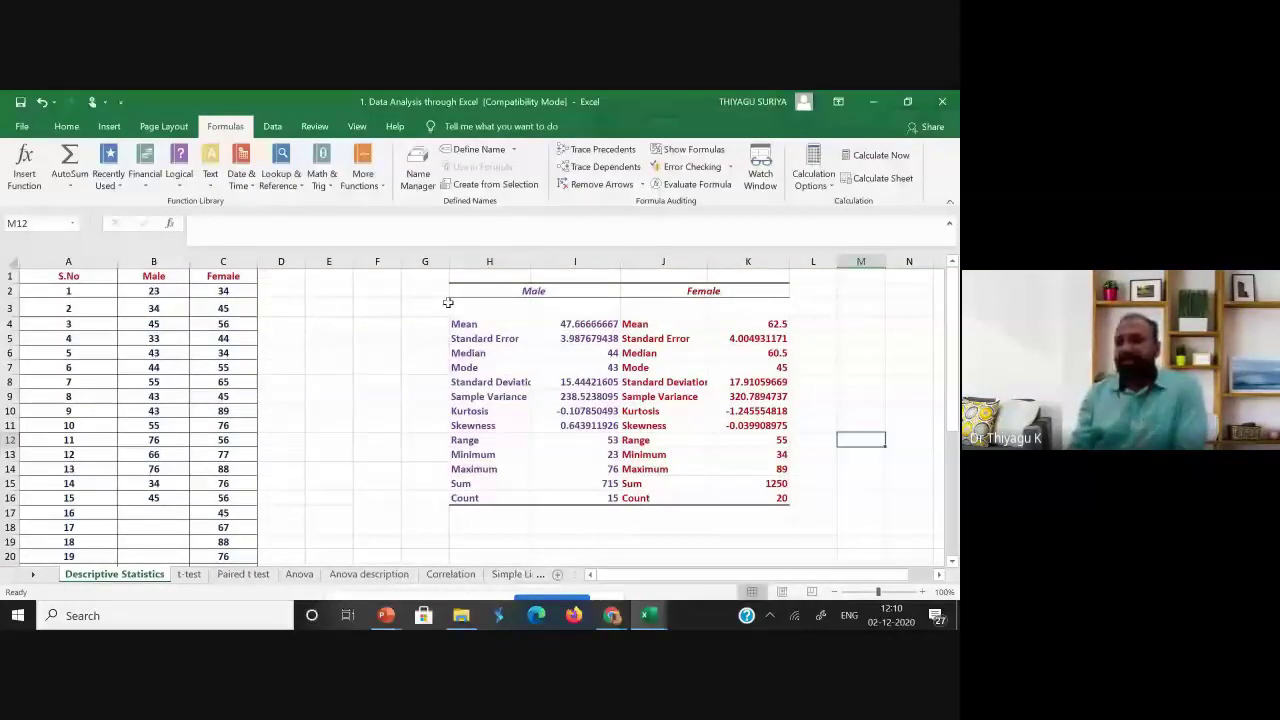
View the two-sample unequal-variances results on the t-test sheet.
left_click(748, 261)
left_click(189, 575)
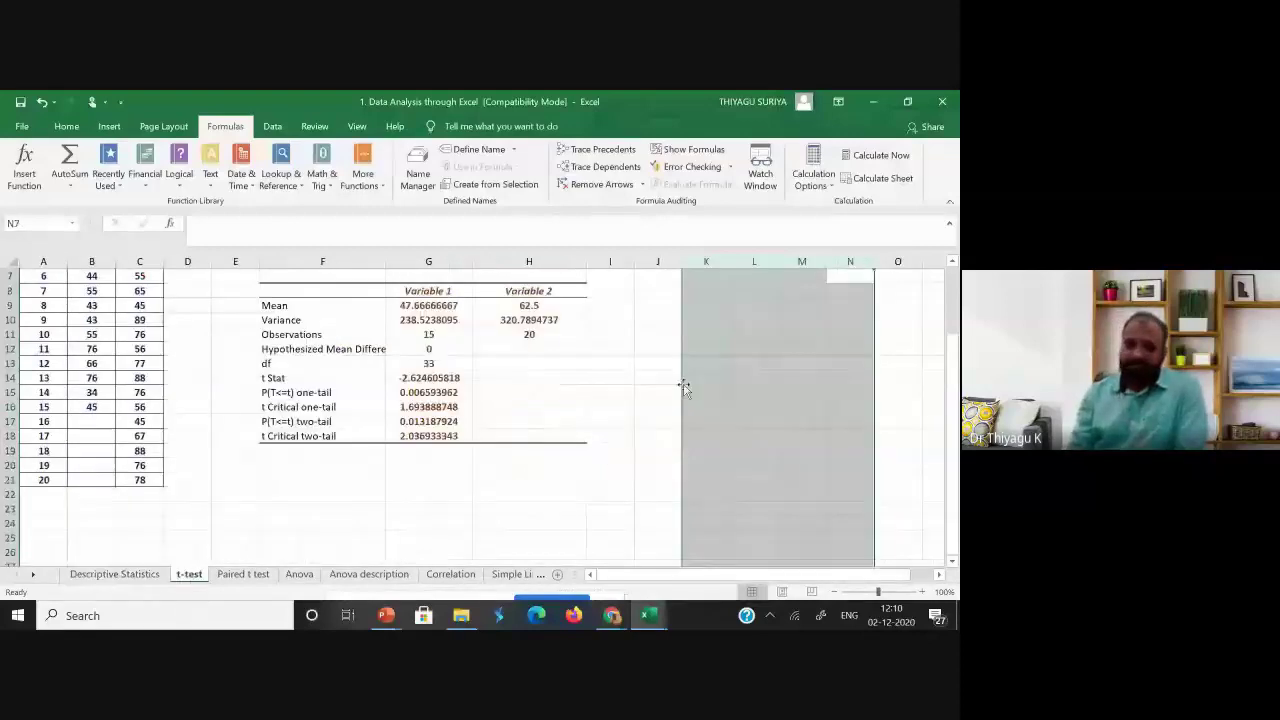
scroll(381, 290, "up", 1)
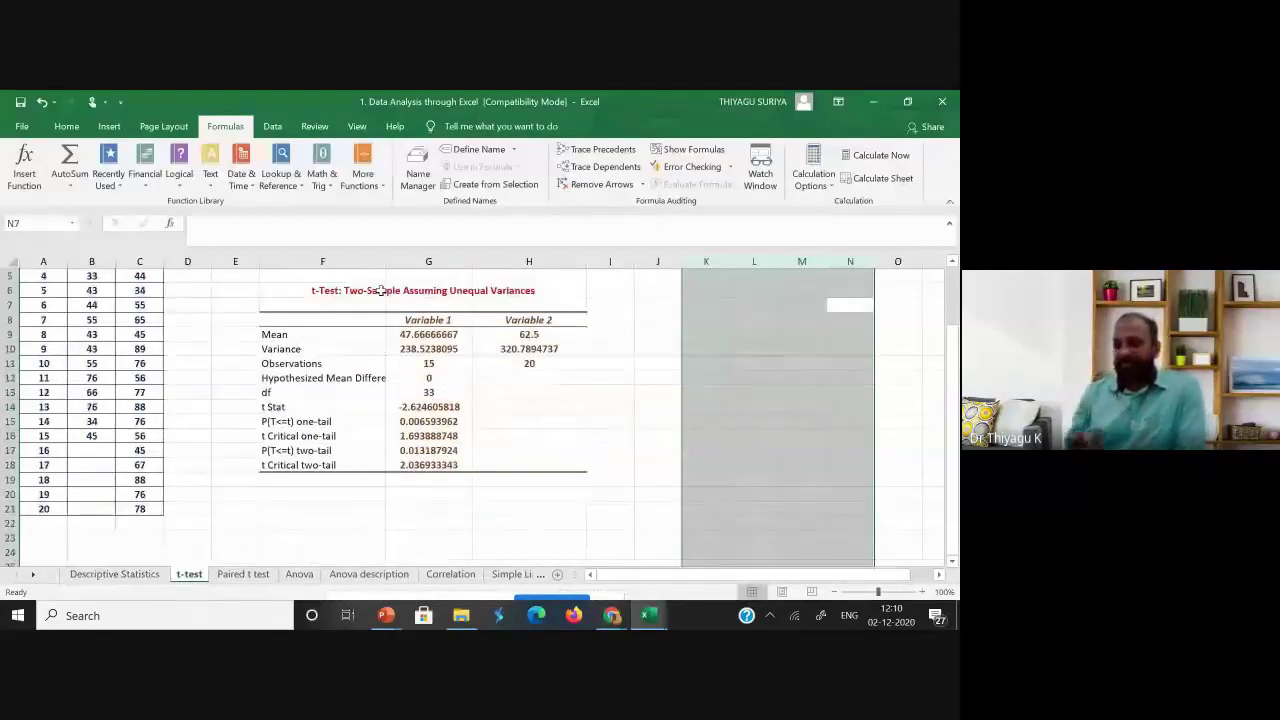
scroll(381, 290, "up", 1)
Return to the Descriptive Statistics sheet and review the Male and Female summary tables down to their Count rows.
left_click(113, 575)
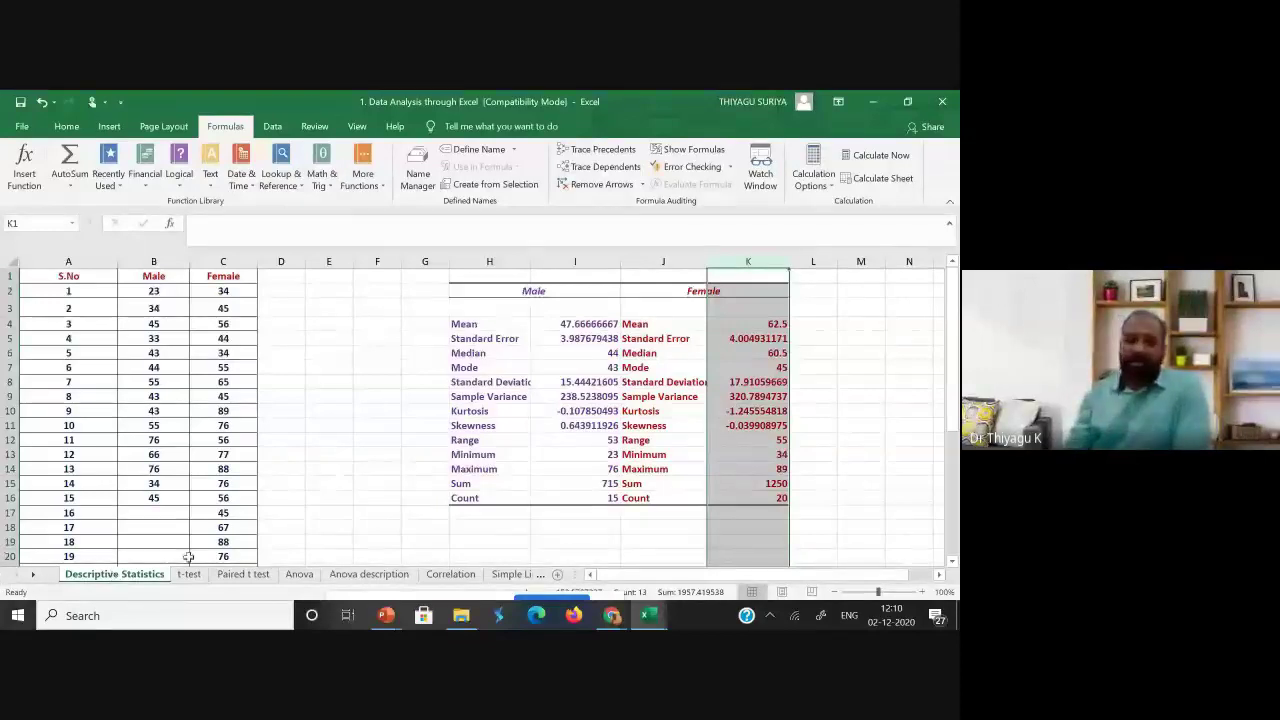
scroll(525, 499, "down", 1)
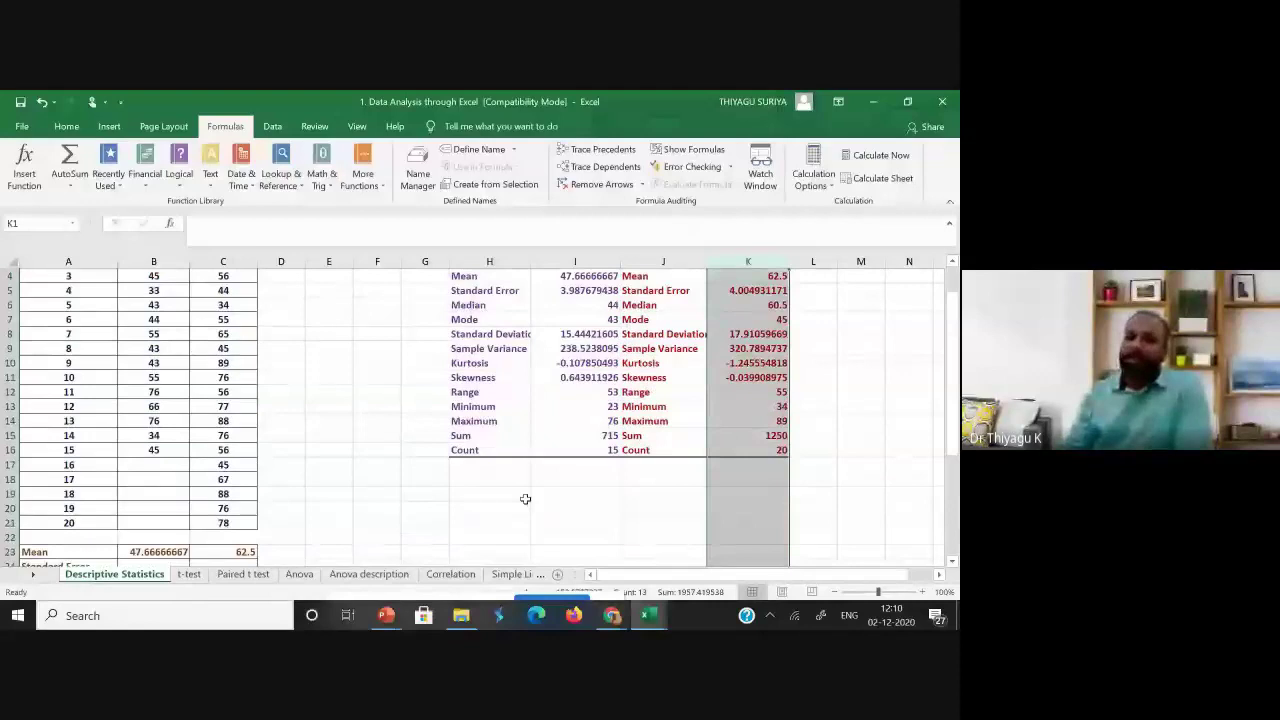
scroll(505, 492, "down", 1)
left_click(490, 484)
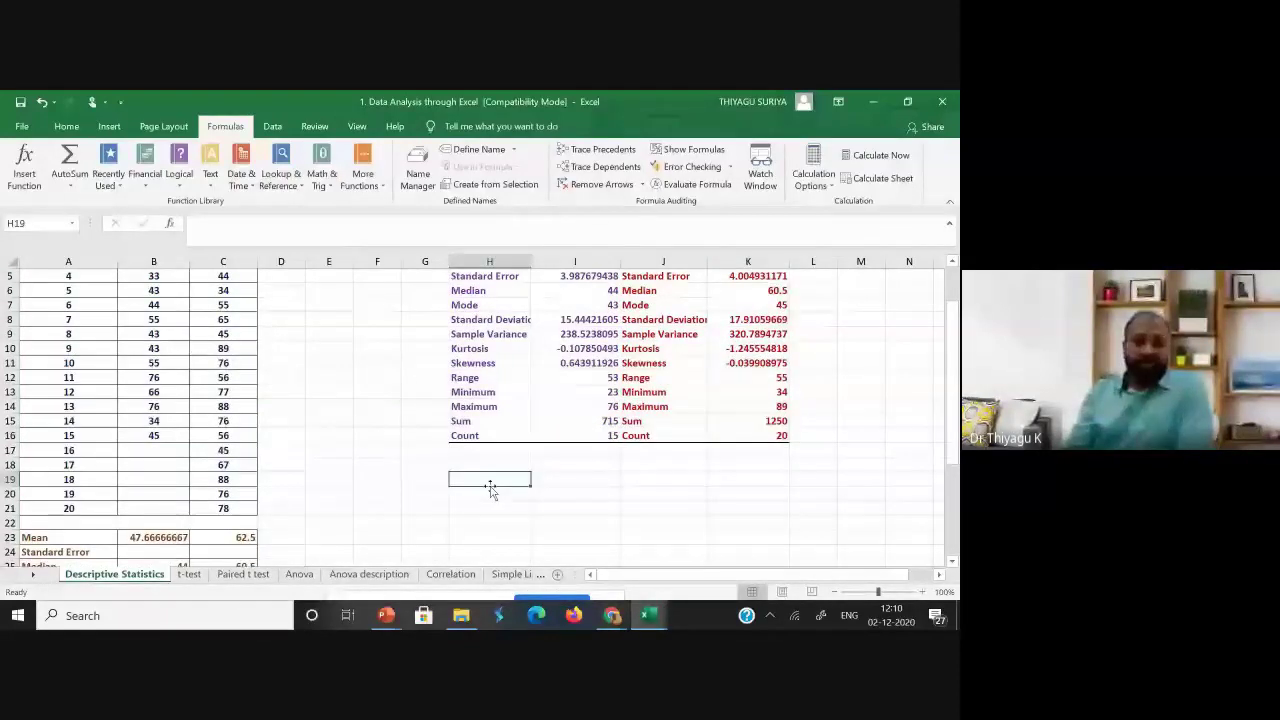
scroll(93, 271, "up", 2)
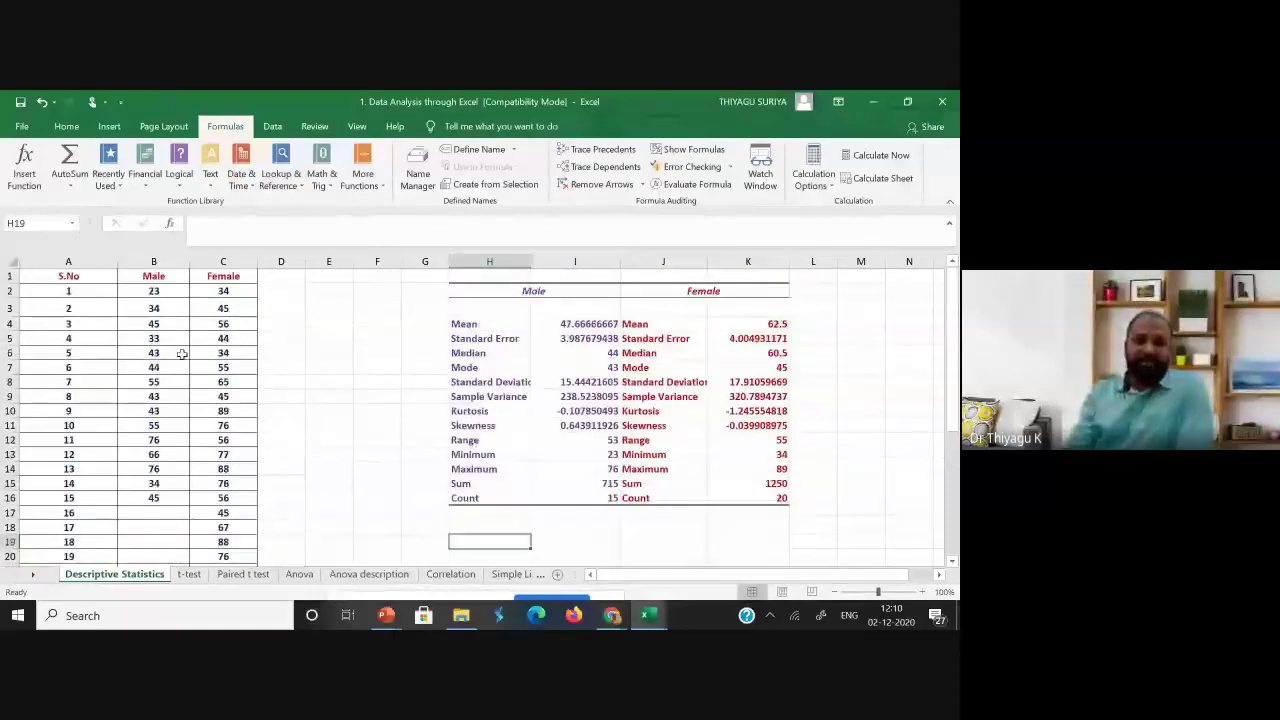
Go through the S.No, Male and Female data columns and the summary tables beside them.
left_click_drag(93, 271, 90, 531)
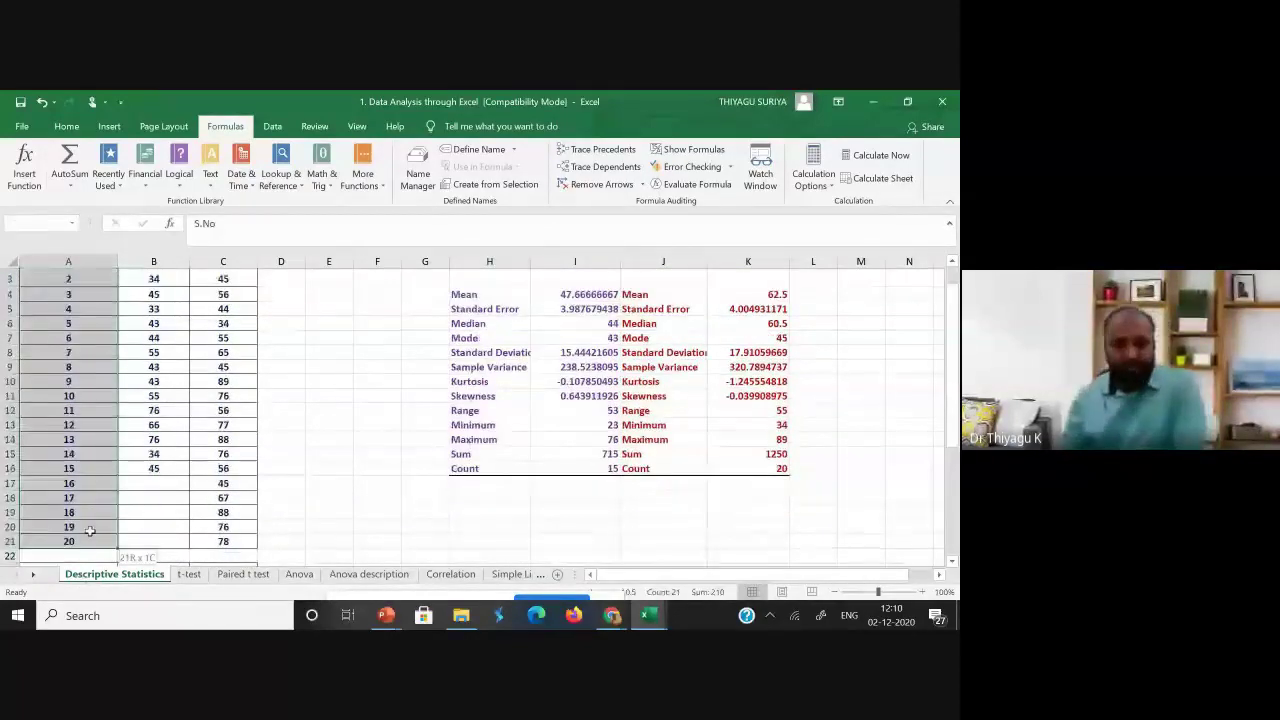
scroll(90, 531, "up", 1)
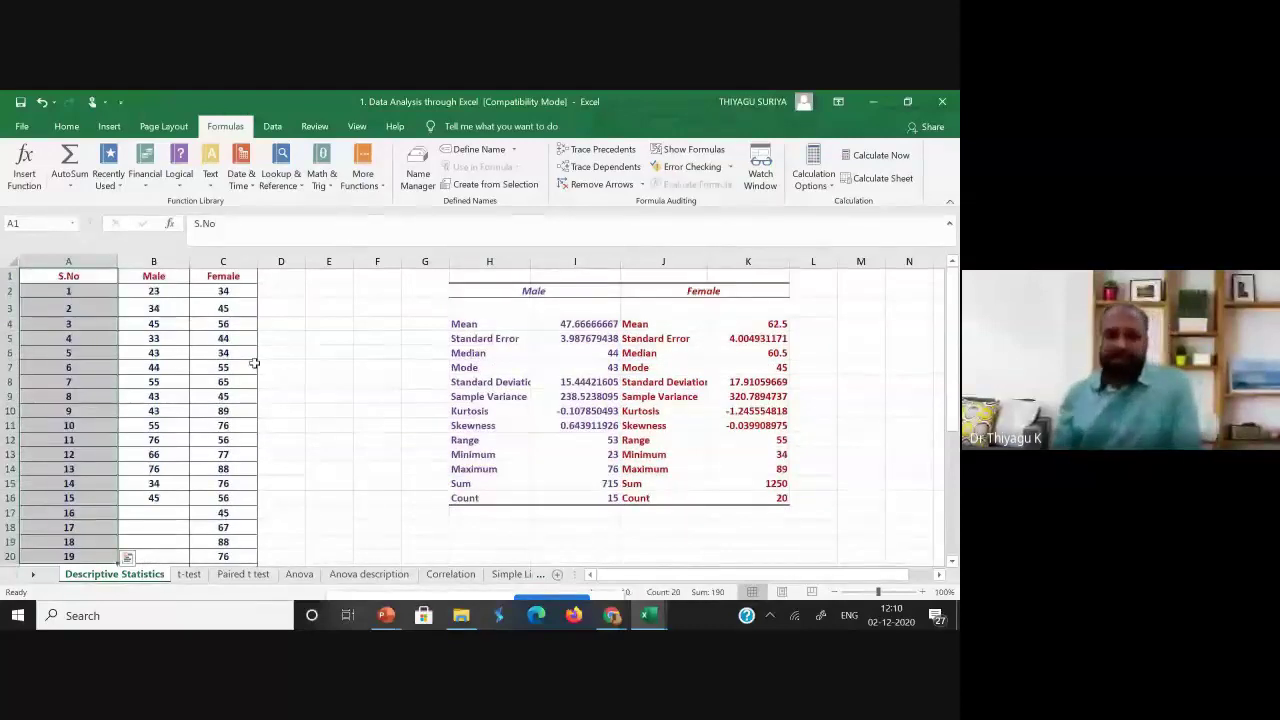
left_click(165, 261)
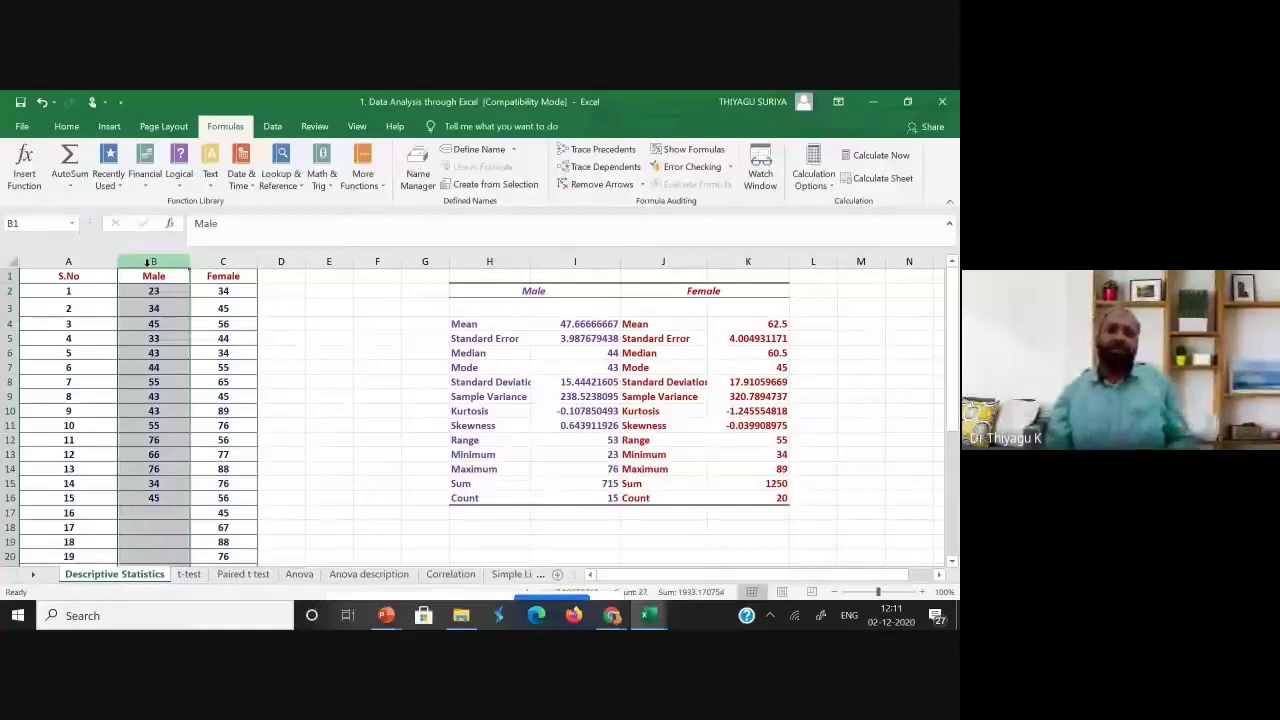
left_click(240, 262)
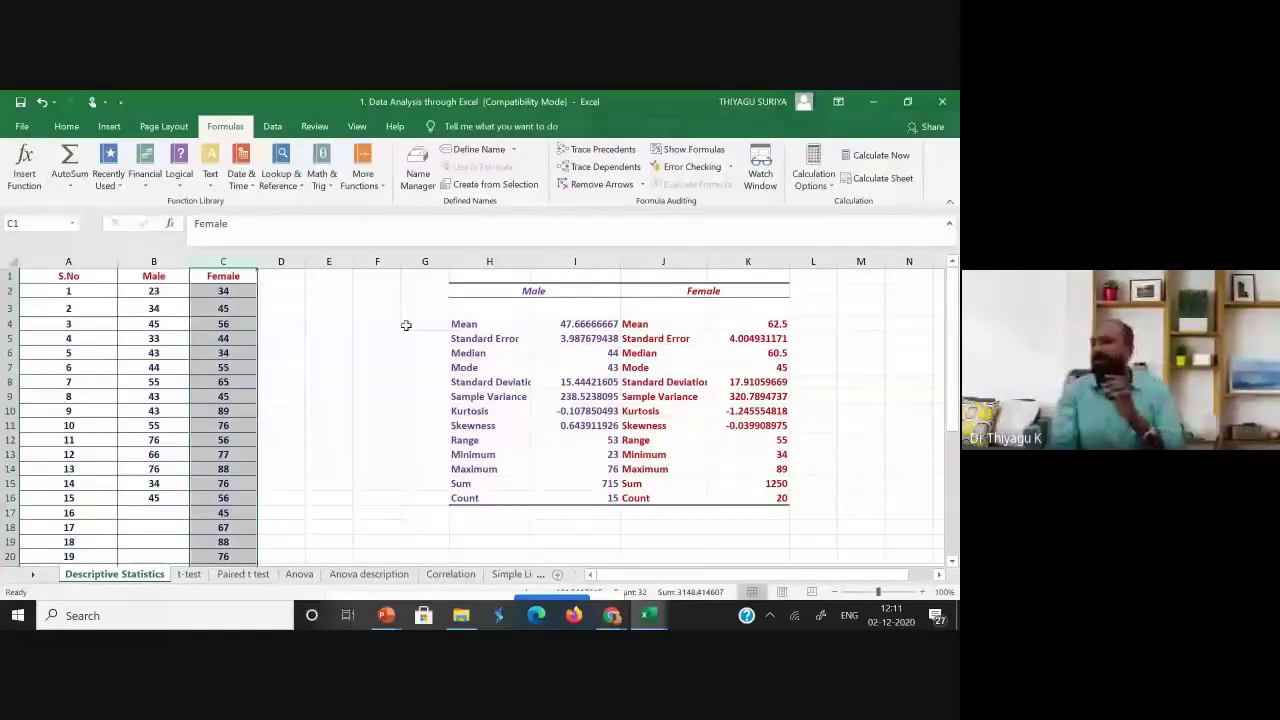
scroll(750, 453, "down", 3)
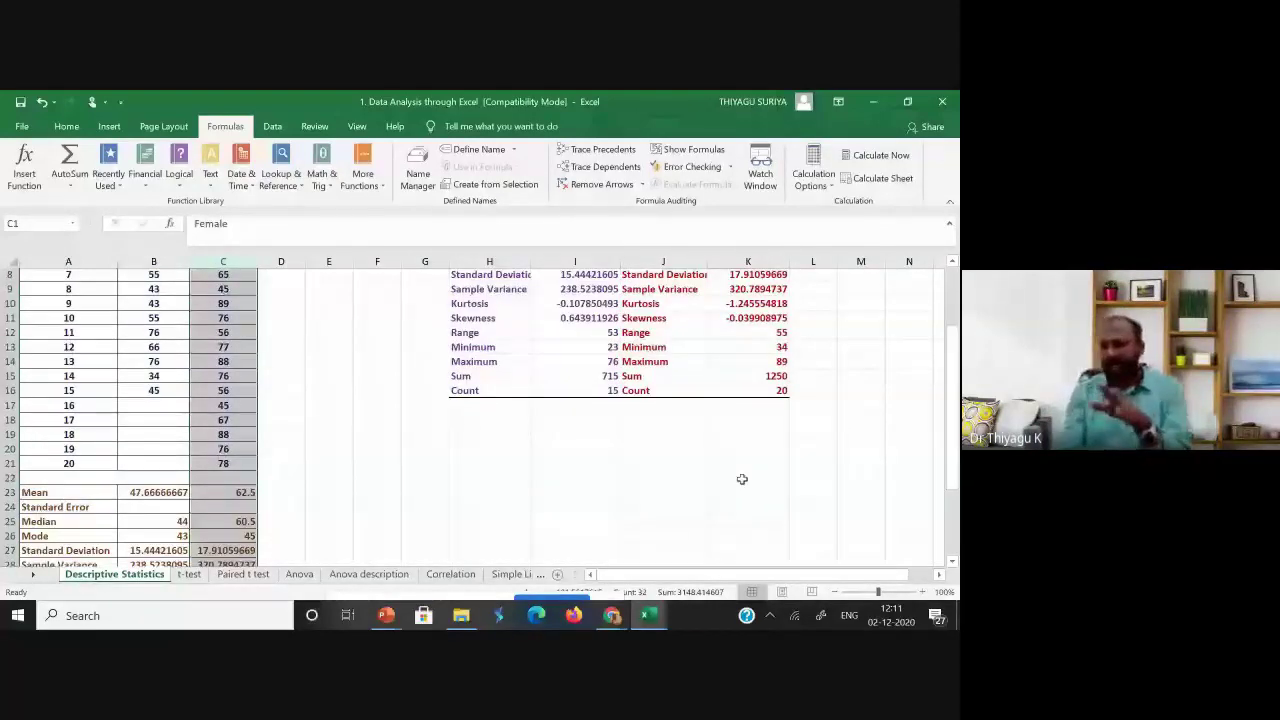
scroll(742, 479, "up", 3)
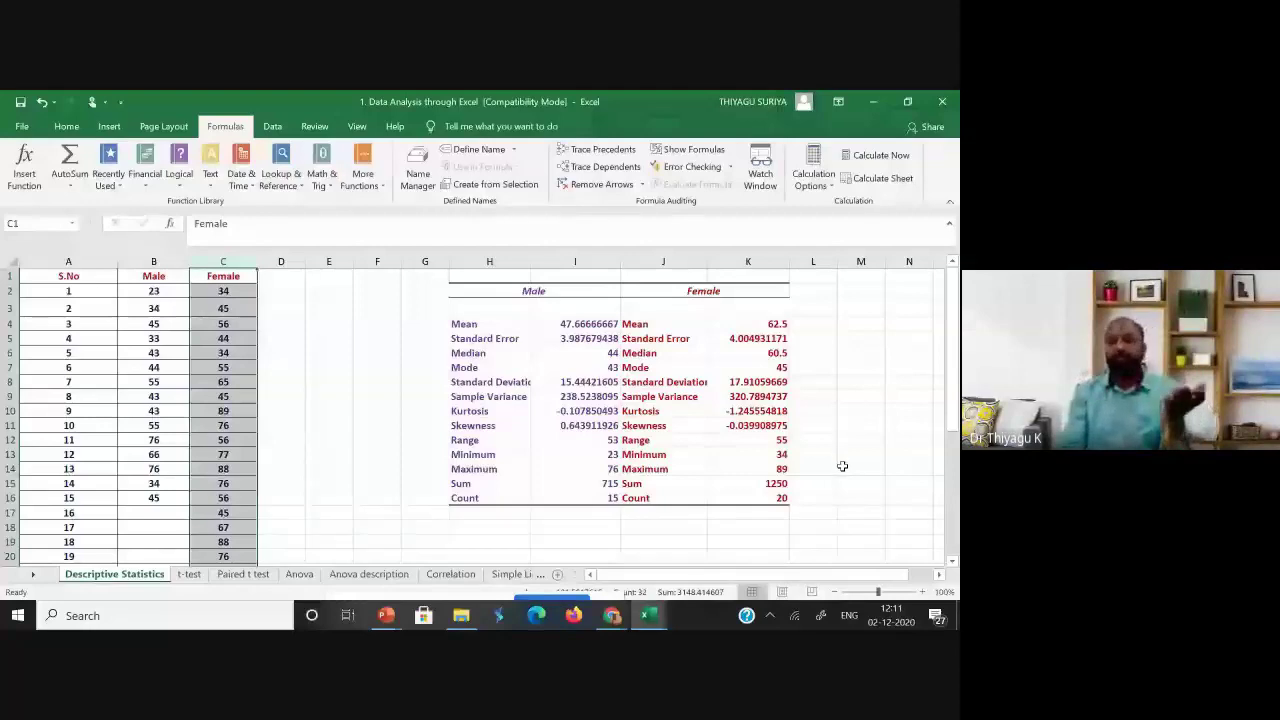
scroll(489, 509, "down", 2)
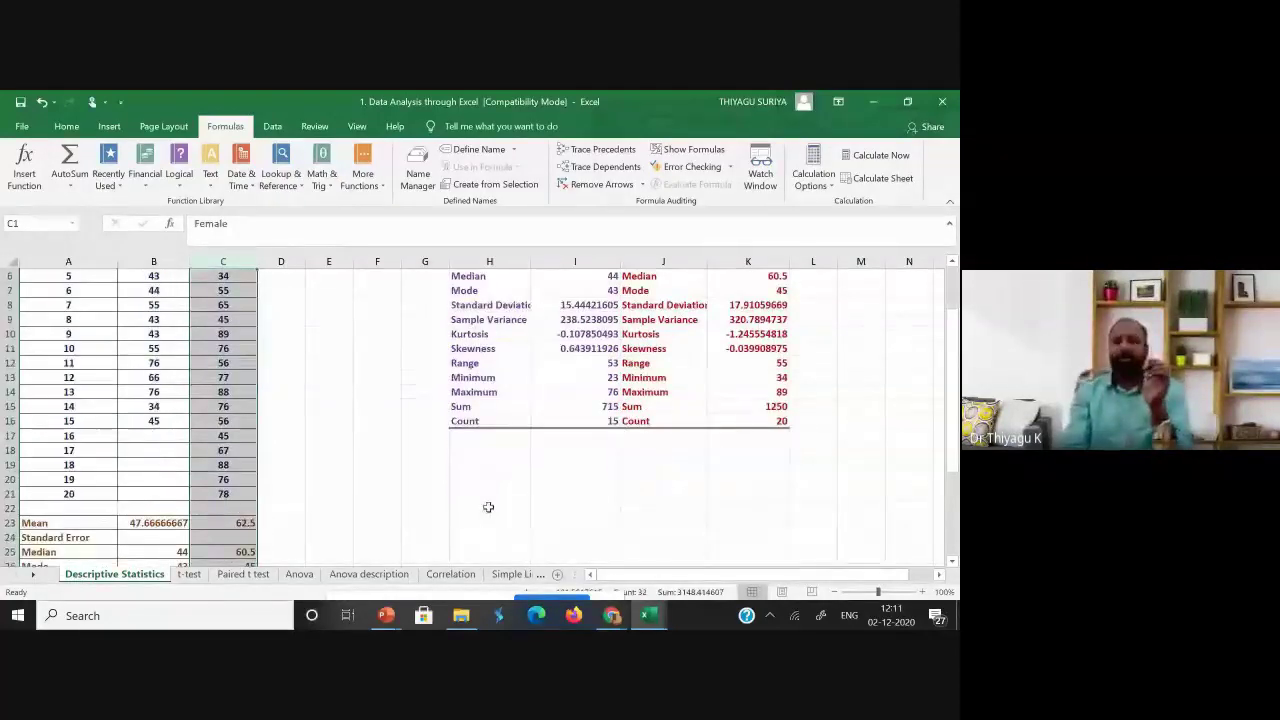
left_click(481, 494)
scroll(481, 496, "up", 1)
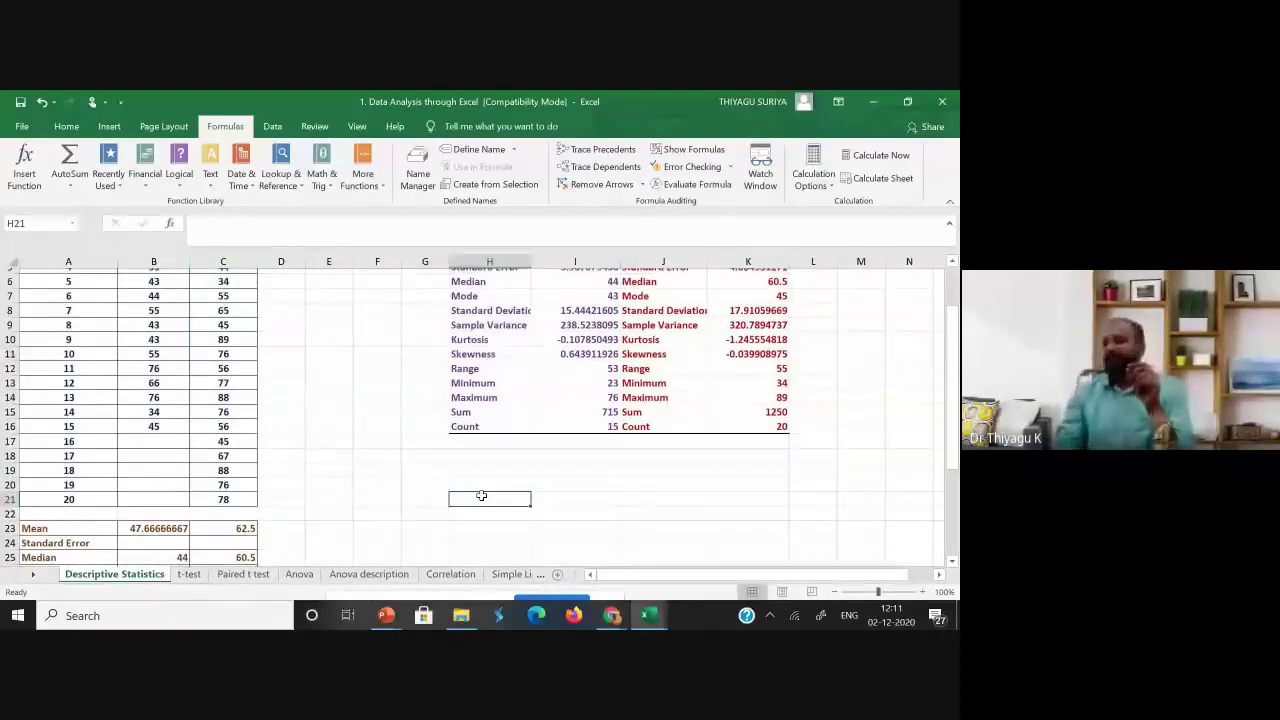
scroll(481, 496, "up", 2)
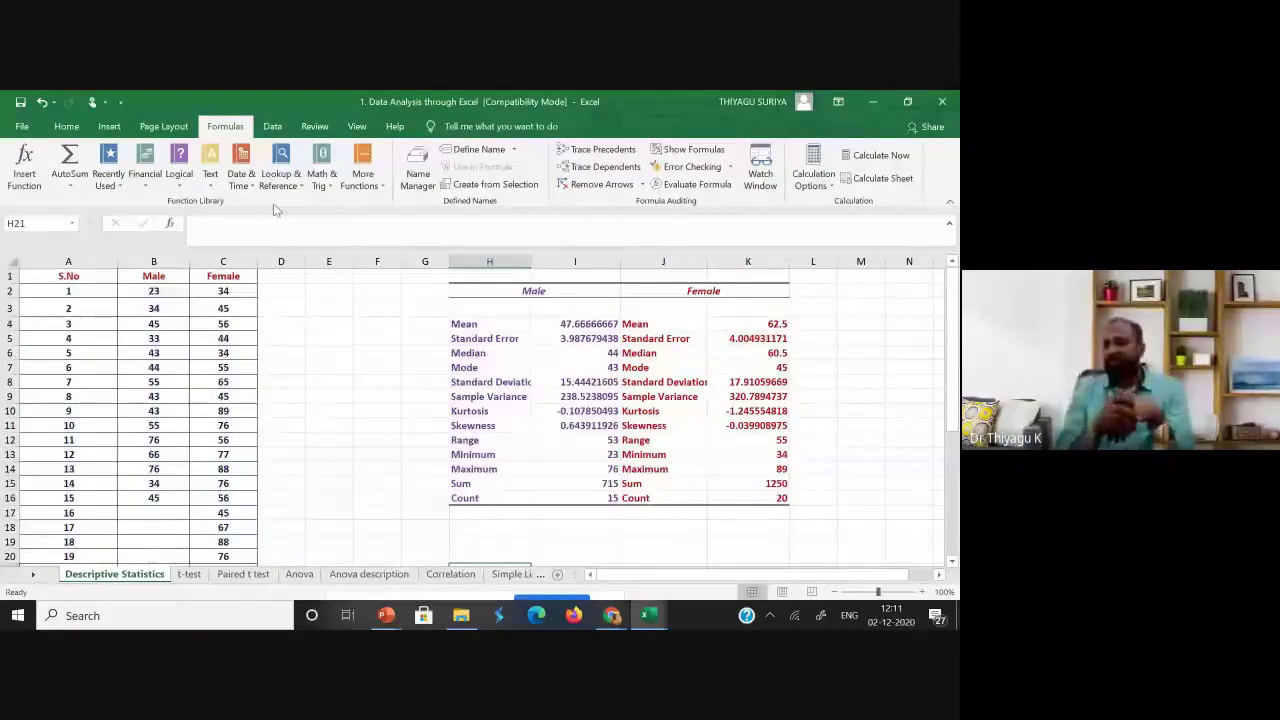
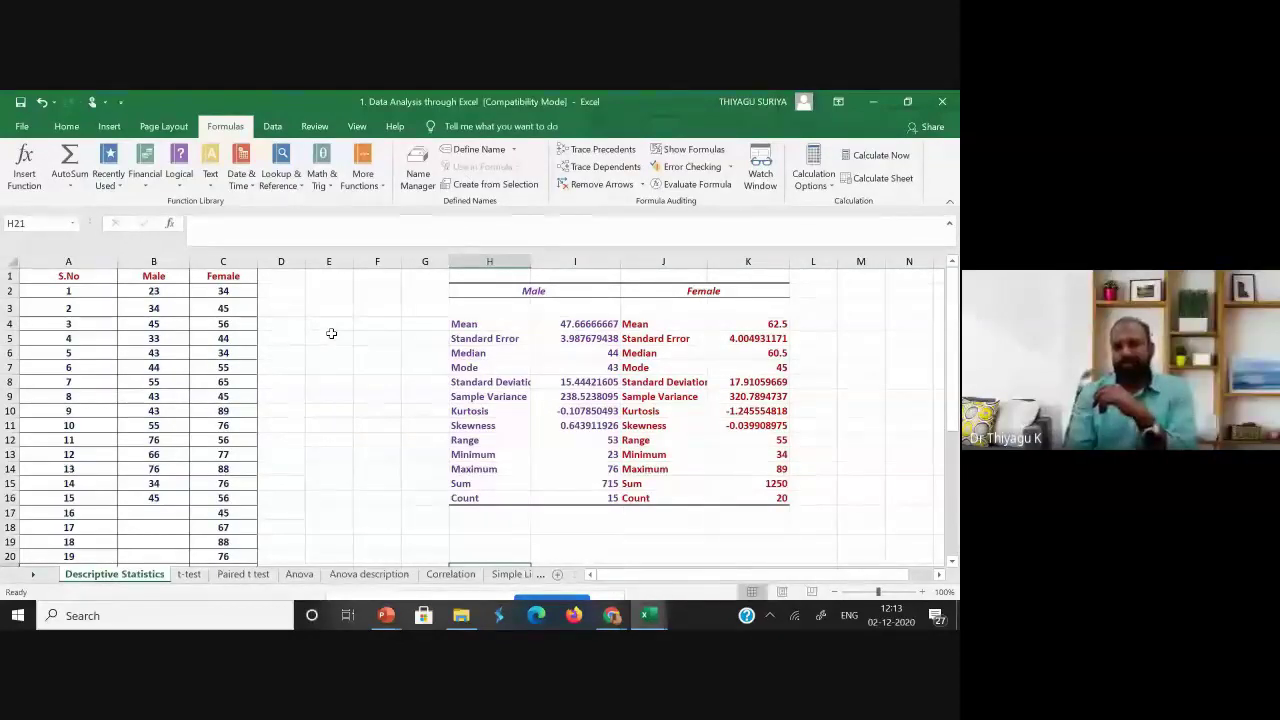
Open the Descriptive Statistics analysis tool from Data Analysis and clear its old input range.
left_click(331, 335)
left_click(272, 126)
left_click(778, 149)
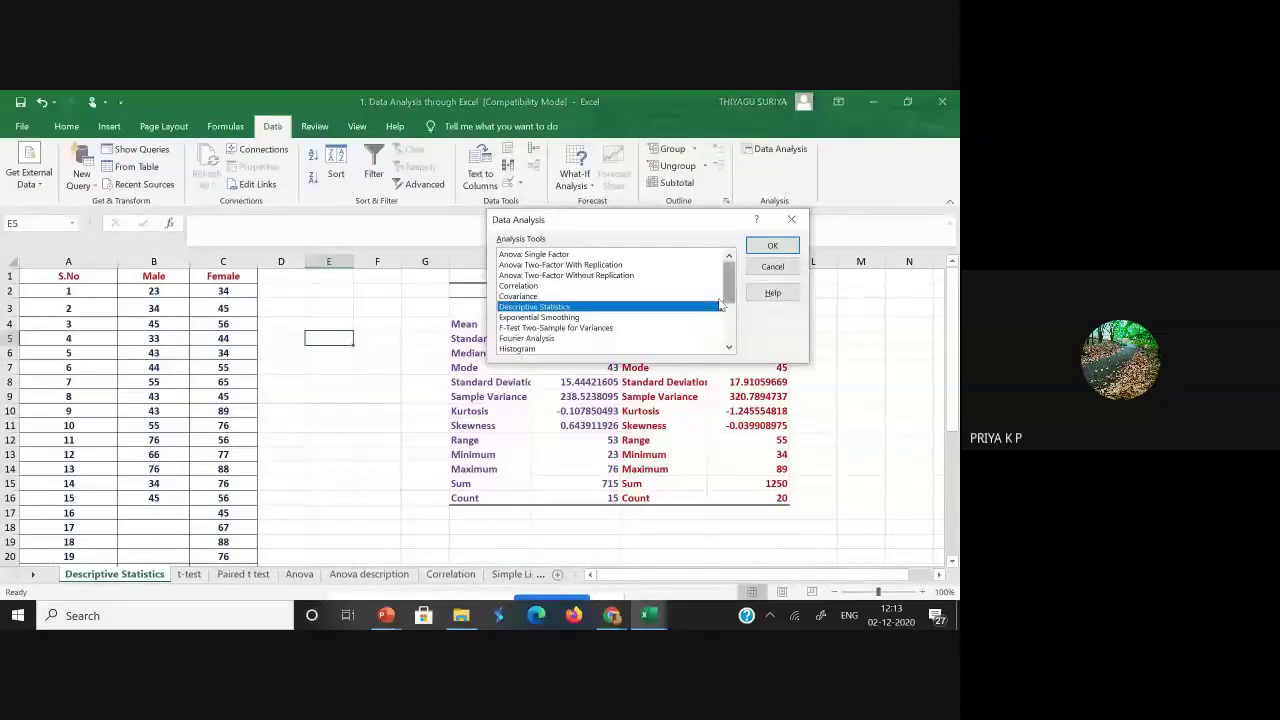
scroll(700, 310, "down", 1)
scroll(725, 285, "up", 1)
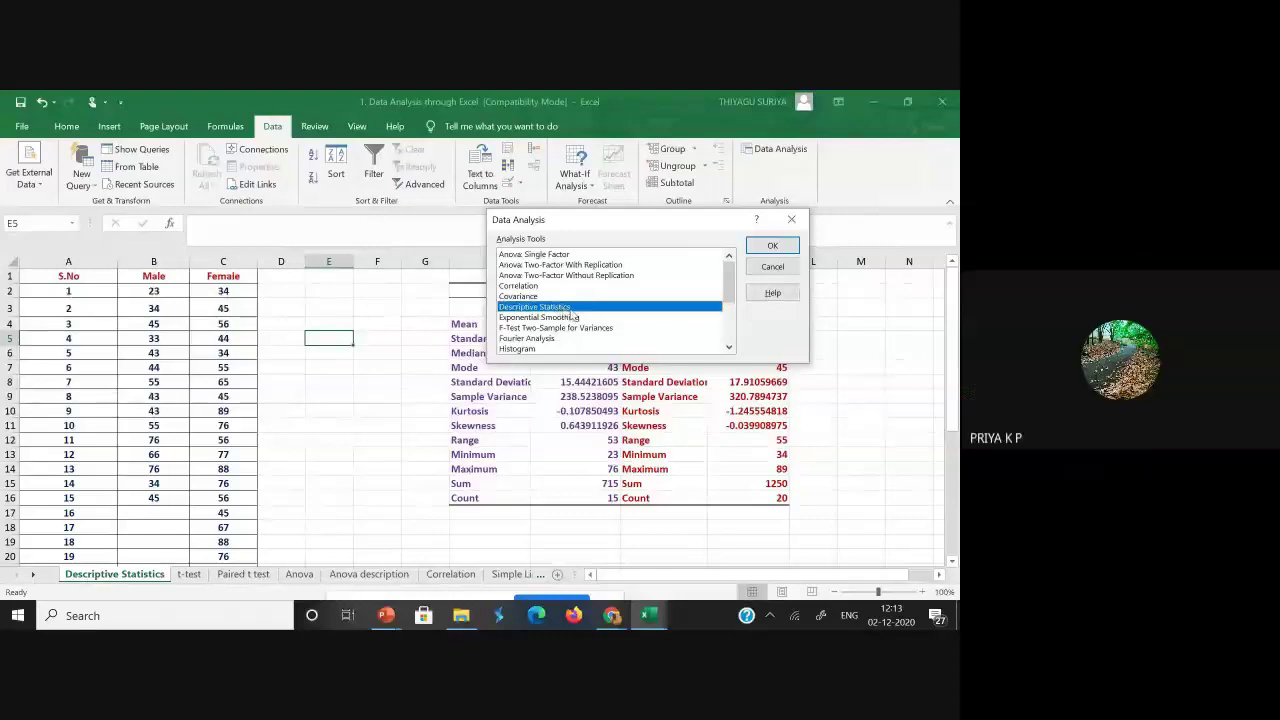
left_click(773, 246)
left_click(670, 192)
left_click_drag(670, 192, 500, 183)
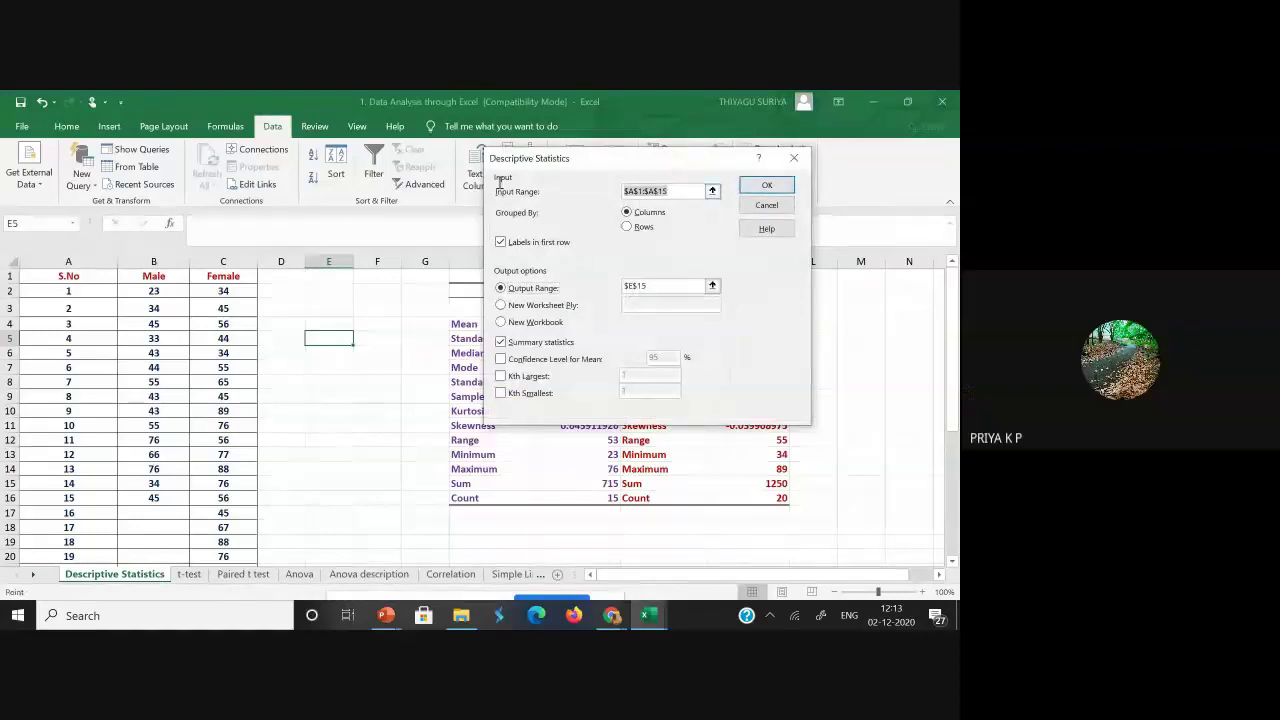
key("BackSpace")
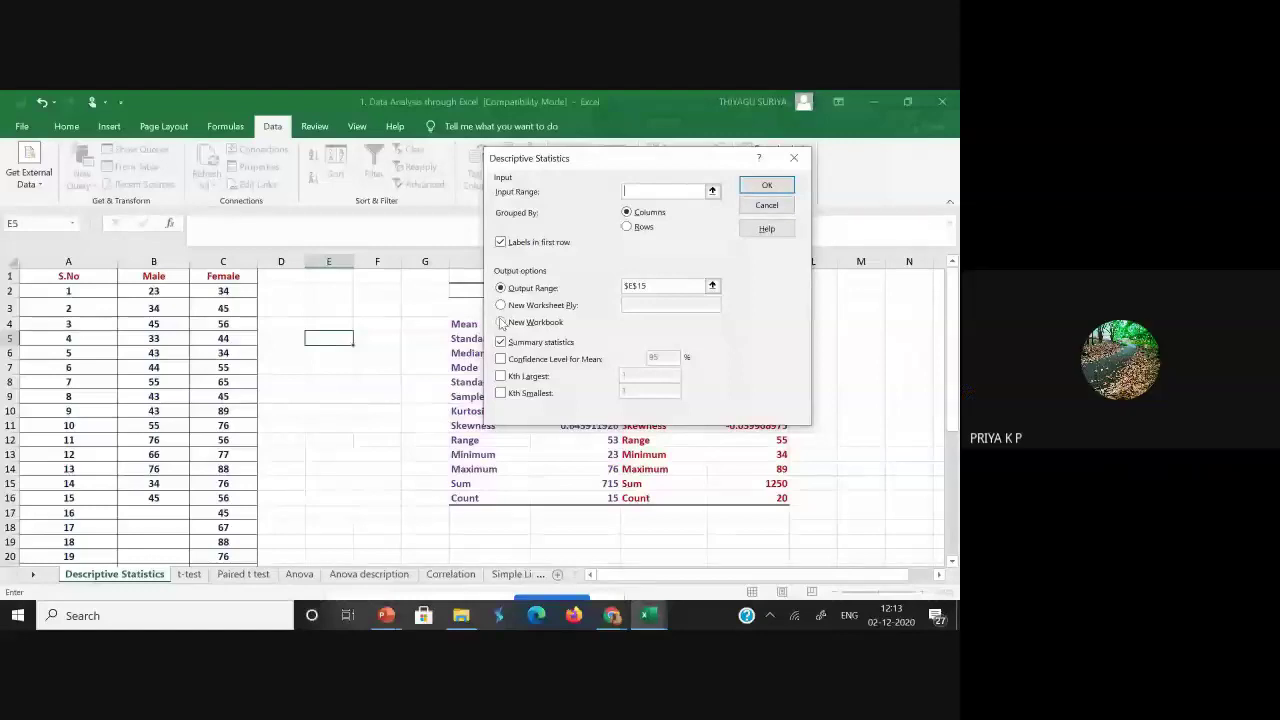
Clear the output range and try picking the whole S.No, Male and Female columns in its place.
key("BackSpace")
key("BackSpace")
key("BackSpace")
key("BackSpace")
key("BackSpace")
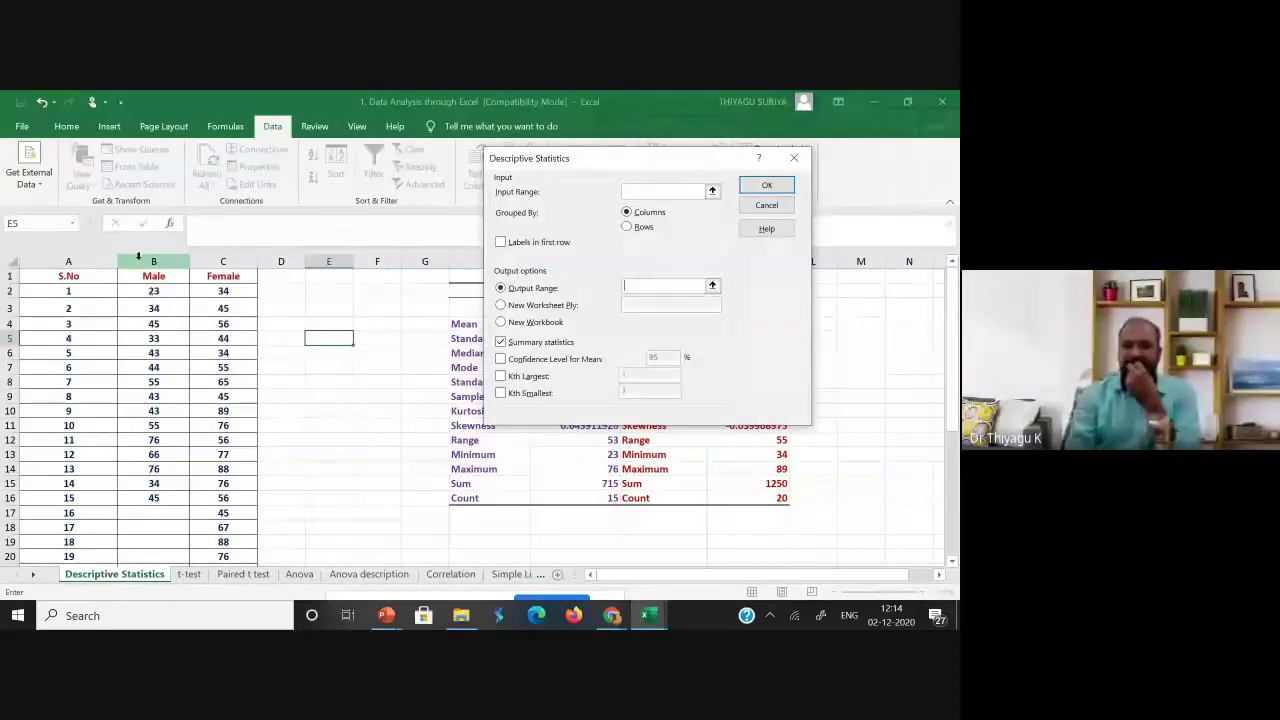
left_click(85, 260)
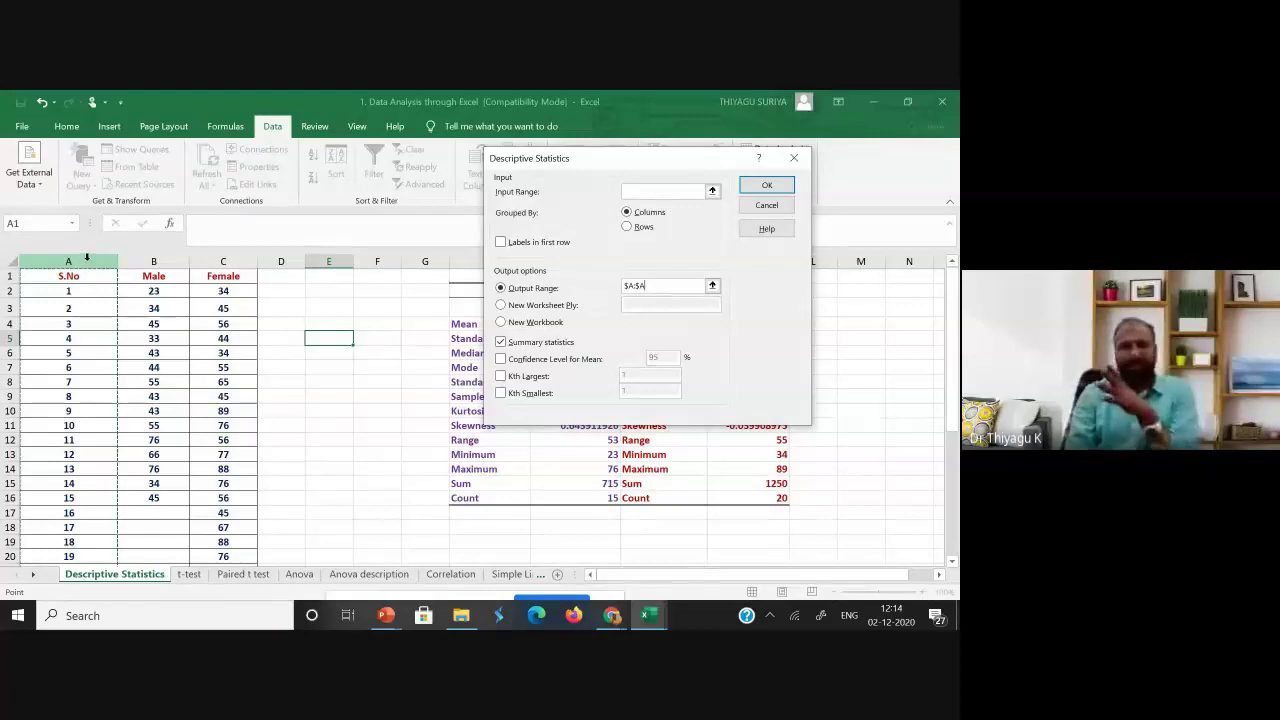
left_click(152, 258)
left_click(221, 258)
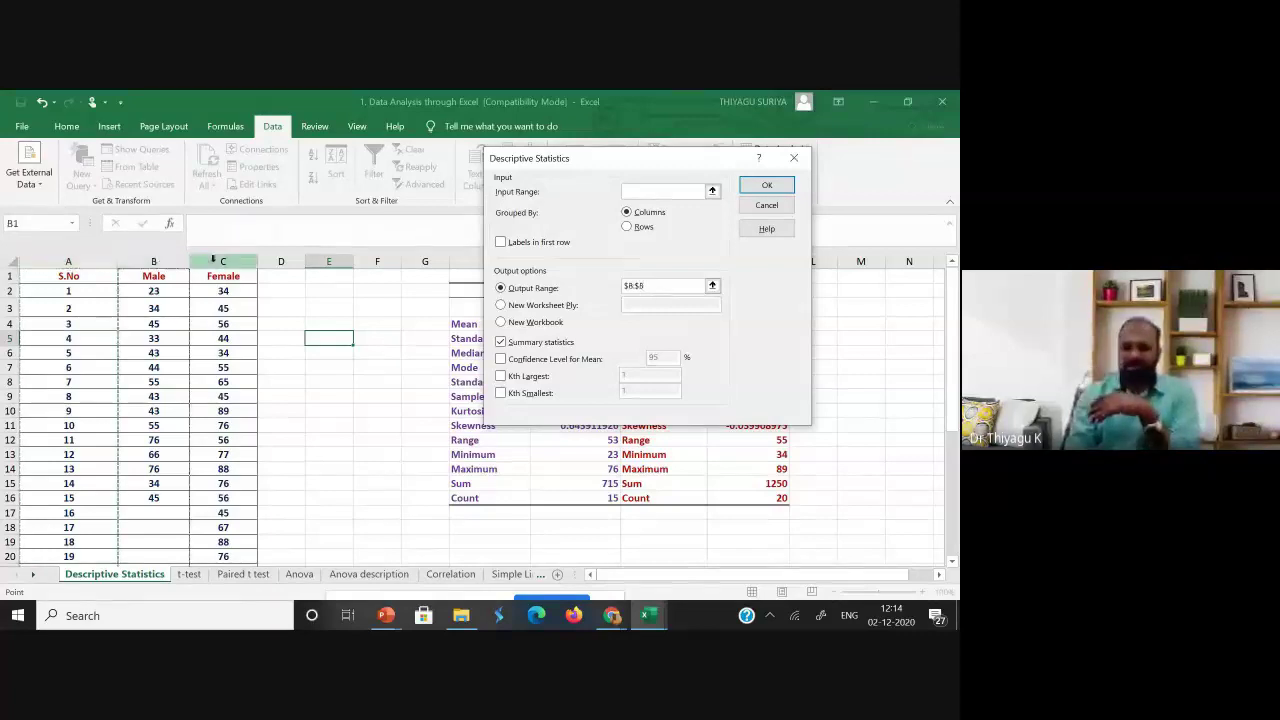
left_click(155, 258)
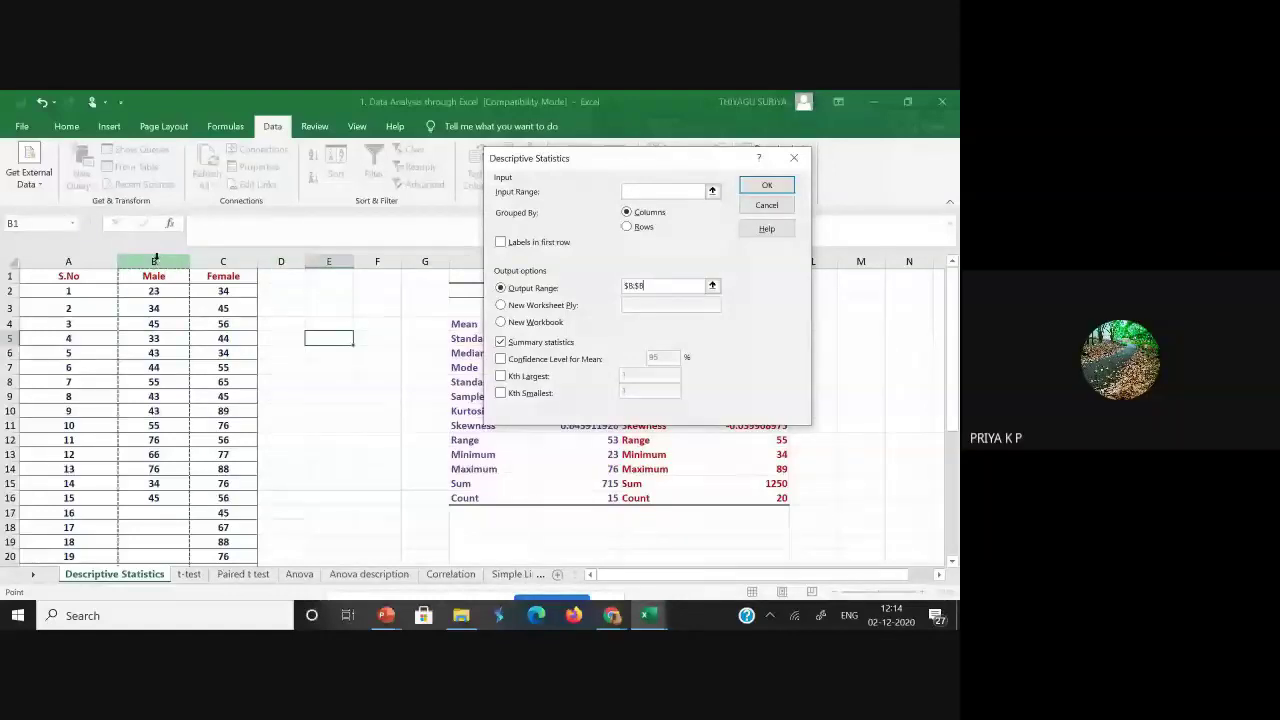
Set the input range to the Male data $B$1:$B$16 and enable labels in first row.
left_click(651, 191)
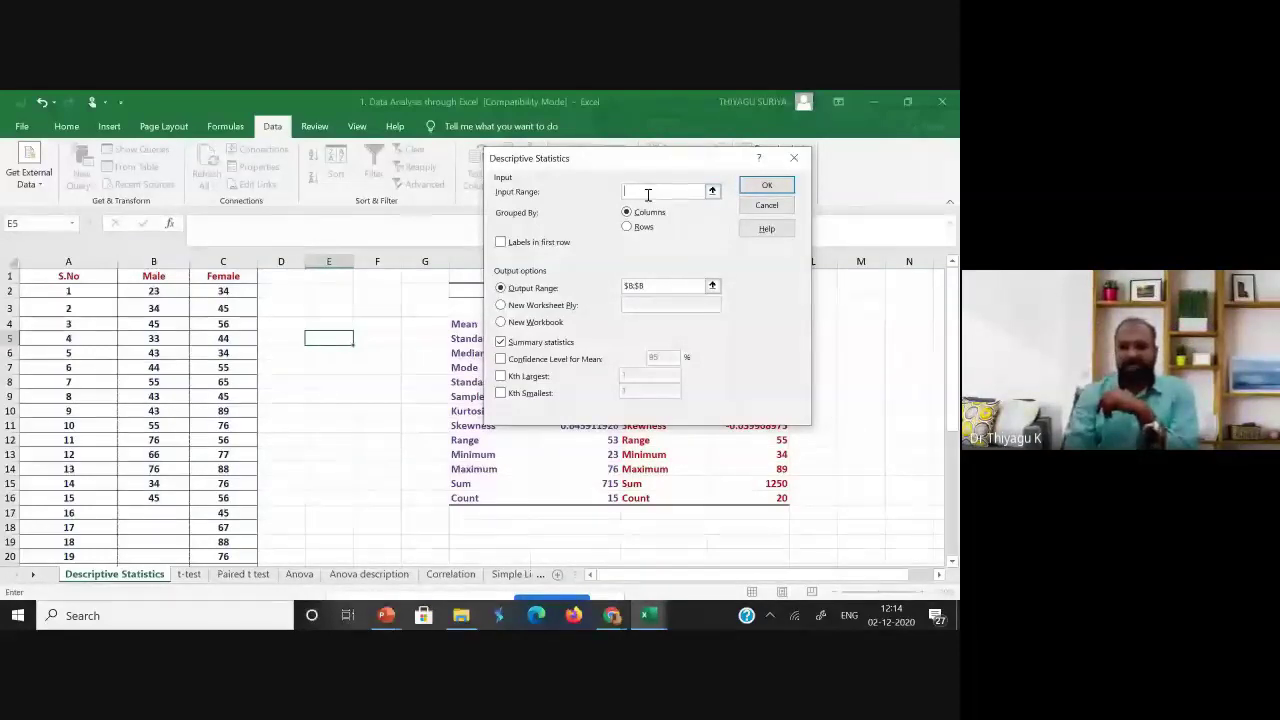
left_click_drag(153, 276, 153, 493)
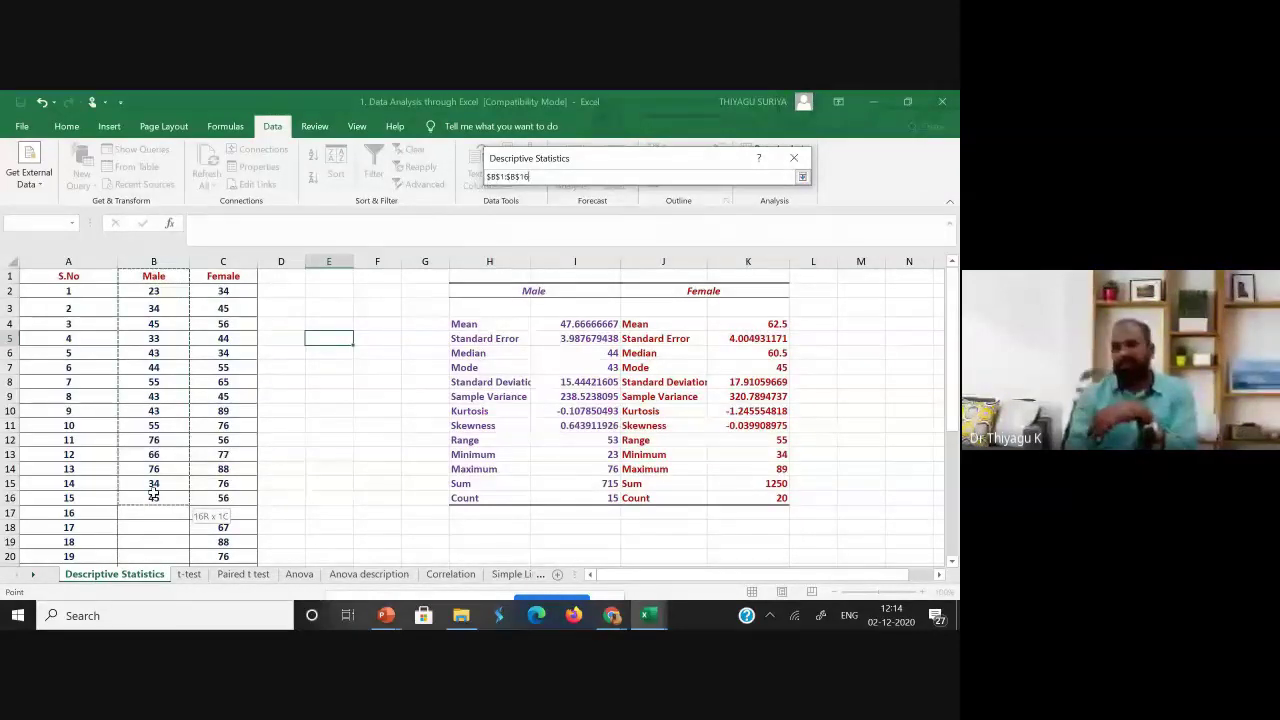
left_click_drag(153, 493, 153, 493)
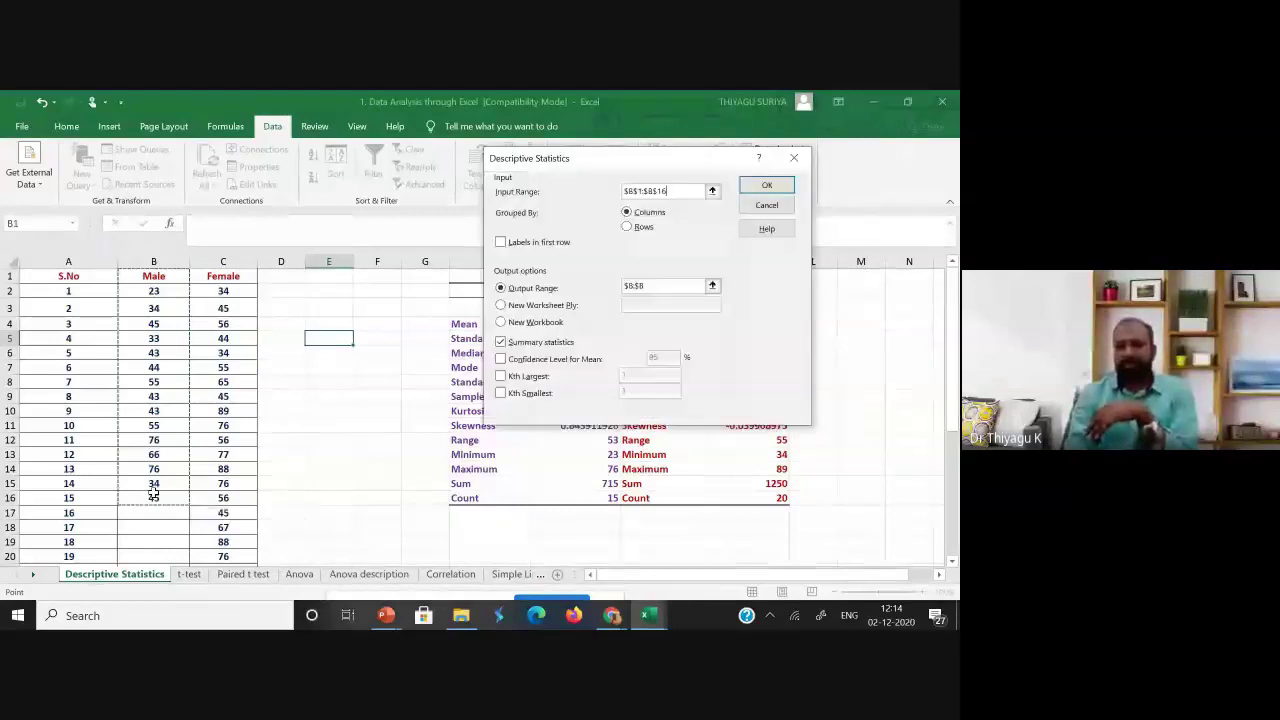
left_click(505, 247)
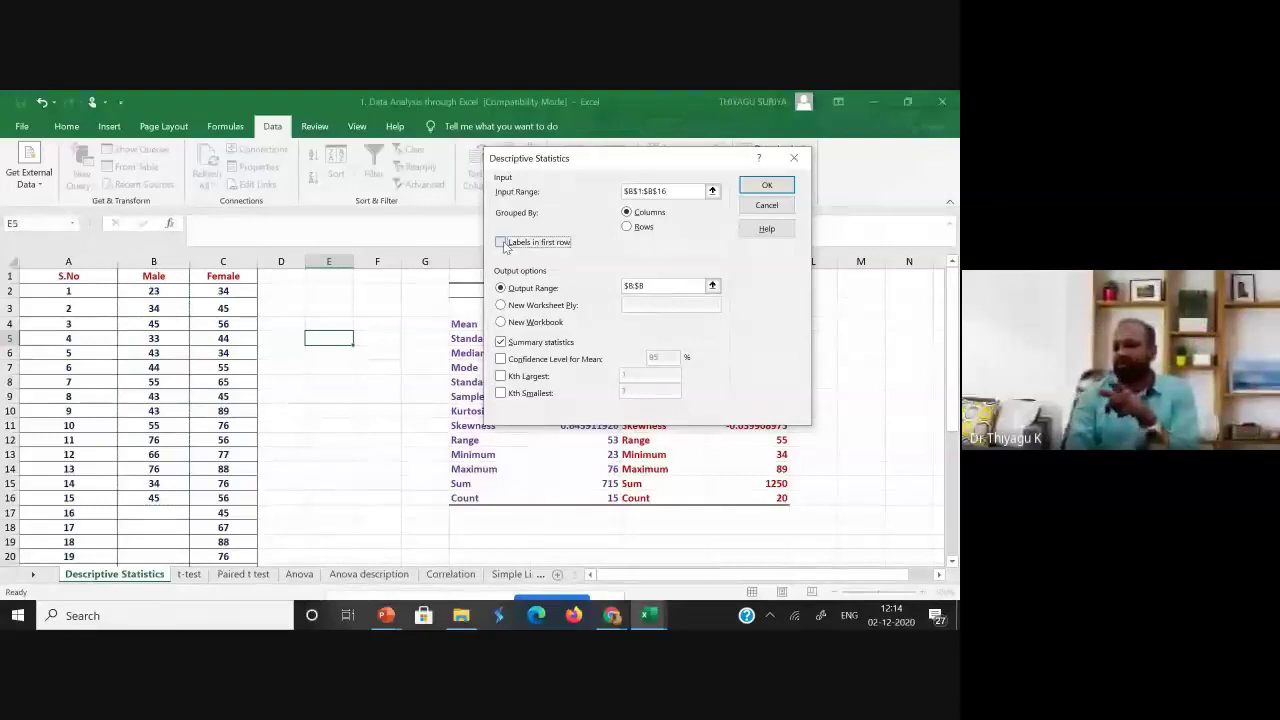
left_click(505, 247)
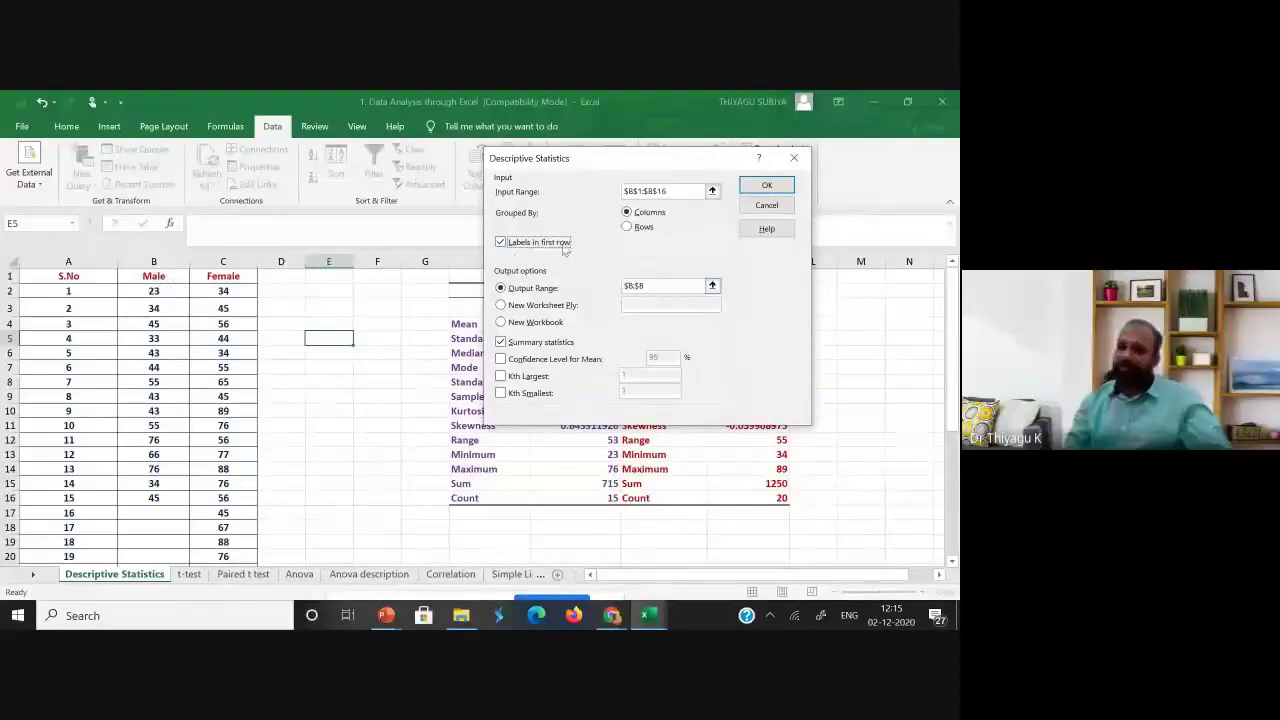
Set the output range to $H$22, keep Summary statistics enabled, and run the analysis for the Male column.
left_click(646, 285)
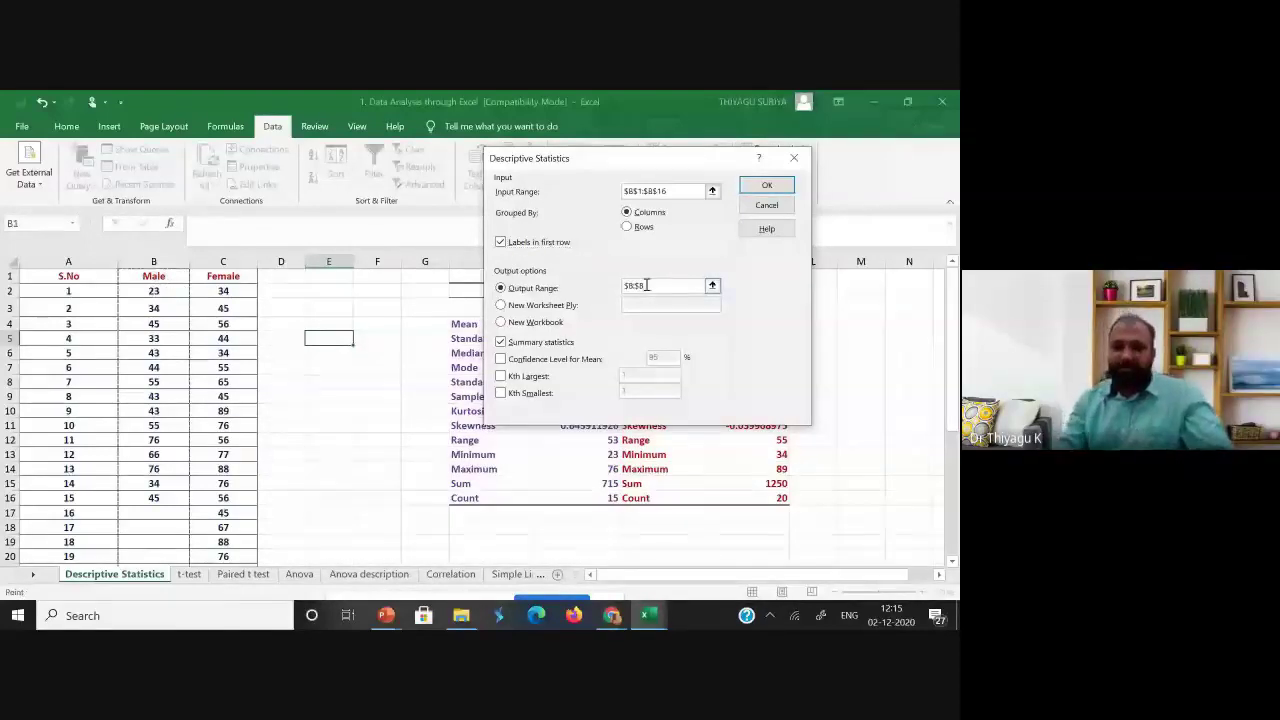
key("BackSpace")
key("BackSpace")
key("BackSpace")
key("BackSpace")
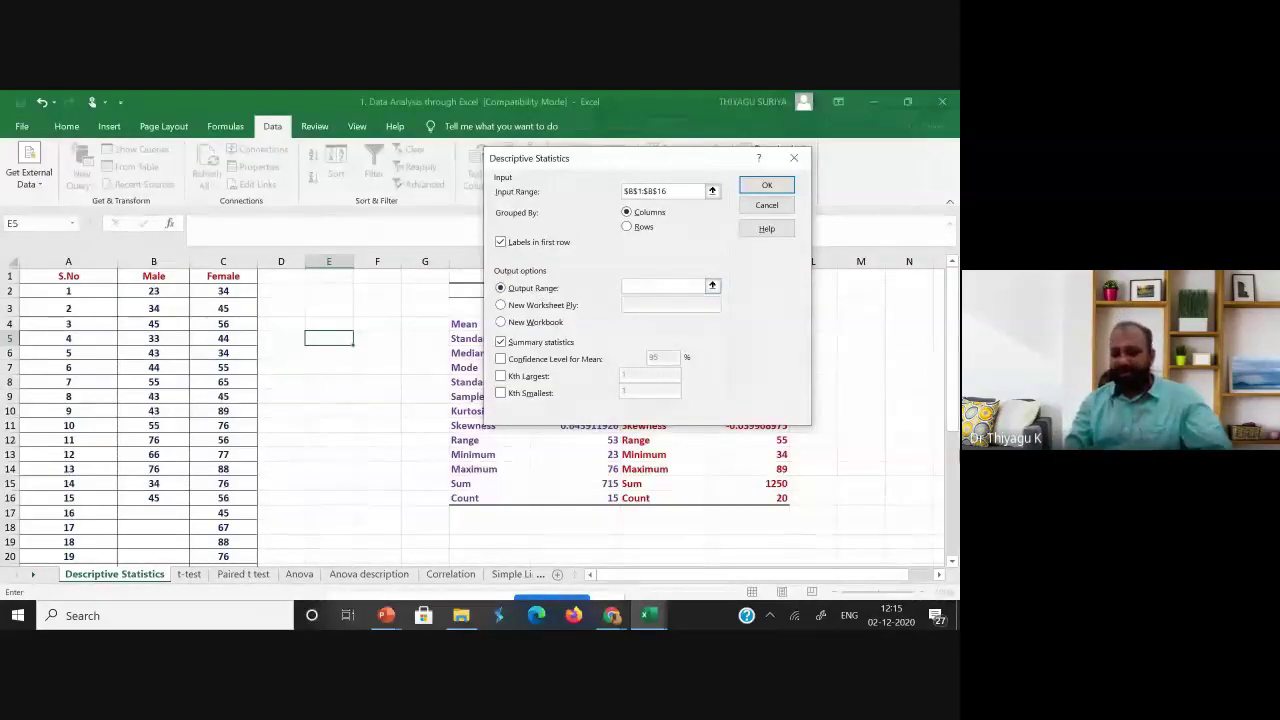
scroll(955, 410, "down", 2)
left_click(473, 492)
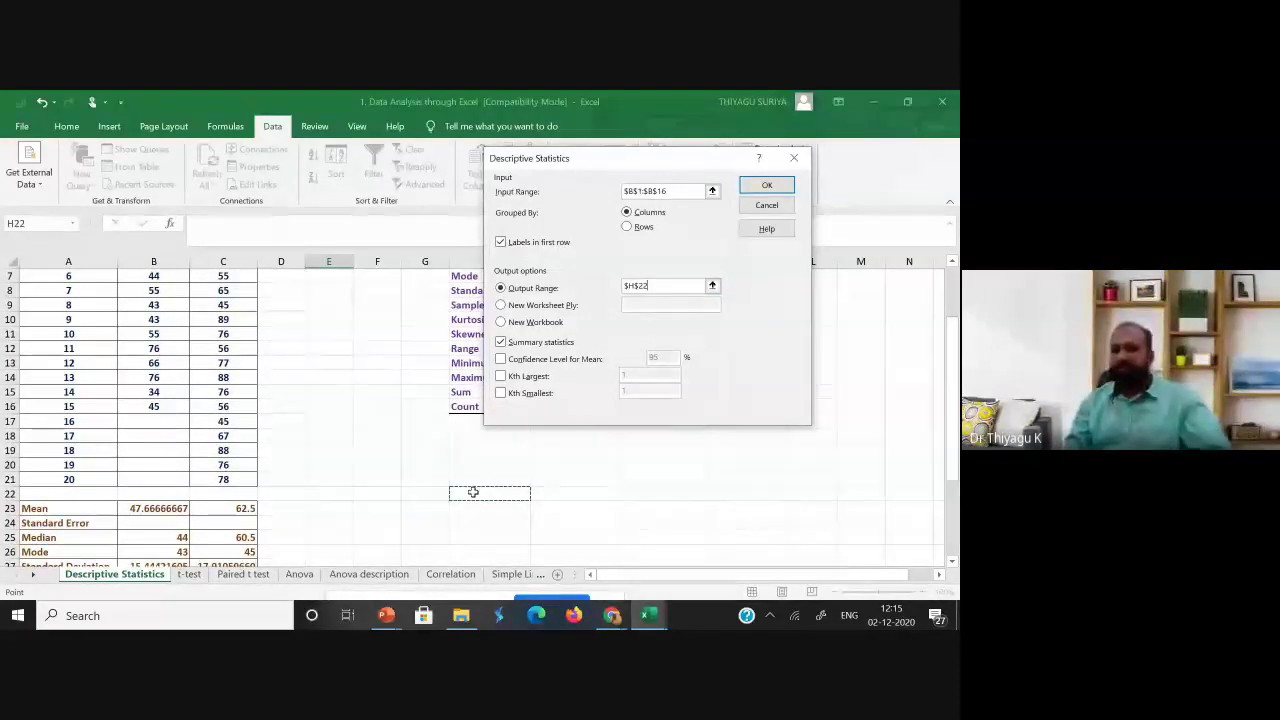
left_click(502, 342)
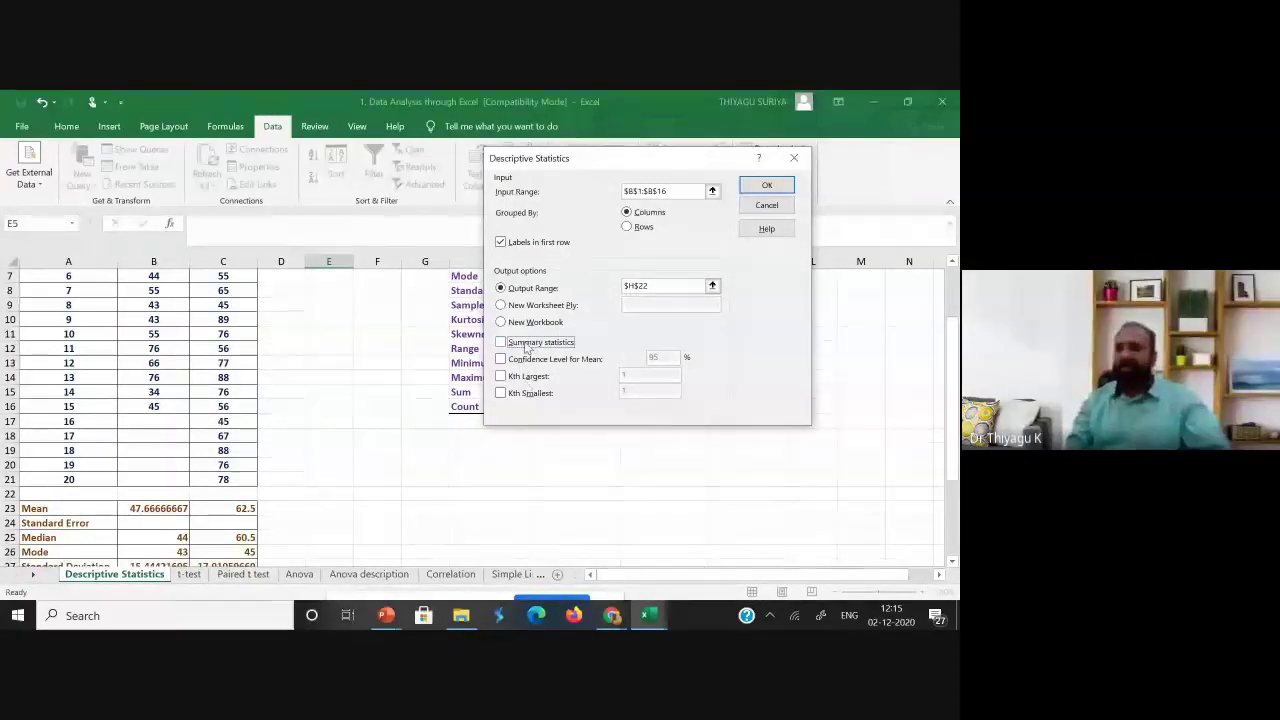
left_click(525, 345)
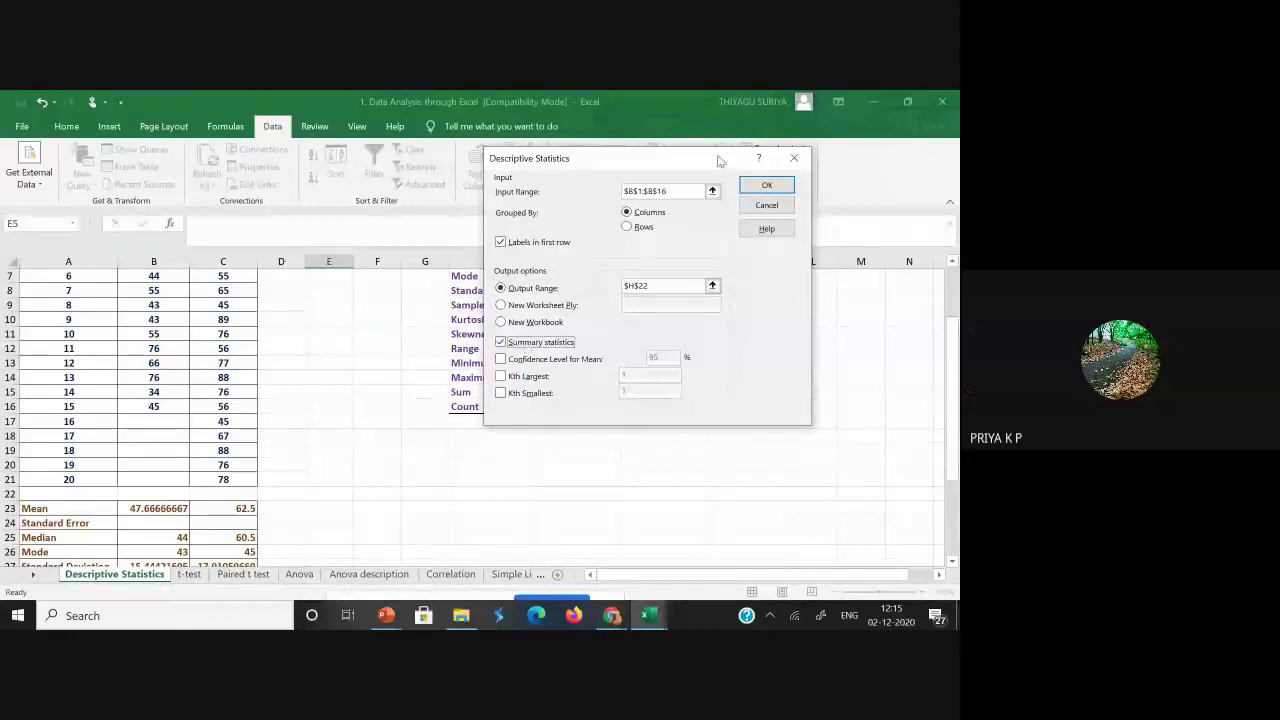
left_click(766, 188)
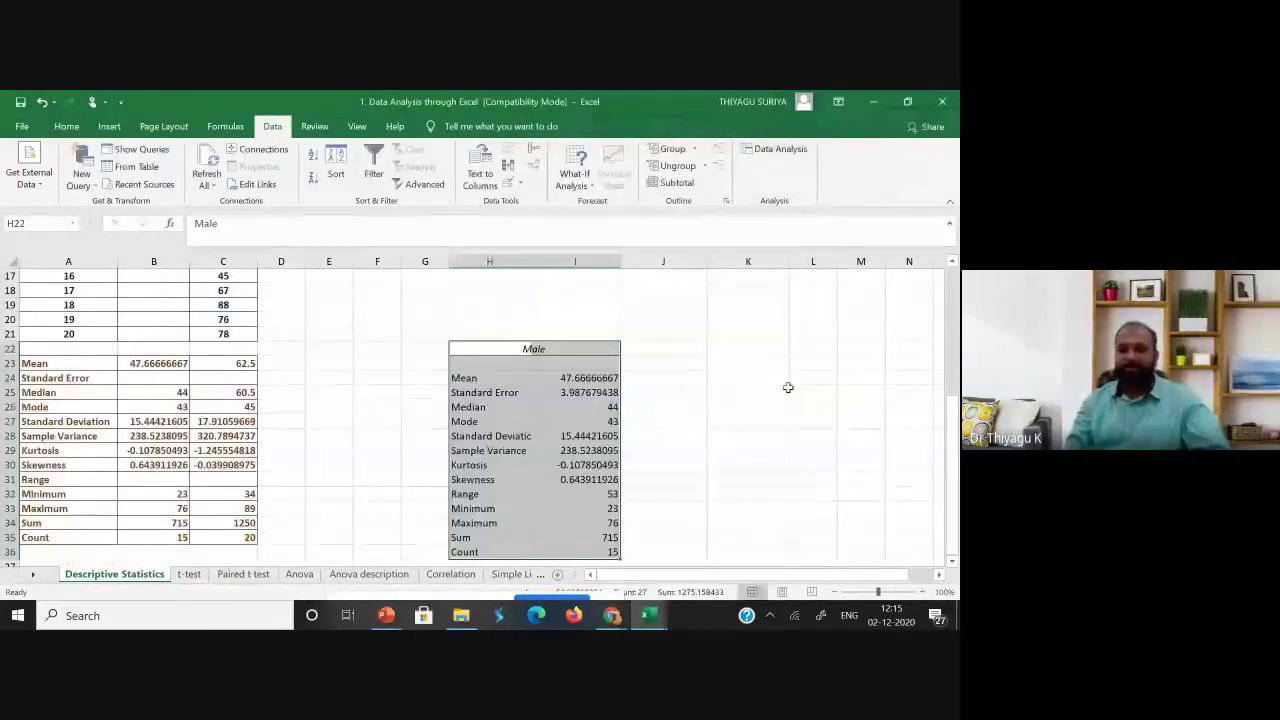
Widen columns H and I so the new Male summary's labels and values fit.
scroll(534, 279, "up", 1)
left_click_drag(527, 262, 549, 262)
left_click_drag(643, 264, 649, 268)
scroll(463, 375, "down", 2)
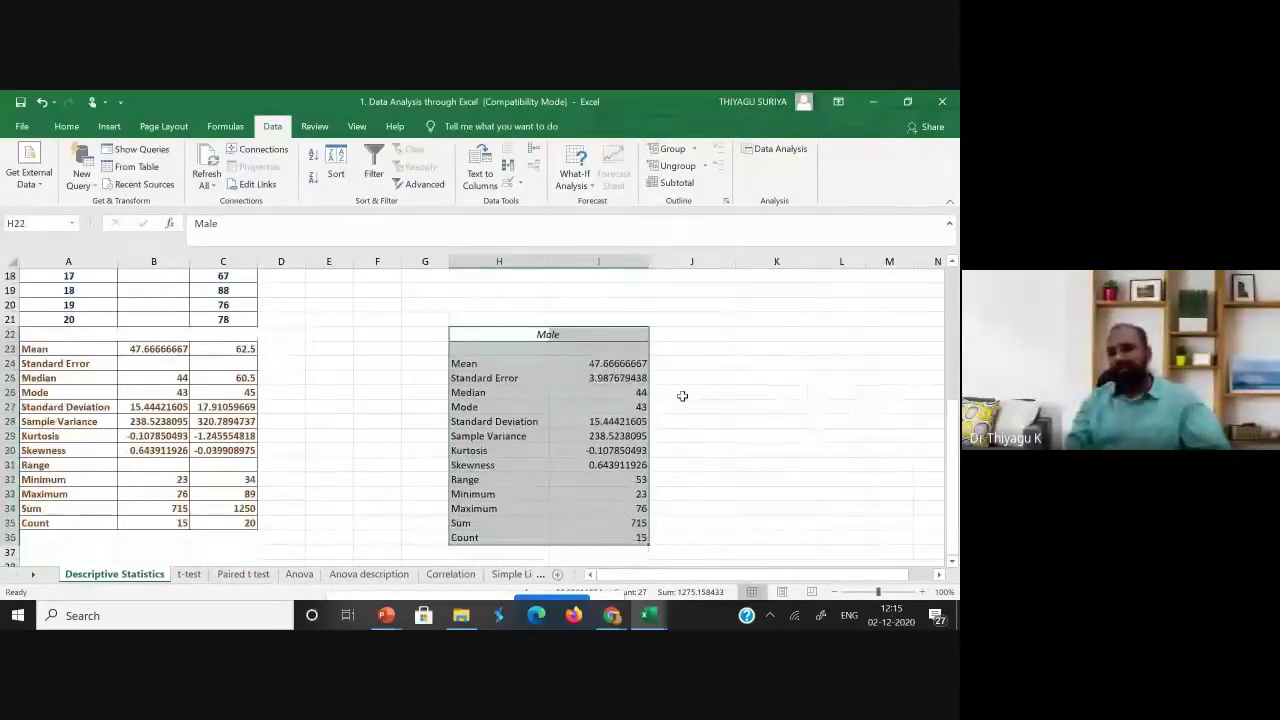
Go through the new Male summary from Mean and Standard Error down to Kurtosis and Skewness.
left_click(463, 375)
left_click(490, 363)
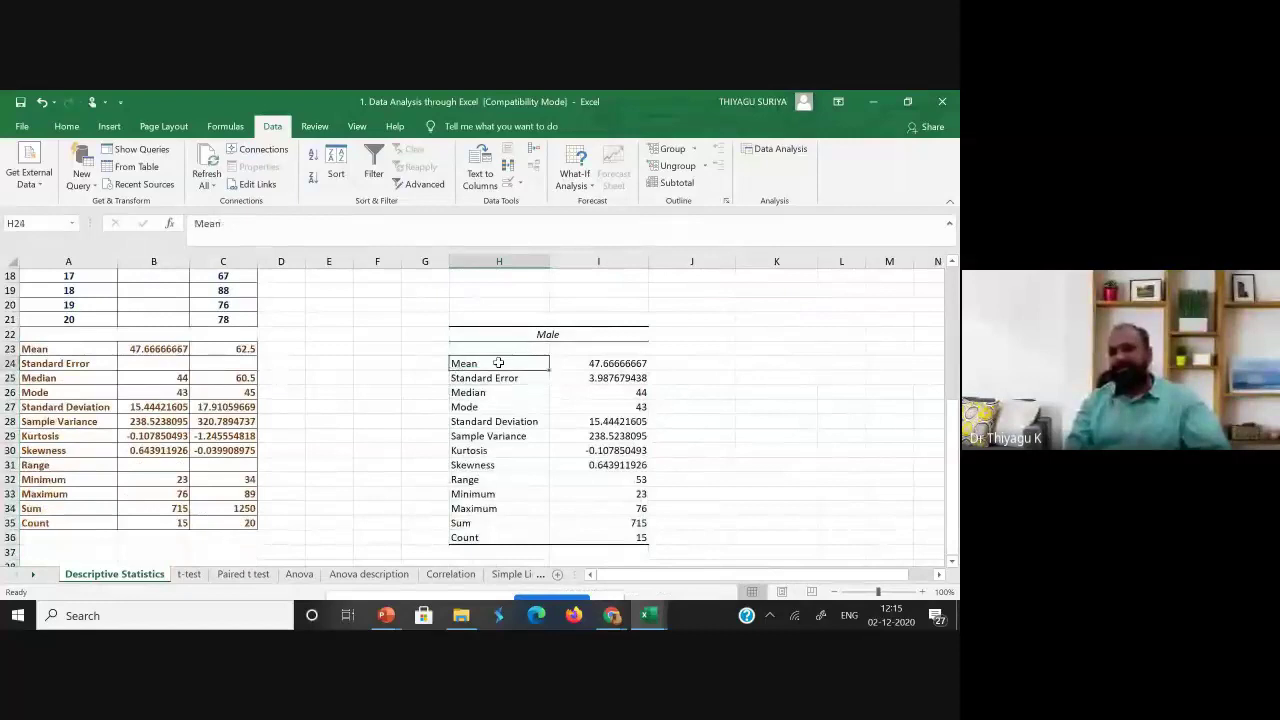
left_click(614, 362)
left_click(507, 380)
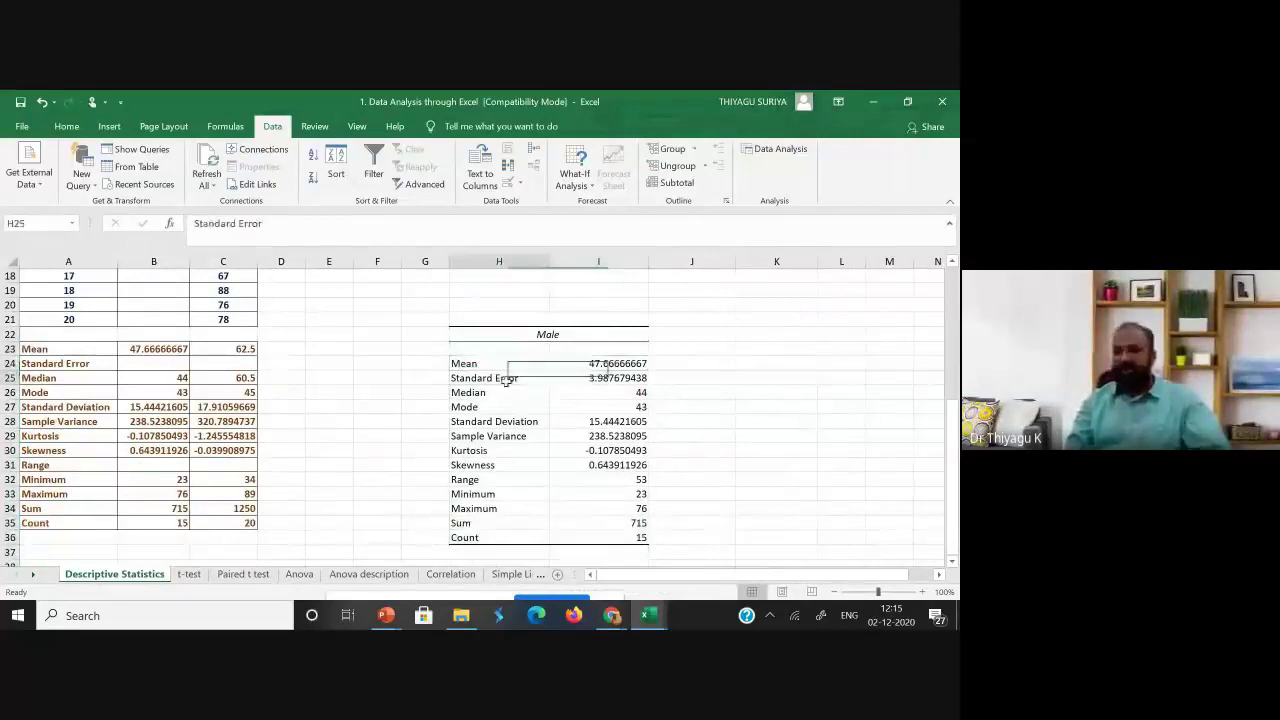
left_click(625, 378)
left_click(510, 393)
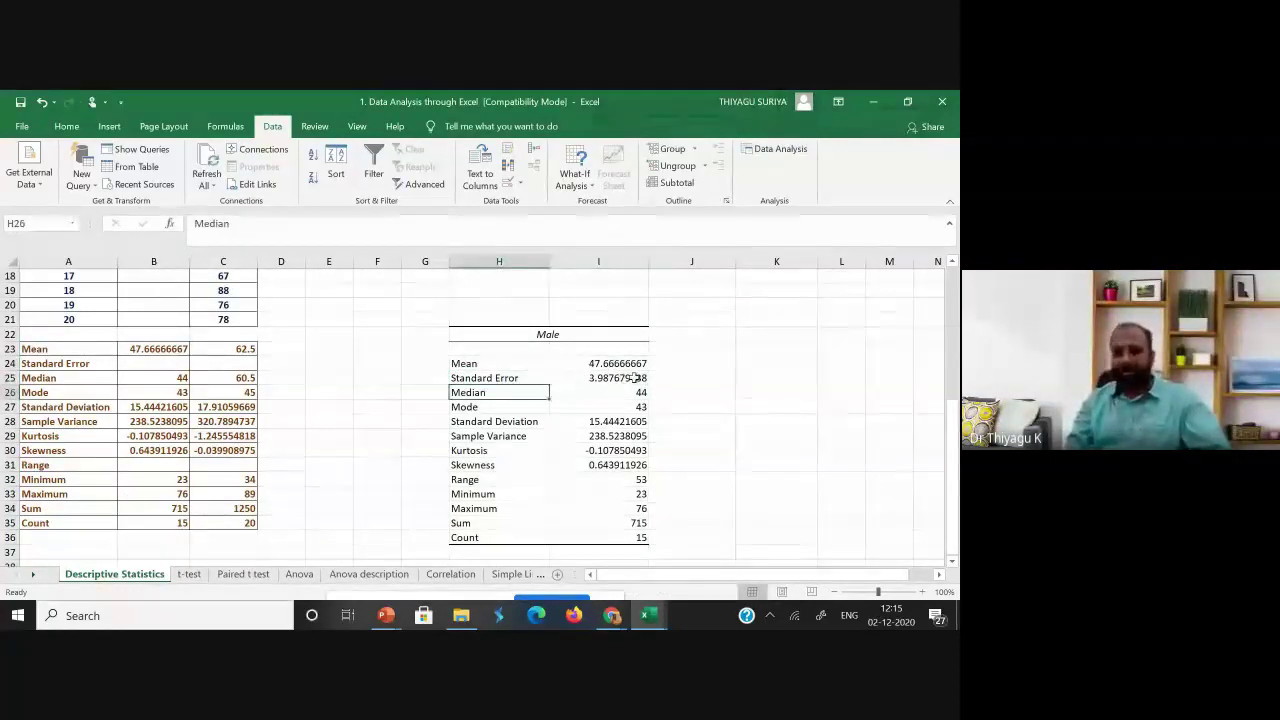
left_click(626, 392)
left_click(624, 407)
left_click(622, 424)
left_click(620, 437)
left_click(466, 441)
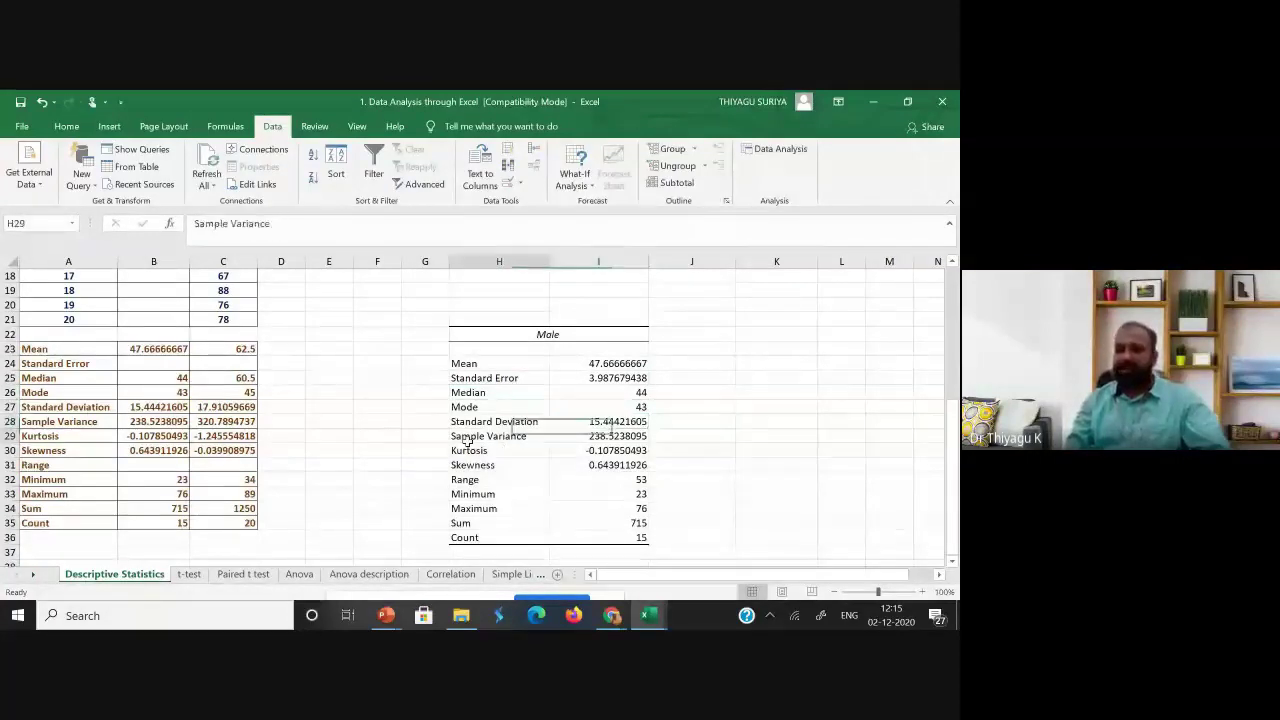
left_click(466, 451)
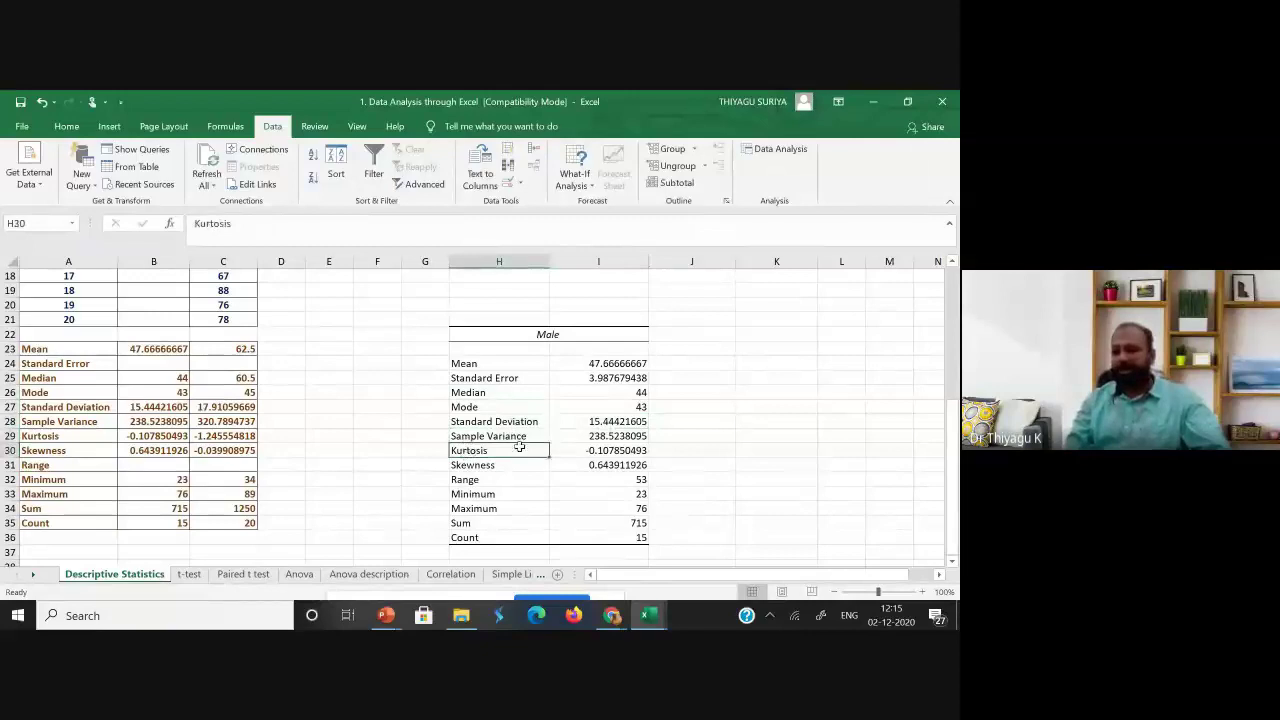
left_click(620, 451)
left_click(610, 467)
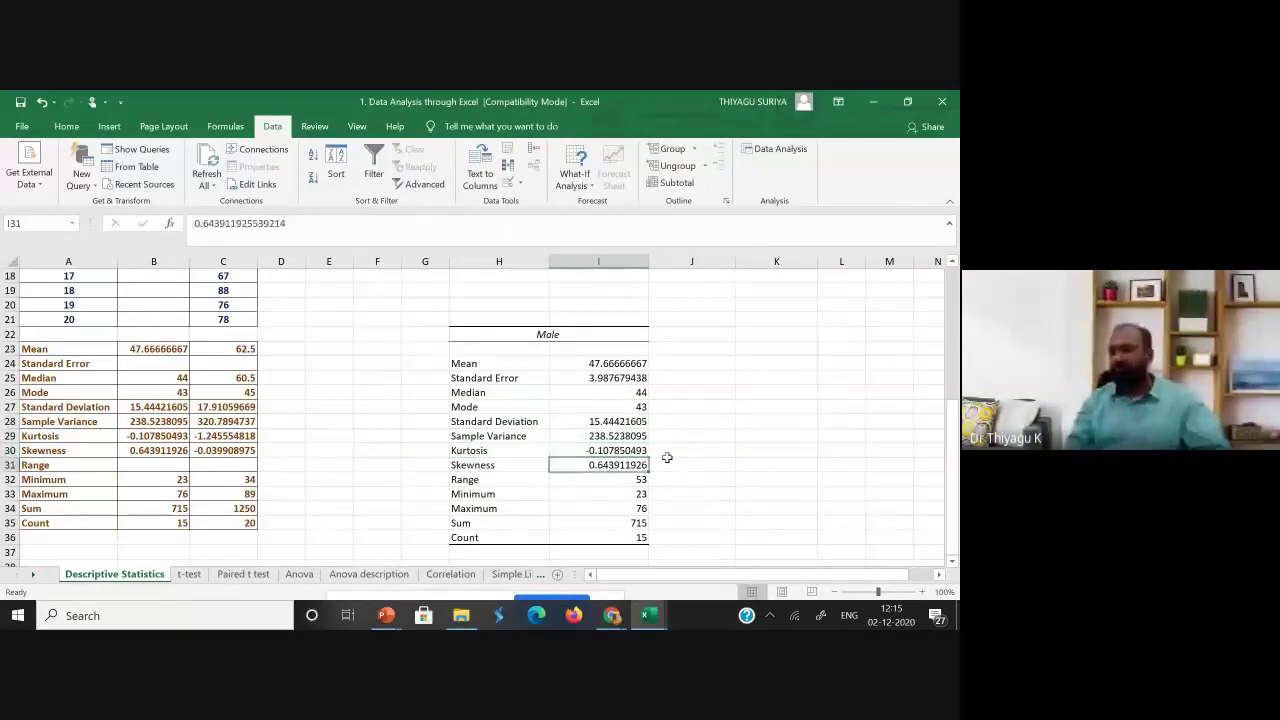
Enter "NPC" in J31 beside the Male Skewness value and "Mesokurotsis" in J30 beside Kurtosis.
left_click(676, 462)
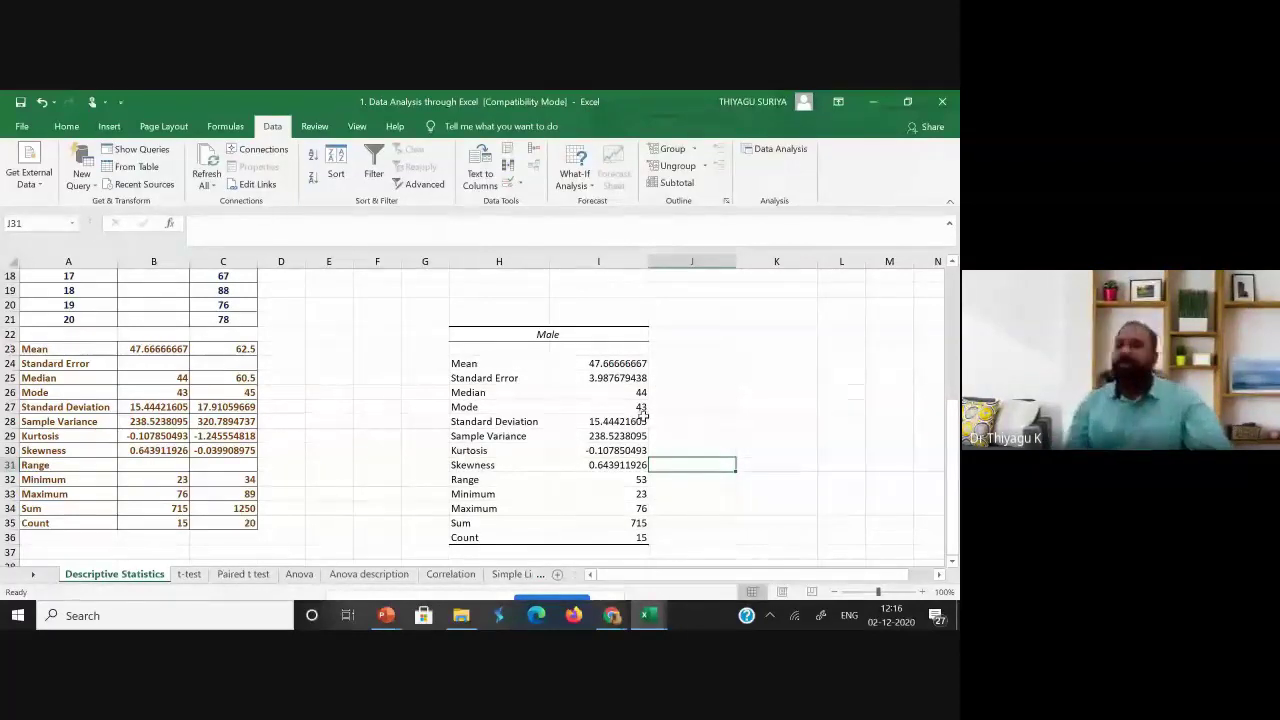
type("NPC")
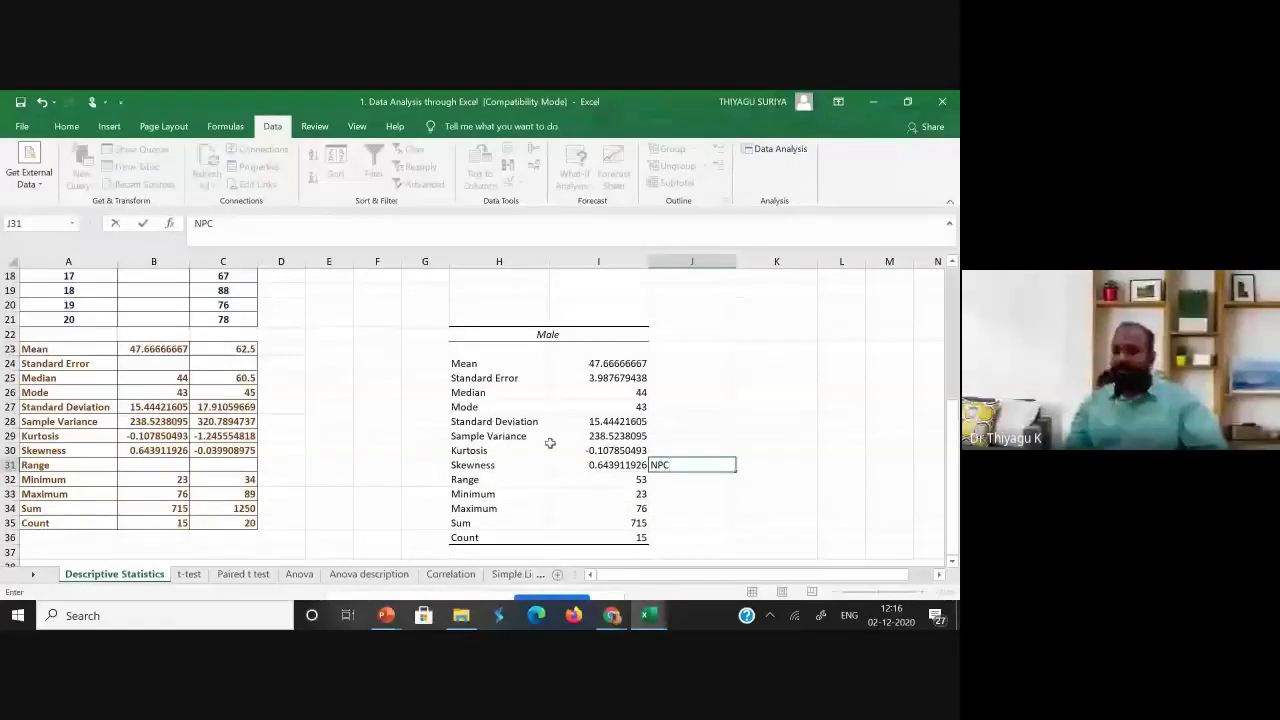
left_click(685, 452)
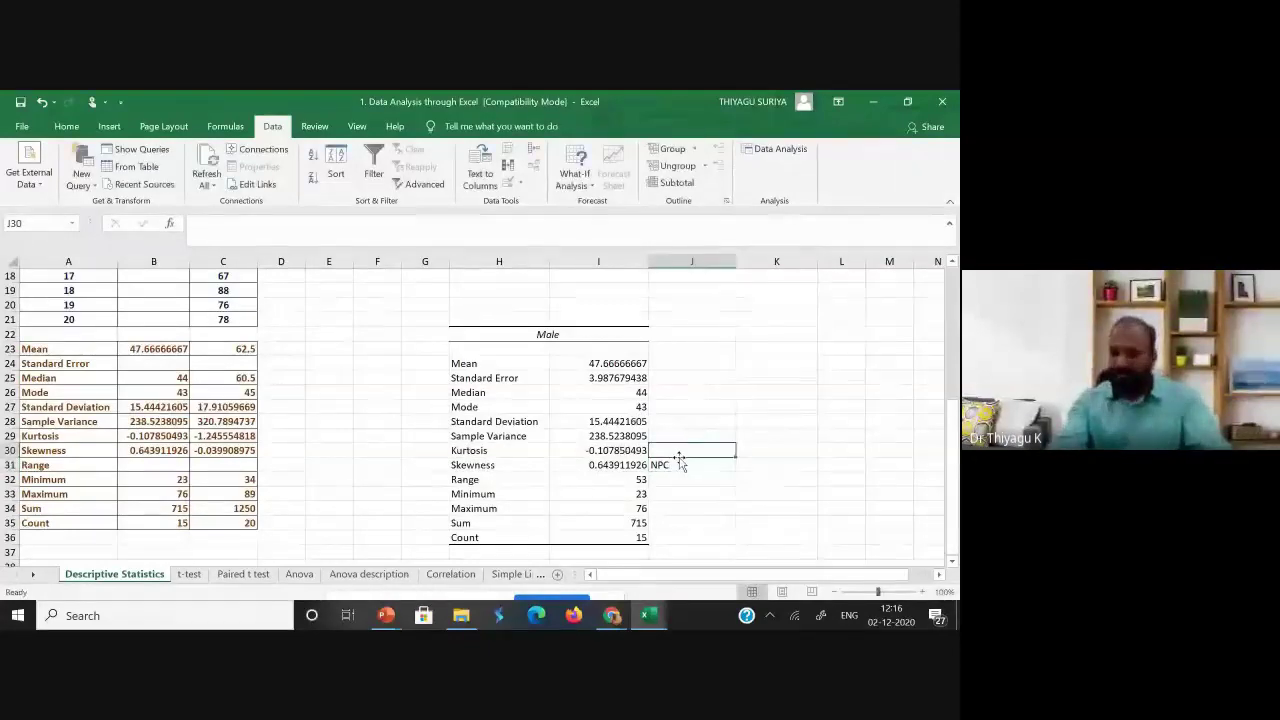
type("Mesokurotsis")
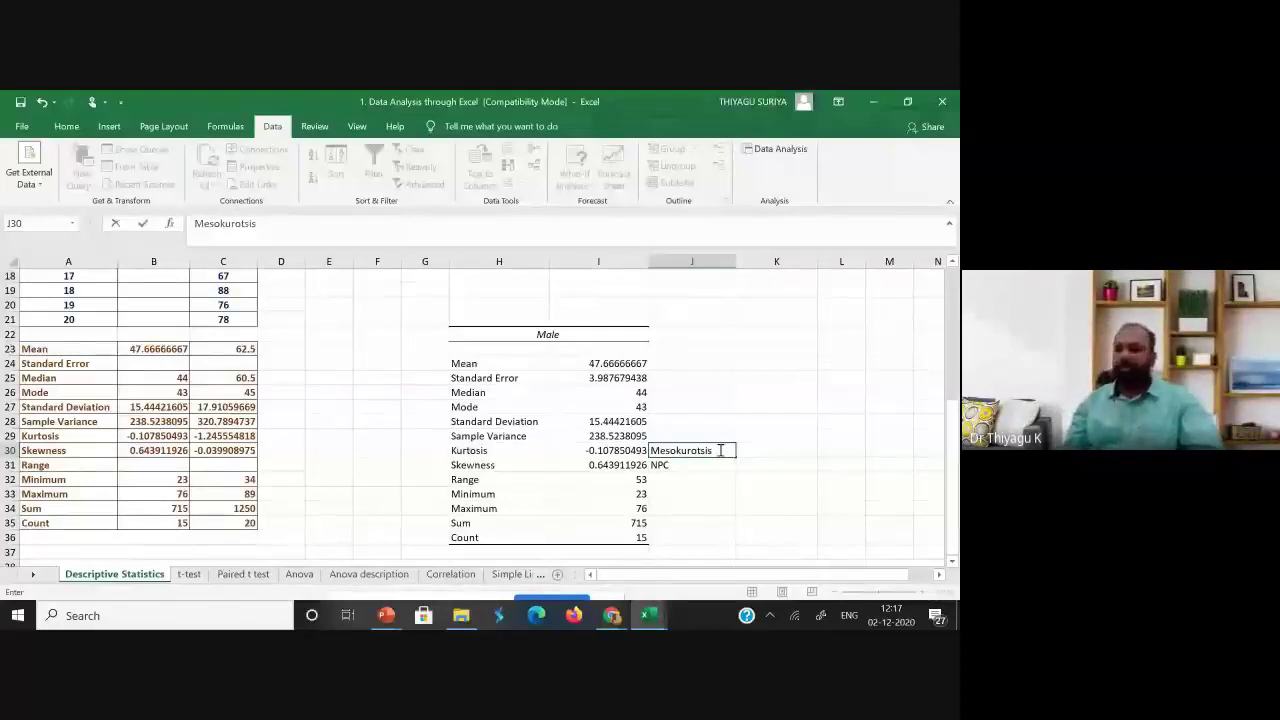
double_click(720, 451)
Reopen the Descriptive Statistics tool and set its input range to the Female data $C$1:$C$21.
left_click_drag(957, 480, 952, 330)
left_click(694, 349)
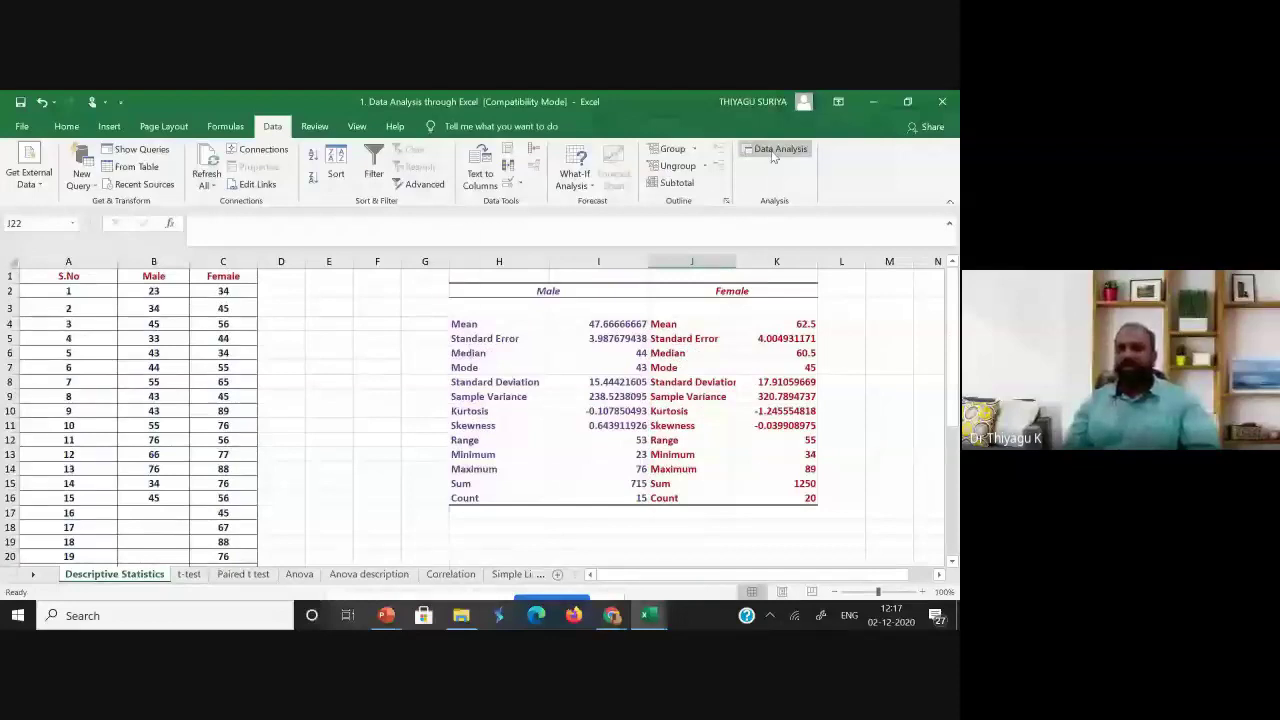
left_click(773, 151)
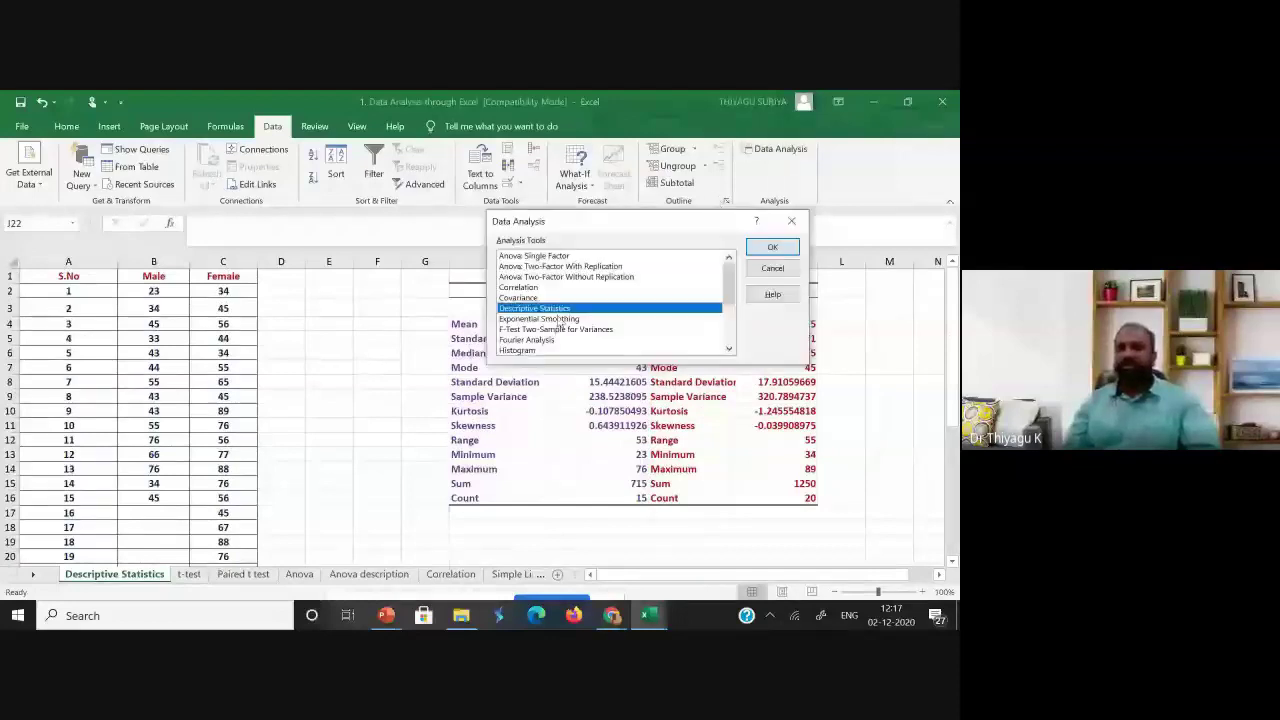
left_click(772, 246)
key("BackSpace")
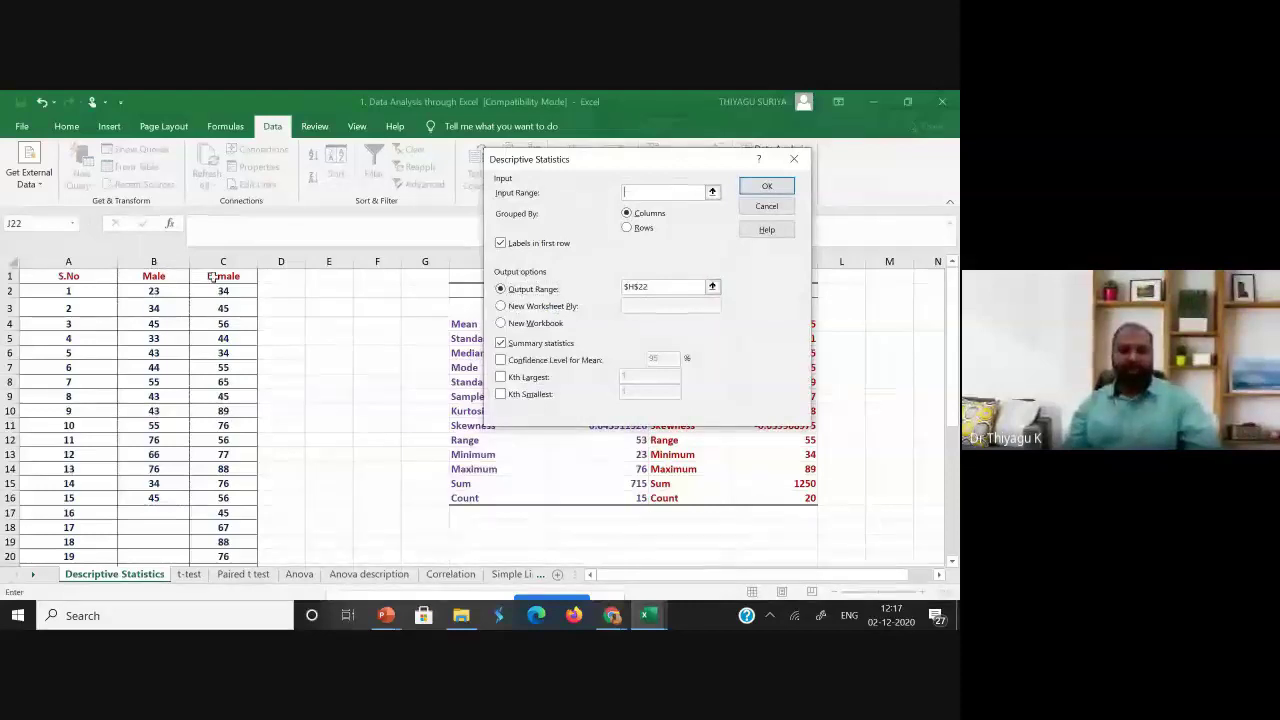
left_click_drag(213, 277, 240, 541)
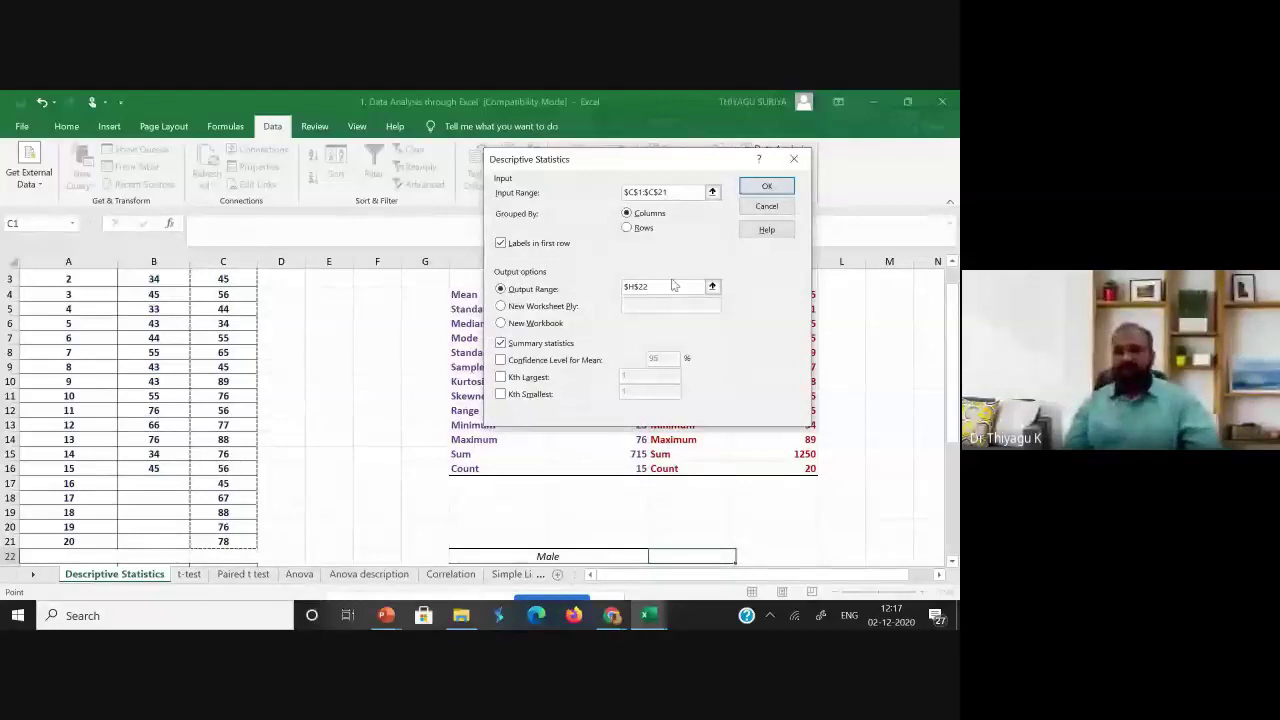
Replace the output range with $L$22, in the same row as the new Male summary's heading.
left_click_drag(673, 286, 622, 287)
key("BackSpace")
left_click(841, 556)
left_click_drag(952, 400, 950, 440)
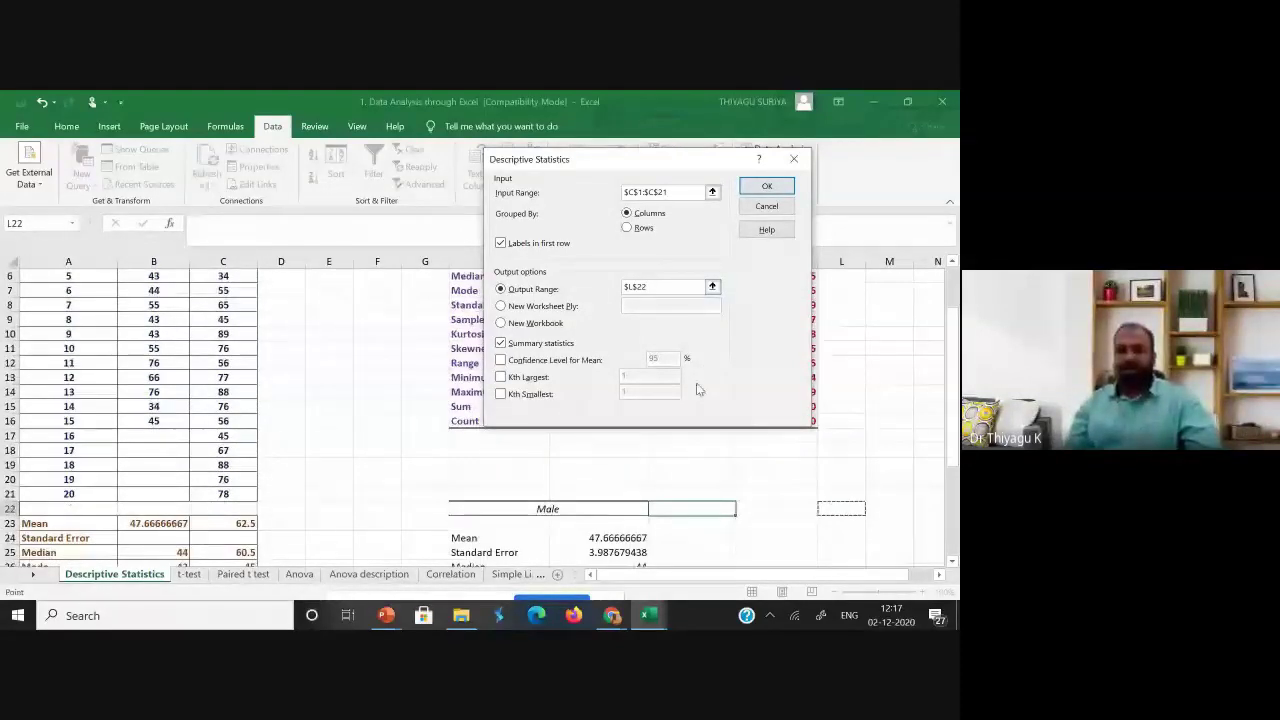
Generate the Female summary at L22 and widen column L to fit its statistic labels.
key("Return")
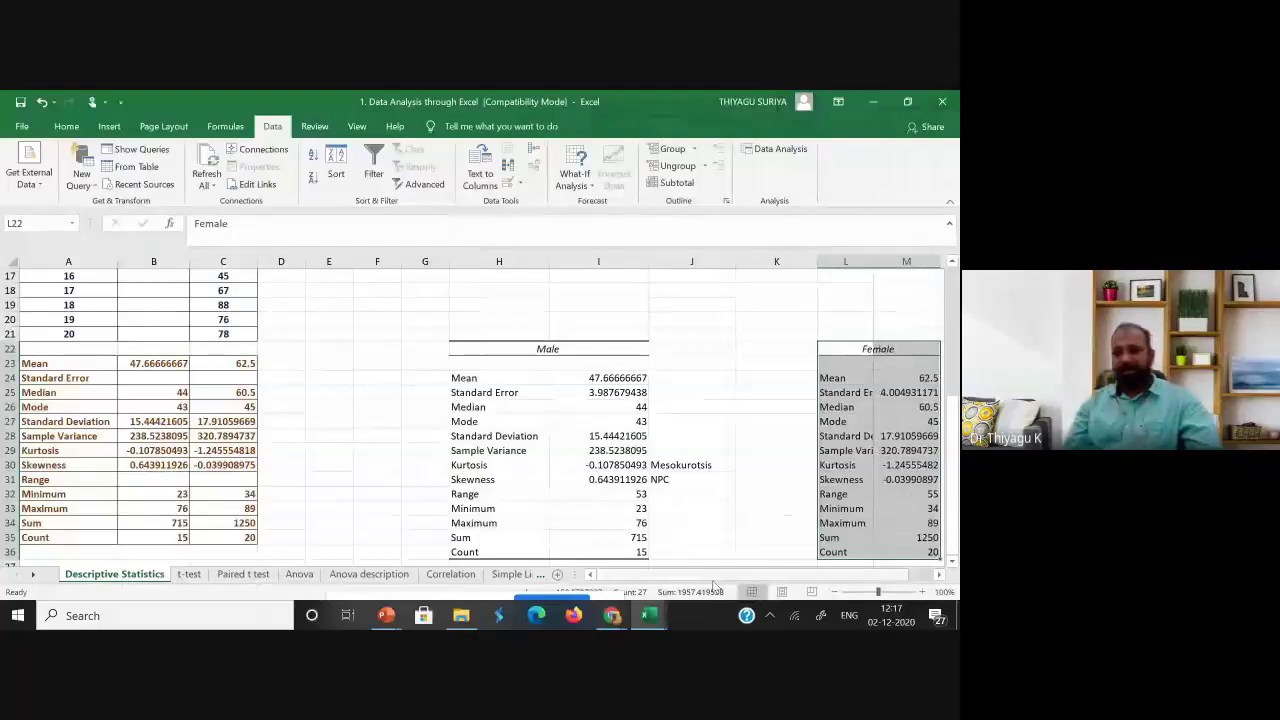
scroll(714, 585, "right", 1)
left_click_drag(777, 258, 796, 268)
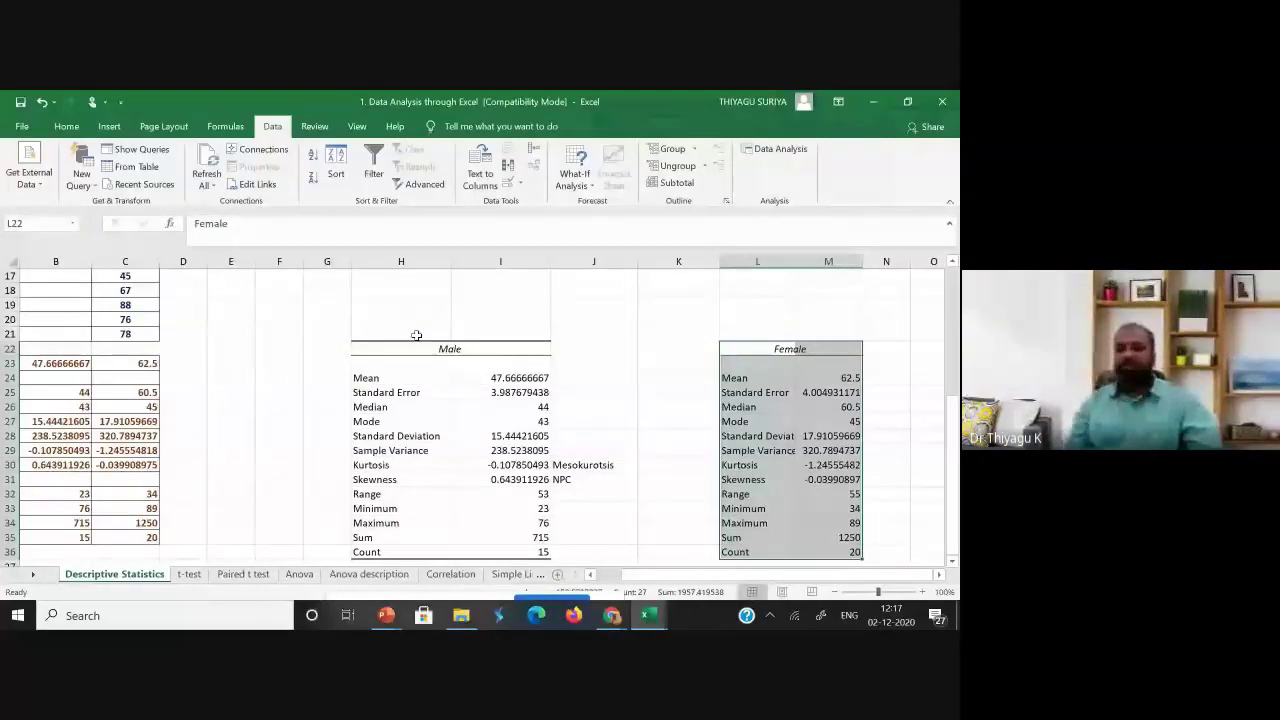
Clear the contents of H22:N36, covering both the new Male and the new Female summaries.
scroll(416, 335, "down", 1)
left_click_drag(416, 335, 900, 537)
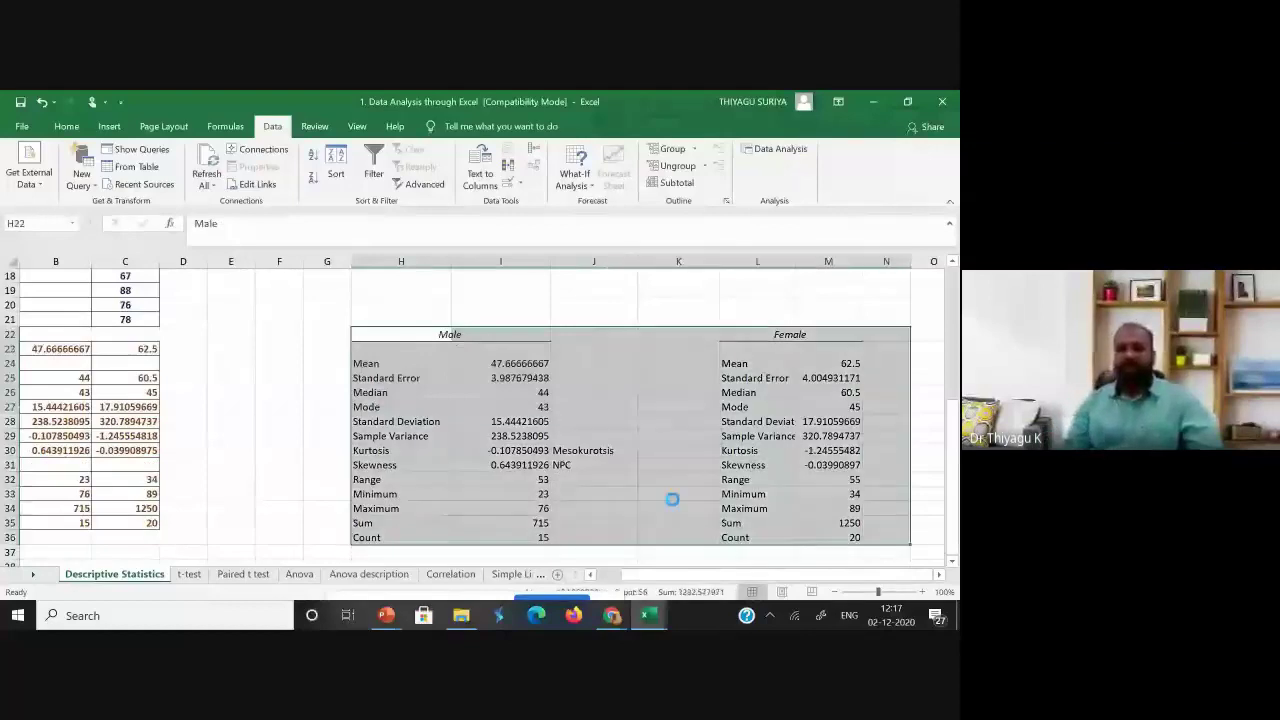
key("Delete")
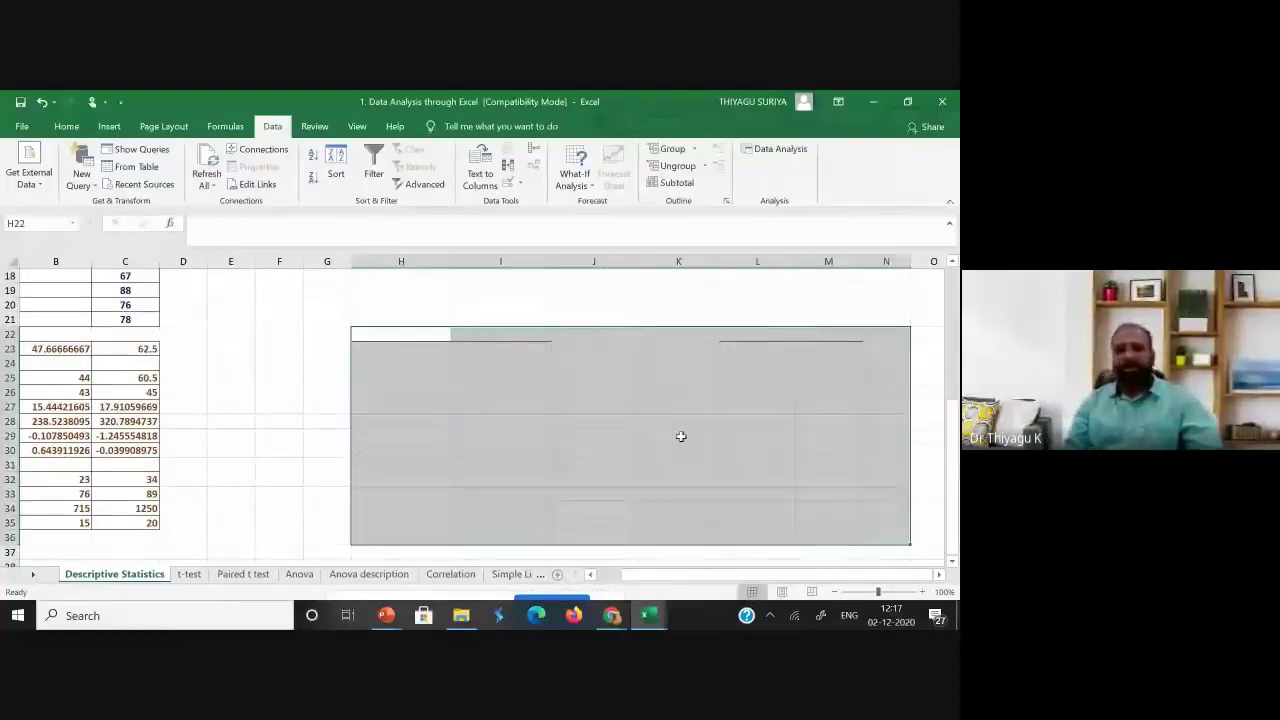
scroll(486, 449, "up", 3)
left_click(486, 449)
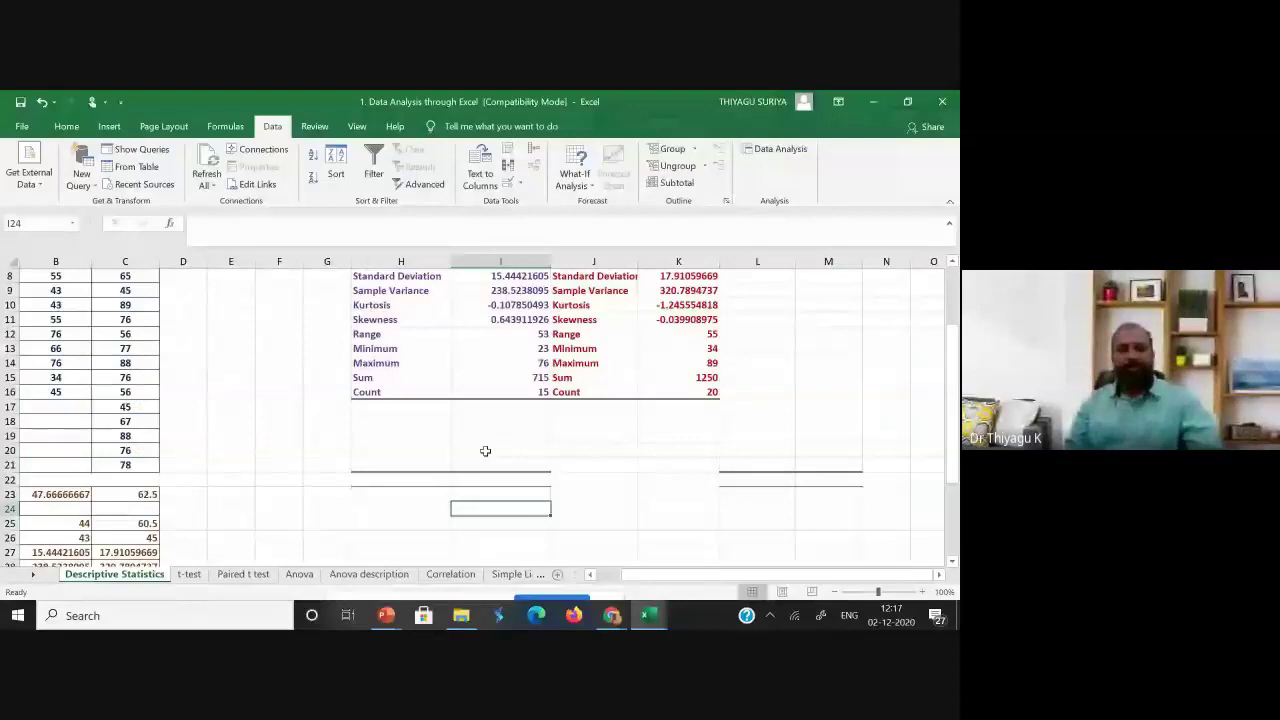
Reopen the Descriptive Statistics tool and set its input range to both data columns, $B$1:$C$21.
scroll(298, 344, "up", 2)
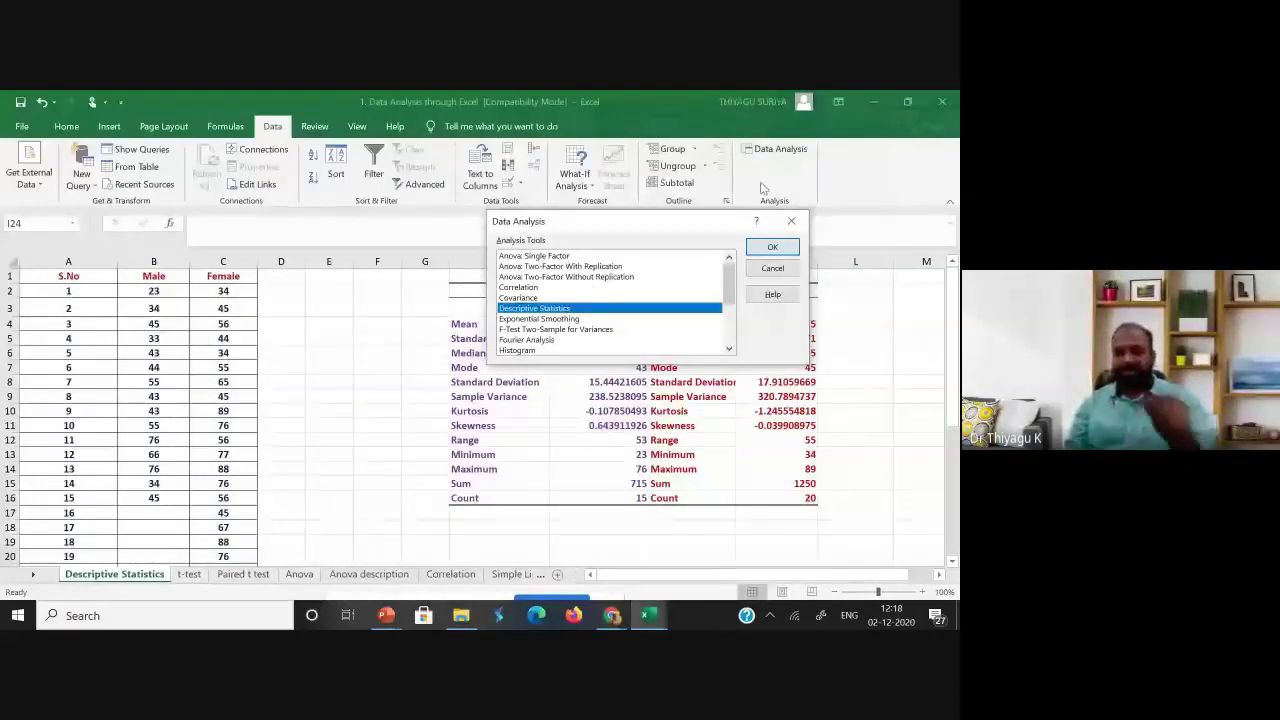
left_click(772, 247)
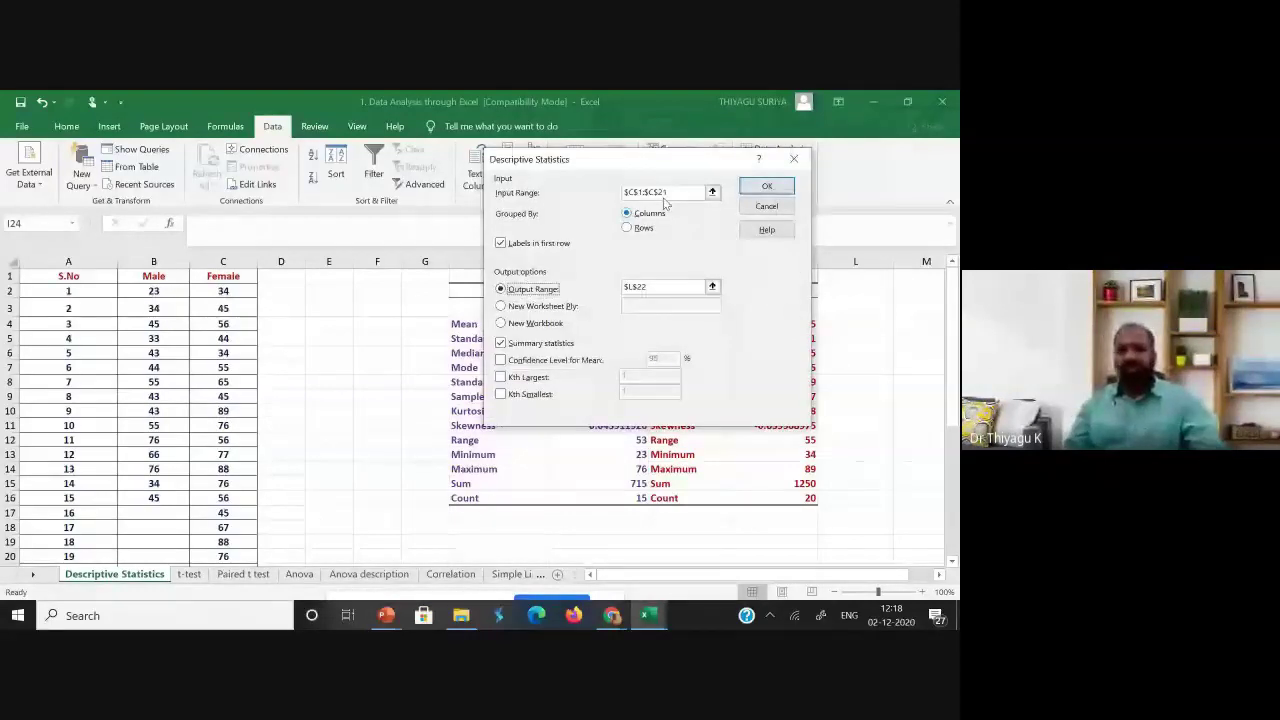
left_click(160, 277)
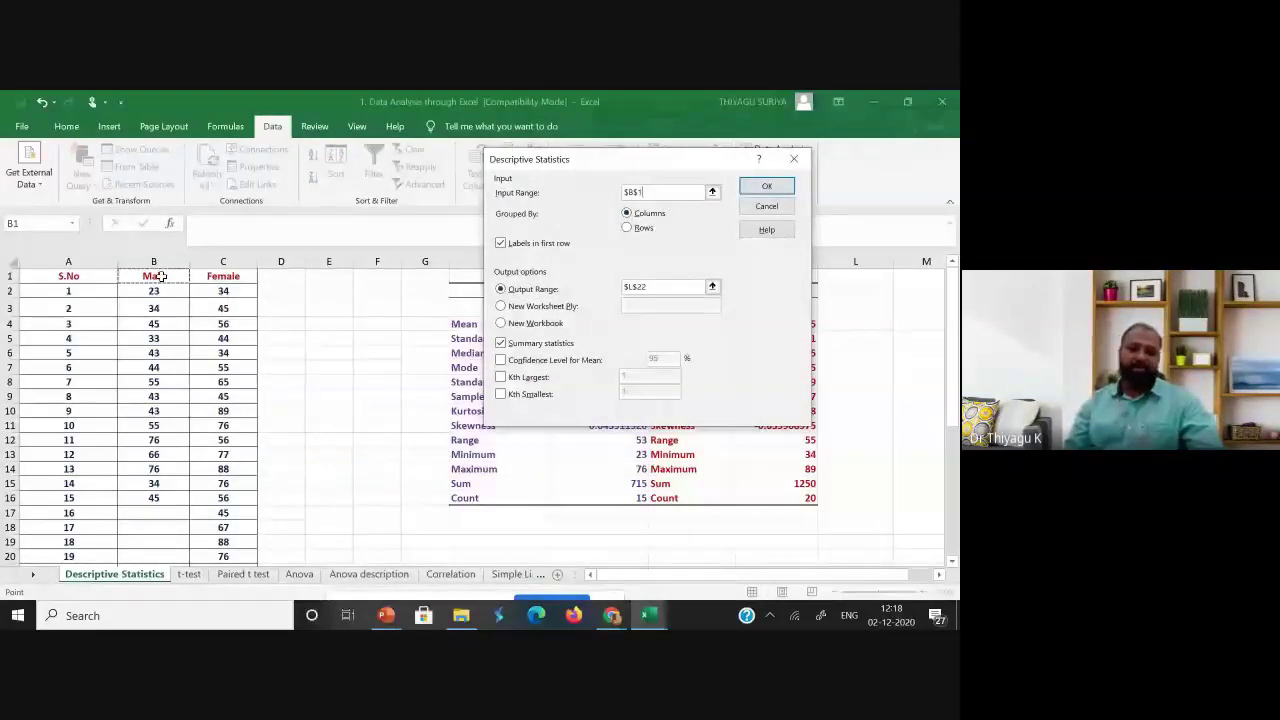
left_click_drag(160, 276, 226, 540)
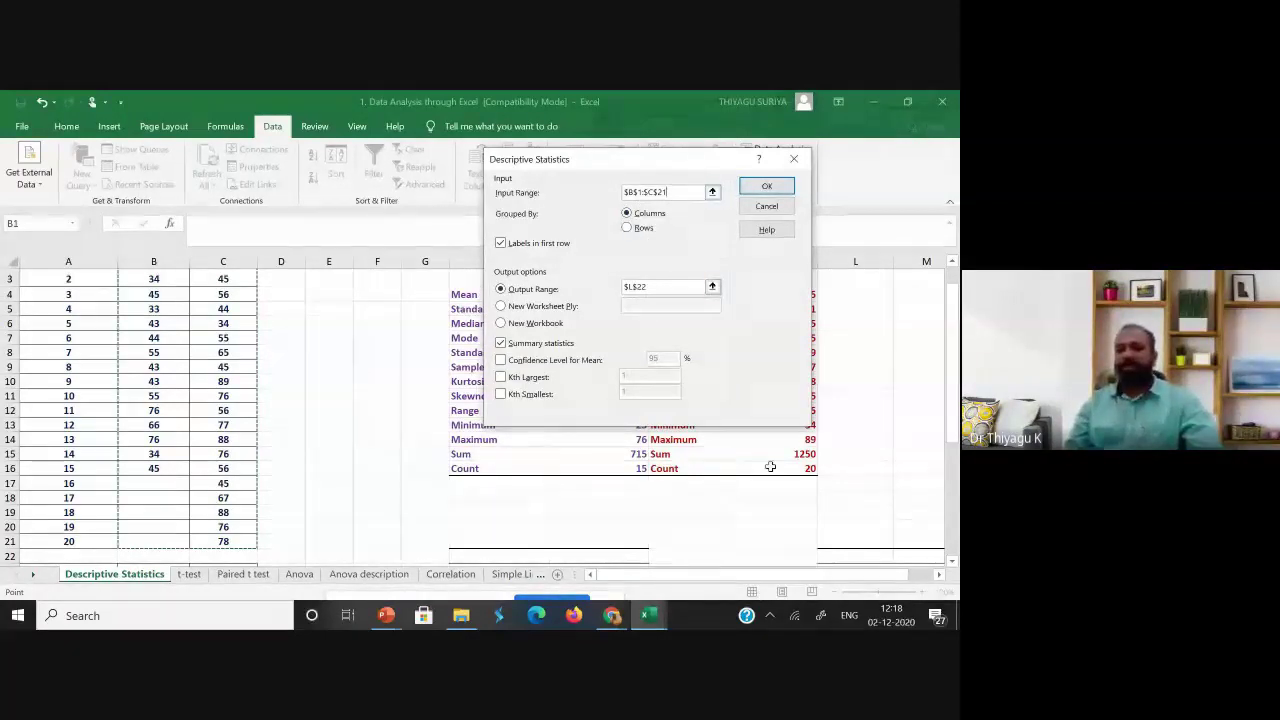
Replace the output range with $L$20, try to run Descriptive Statistics, and close the tool.
scroll(843, 491, "down", 1)
left_click(852, 492)
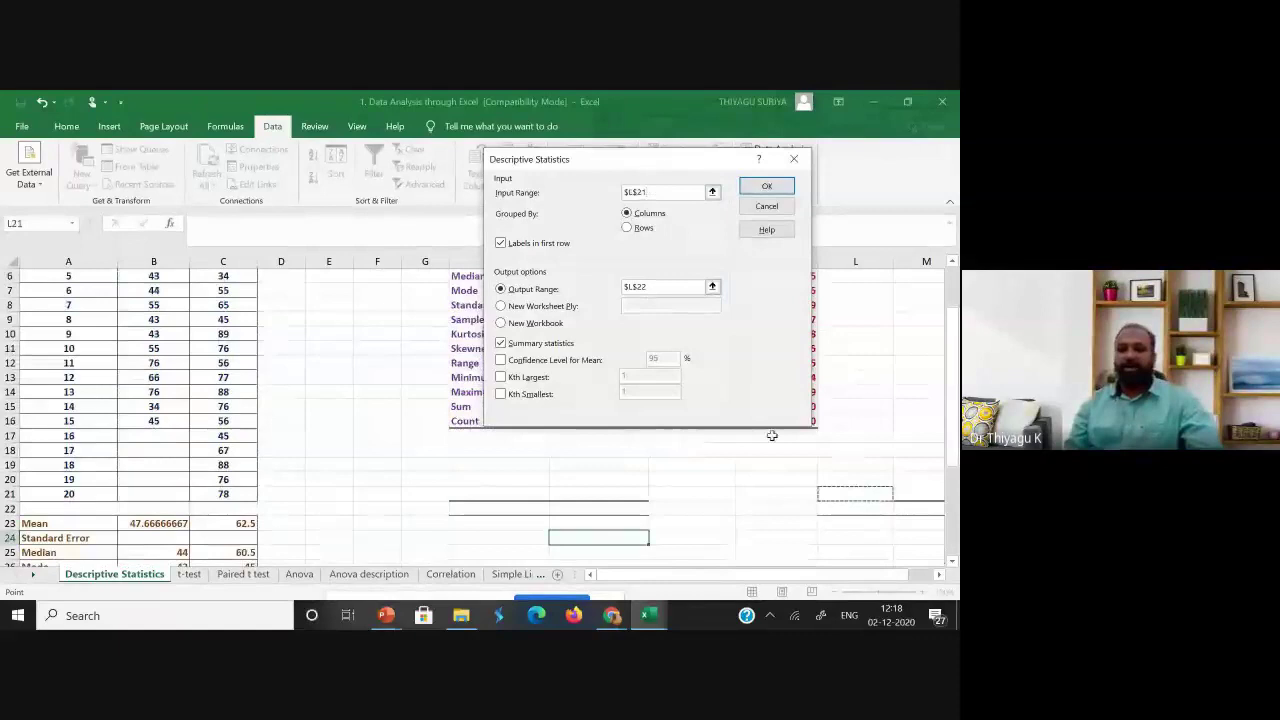
left_click_drag(650, 285, 618, 287)
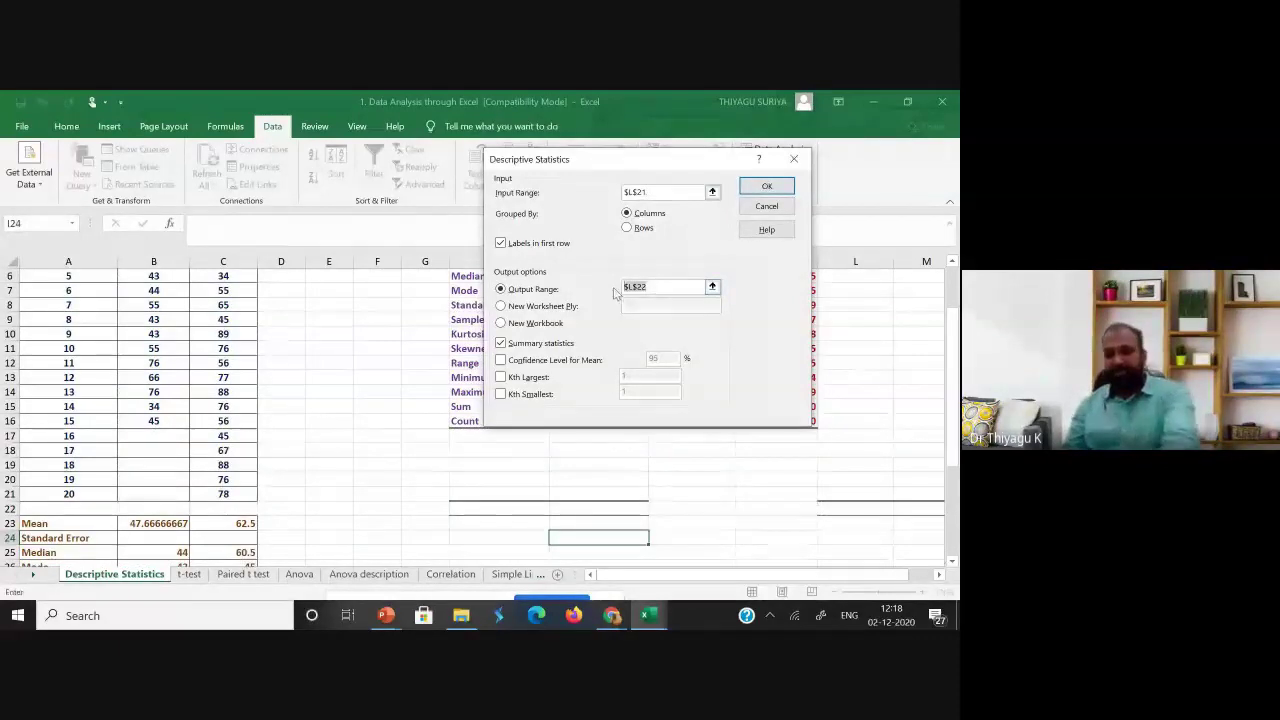
key("BackSpace")
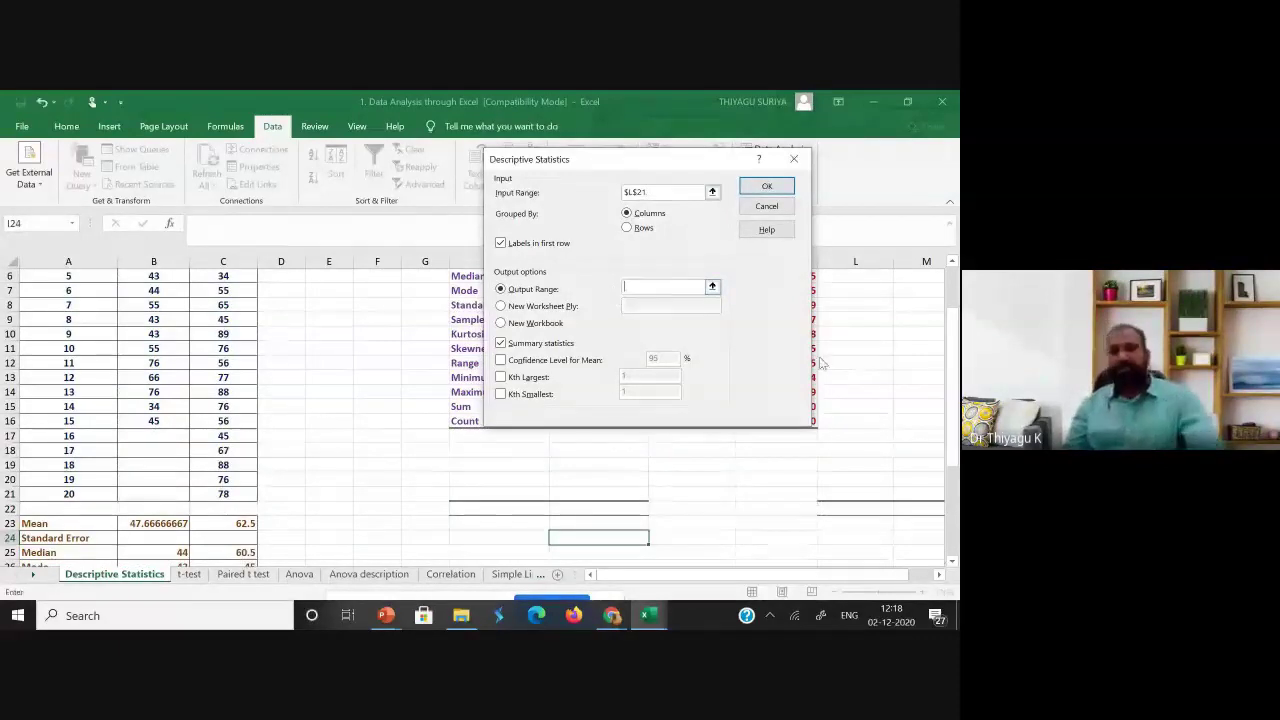
left_click(837, 481)
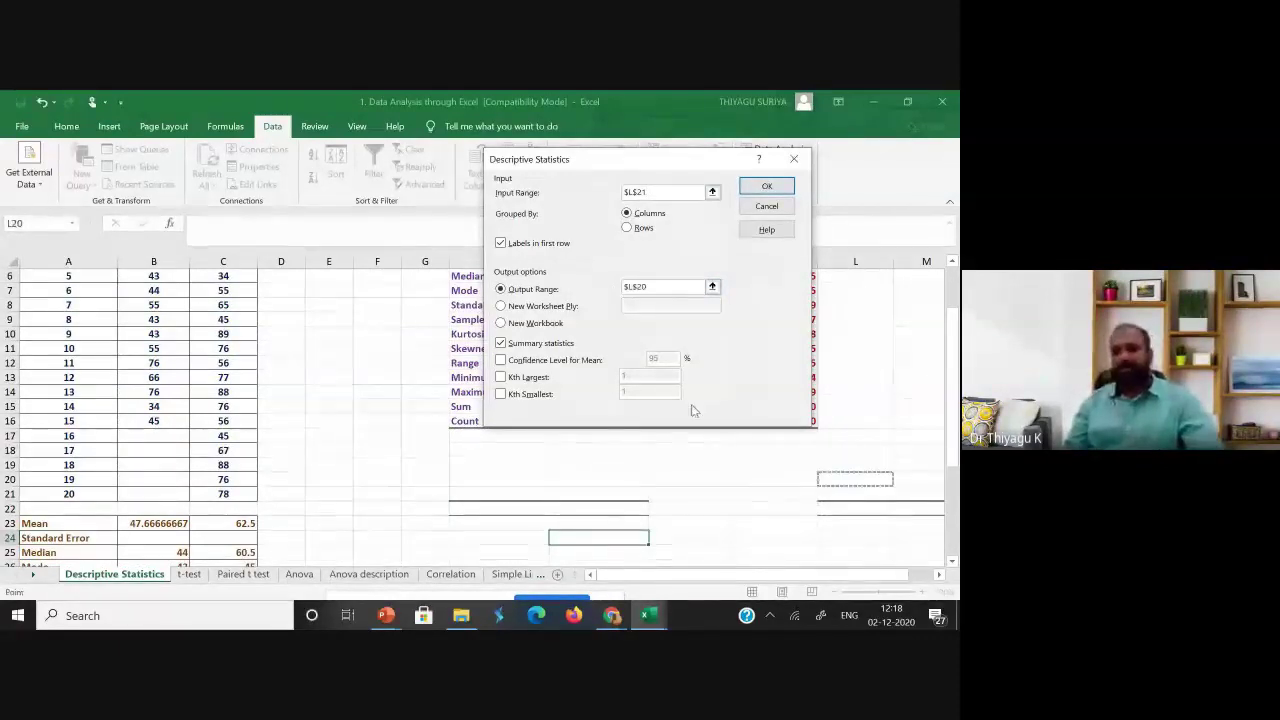
left_click(757, 189)
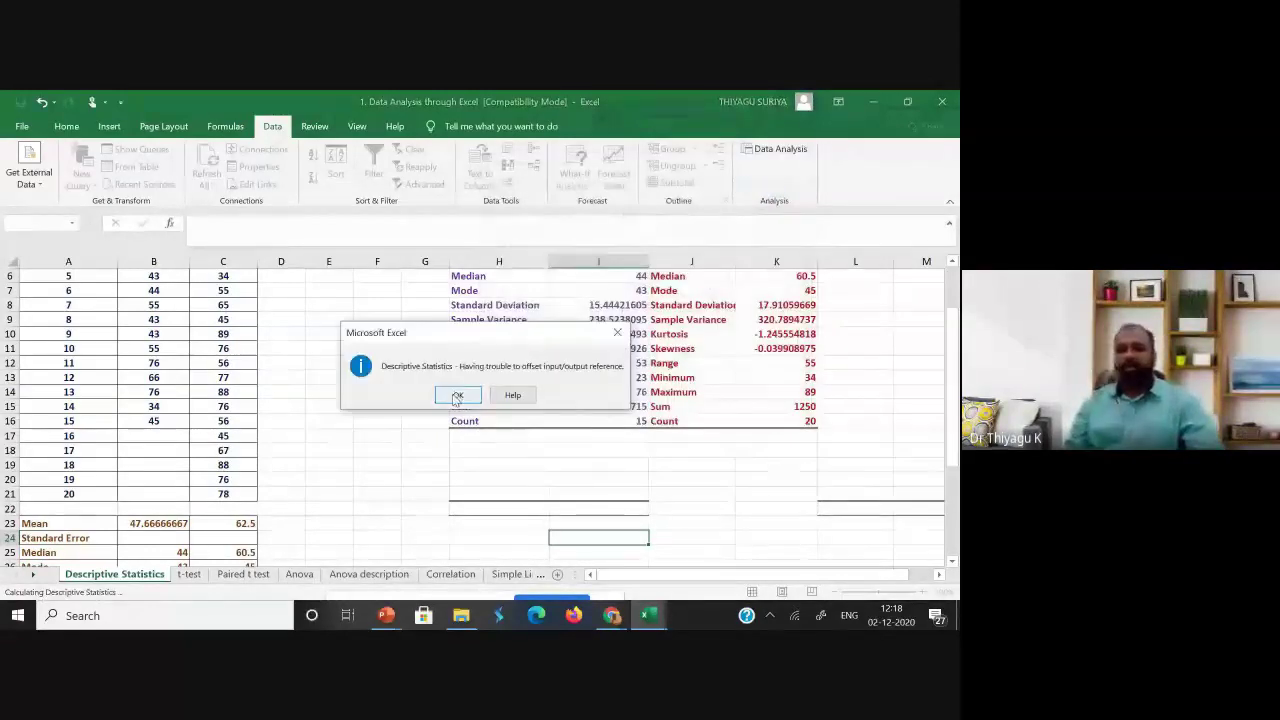
left_click(456, 396)
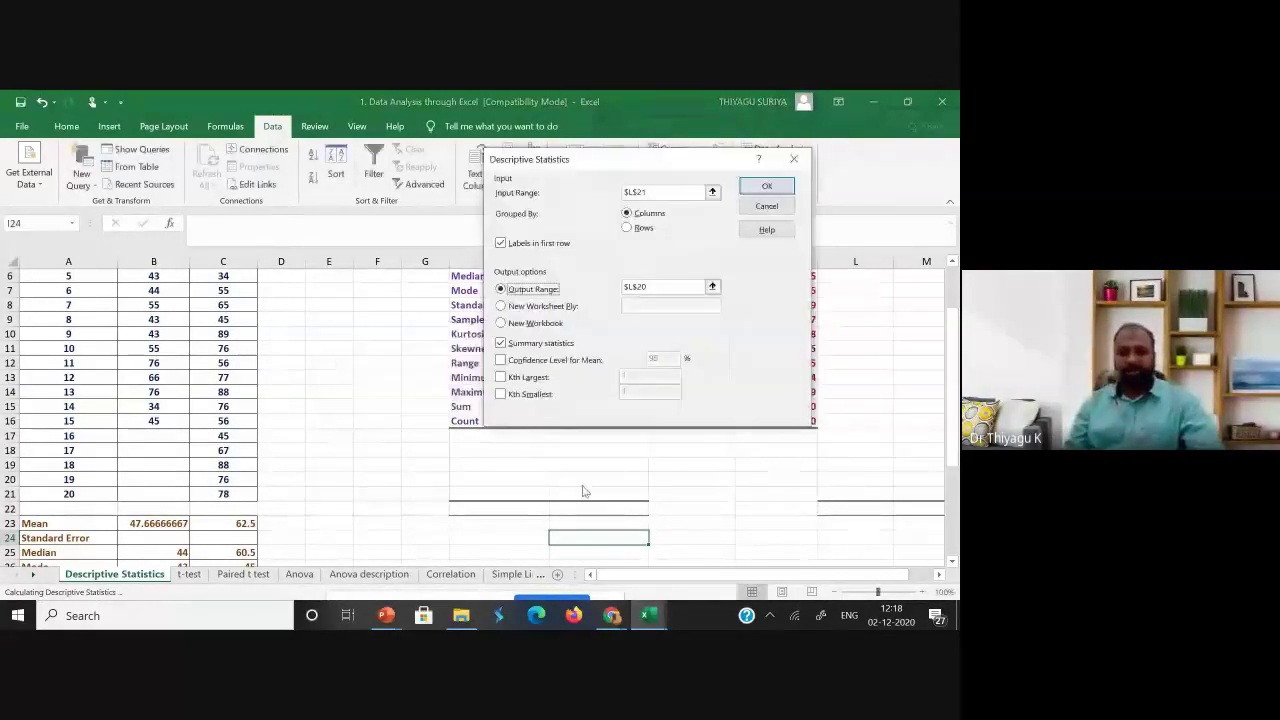
left_click(794, 160)
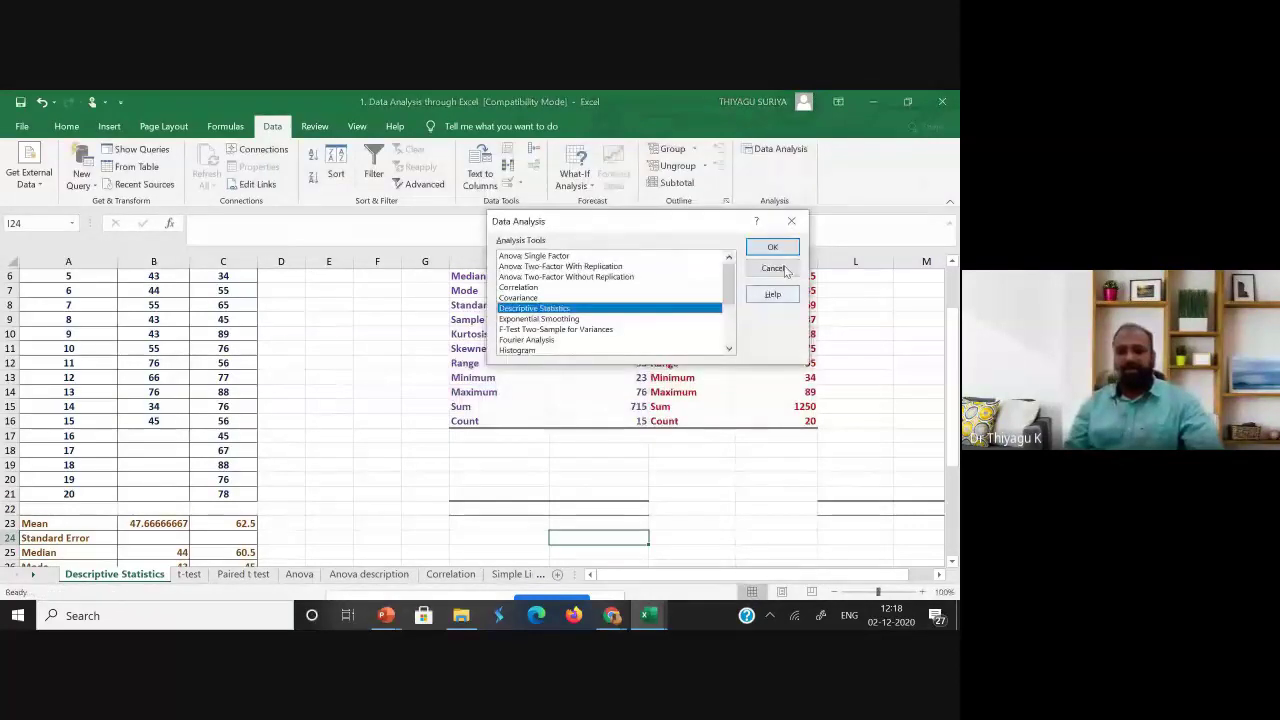
key("Escape")
Delete columns L and M, which hold the leftover borders of the cleared Female summary.
scroll(669, 477, "right", 1)
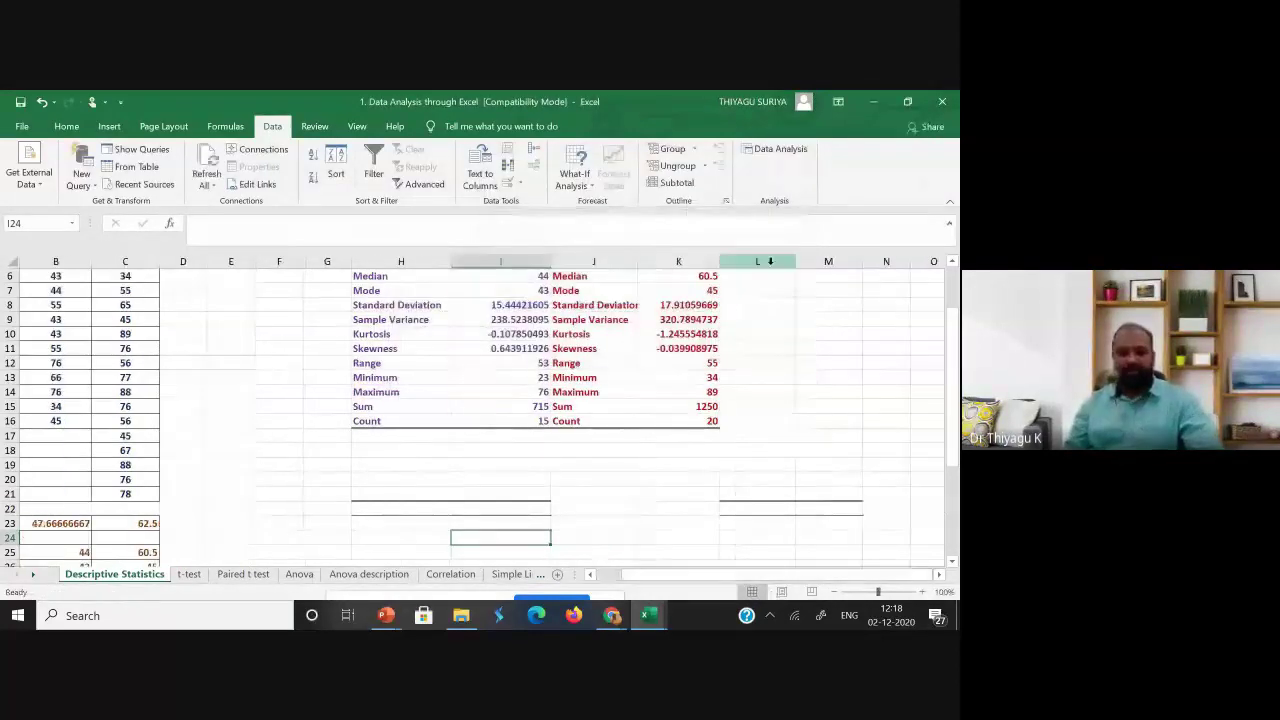
left_click_drag(500, 261, 830, 261)
left_click(828, 276)
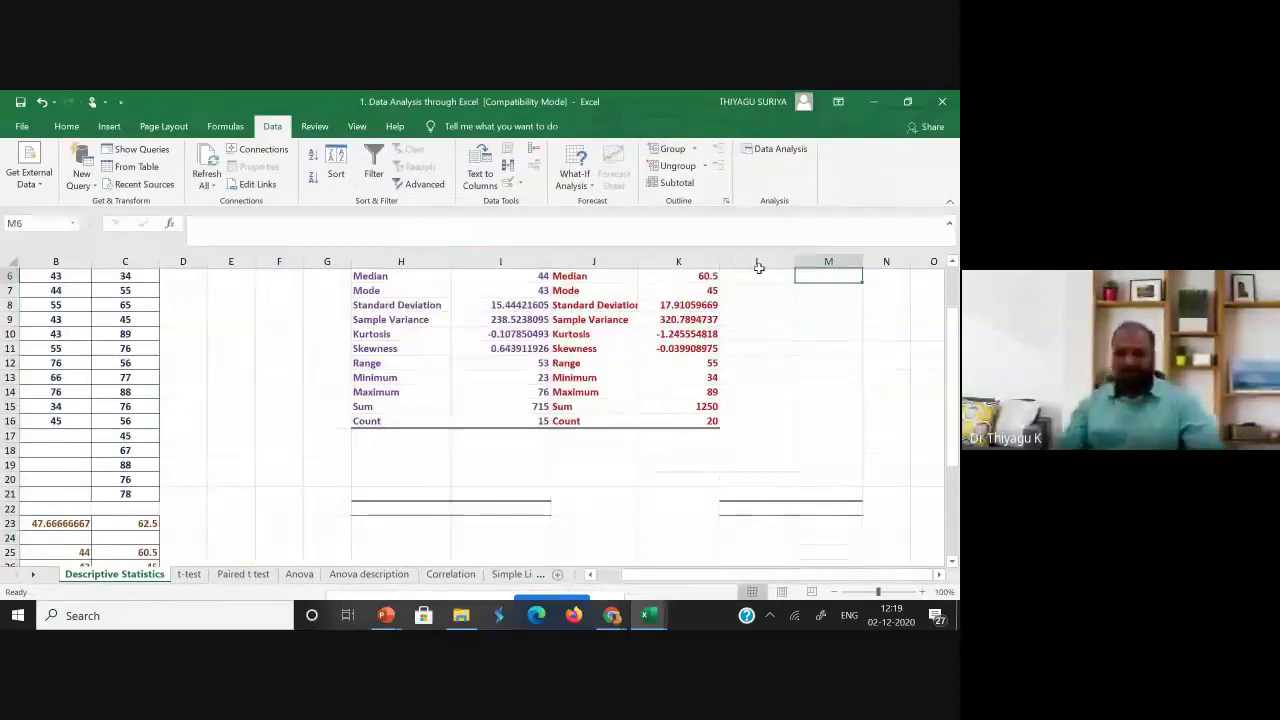
left_click_drag(759, 268, 829, 261)
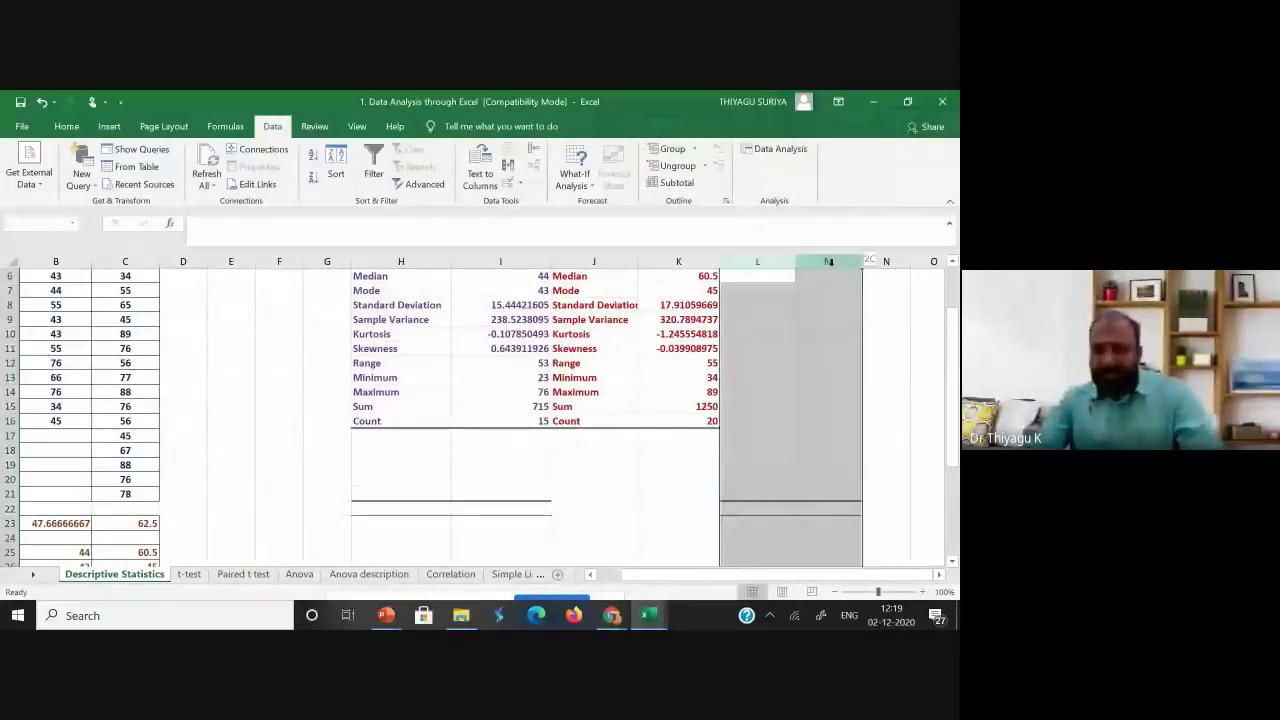
right_click(779, 270)
left_click(820, 380)
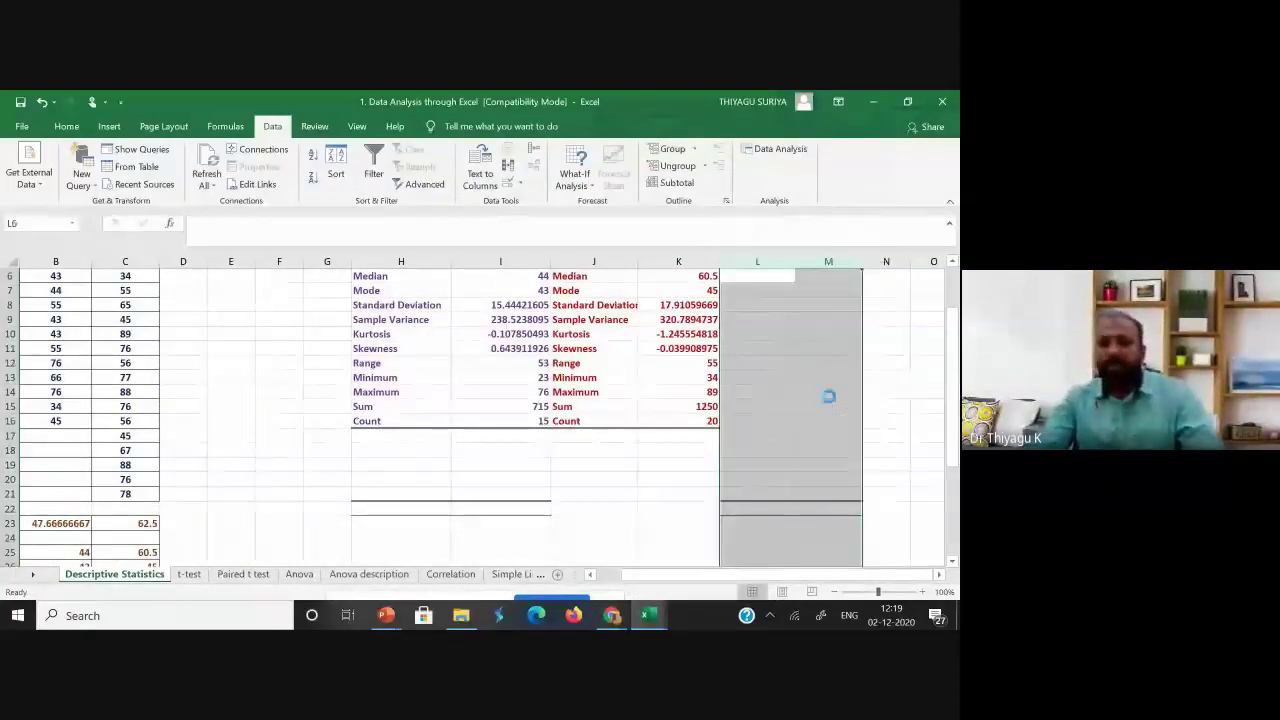
left_click(785, 508)
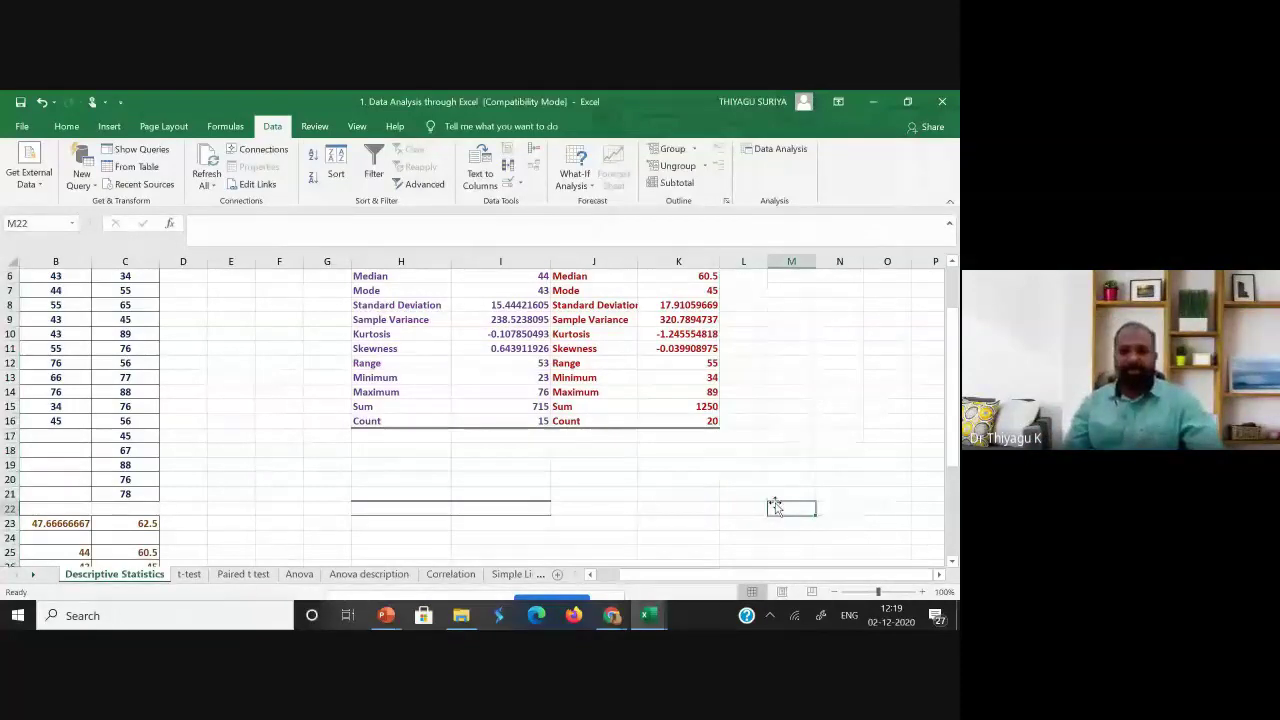
Open the Descriptive Statistics tool again and set its output range to $N$19.
scroll(360, 257, "up", 2)
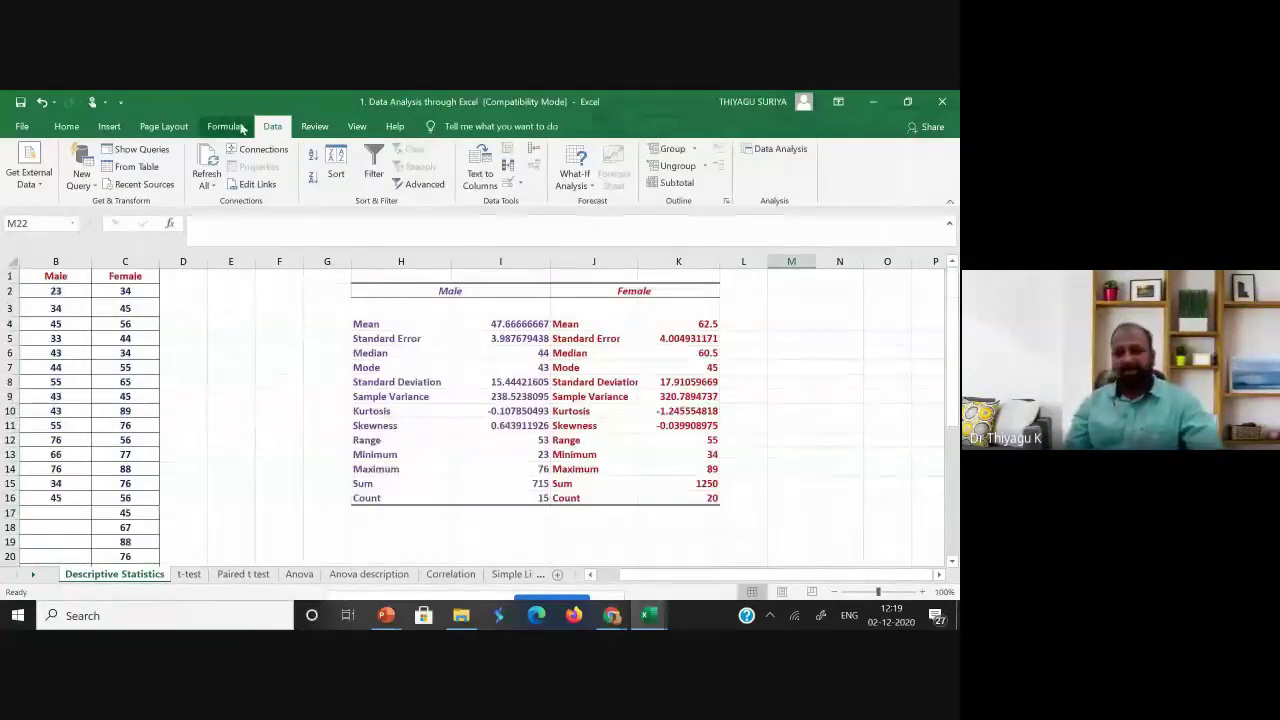
left_click(775, 150)
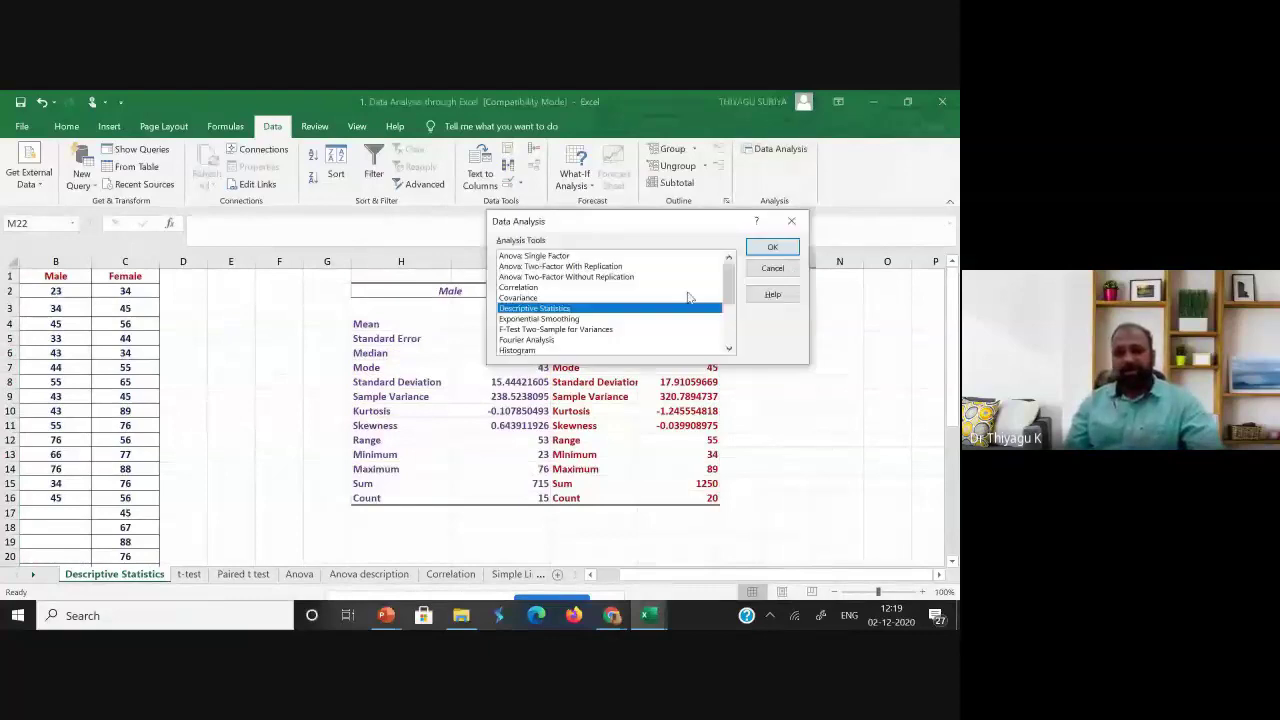
double_click(688, 308)
left_click(593, 289)
left_click(863, 465)
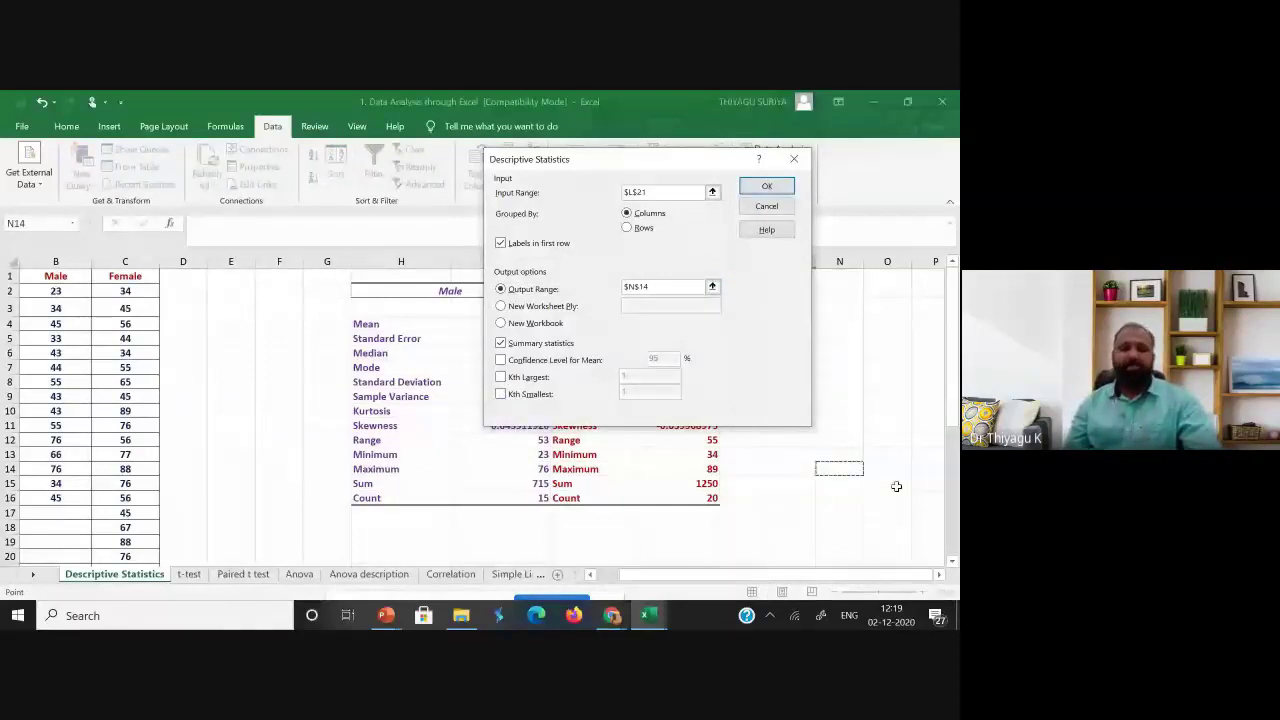
left_click(855, 543)
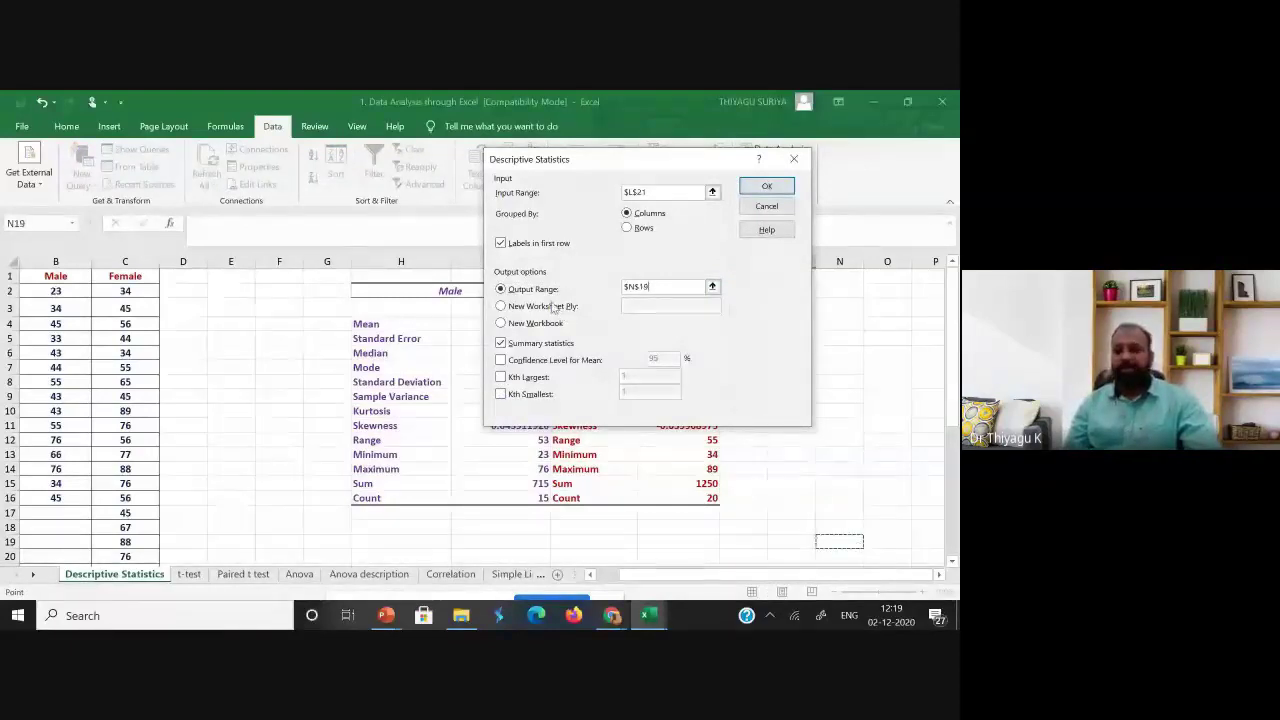
Try to run Descriptive Statistics with the input range left at $L$21, and close its settings.
left_click(766, 186)
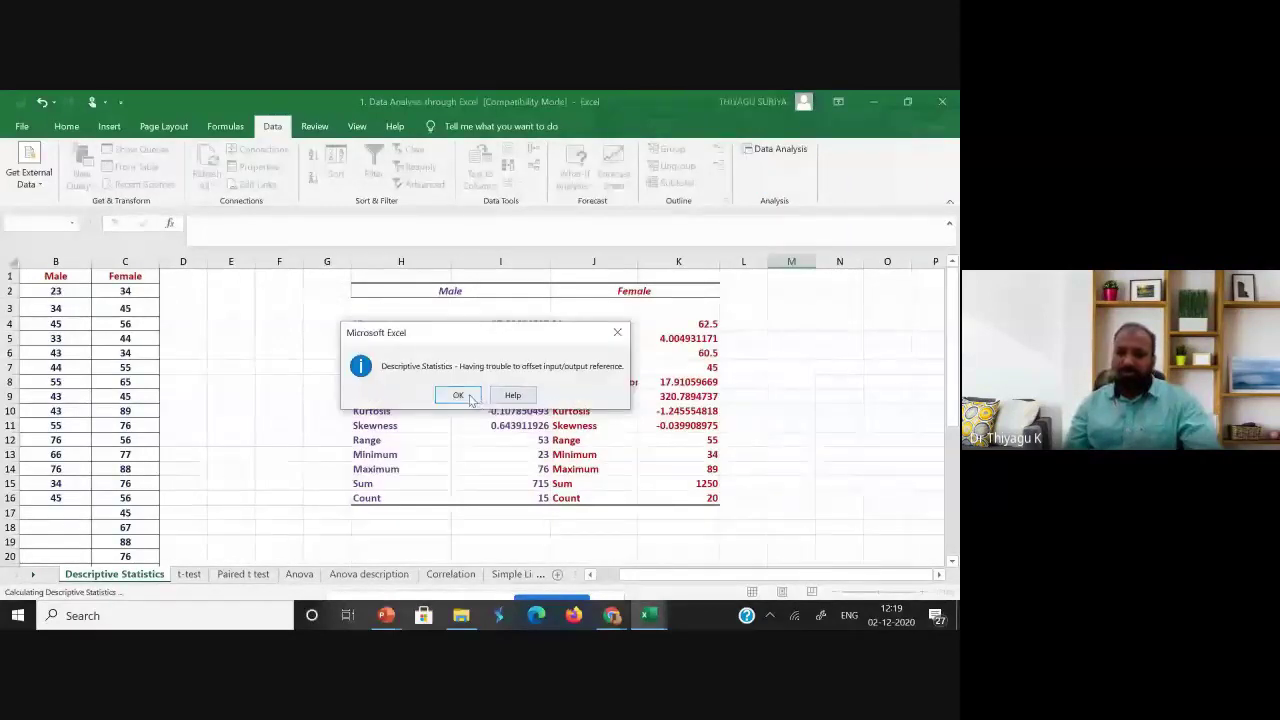
left_click(466, 396)
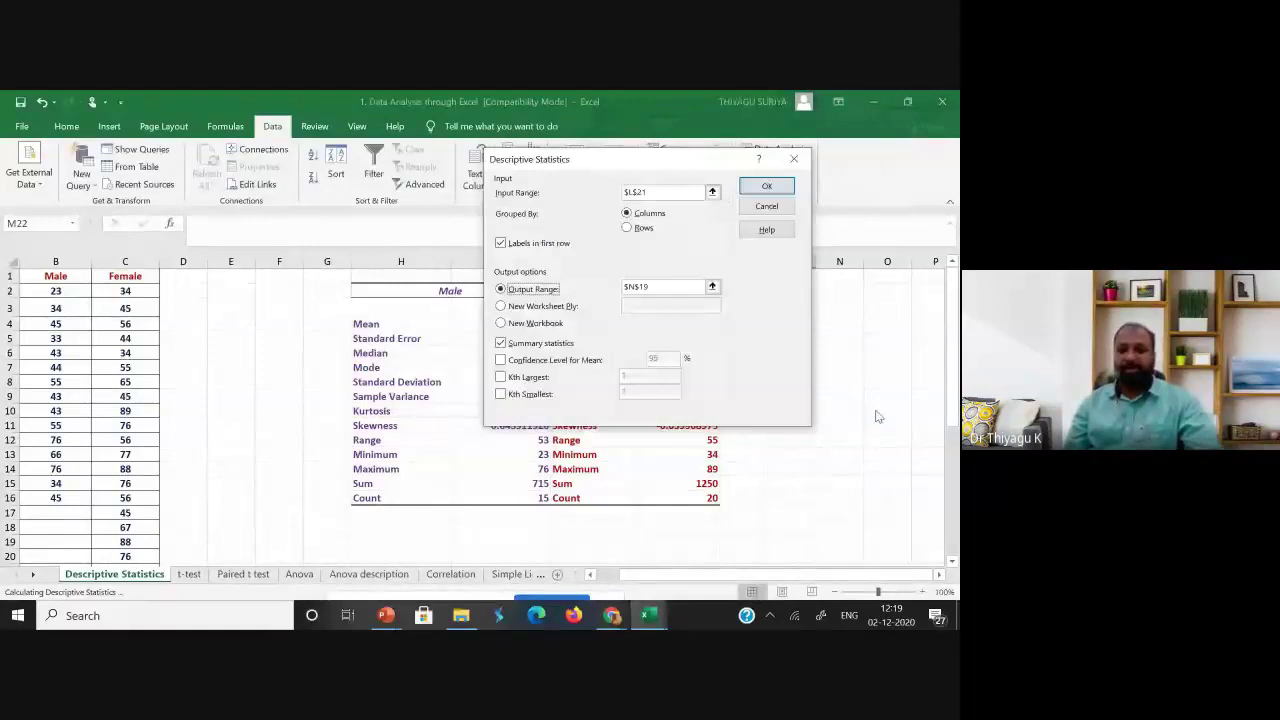
left_click(794, 159)
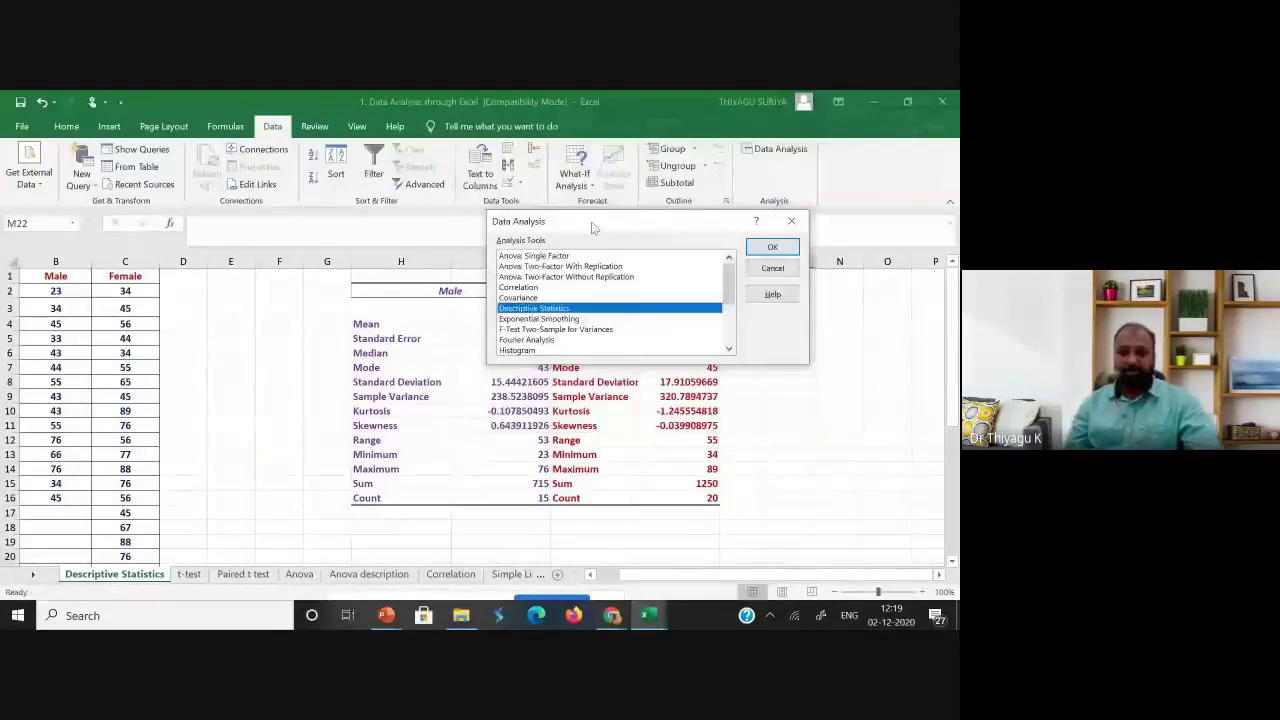
Reopen Descriptive Statistics and replace the input range with the Male and Female data, $B$1:$C$21.
double_click(652, 306)
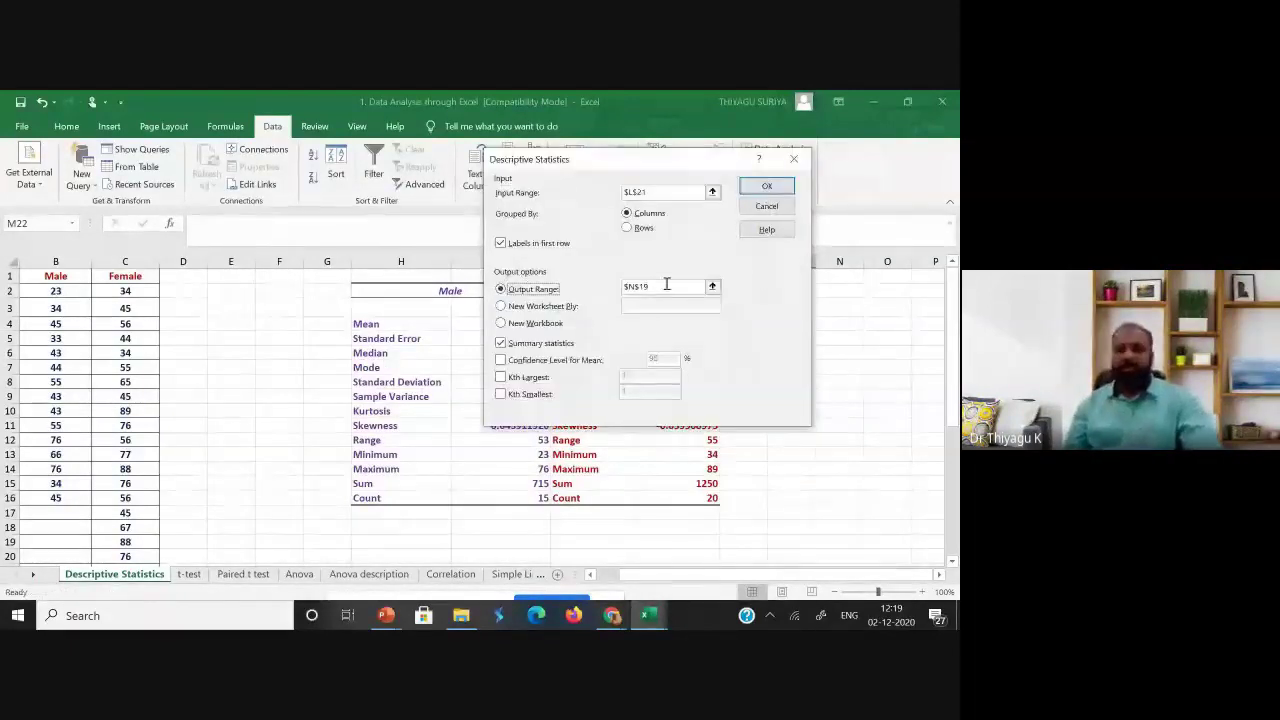
left_click(666, 286)
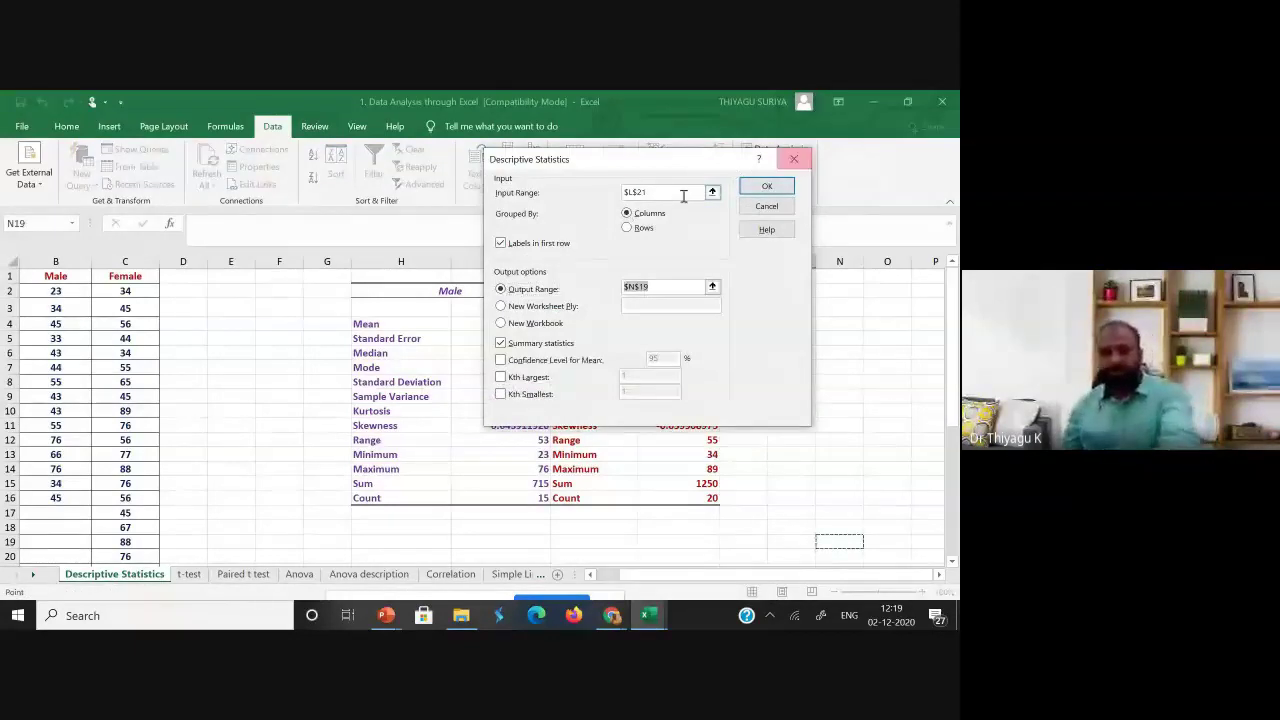
left_click(683, 196)
key("BackSpace")
key("BackSpace")
key("BackSpace")
key("BackSpace")
key("BackSpace")
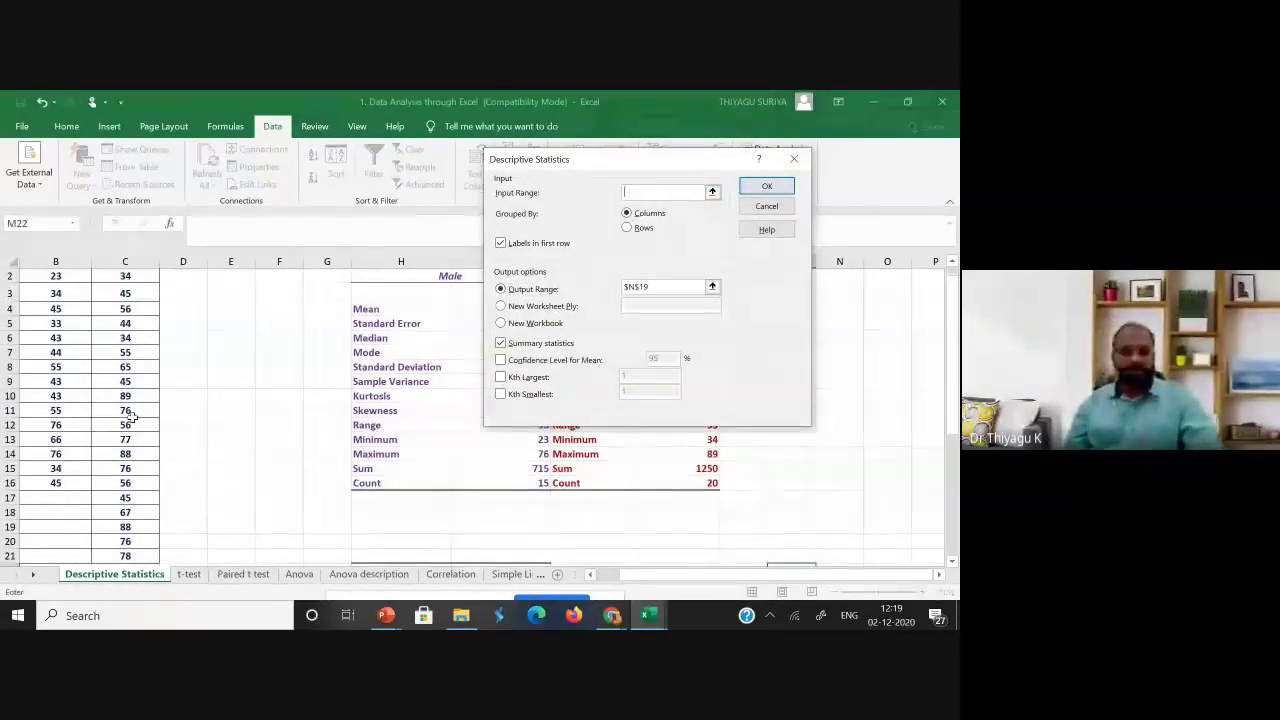
scroll(112, 399, "up", 1)
left_click_drag(56, 276, 151, 510)
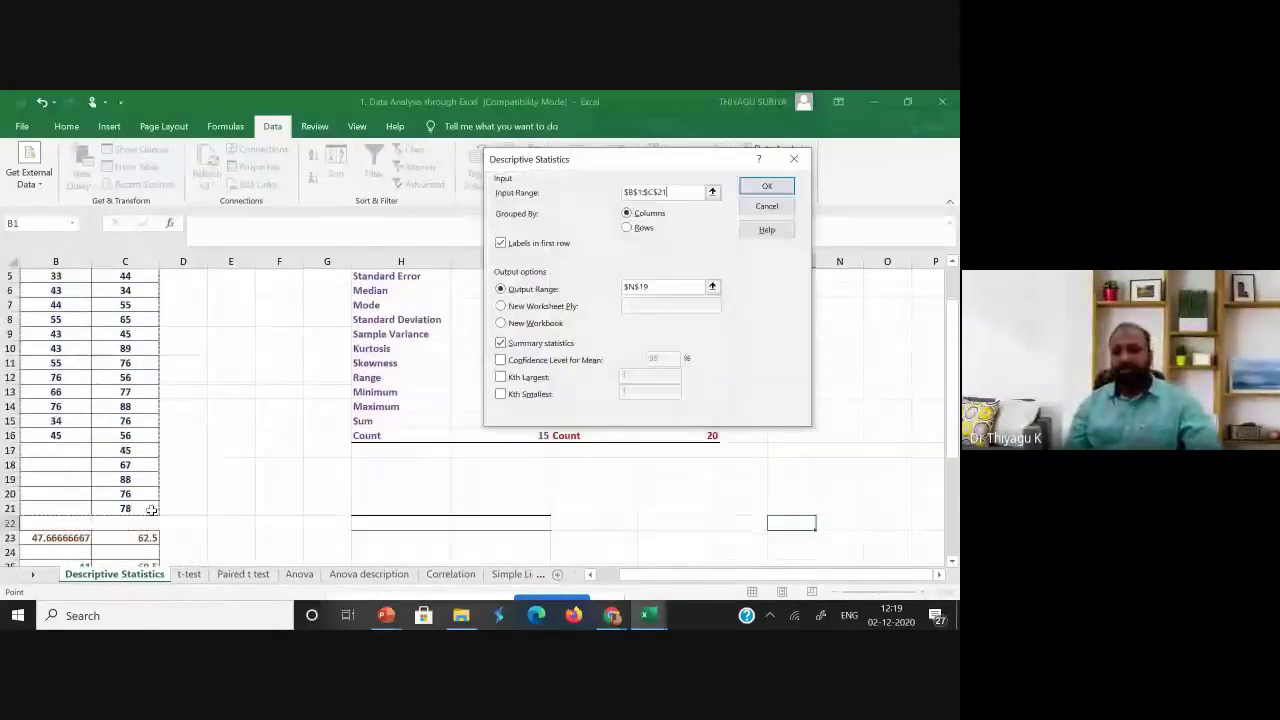
scroll(151, 510, "up", 1)
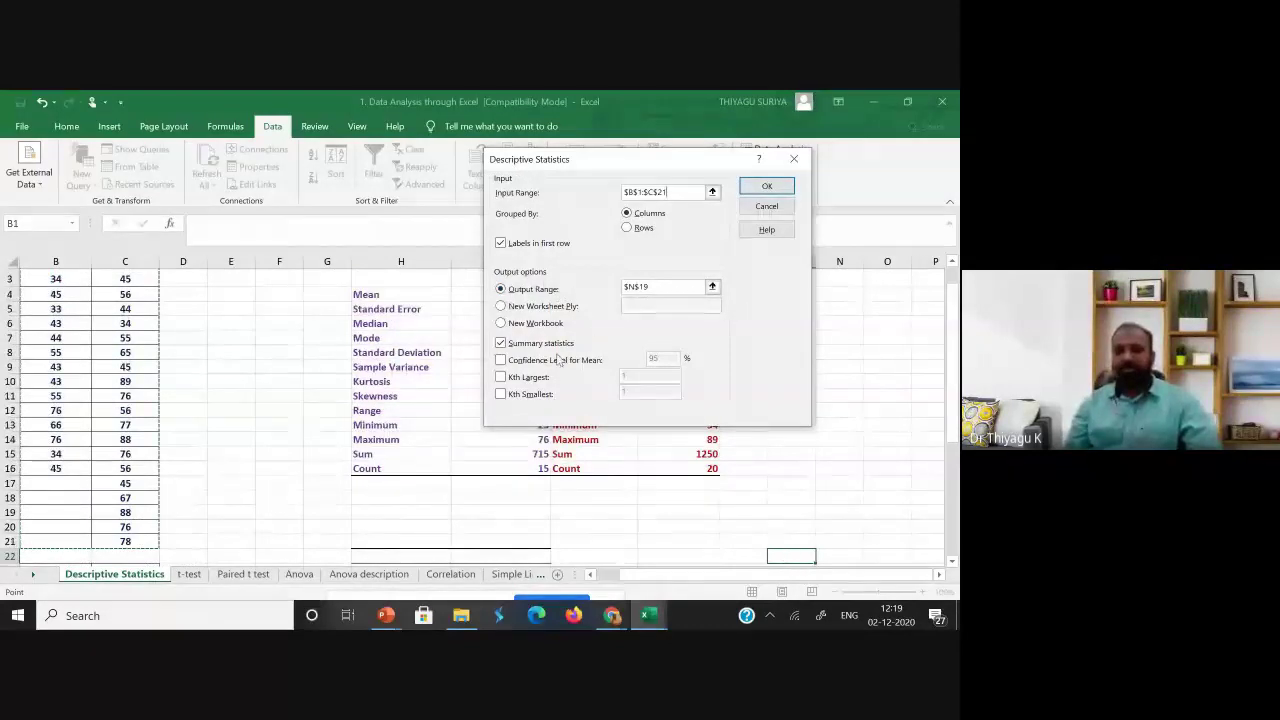
Generate the combined Male and Female summary at N19 and widen column N to fit the statistic labels.
left_click(770, 190)
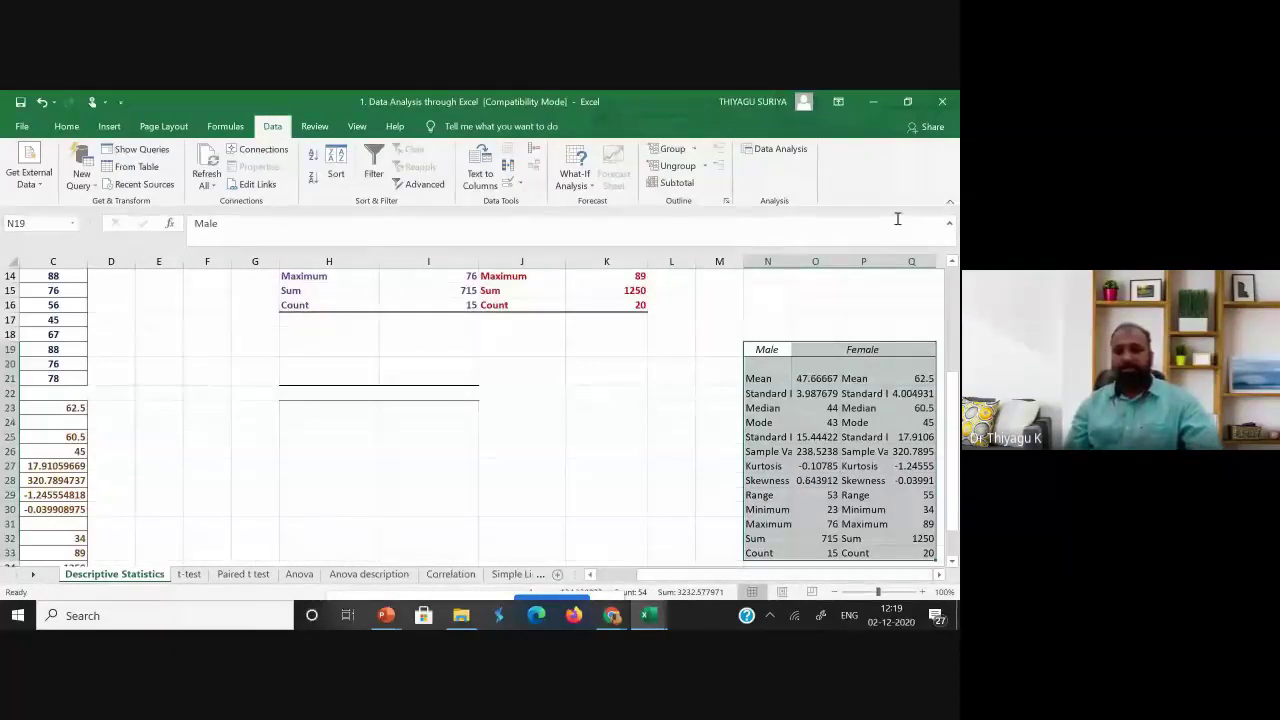
left_click_drag(791, 261, 853, 262)
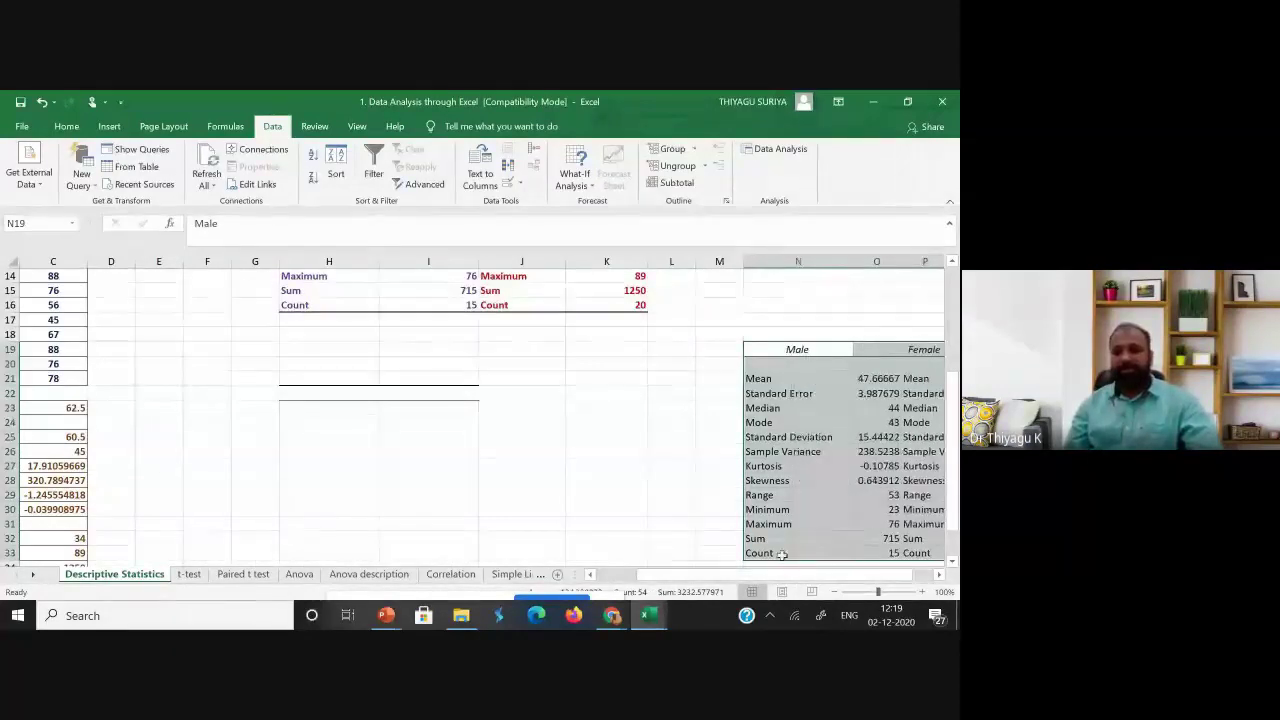
Widen columns P and Q so the Female labels and values in the combined summary fit better.
left_click_drag(760, 576, 780, 576)
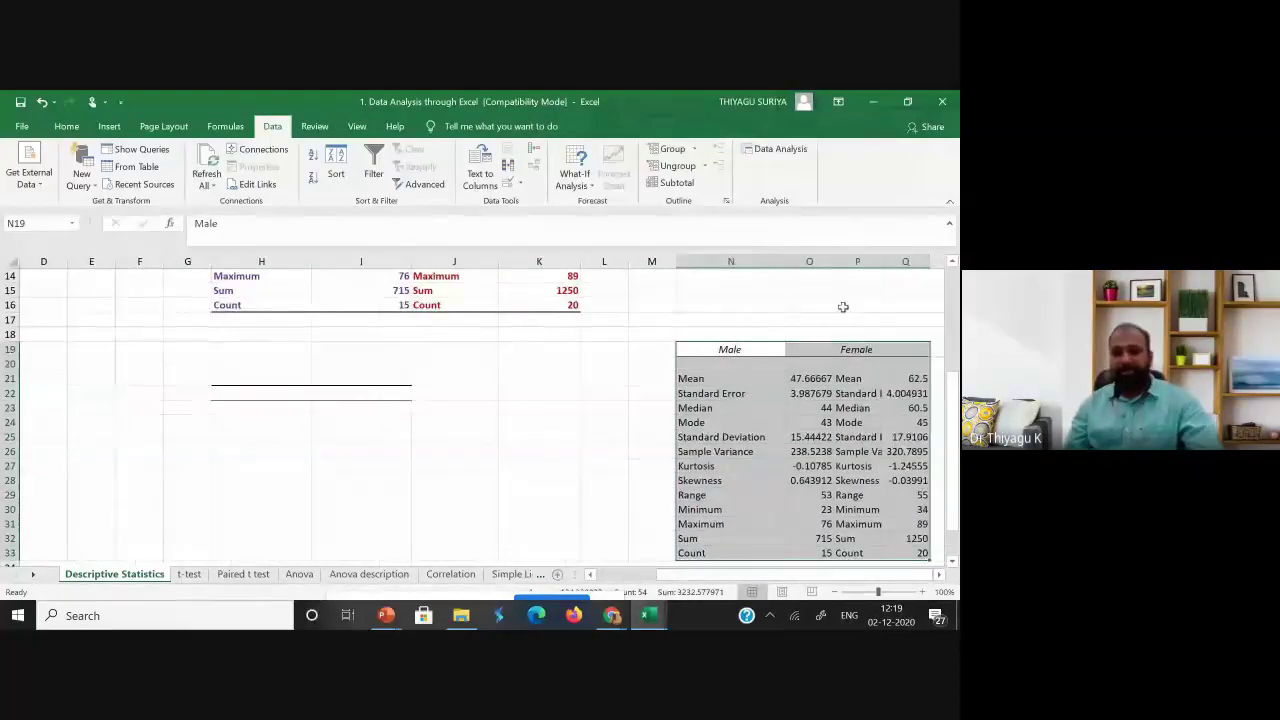
left_click(829, 274)
mouse_move(877, 592)
left_mouse_down()
mouse_move(822, 593)
mouse_move(870, 593)
left_mouse_up()
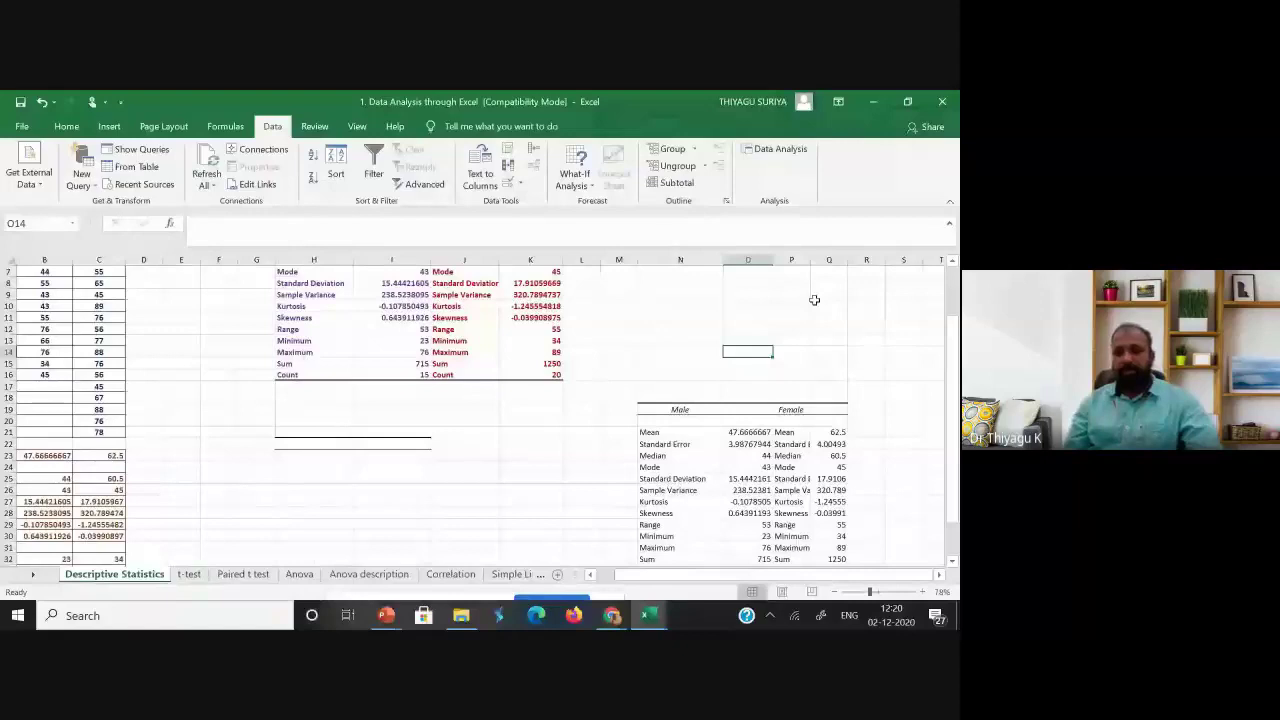
left_click_drag(810, 260, 897, 269)
scroll(749, 366, "up", 2)
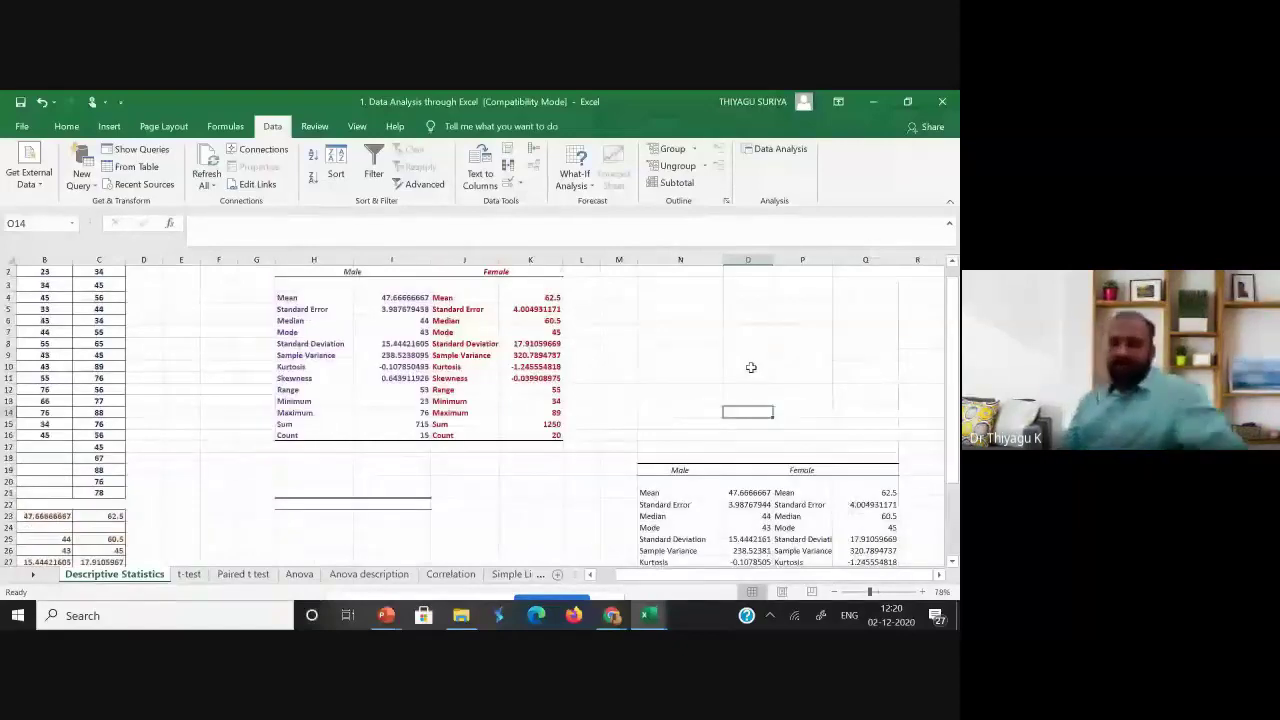
scroll(736, 385, "down", 3)
scroll(736, 385, "down", 1)
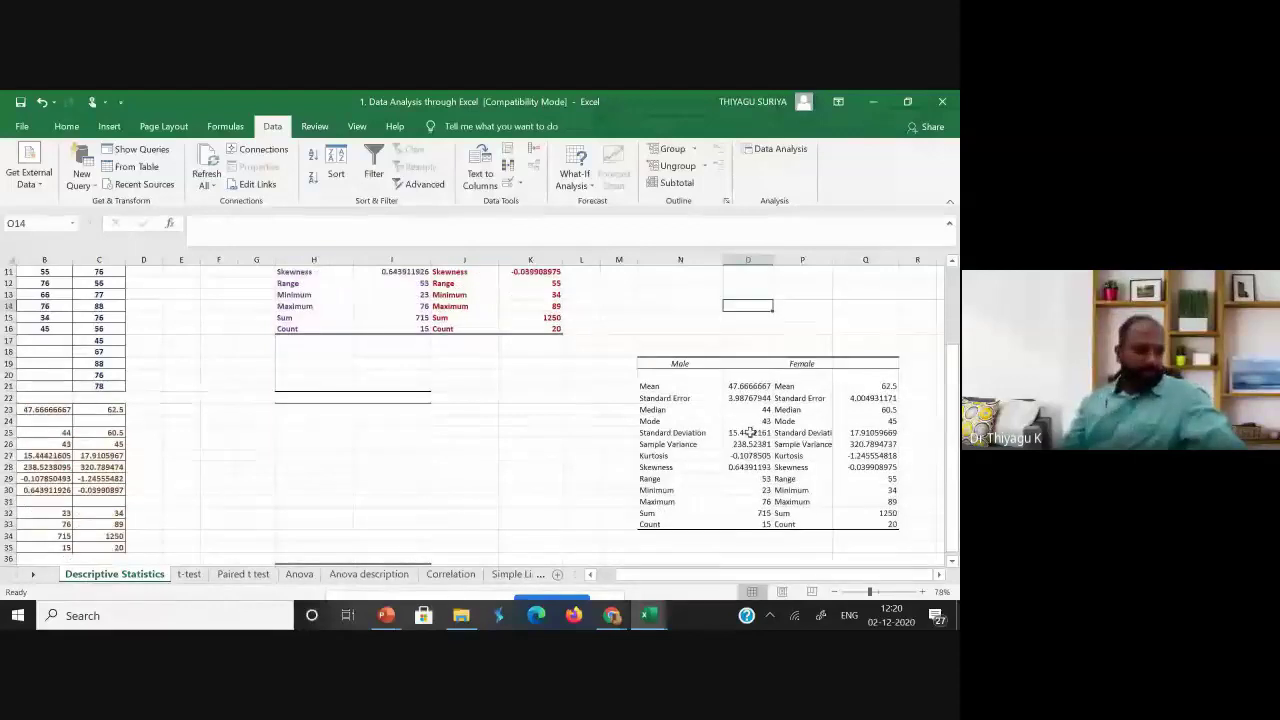
Set the font colour of the combined table's Male block, N19:O32, to dark orange.
left_click_drag(680, 364, 749, 514)
left_click(66, 126)
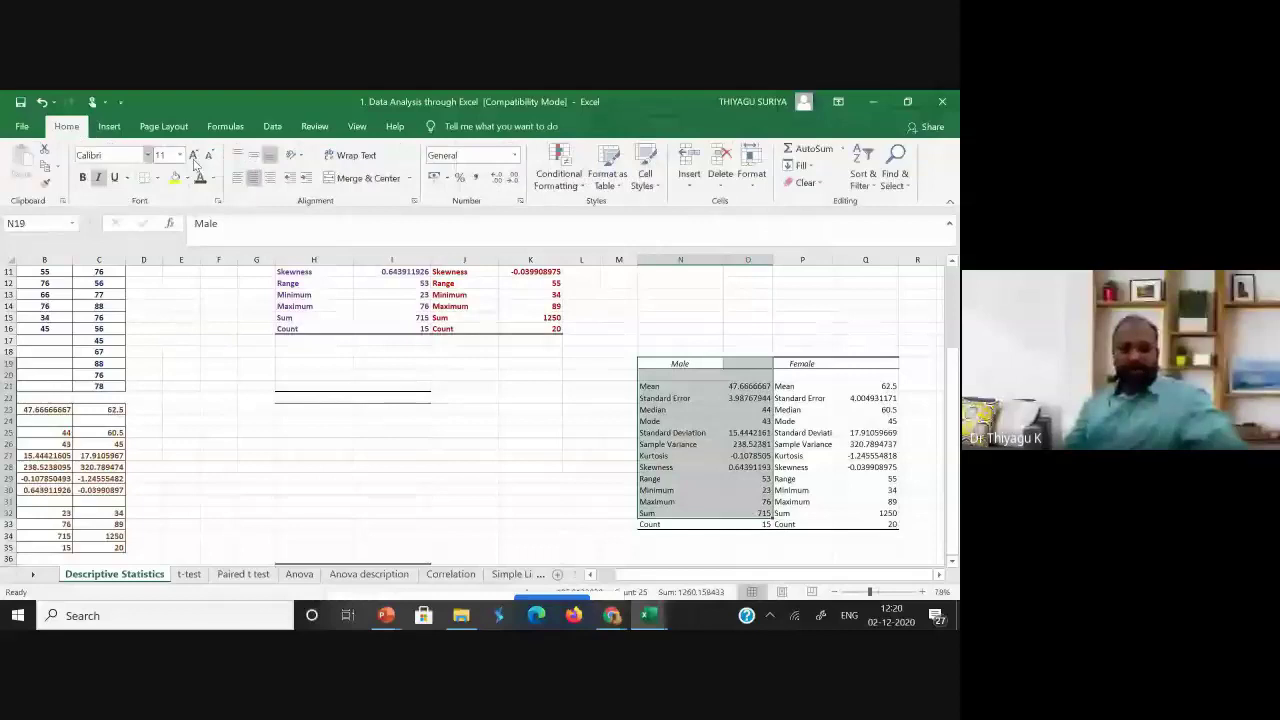
left_click(211, 178)
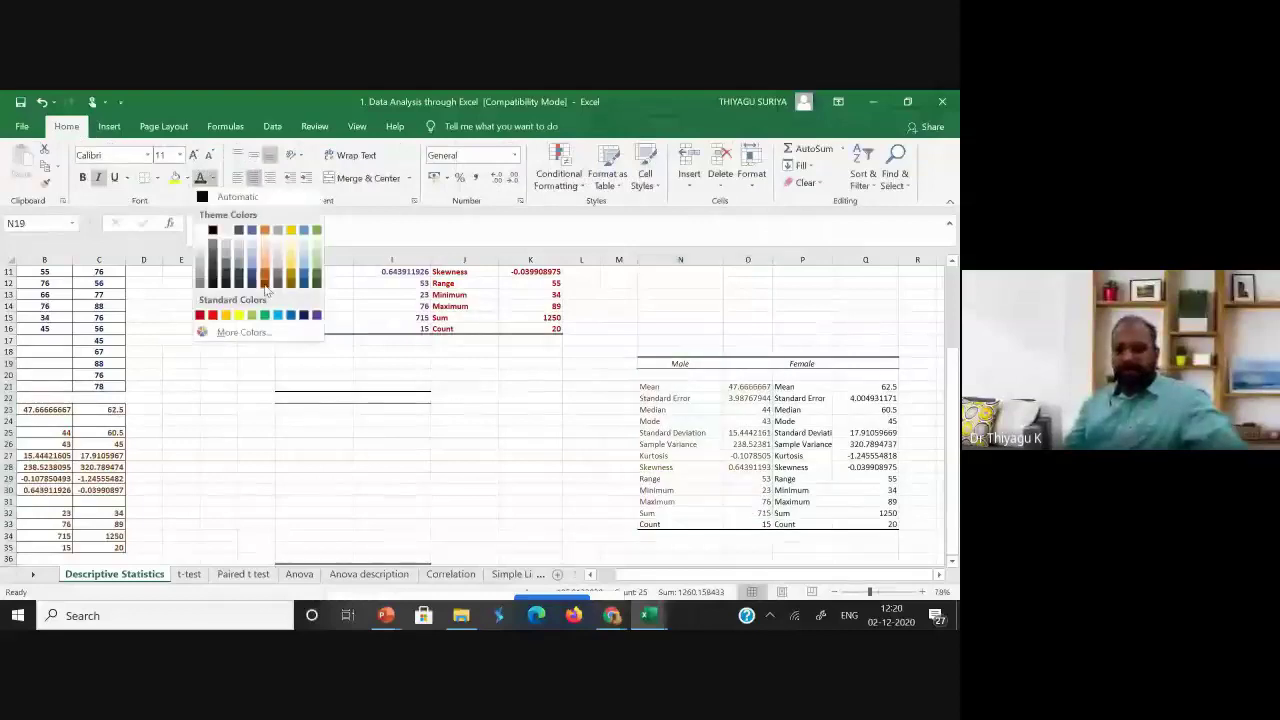
left_click(266, 287)
Set the font colour of the combined table's Female block, P19:Q33, to purple and deselect the block.
left_click_drag(795, 364, 871, 525)
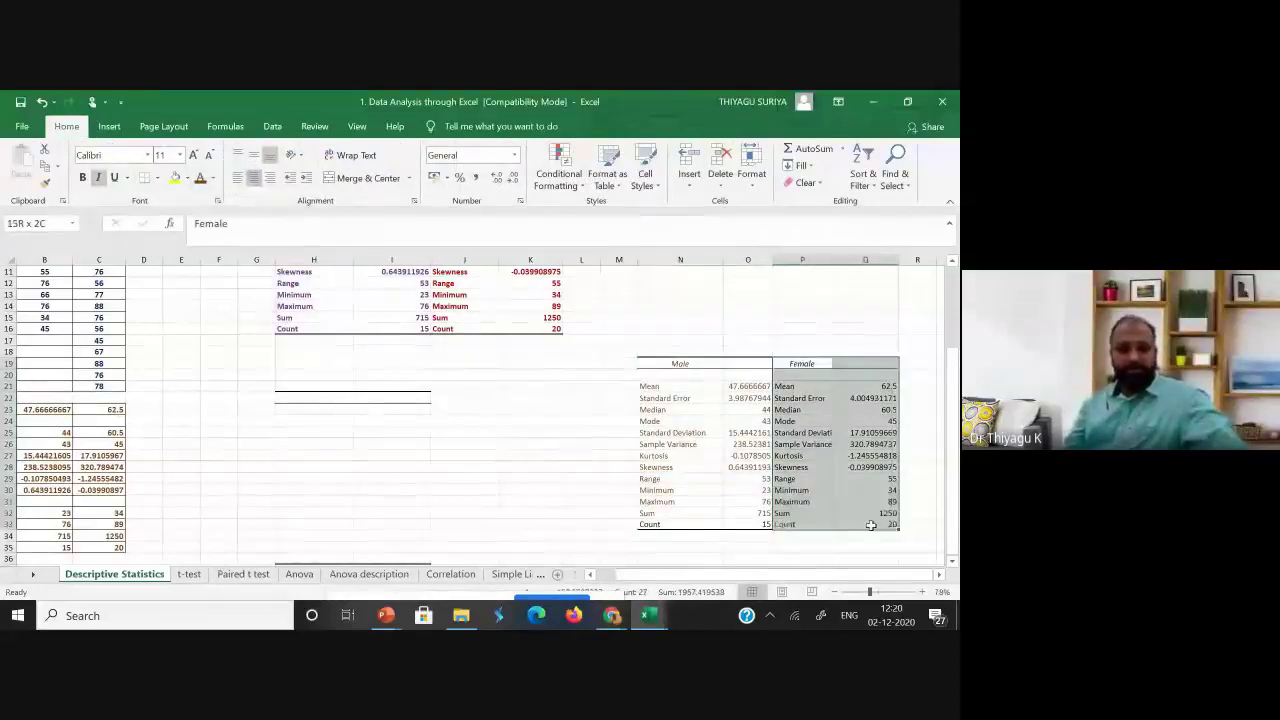
left_click(213, 180)
left_click(322, 310)
left_click(694, 317)
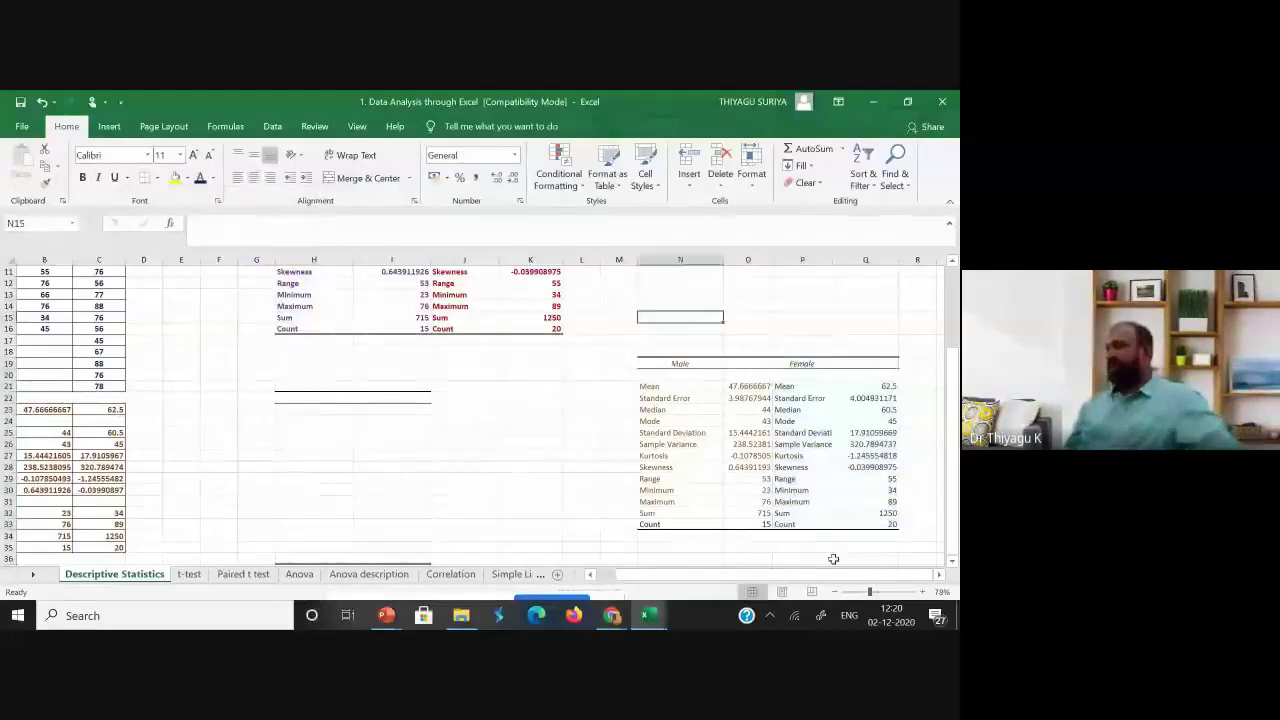